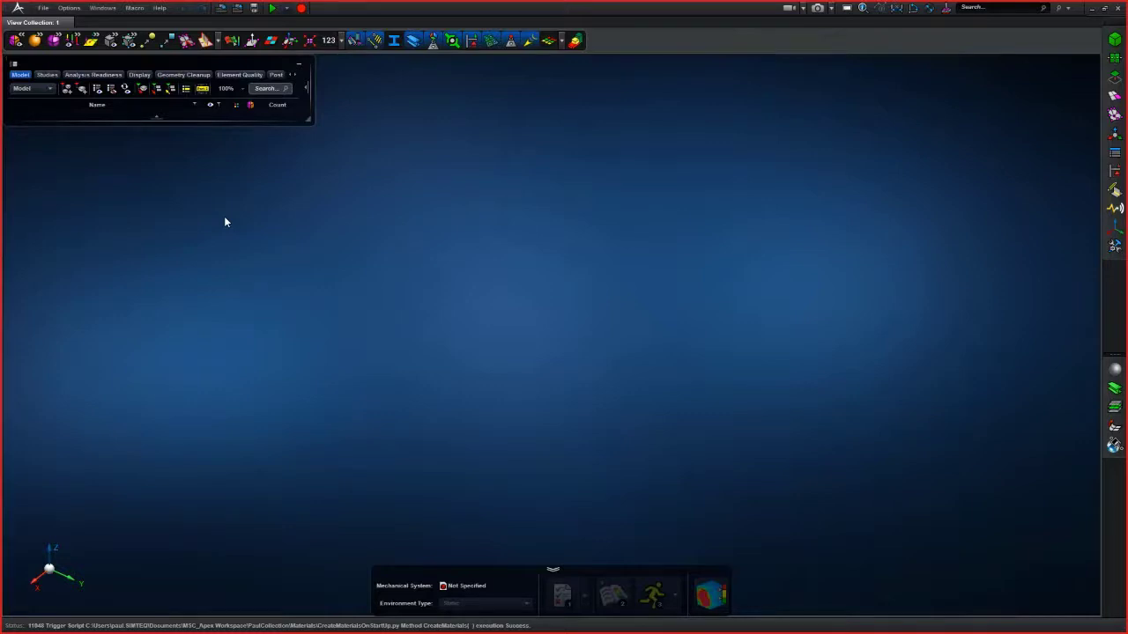
- Open the Getting Started documentation from the help resources
{"action": "left_click", "coordinate": [159, 9]}
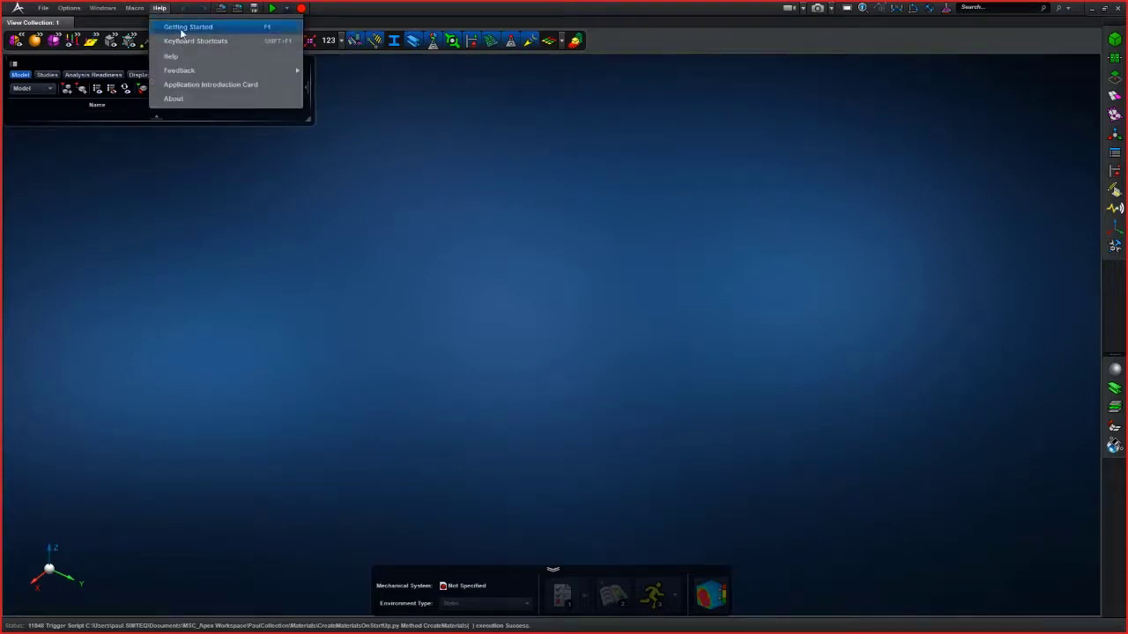
{"action": "left_click", "coordinate": [182, 28]}
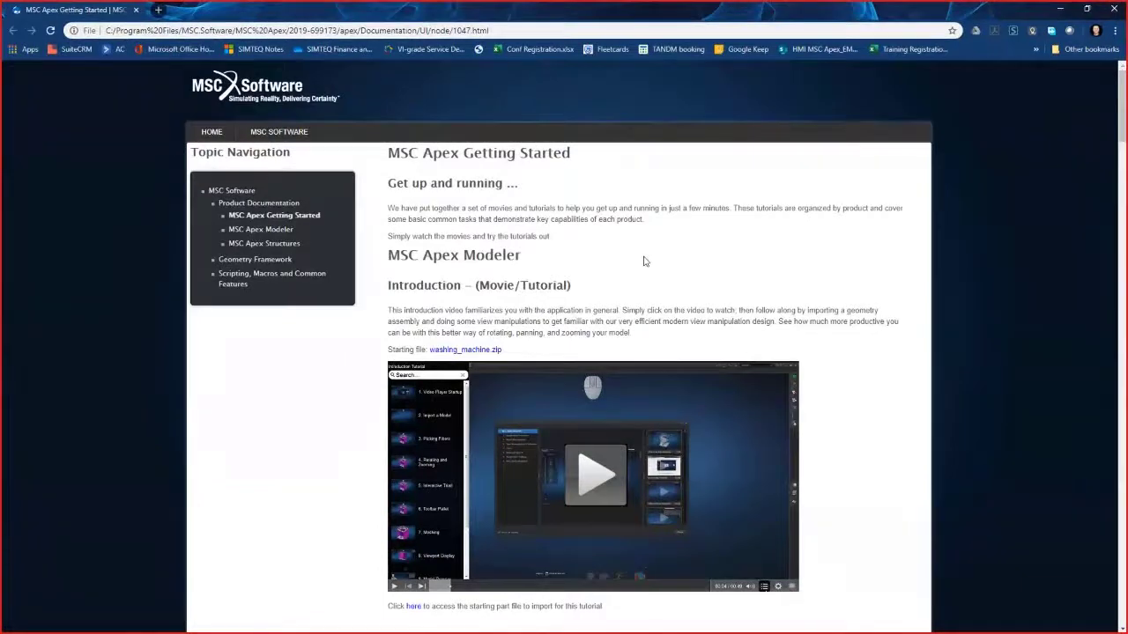
- Browse the MSC Apex Getting Started tutorials page, then minimize the browser
{"action": "scroll", "coordinate": [646, 258], "scroll_direction": "down", "scroll_amount": 1}
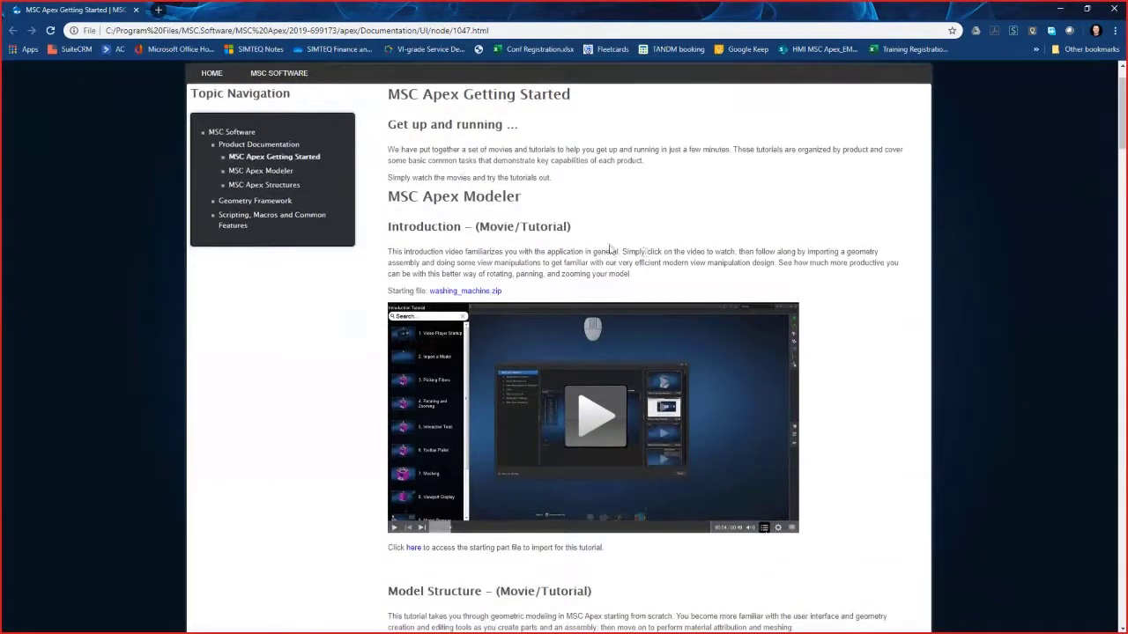
{"action": "scroll", "coordinate": [614, 367], "scroll_direction": "down", "scroll_amount": 5}
{"action": "scroll", "coordinate": [613, 367], "scroll_direction": "down", "scroll_amount": 13}
{"action": "scroll", "coordinate": [627, 404], "scroll_direction": "down", "scroll_amount": 8}
{"action": "scroll", "coordinate": [634, 419], "scroll_direction": "up", "scroll_amount": 2}
{"action": "scroll", "coordinate": [641, 435], "scroll_direction": "down", "scroll_amount": 3}
{"action": "scroll", "coordinate": [641, 436], "scroll_direction": "down", "scroll_amount": 18}
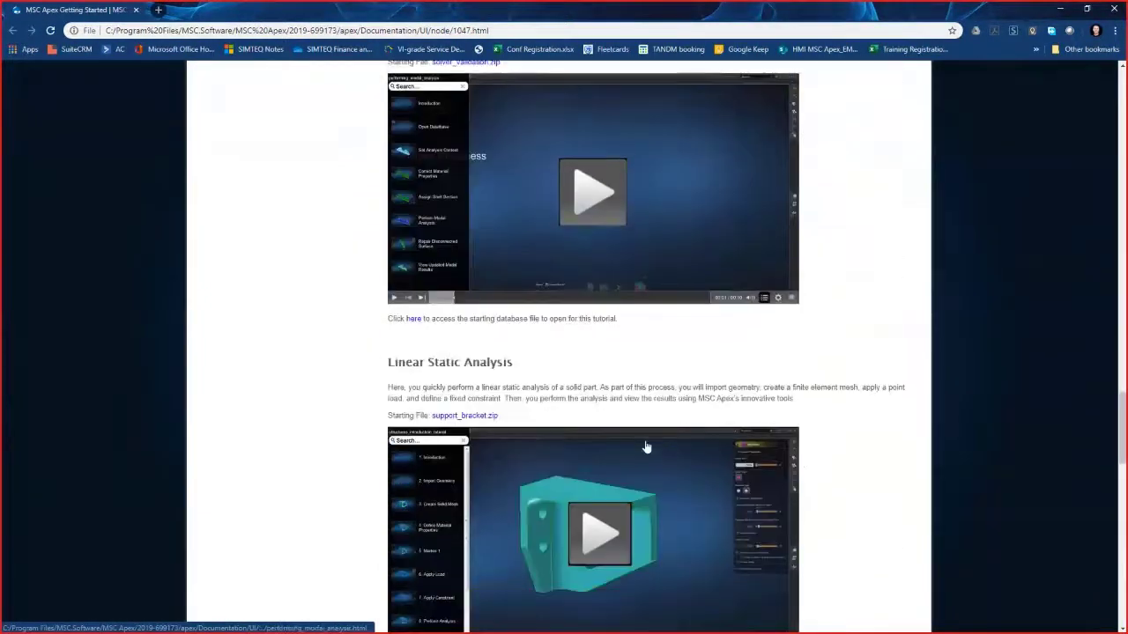
{"action": "scroll", "coordinate": [645, 447], "scroll_direction": "down", "scroll_amount": 20}
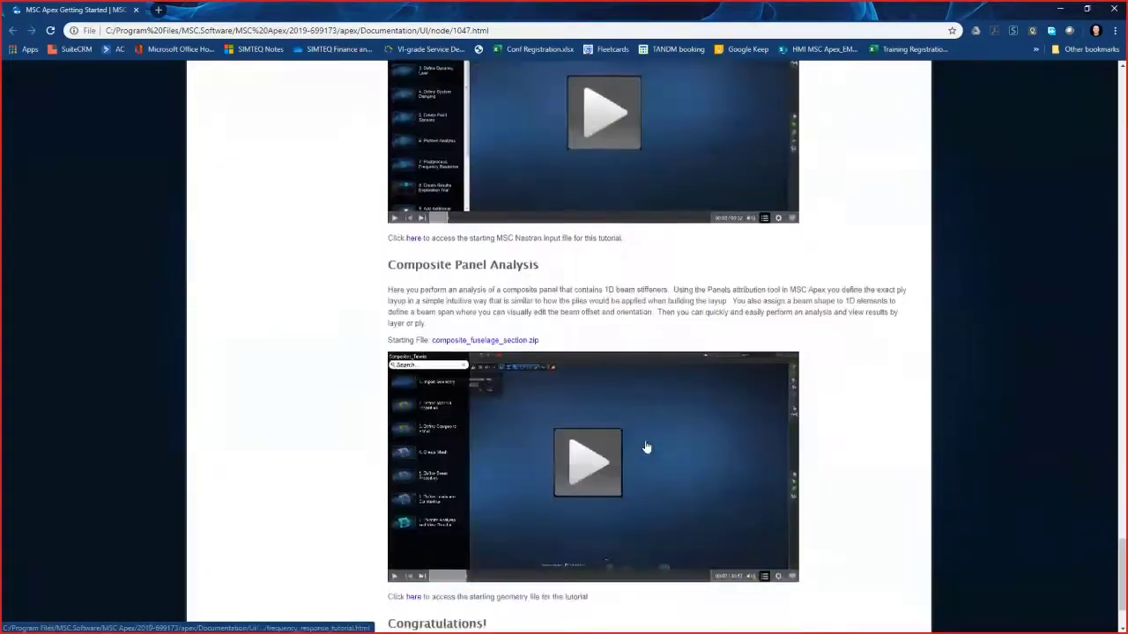
{"action": "scroll", "coordinate": [646, 448], "scroll_direction": "up", "scroll_amount": 20}
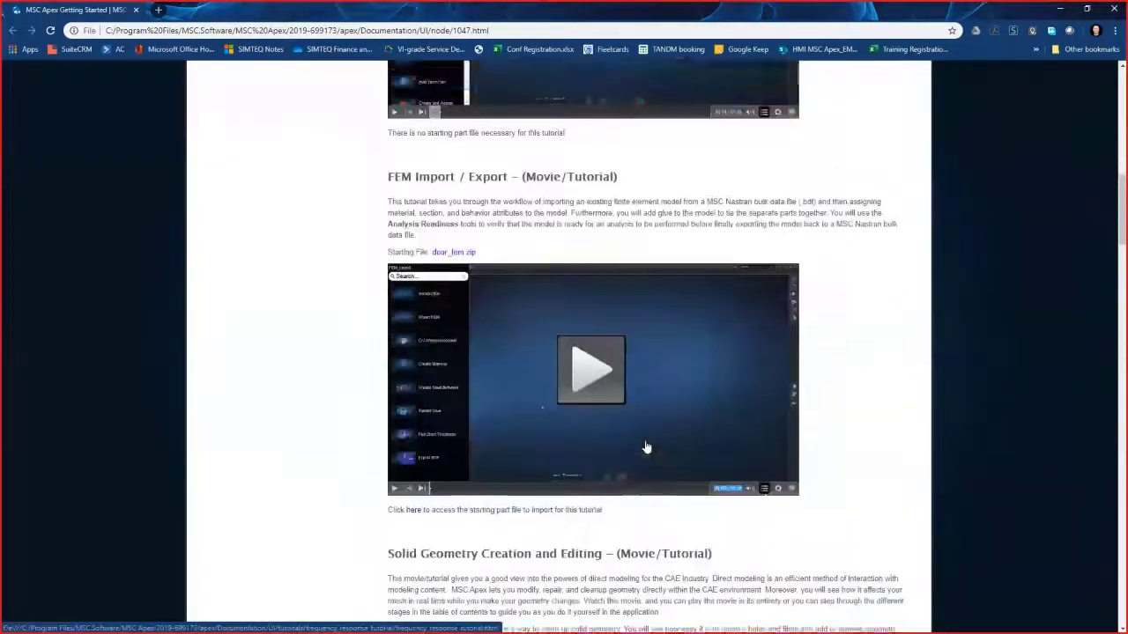
{"action": "scroll", "coordinate": [646, 448], "scroll_direction": "up", "scroll_amount": 10}
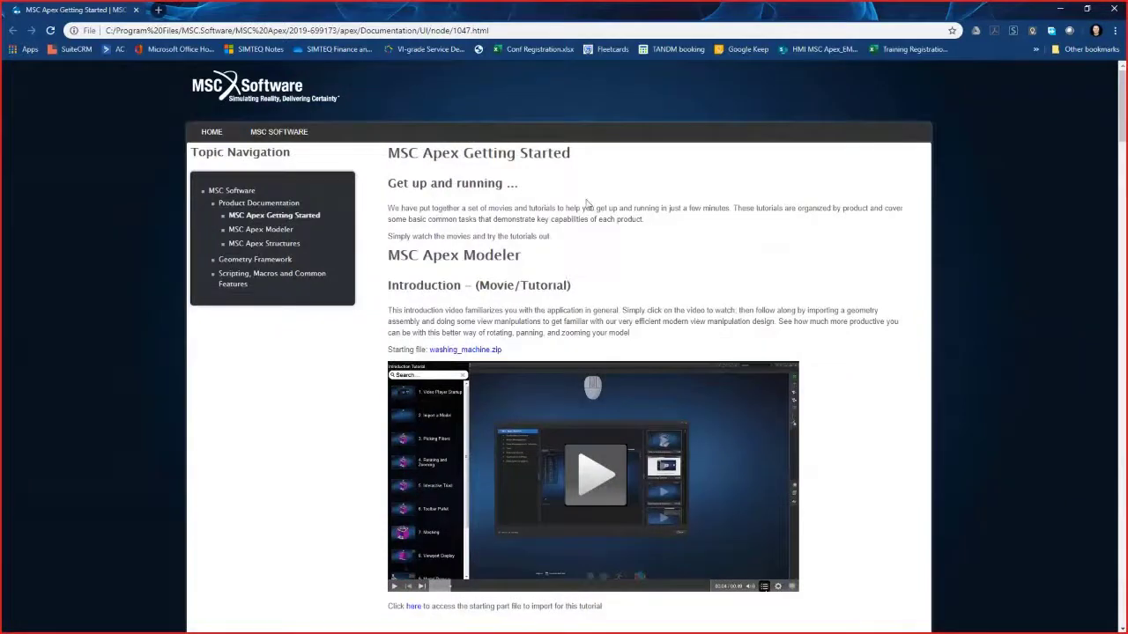
{"action": "left_click", "coordinate": [1060, 8]}
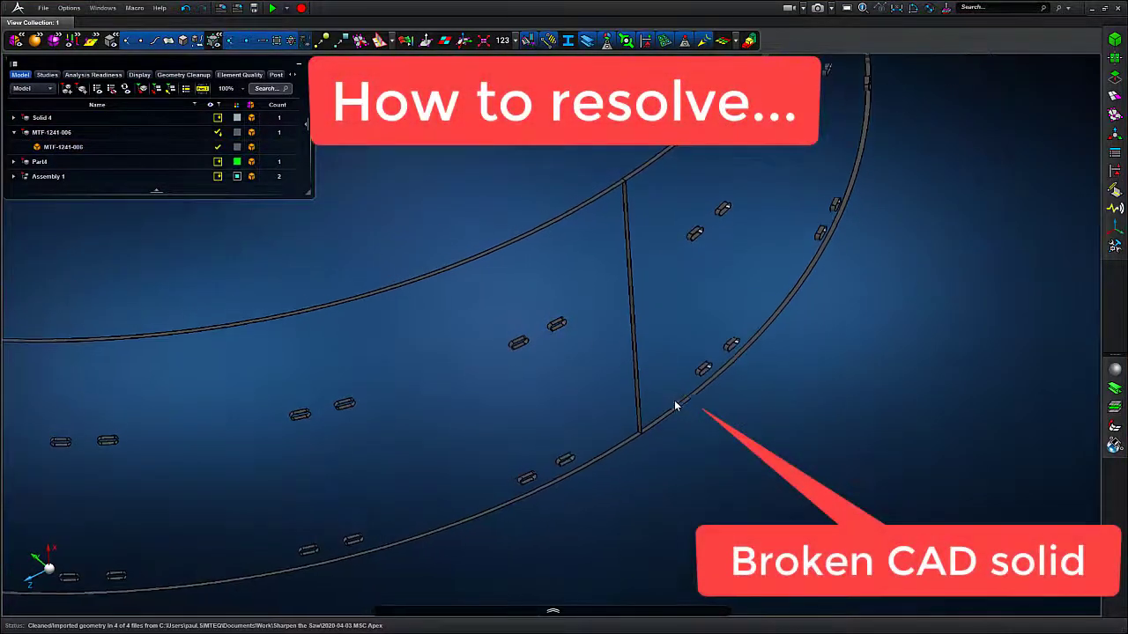
- Examine the broken CAD solid's ring geometry and expand the MTF-1241-006 entry in the model tree
{"action": "scroll", "coordinate": [670, 415], "scroll_direction": "up", "scroll_amount": 5}
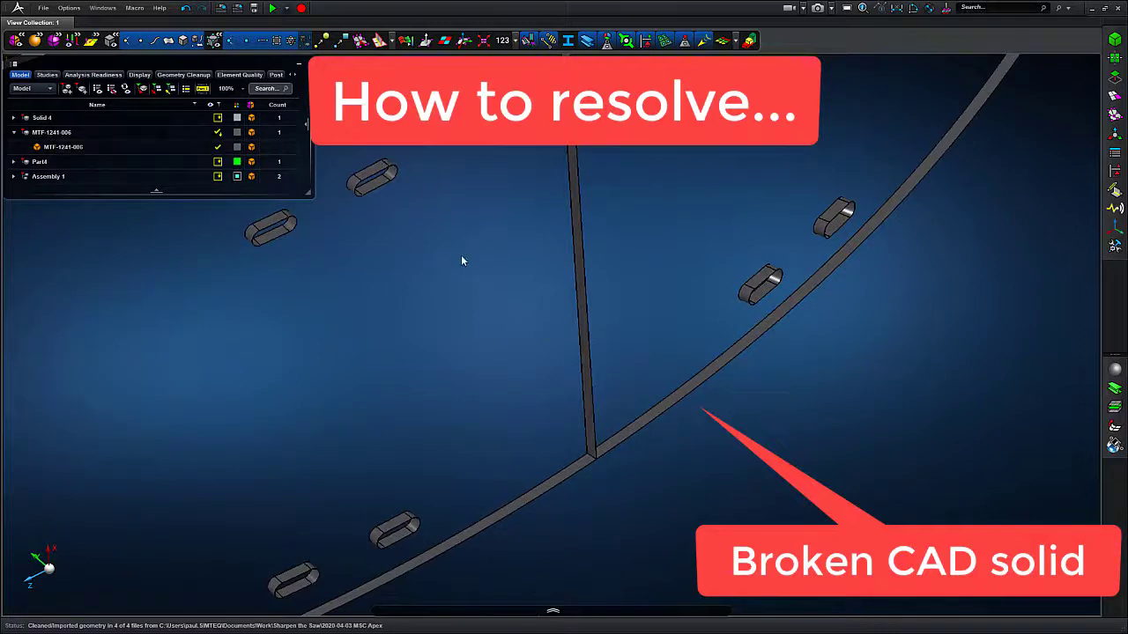
{"action": "left_click", "coordinate": [184, 43]}
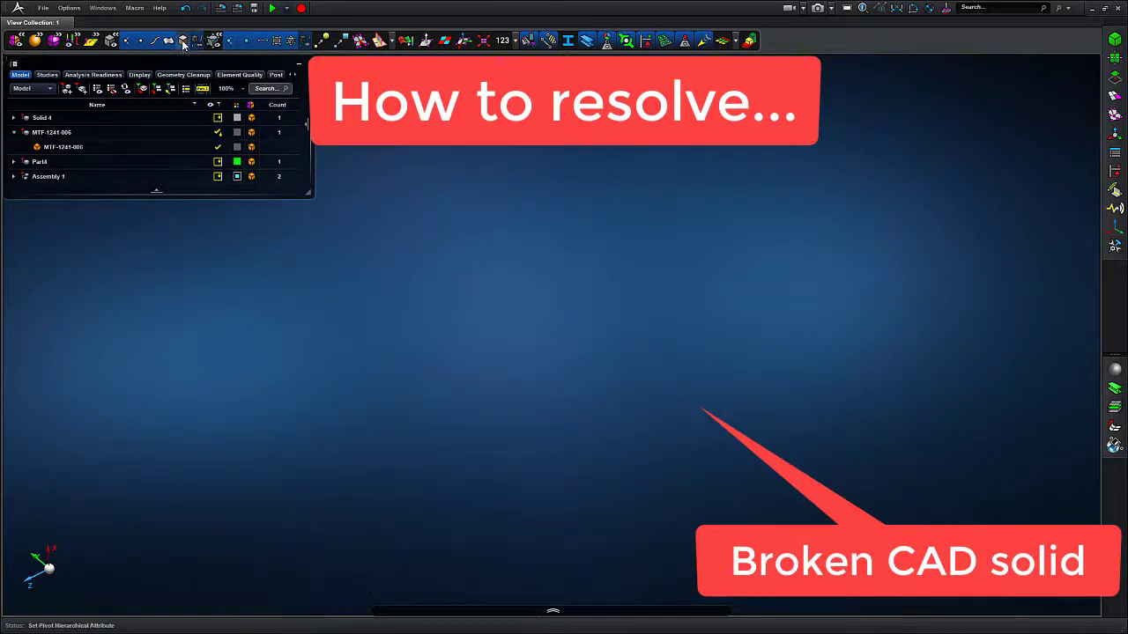
{"action": "left_click", "coordinate": [184, 43]}
{"action": "scroll", "coordinate": [472, 406], "scroll_direction": "down", "scroll_amount": 7}
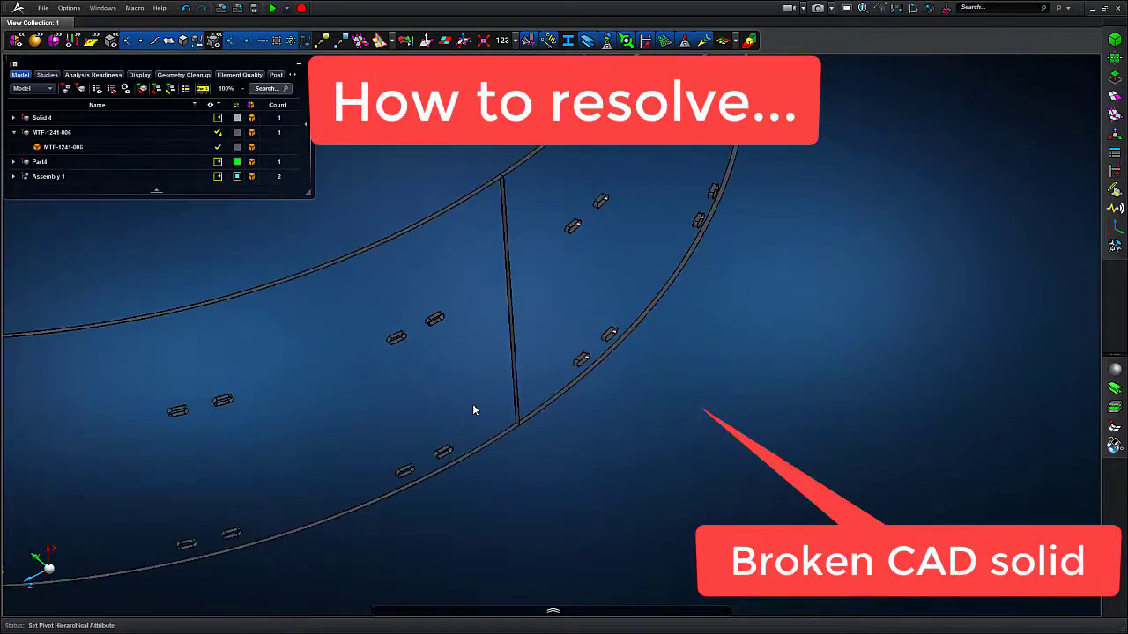
{"action": "middle_click_drag", "start_coordinate": [366, 444], "coordinate": [552, 453]}
{"action": "scroll", "coordinate": [564, 471], "scroll_direction": "up", "scroll_amount": 5}
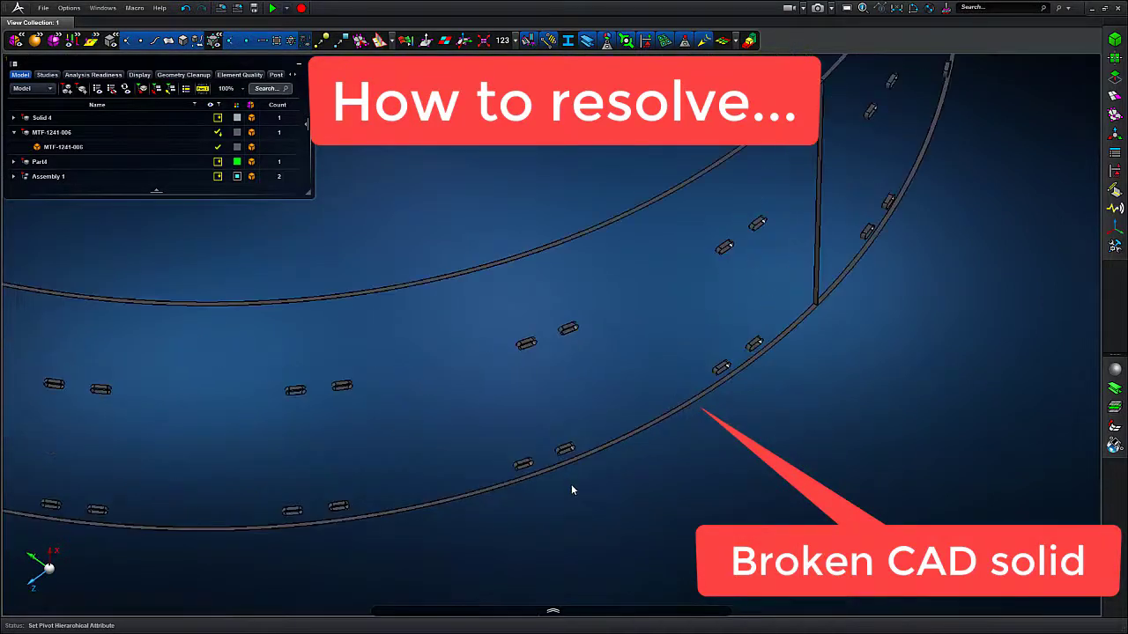
{"action": "left_click", "coordinate": [49, 147]}
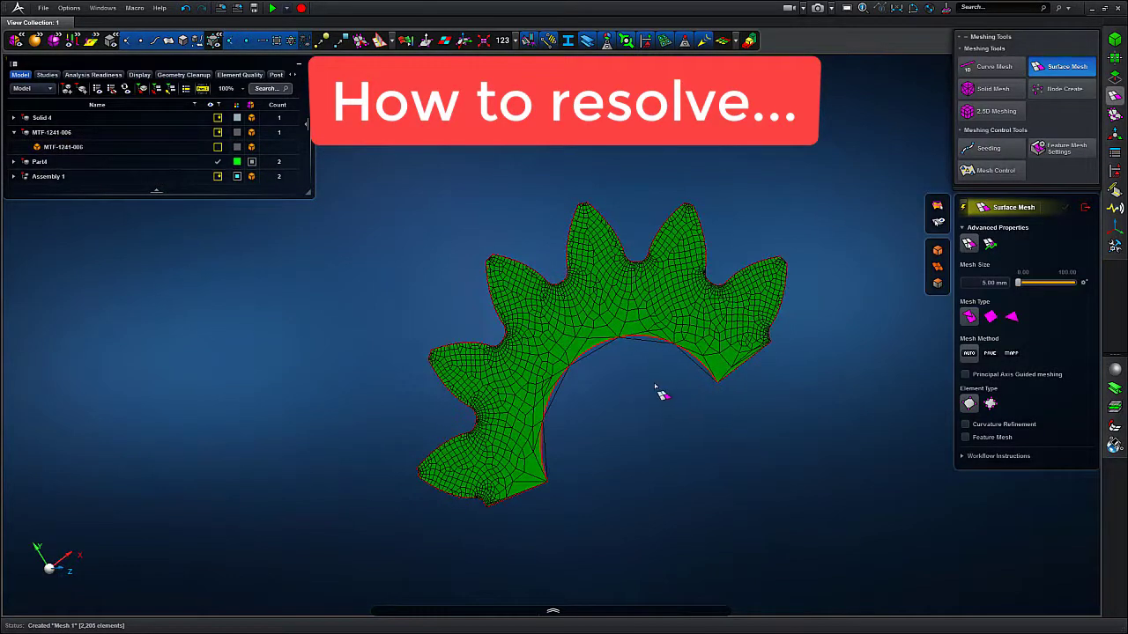
- Open the Split Surfaces tool and zoom in on the vertices along the gear-shaped surface's edge
{"action": "scroll", "coordinate": [661, 395], "scroll_direction": "up", "scroll_amount": 3}
{"action": "left_click", "coordinate": [1114, 77]}
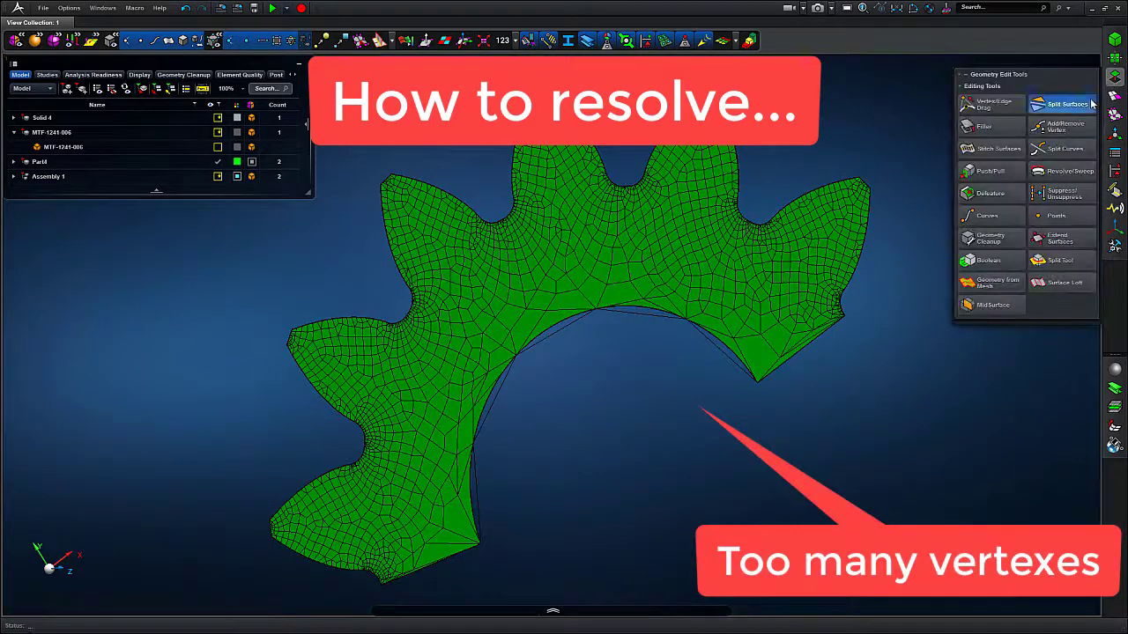
{"action": "left_click", "coordinate": [1066, 104]}
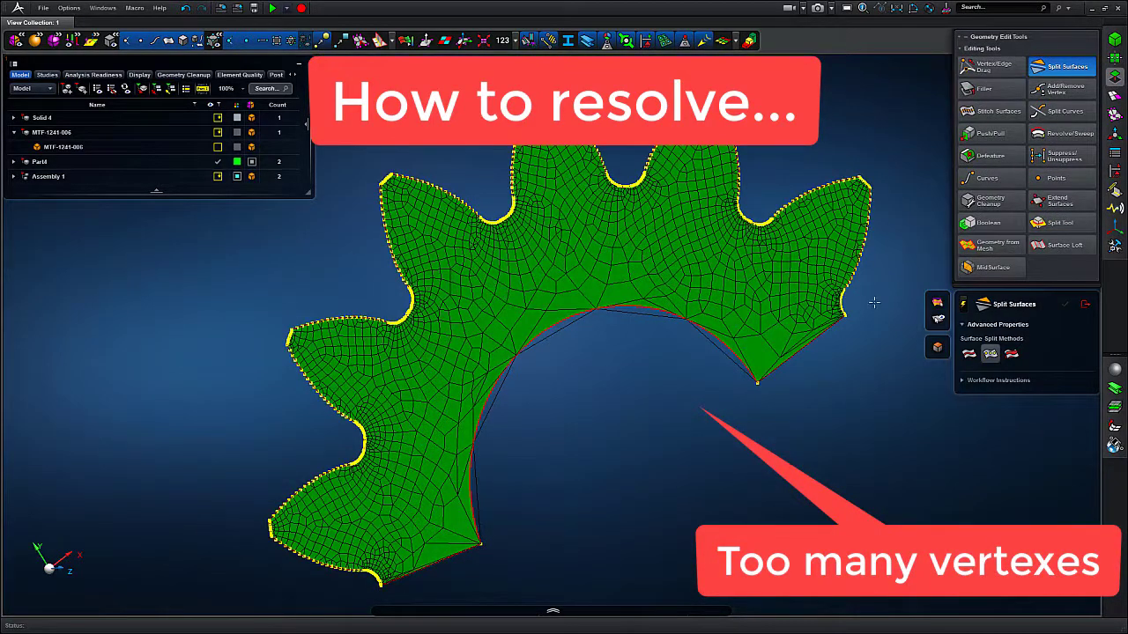
{"action": "scroll", "coordinate": [873, 303], "scroll_direction": "up", "scroll_amount": 5}
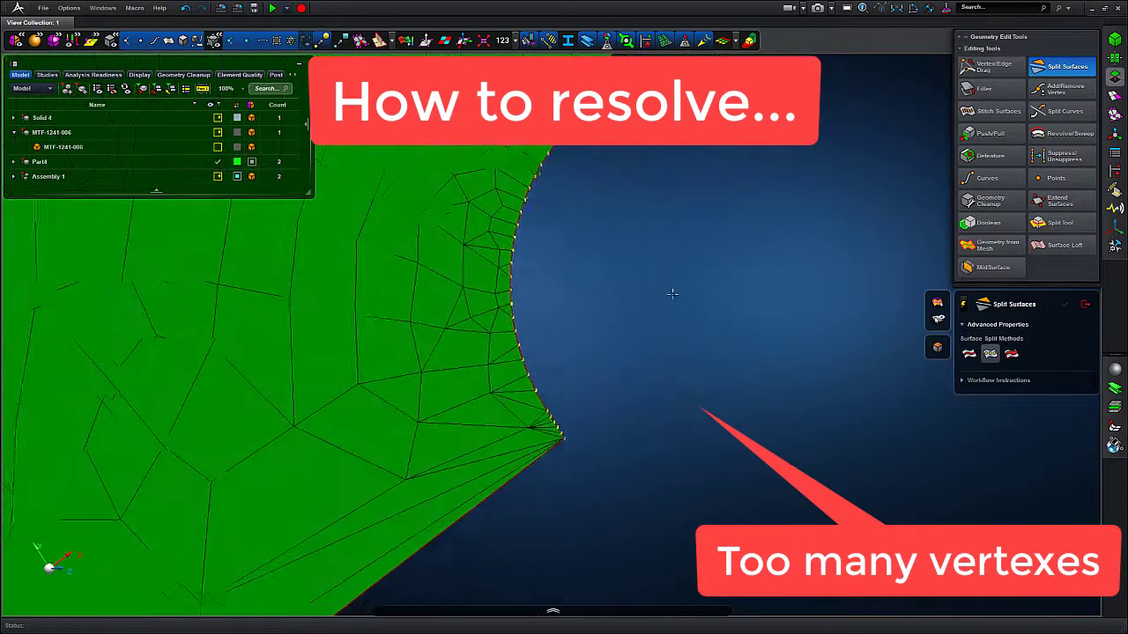
{"action": "scroll", "coordinate": [665, 304], "scroll_direction": "up", "scroll_amount": 2}
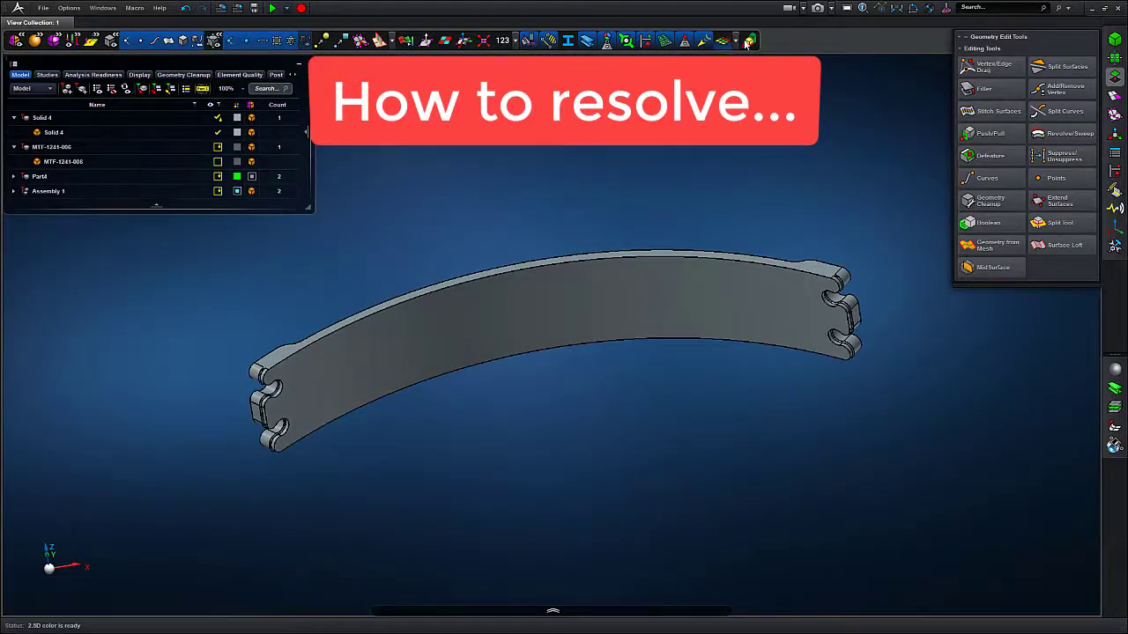
- Inspect the curved bracket and the part where the Boolean fails in the viewport
{"action": "left_click", "coordinate": [747, 42]}
{"action": "scroll", "coordinate": [879, 316], "scroll_direction": "up", "scroll_amount": 5}
{"action": "mouse_move", "coordinate": [880, 317]}
{"action": "middle_mouse_down"}
{"action": "mouse_move", "coordinate": [871, 293]}
{"action": "mouse_move", "coordinate": [863, 364]}
{"action": "mouse_move", "coordinate": [881, 355]}
{"action": "mouse_move", "coordinate": [848, 339]}
{"action": "mouse_move", "coordinate": [823, 297]}
{"action": "mouse_move", "coordinate": [859, 321]}
{"action": "middle_mouse_up"}
{"action": "scroll", "coordinate": [870, 309], "scroll_direction": "up", "scroll_amount": 3}
{"action": "scroll", "coordinate": [870, 312], "scroll_direction": "up", "scroll_amount": 2}
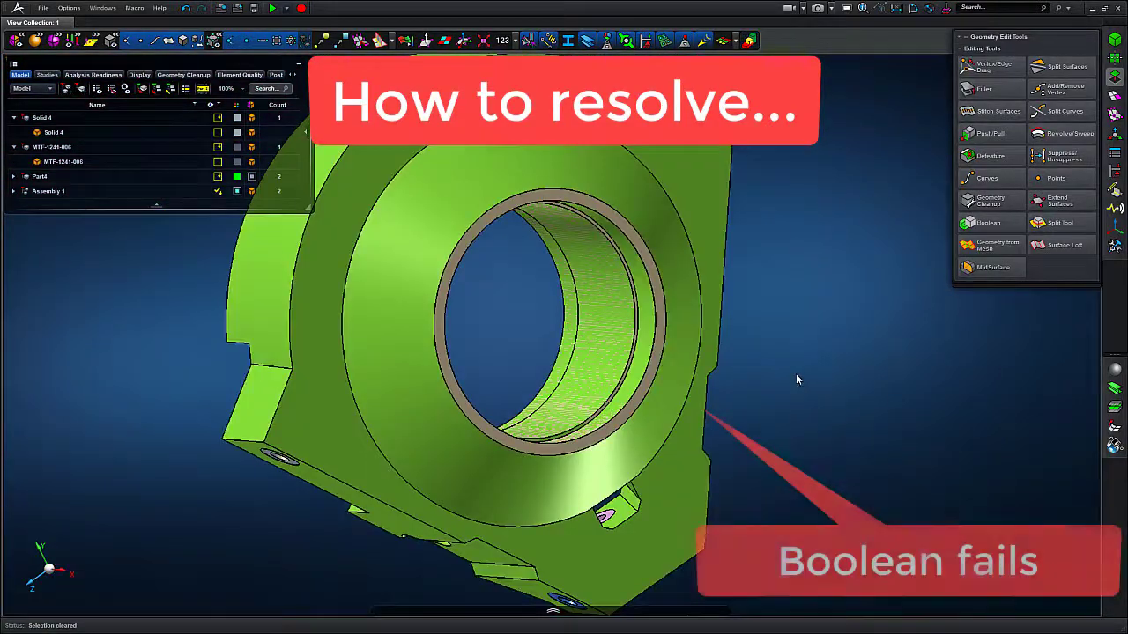
{"action": "mouse_move", "coordinate": [795, 374]}
{"action": "middle_mouse_down"}
{"action": "mouse_move", "coordinate": [760, 378]}
{"action": "mouse_move", "coordinate": [797, 388]}
{"action": "middle_mouse_up"}
{"action": "scroll", "coordinate": [718, 393], "scroll_direction": "up", "scroll_amount": 3}
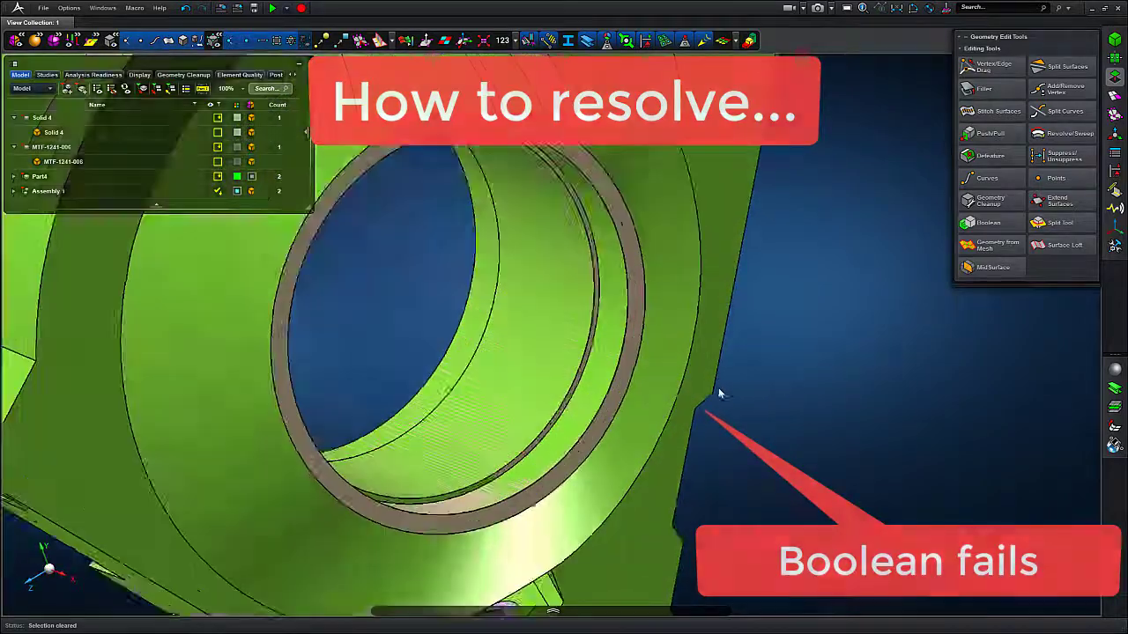
{"action": "scroll", "coordinate": [718, 393], "scroll_direction": "up", "scroll_amount": 2}
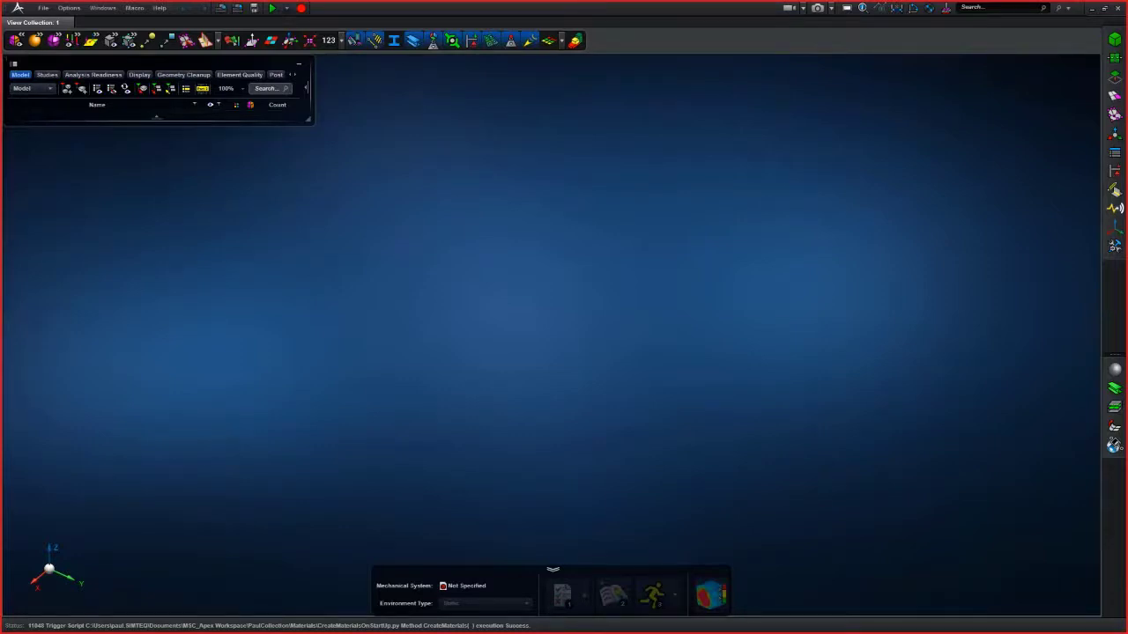
{"action": "left_click_drag", "start_coordinate": [0, 115], "coordinate": [467, 1]}
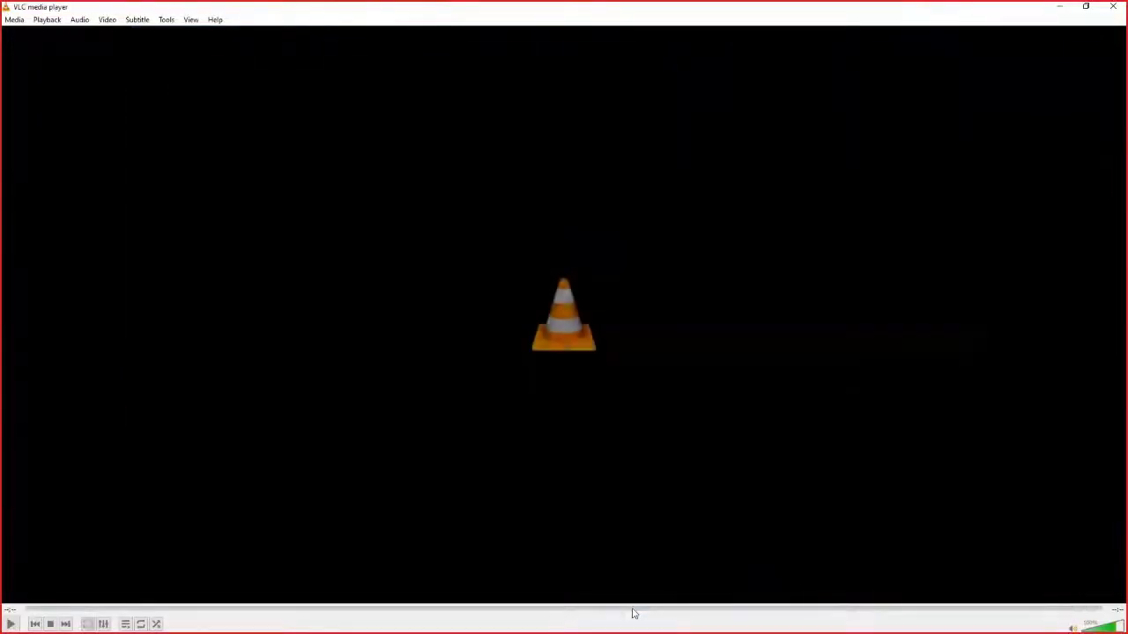
- Watch the MSC Apex Generative Design and Media1 demo videos, seeking through each timeline
{"action": "left_click", "coordinate": [1109, 8]}
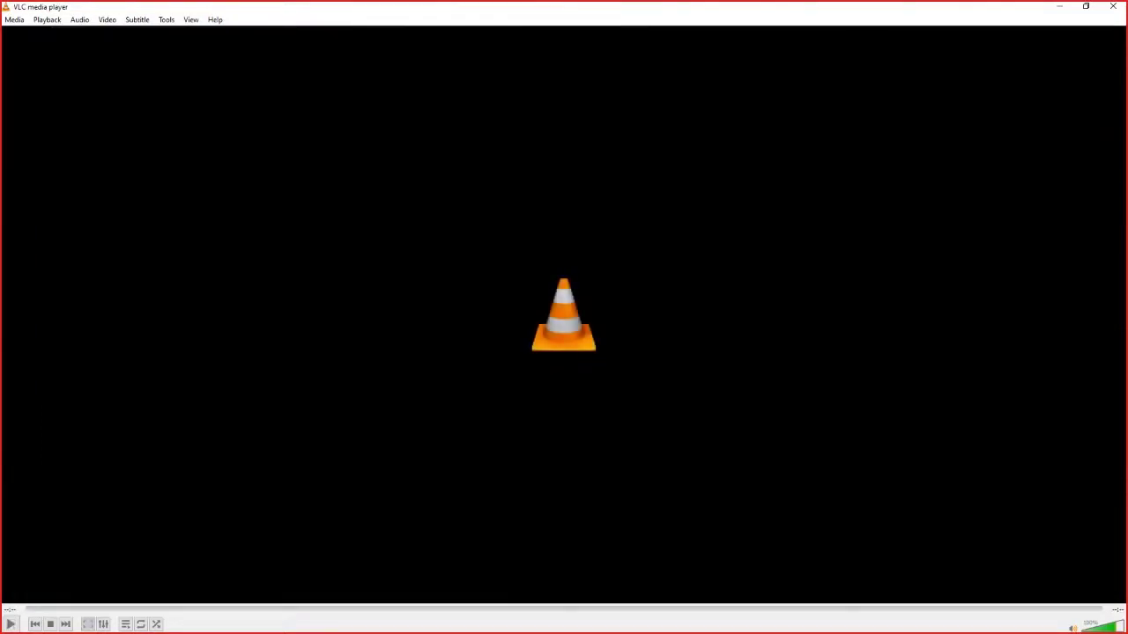
{"action": "left_click", "coordinate": [1113, 6]}
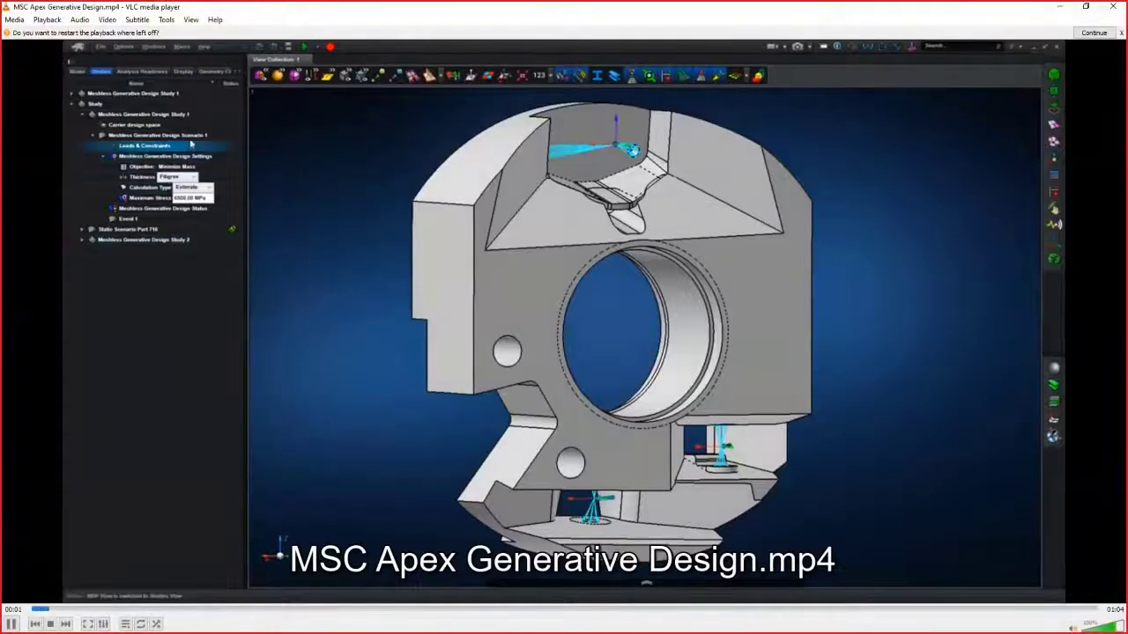
{"action": "left_click", "coordinate": [256, 608]}
{"action": "left_click", "coordinate": [202, 609]}
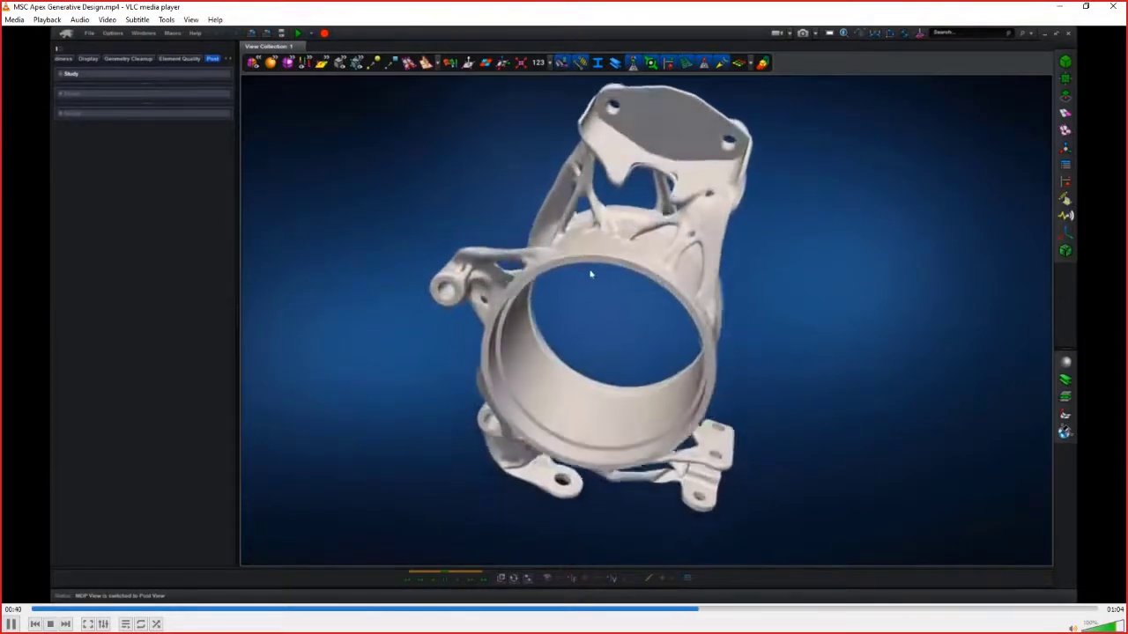
{"action": "left_click", "coordinate": [1113, 6]}
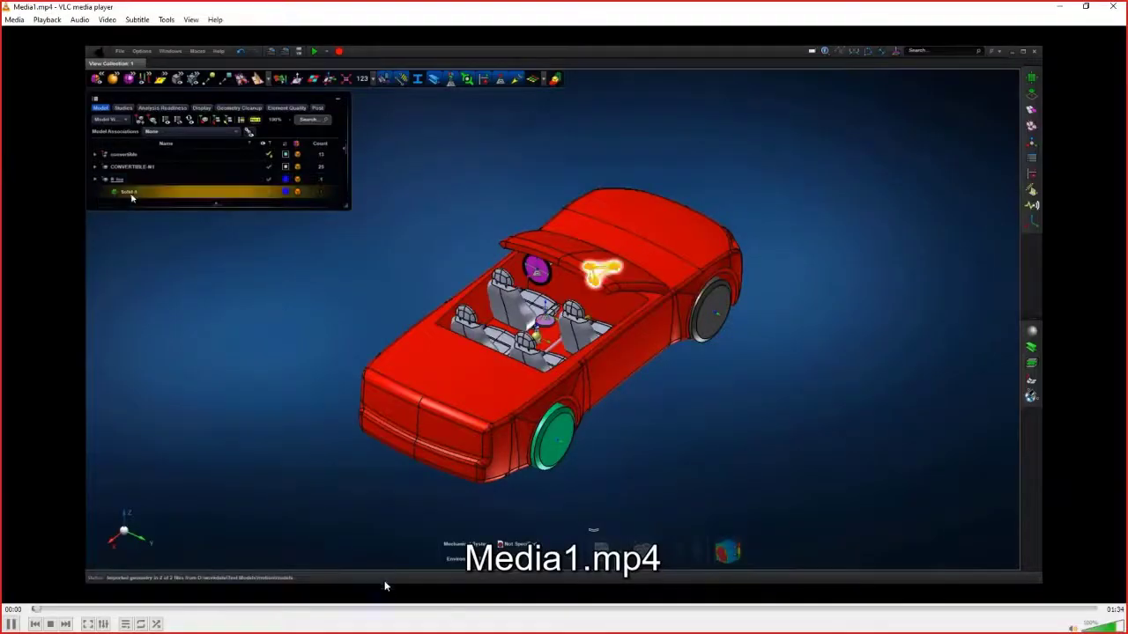
{"action": "left_click", "coordinate": [333, 609]}
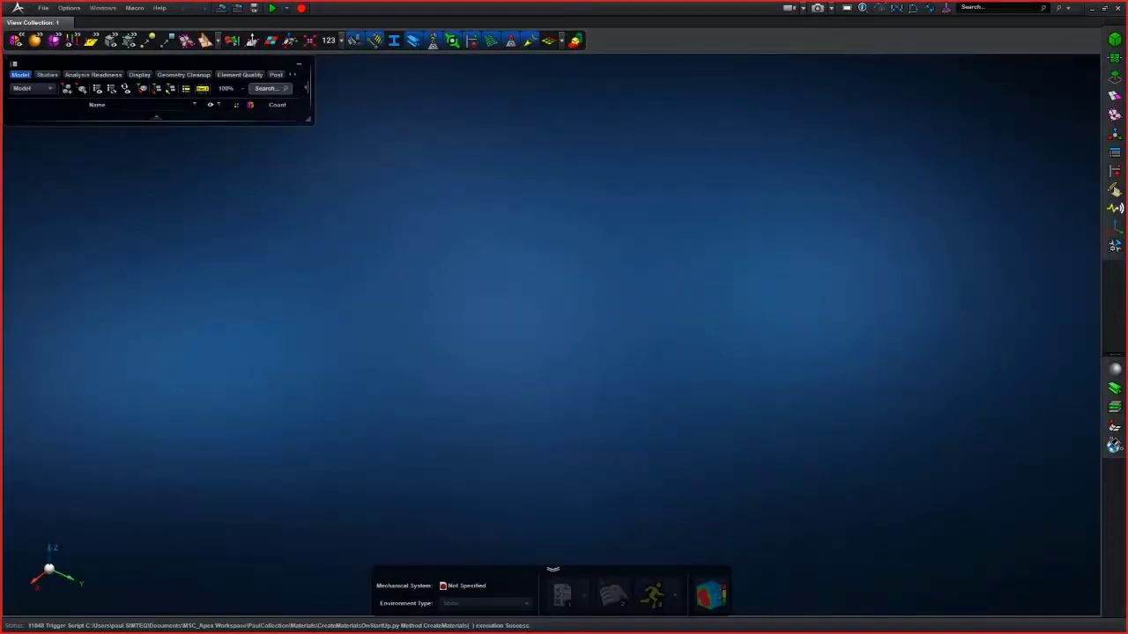
- Import all four geometry files from the 2020-04-03 MSC Apex folder
{"action": "left_click", "coordinate": [42, 8]}
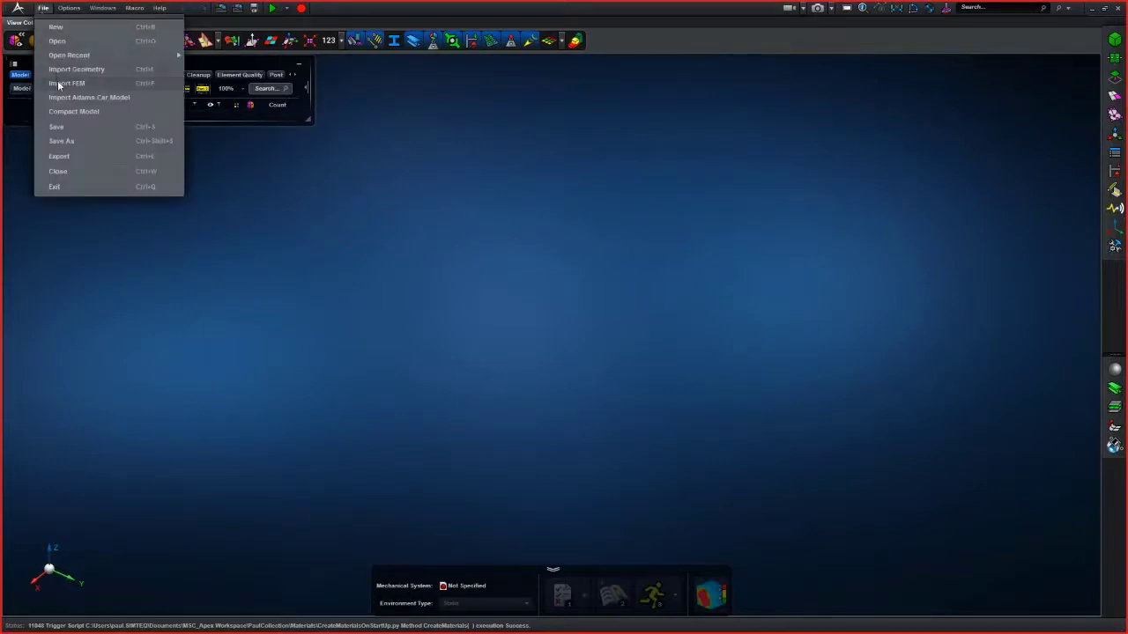
{"action": "left_click", "coordinate": [58, 69]}
{"action": "left_click", "coordinate": [525, 227]}
{"action": "left_click_drag", "start_coordinate": [664, 352], "coordinate": [877, 283]}
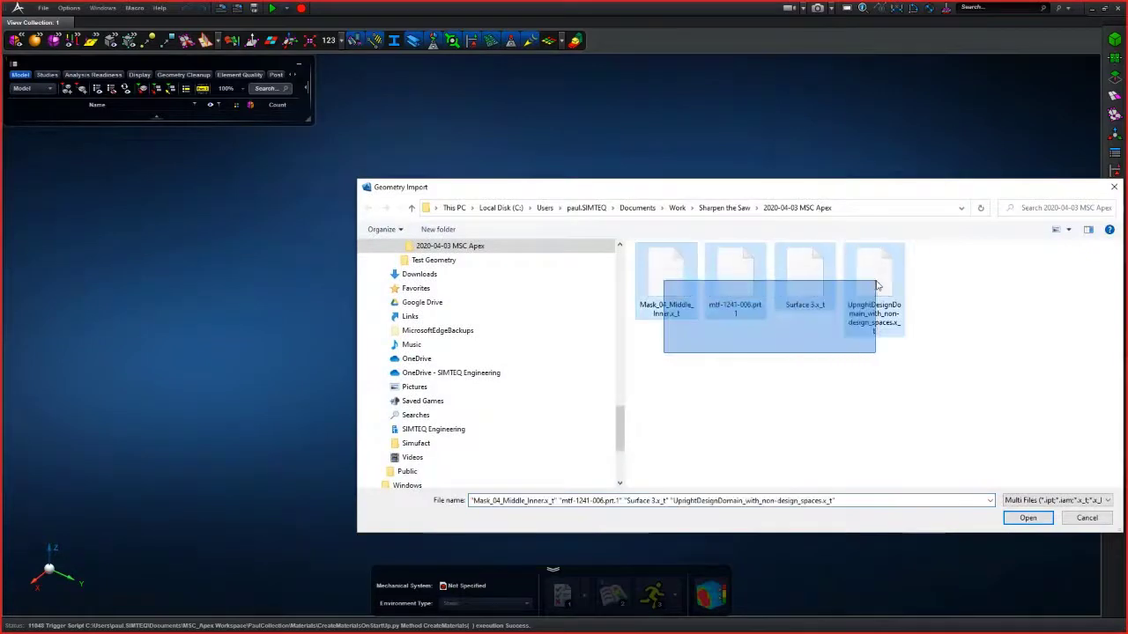
{"action": "left_click_drag", "start_coordinate": [901, 198], "coordinate": [752, 136]}
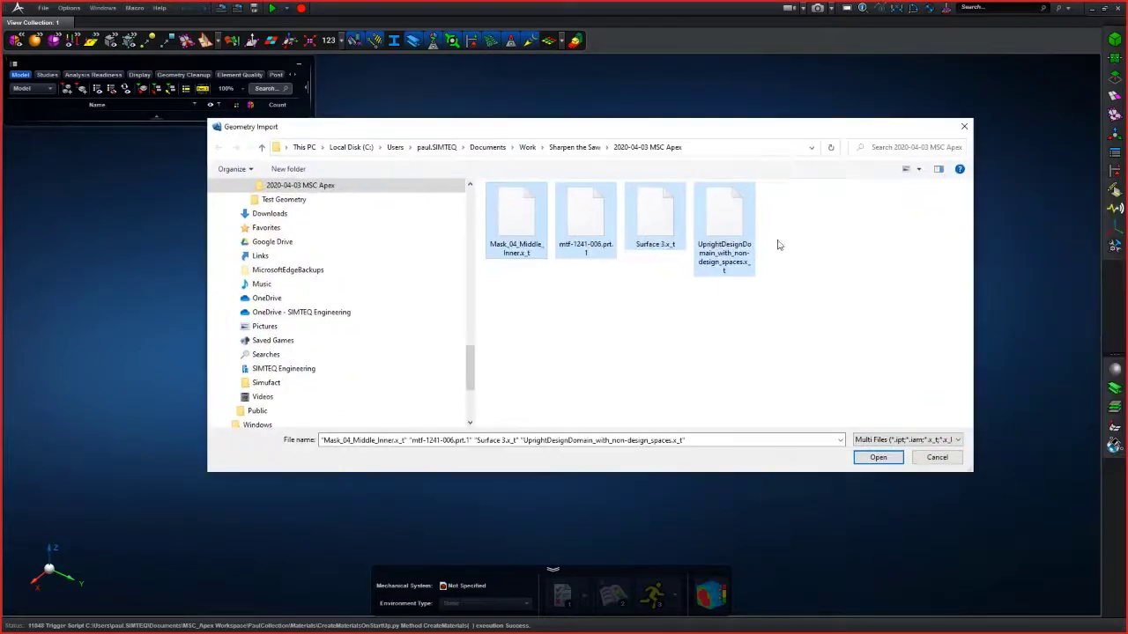
{"action": "left_click", "coordinate": [878, 457]}
{"action": "left_click", "coordinate": [546, 423]}
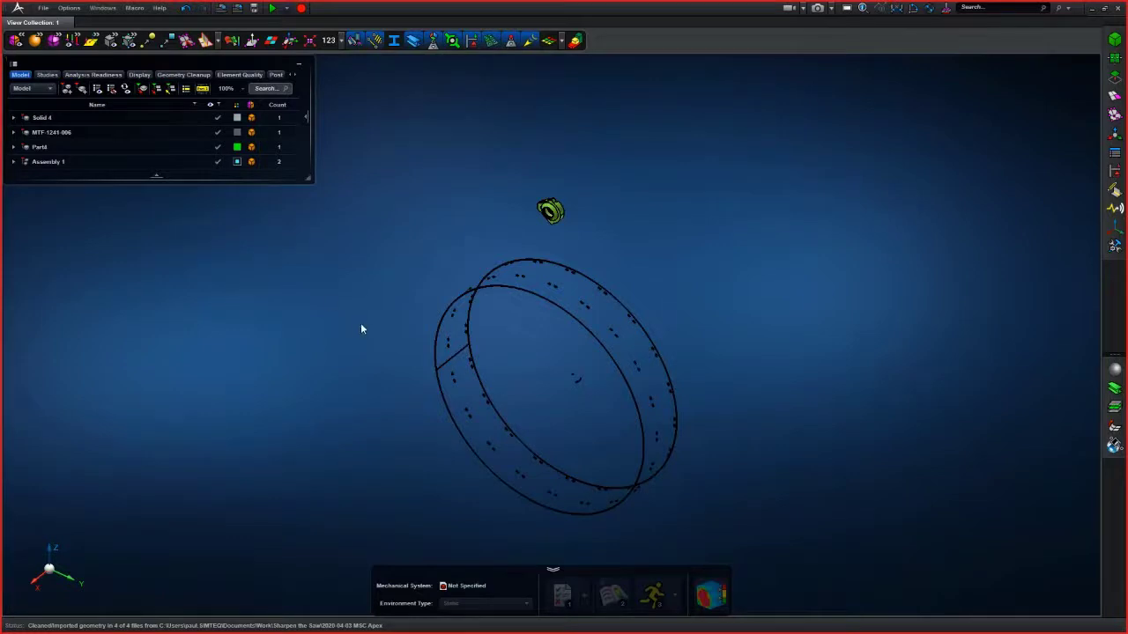
- Zoom to the MTF-1241-006 part
{"action": "middle_click_drag", "start_coordinate": [302, 333], "coordinate": [381, 291]}
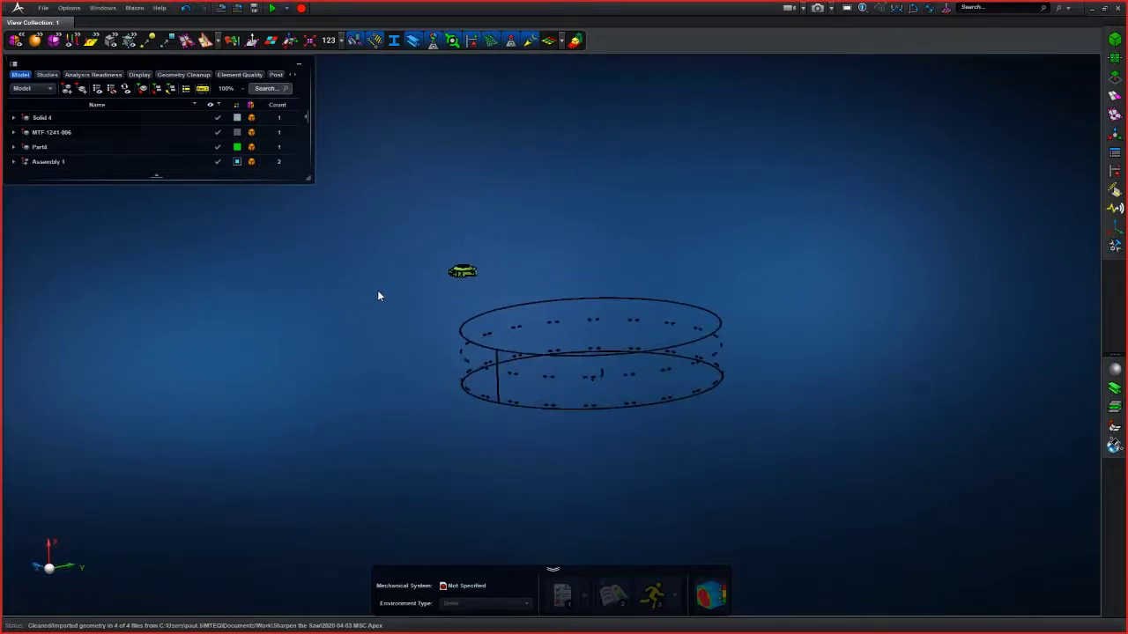
{"action": "scroll", "coordinate": [396, 305], "scroll_direction": "up", "scroll_amount": 4}
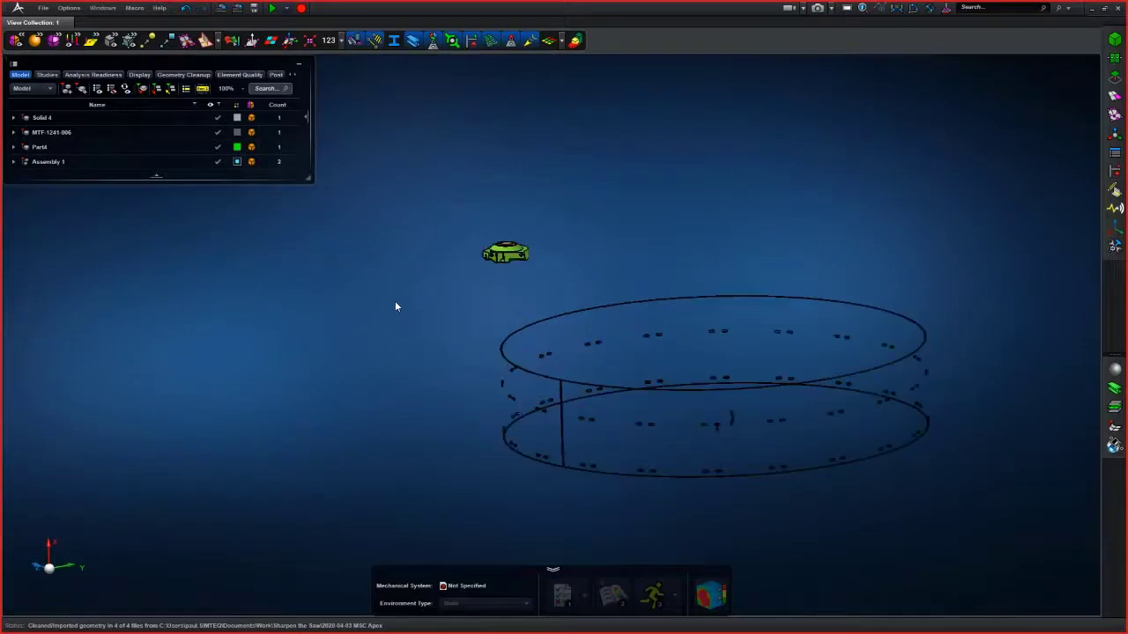
{"action": "right_click", "coordinate": [55, 135]}
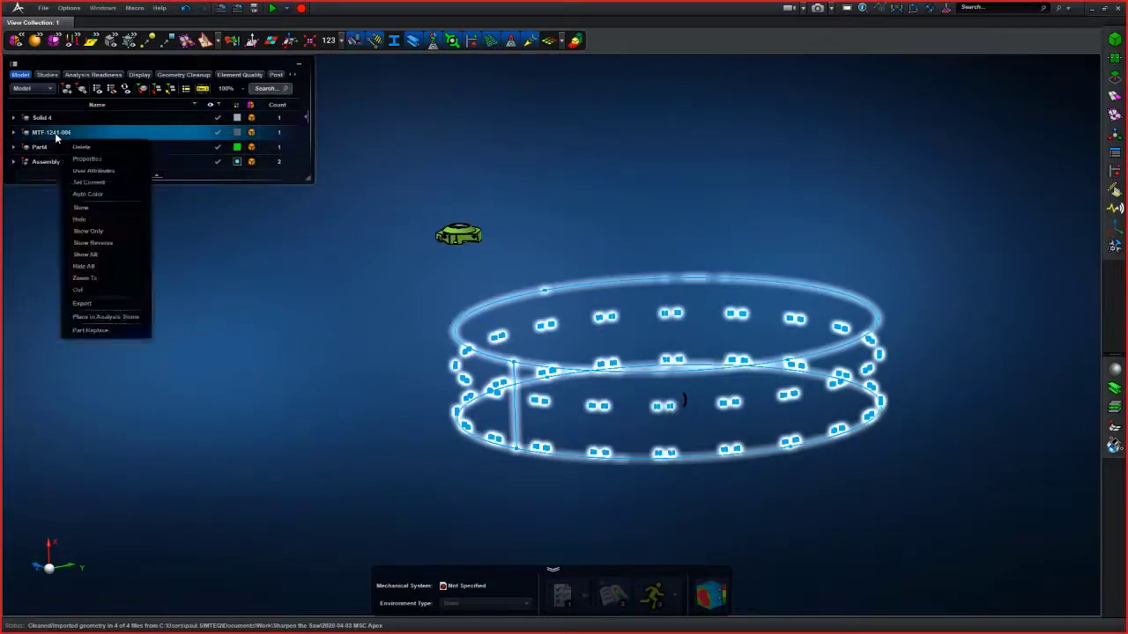
{"action": "left_click", "coordinate": [100, 281]}
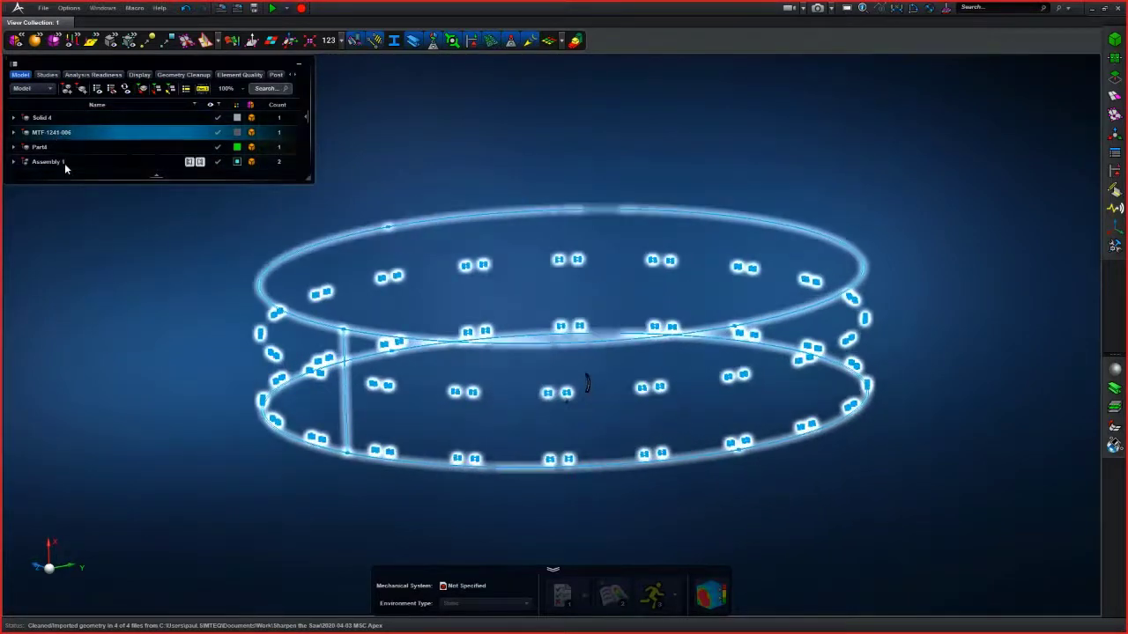
- Show only the MTF-1241-006 part and expand its entry in the model tree
{"action": "right_click", "coordinate": [59, 136]}
{"action": "left_click", "coordinate": [84, 230]}
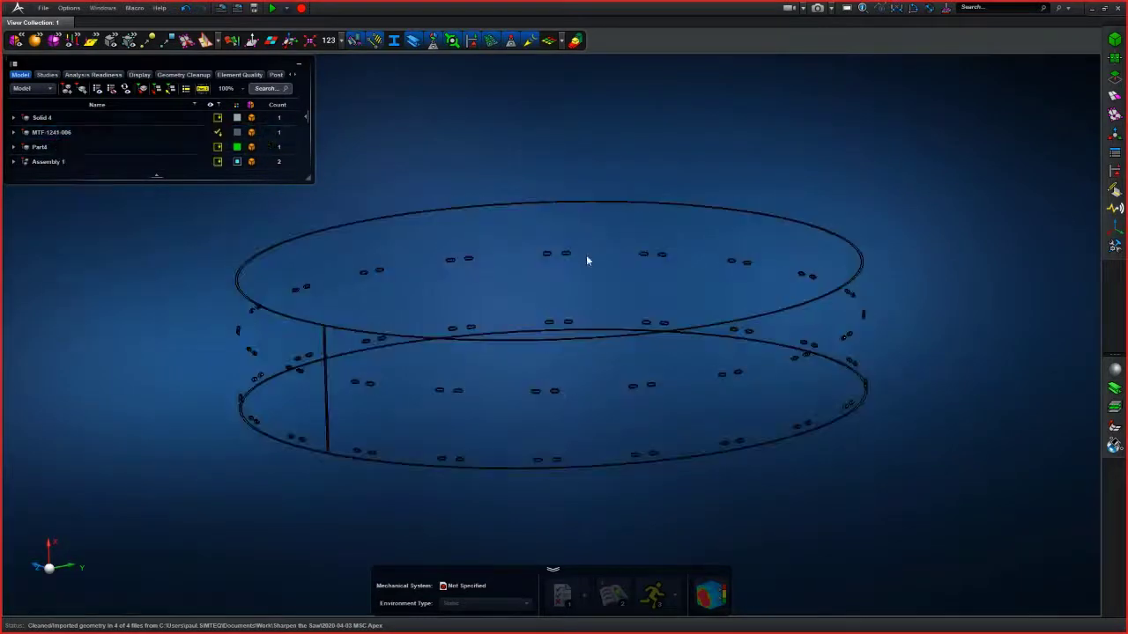
{"action": "middle_click_drag", "start_coordinate": [629, 408], "coordinate": [677, 430]}
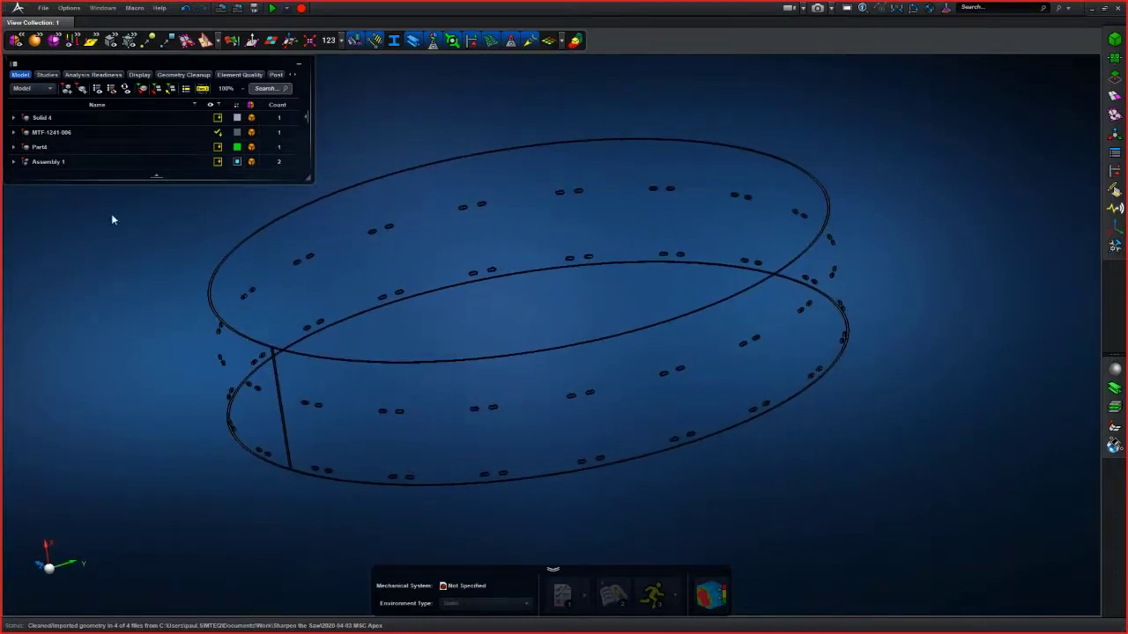
{"action": "left_click", "coordinate": [13, 132]}
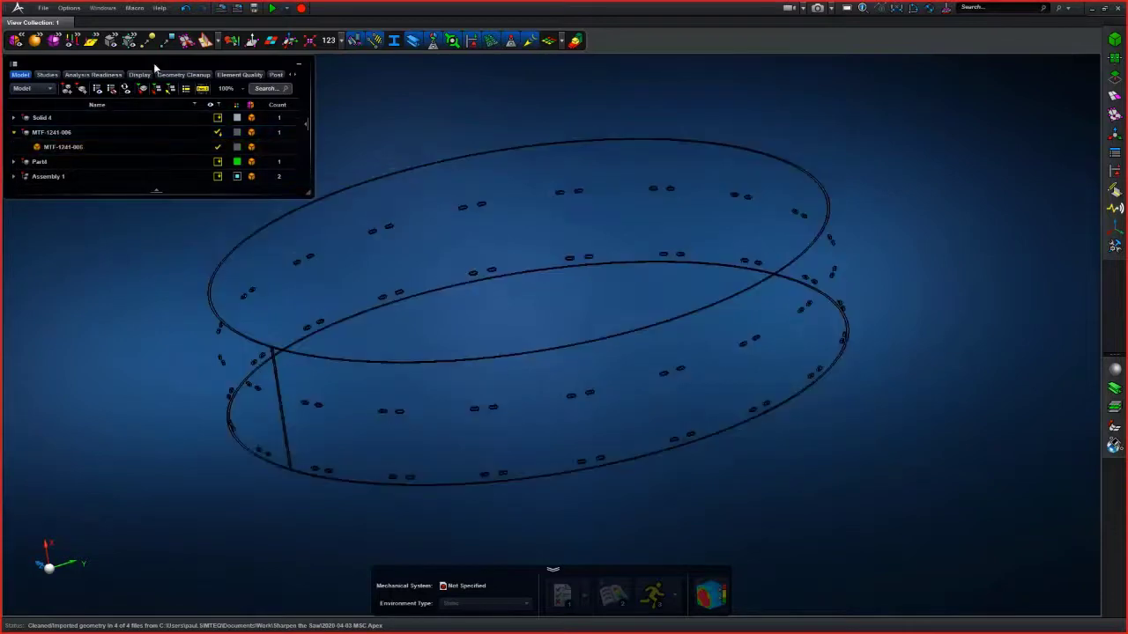
- Try to create a midsurface of the MTF-1241-006 part with the MidSurface tool's constant-thickness auto method, then close the tool
{"action": "mouse_move", "coordinate": [111, 41]}
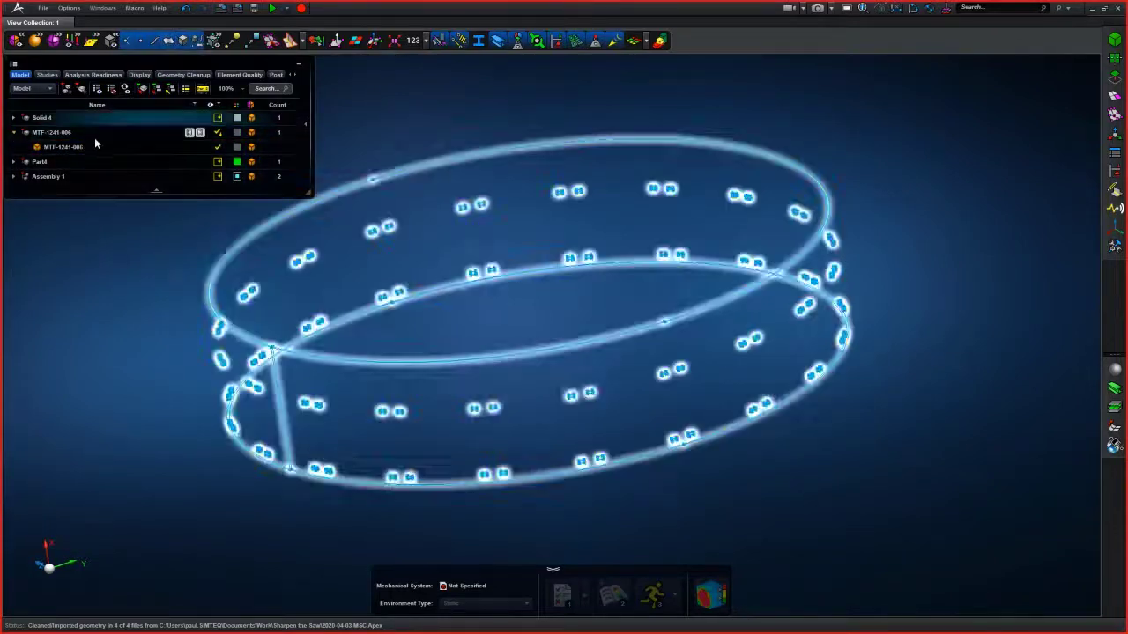
{"action": "left_click", "coordinate": [184, 41]}
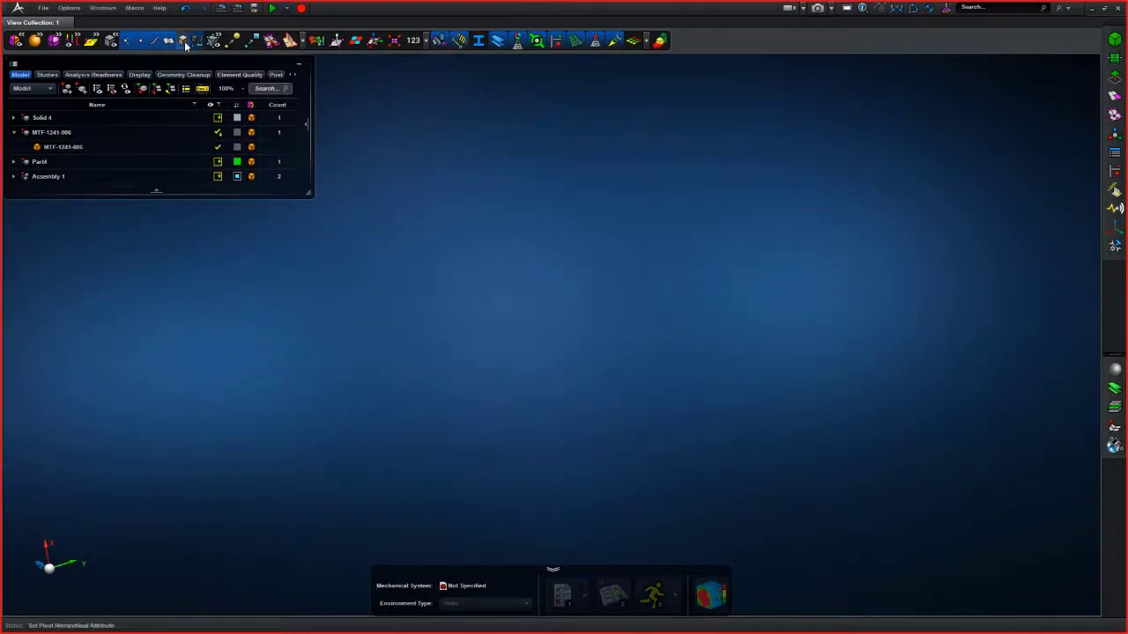
{"action": "scroll", "coordinate": [708, 449], "scroll_direction": "up", "scroll_amount": 5}
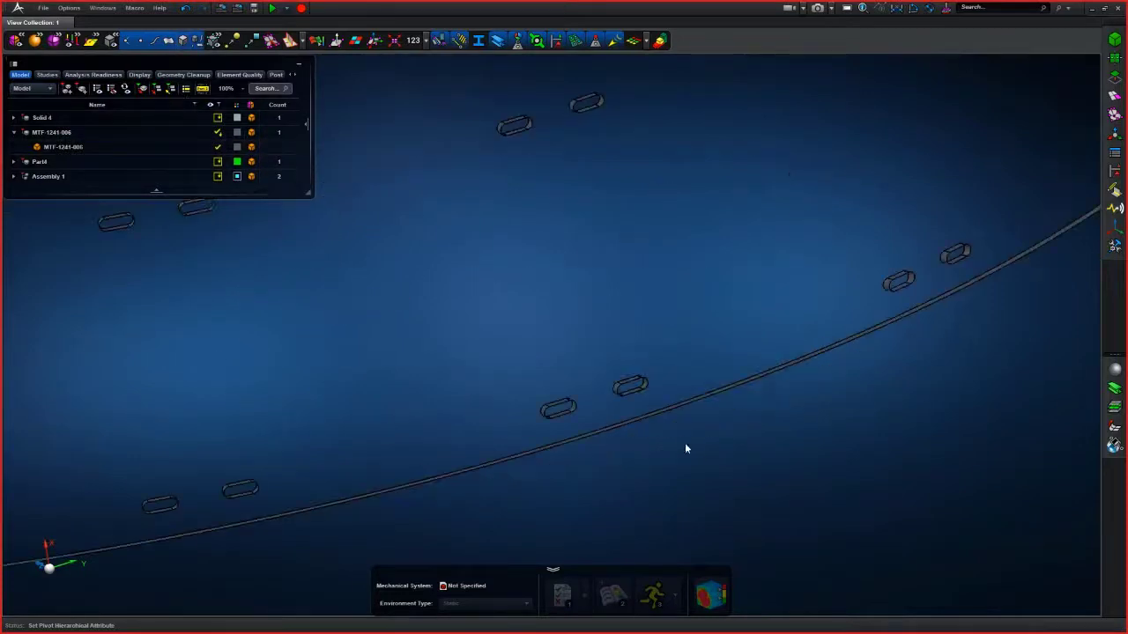
{"action": "scroll", "coordinate": [676, 433], "scroll_direction": "up", "scroll_amount": 3}
{"action": "scroll", "coordinate": [692, 440], "scroll_direction": "down", "scroll_amount": 5}
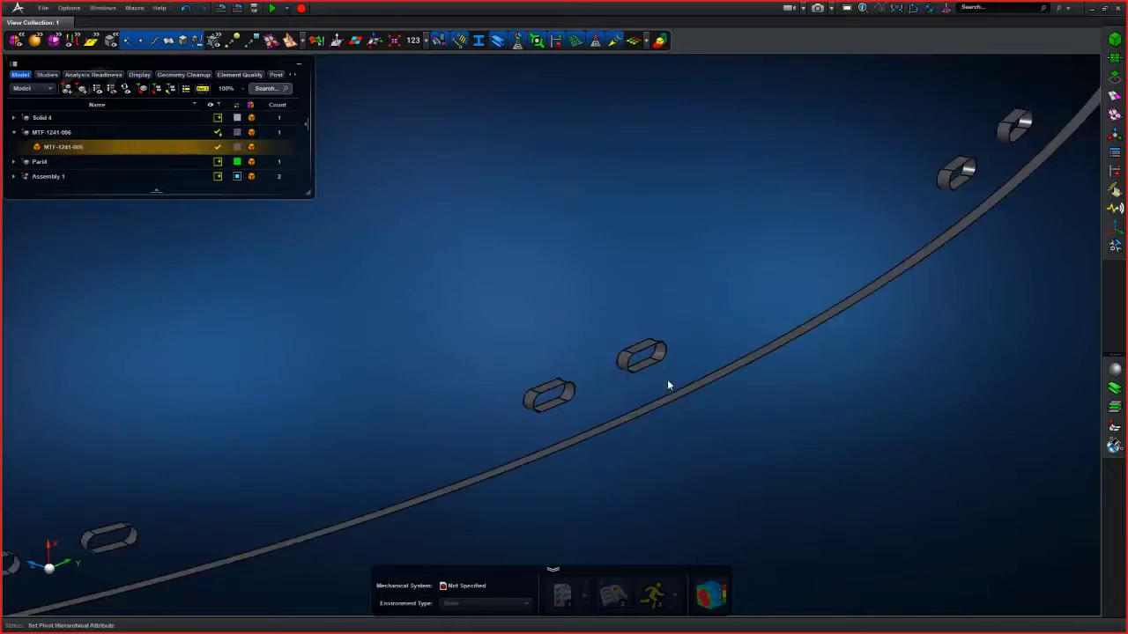
{"action": "scroll", "coordinate": [670, 402], "scroll_direction": "down", "scroll_amount": 3}
{"action": "scroll", "coordinate": [693, 396], "scroll_direction": "down", "scroll_amount": 2}
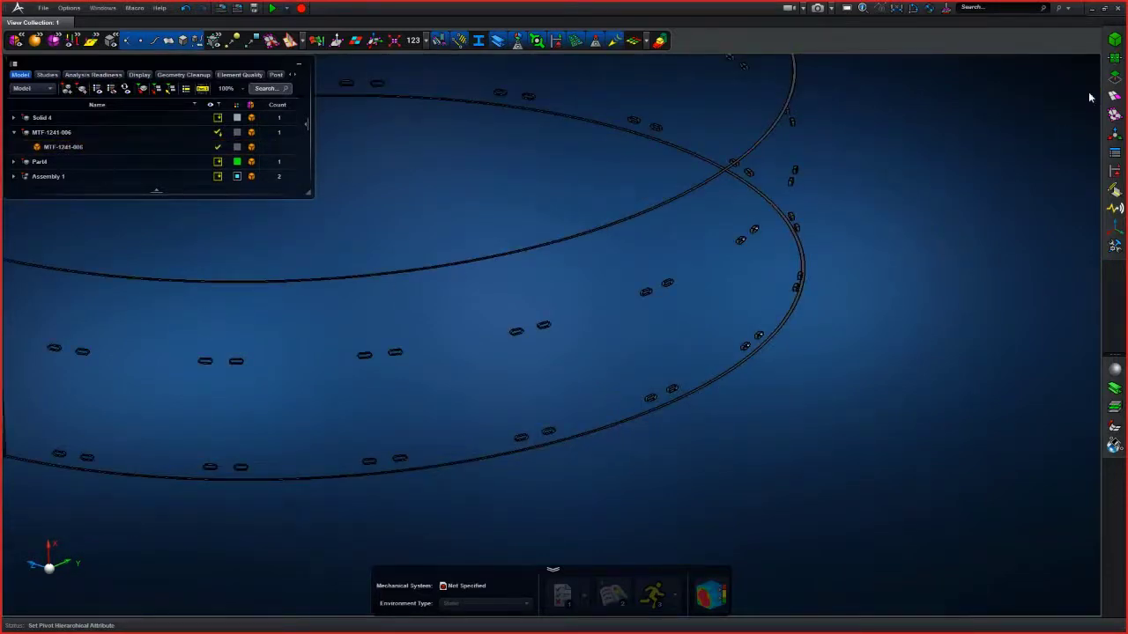
{"action": "left_click", "coordinate": [1116, 79]}
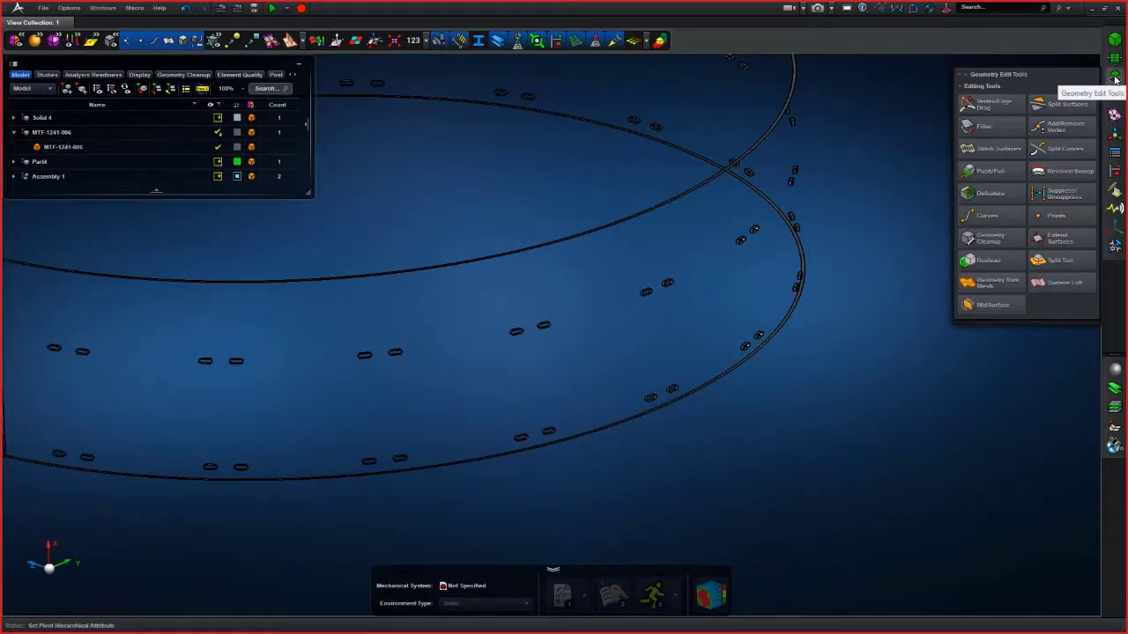
{"action": "left_click", "coordinate": [994, 306]}
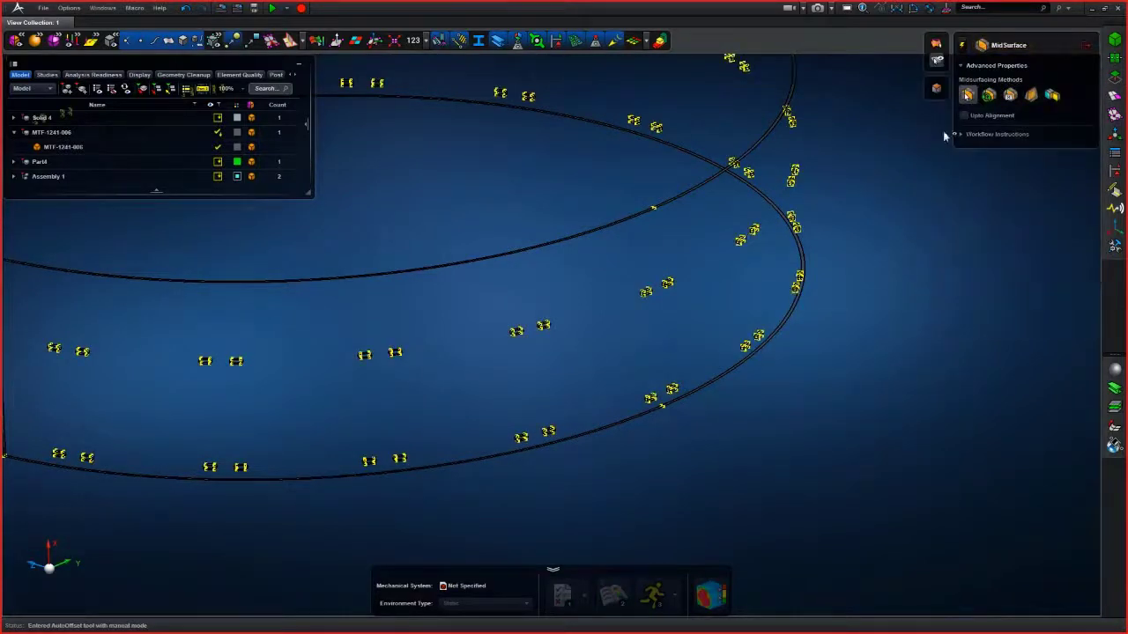
{"action": "left_click", "coordinate": [988, 94]}
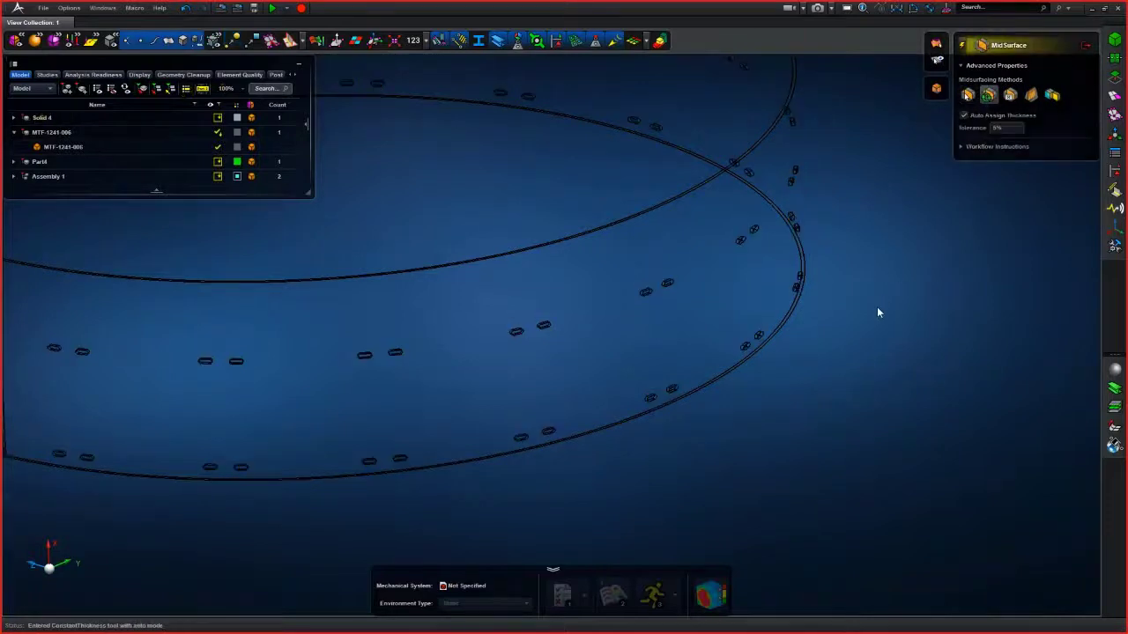
{"action": "left_click", "coordinate": [718, 381]}
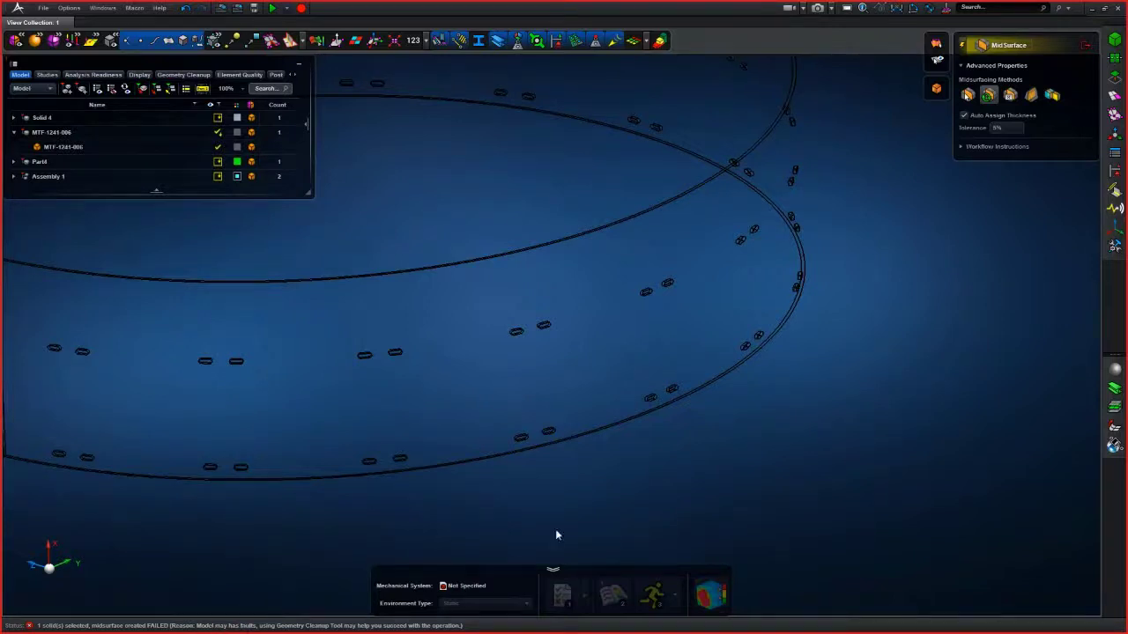
{"action": "left_click", "coordinate": [1079, 45]}
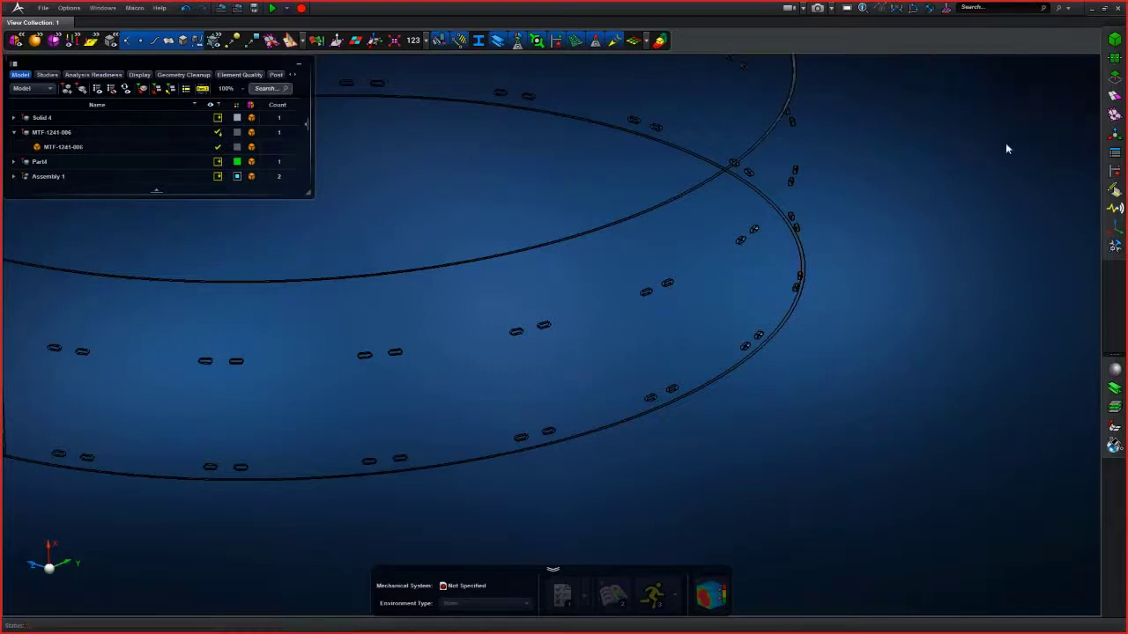
- Clean up the MTF-1241-006 body with Geometry Cleanup, using Clean Topology and Optimize Geometric Representation at 0.01 mm
{"action": "left_click", "coordinate": [1115, 77]}
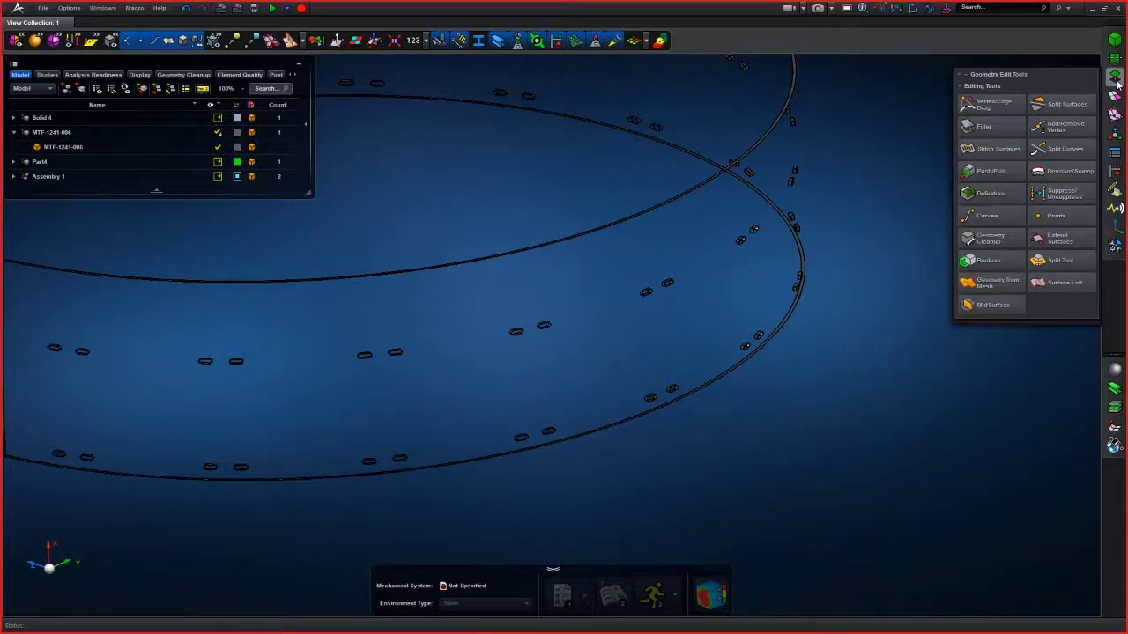
{"action": "left_click", "coordinate": [996, 243]}
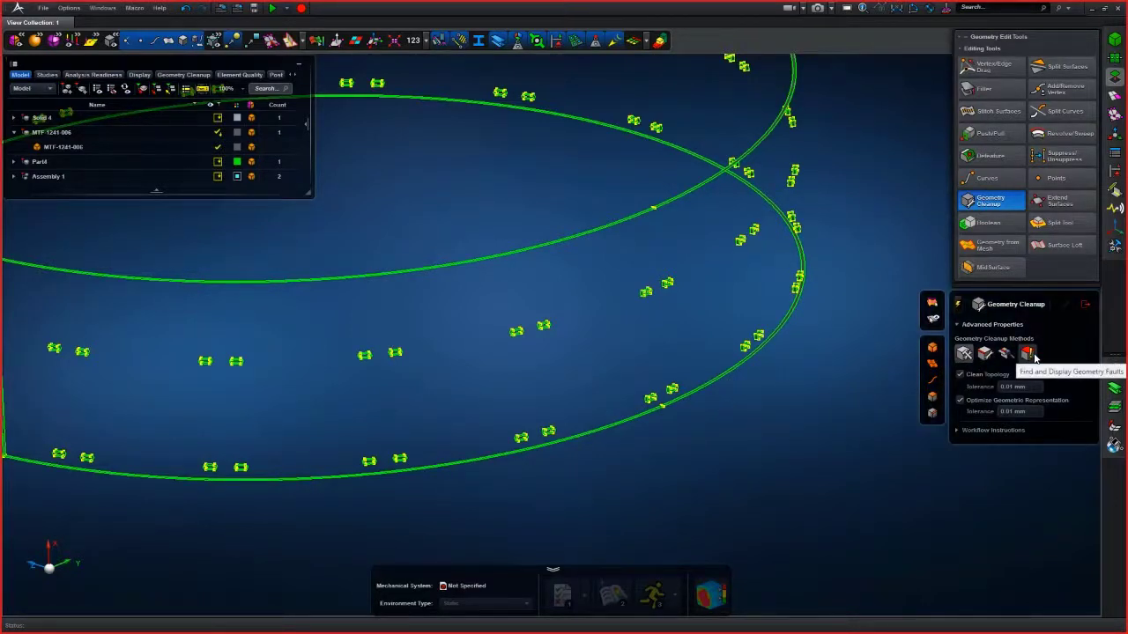
{"action": "left_click", "coordinate": [774, 328]}
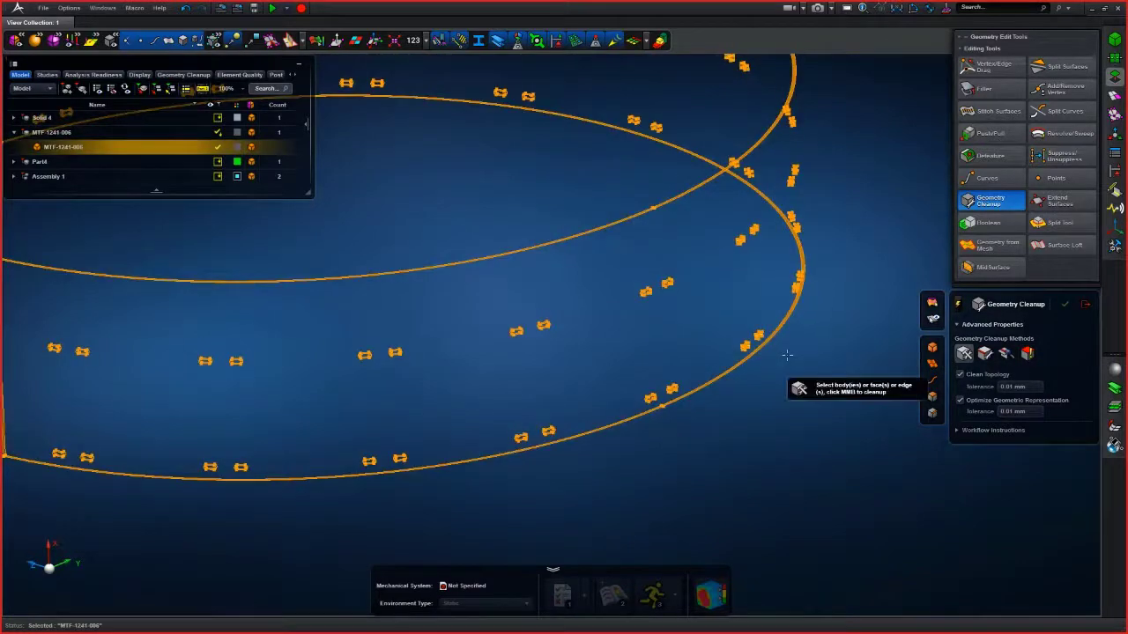
{"action": "middle_click", "coordinate": [787, 355]}
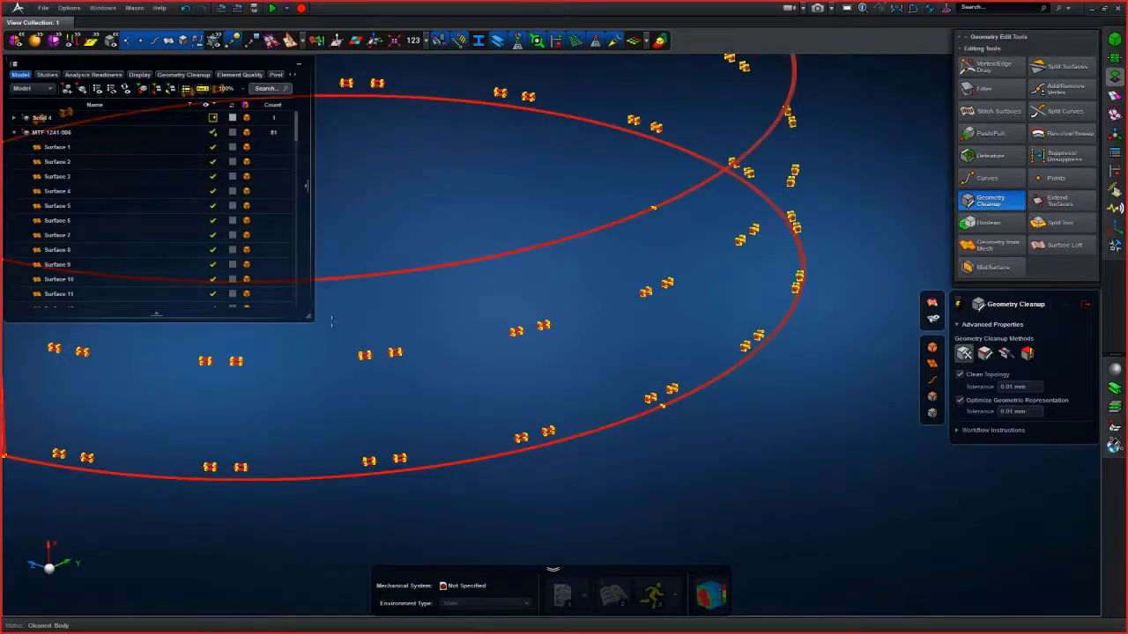
- Undo the geometry cleanup of the MTF-1241-006 body
{"action": "left_click_drag", "start_coordinate": [158, 322], "coordinate": [148, 503]}
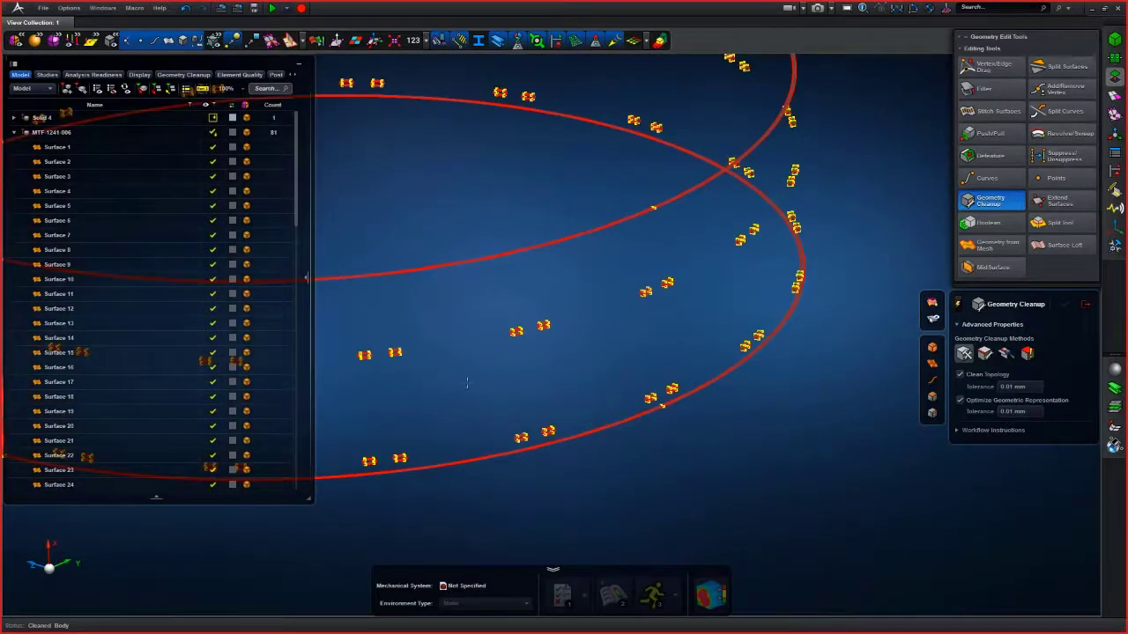
{"action": "left_click", "coordinate": [185, 8]}
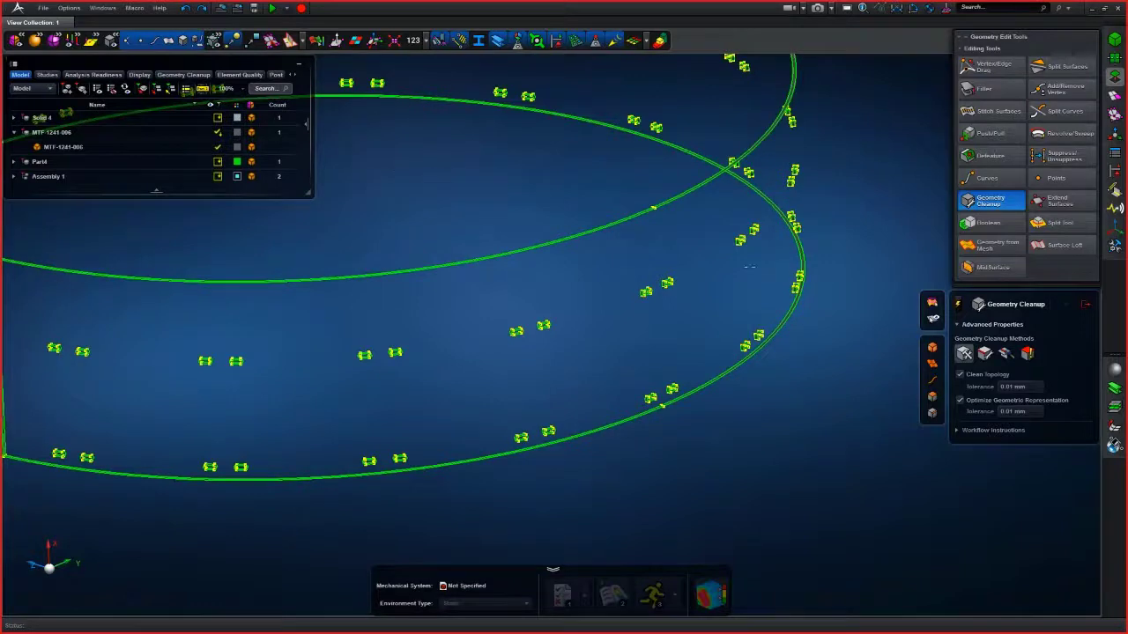
- Run the Geometry Cleanup fault check on the MTF-1241-006 part
{"action": "left_click", "coordinate": [1024, 354]}
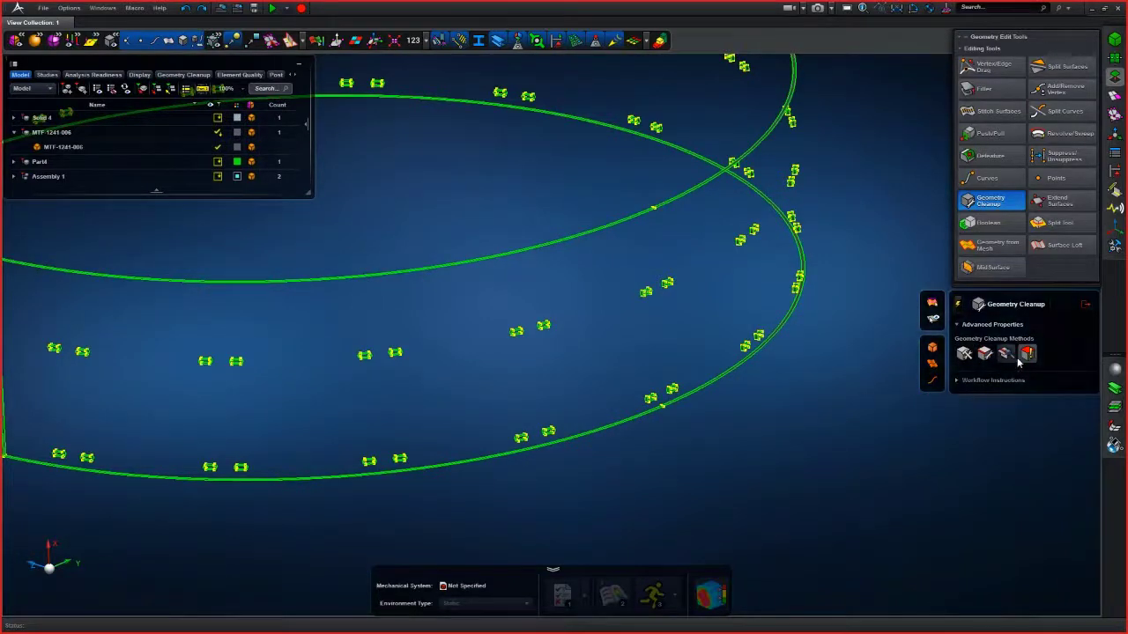
{"action": "left_click", "coordinate": [714, 377]}
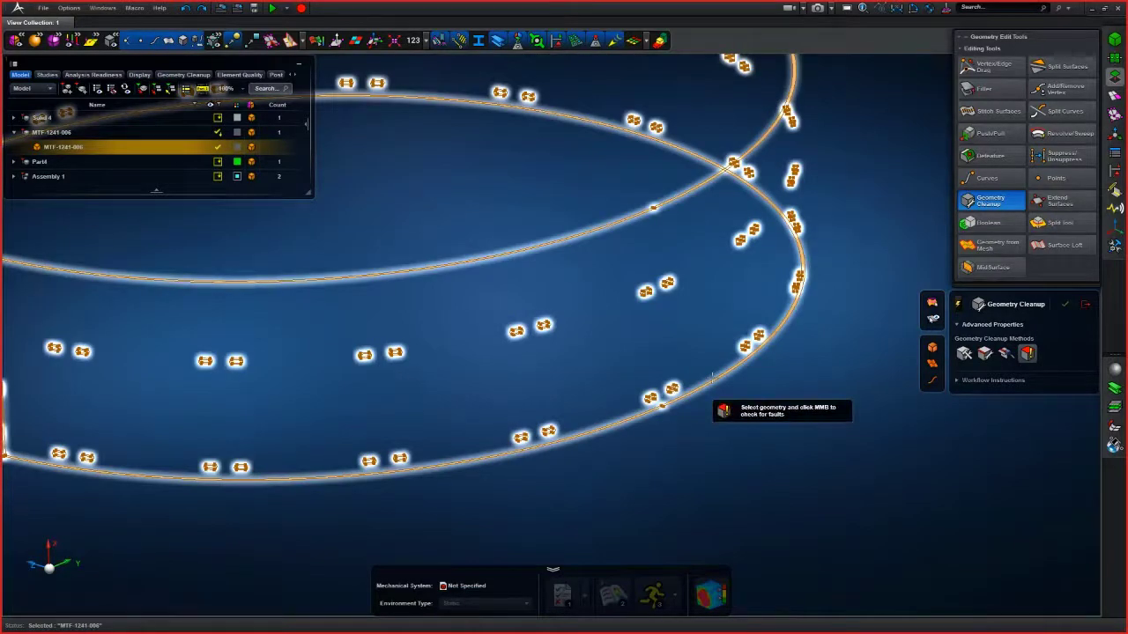
{"action": "middle_click", "coordinate": [712, 377]}
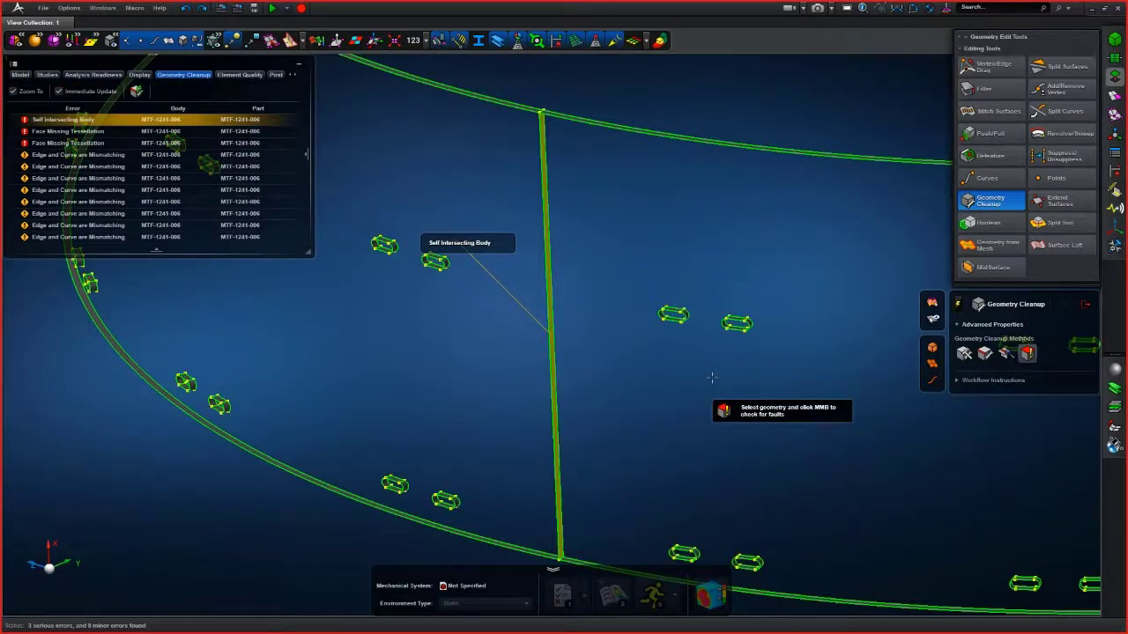
- Examine the self-intersecting body region and the edge and curve mismatch error descriptions in the fault list
{"action": "middle_click_drag", "start_coordinate": [572, 330], "coordinate": [529, 367]}
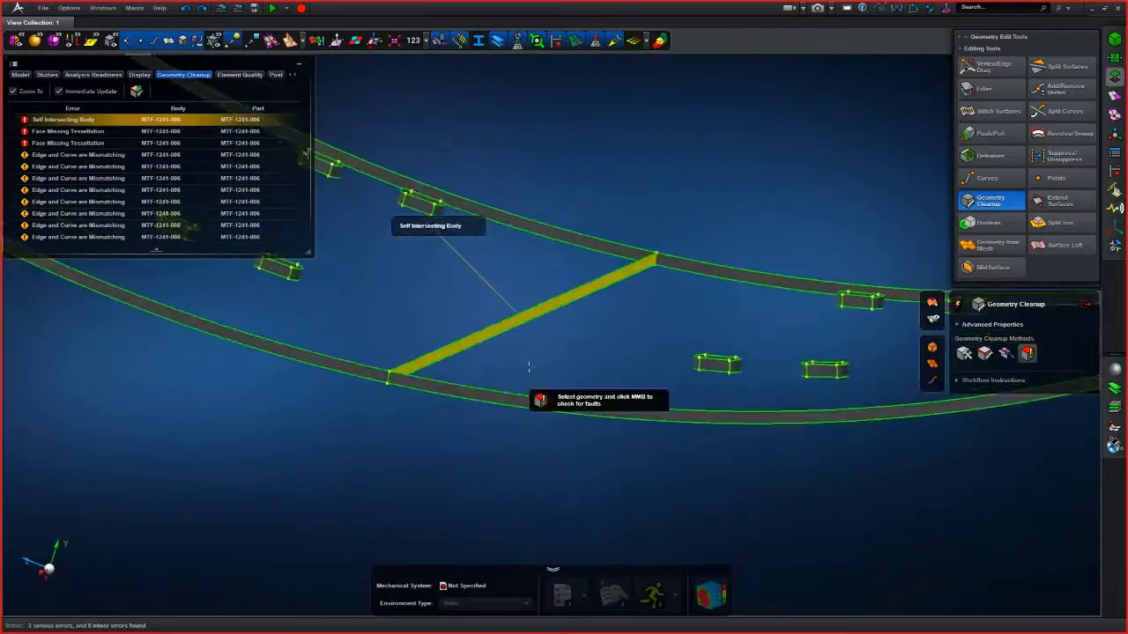
{"action": "scroll", "coordinate": [446, 427], "scroll_direction": "up", "scroll_amount": 3}
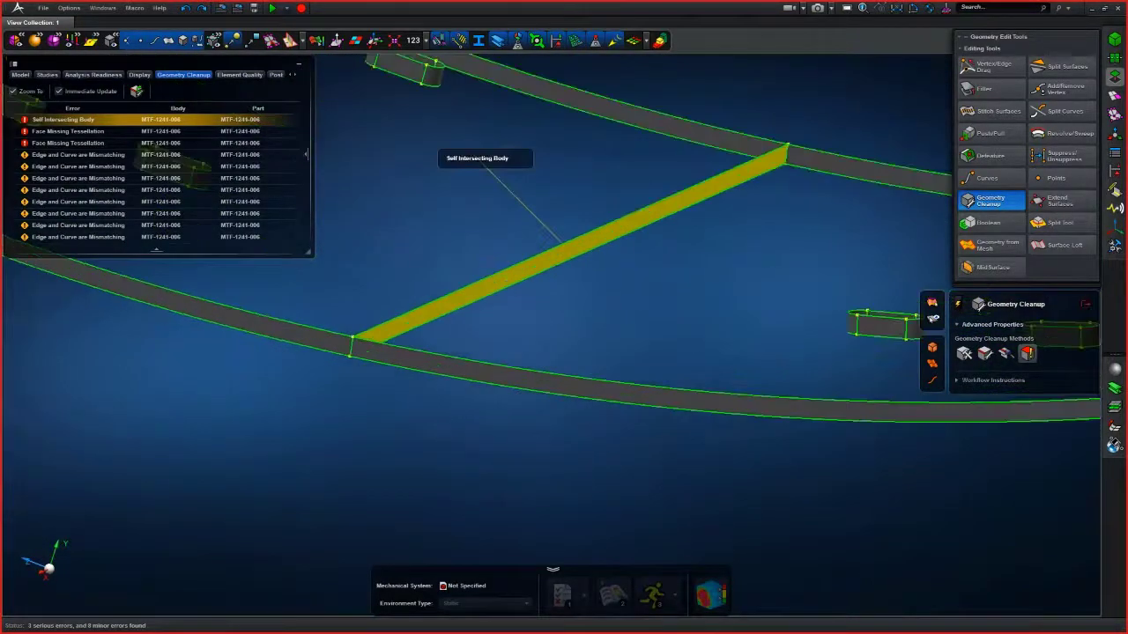
{"action": "middle_click_drag", "start_coordinate": [441, 429], "coordinate": [431, 432]}
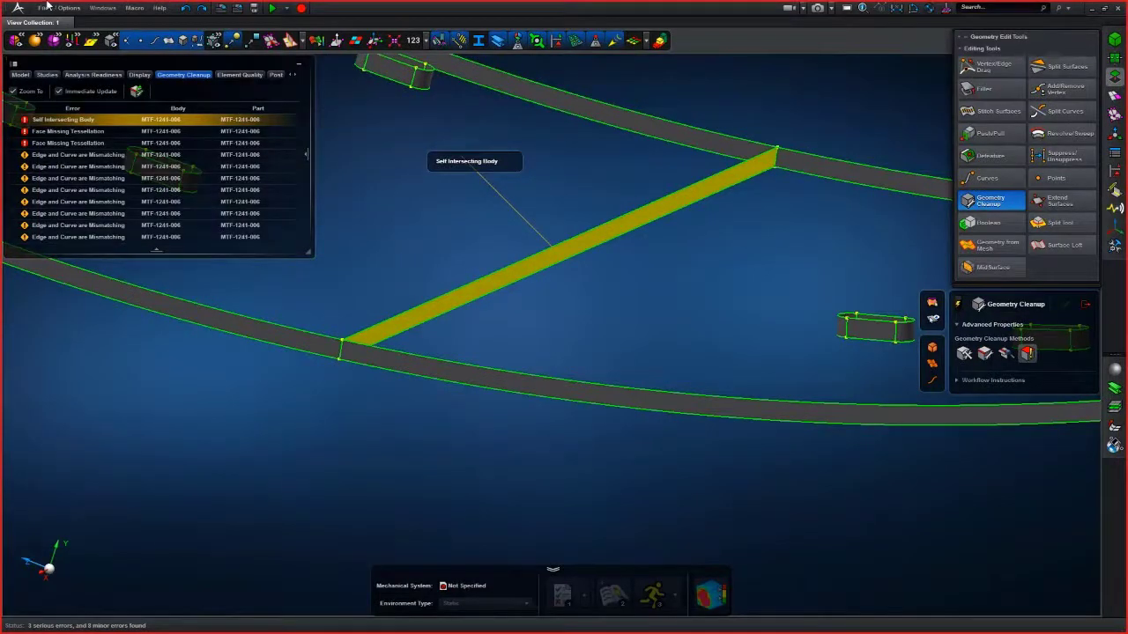
{"action": "left_click", "coordinate": [43, 7]}
{"action": "left_click", "coordinate": [68, 173]}
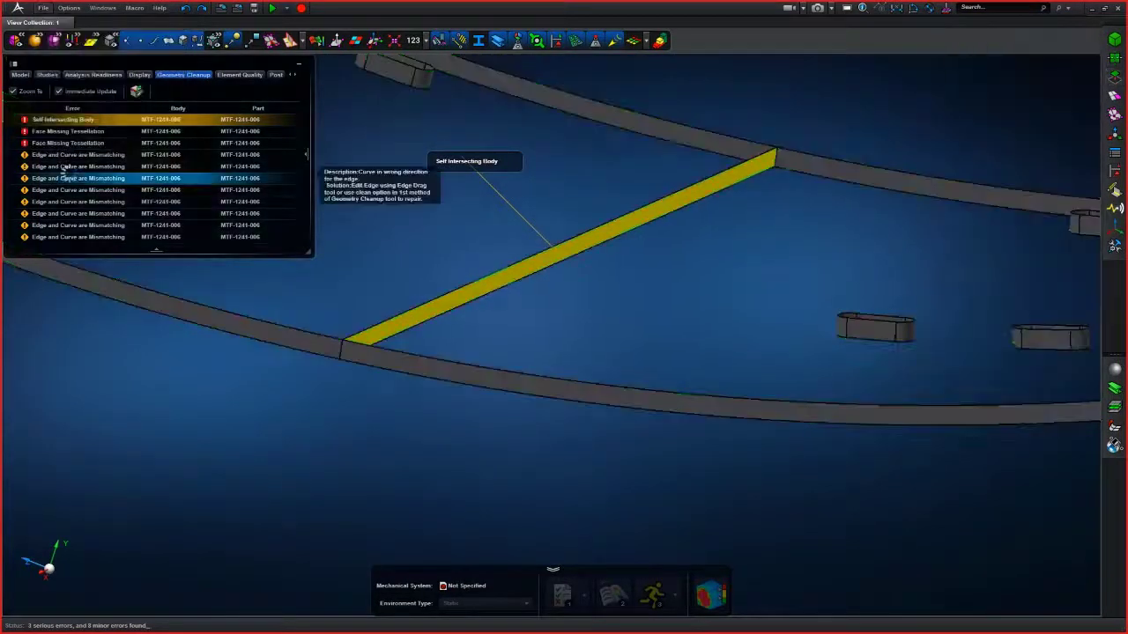
{"action": "left_click", "coordinate": [641, 338]}
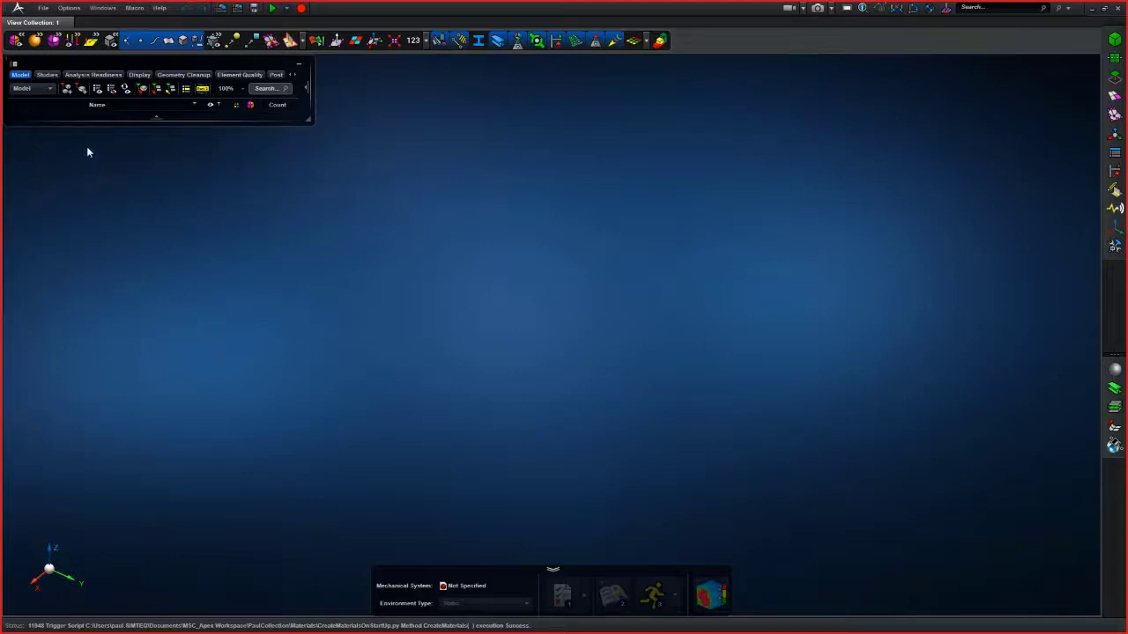
- Re-import all four geometry files from the 2020-04-03 MSC Apex folder into an empty model
{"action": "left_click", "coordinate": [43, 8]}
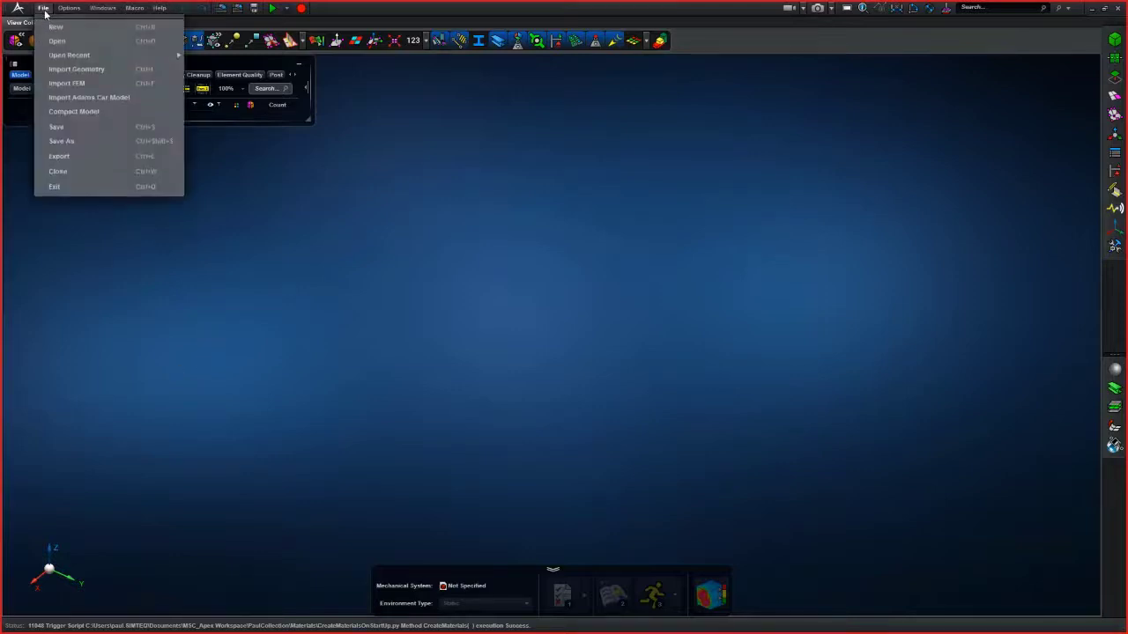
{"action": "left_click", "coordinate": [63, 72]}
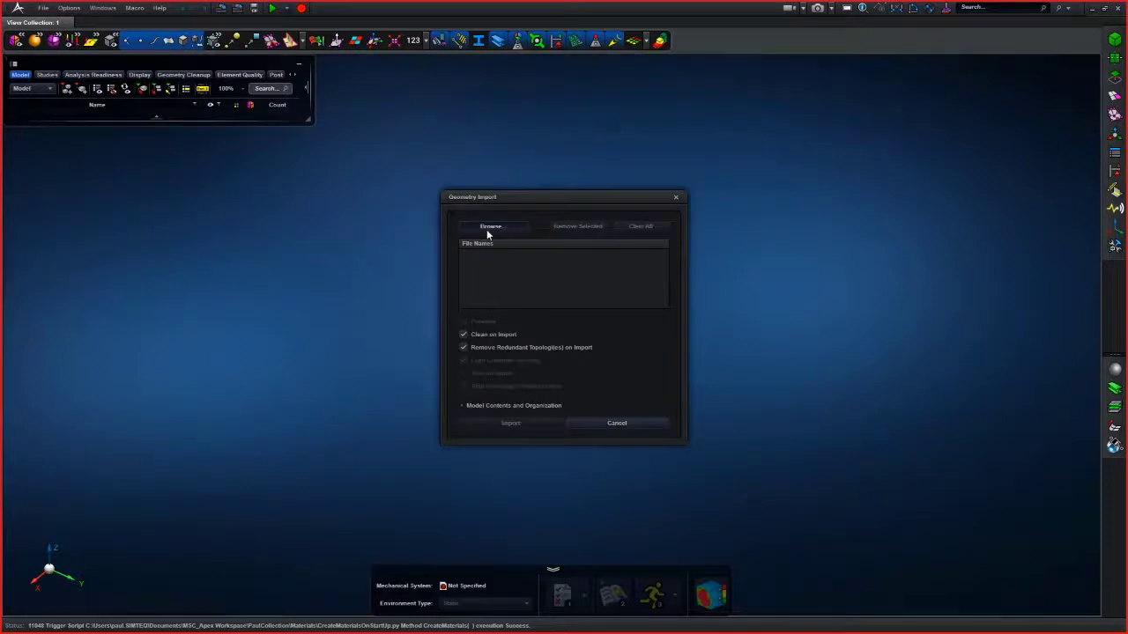
{"action": "left_click", "coordinate": [490, 226]}
{"action": "left_click_drag", "start_coordinate": [508, 283], "coordinate": [727, 228]}
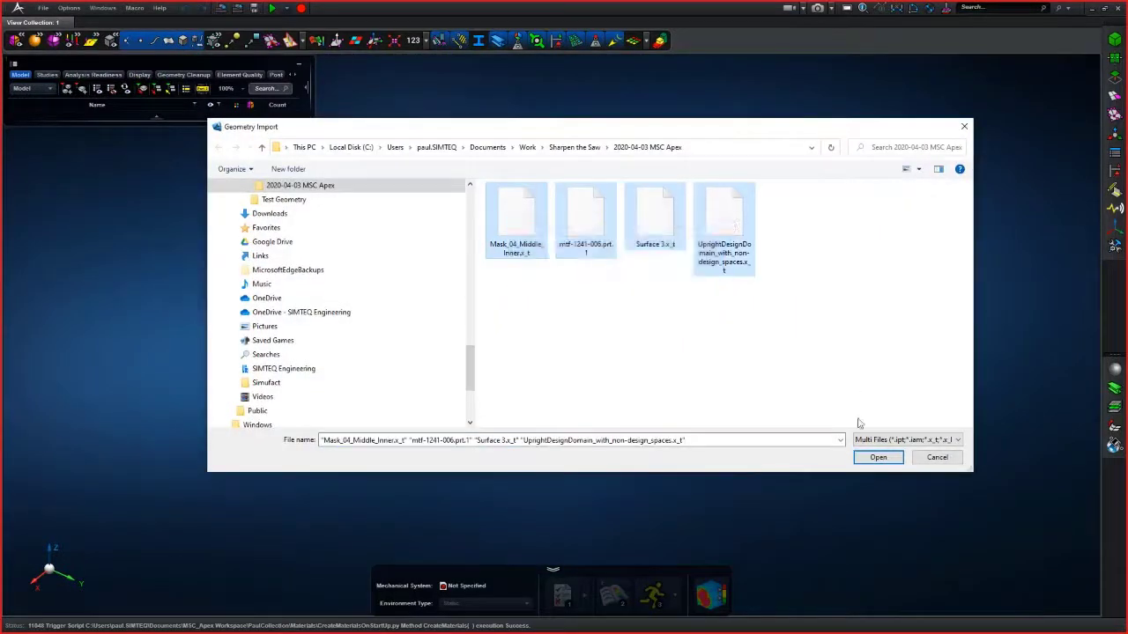
{"action": "left_click", "coordinate": [878, 458]}
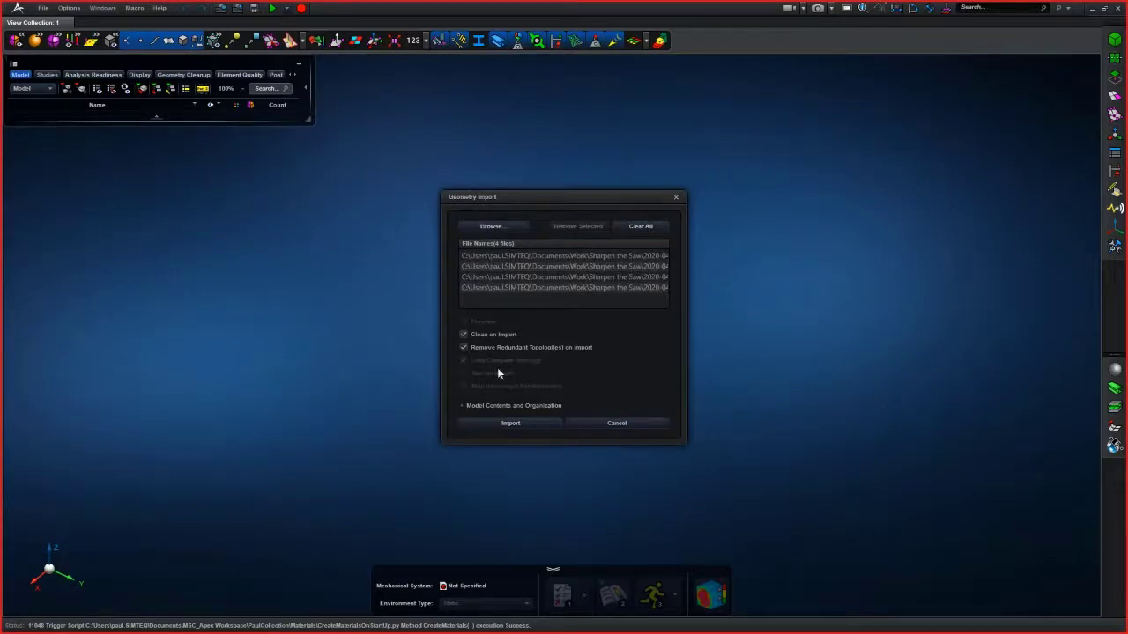
{"action": "left_click", "coordinate": [522, 423]}
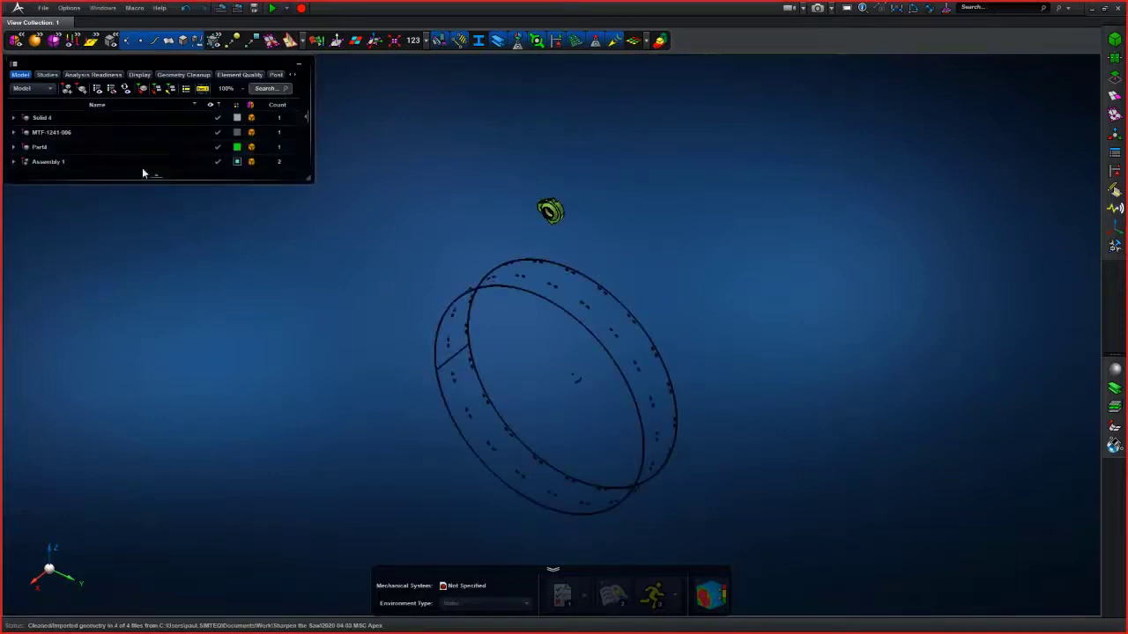
- Show only the MTF-1241-006 part in the viewport
{"action": "left_click", "coordinate": [81, 136]}
{"action": "right_click", "coordinate": [79, 136]}
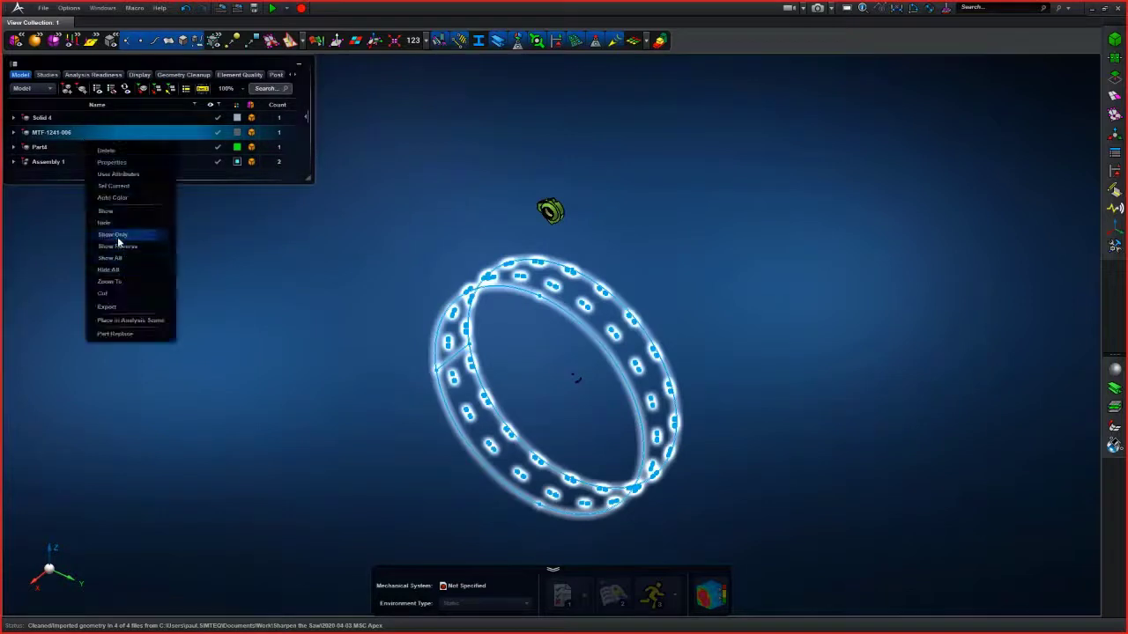
{"action": "left_click", "coordinate": [114, 235]}
{"action": "middle_click_drag", "start_coordinate": [126, 237], "coordinate": [514, 367]}
{"action": "middle_click_drag", "start_coordinate": [534, 406], "coordinate": [443, 323]}
{"action": "scroll", "coordinate": [602, 360], "scroll_direction": "up", "scroll_amount": 2}
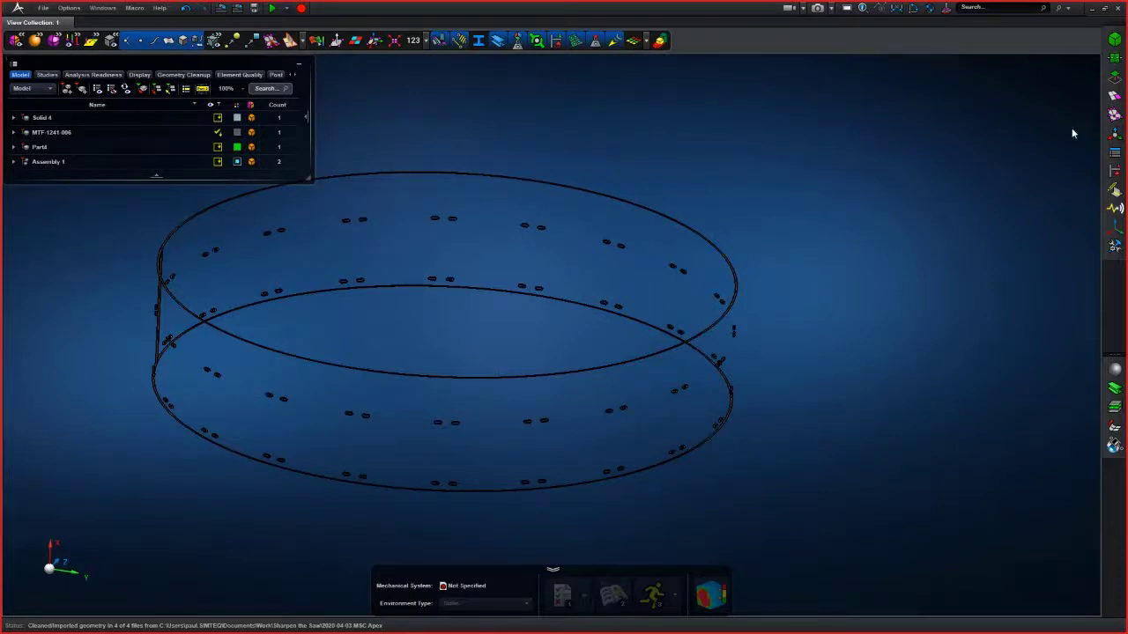
- Check the MTF-1241-006 part for faults with the Geometry Cleanup check method
{"action": "left_click", "coordinate": [1112, 78]}
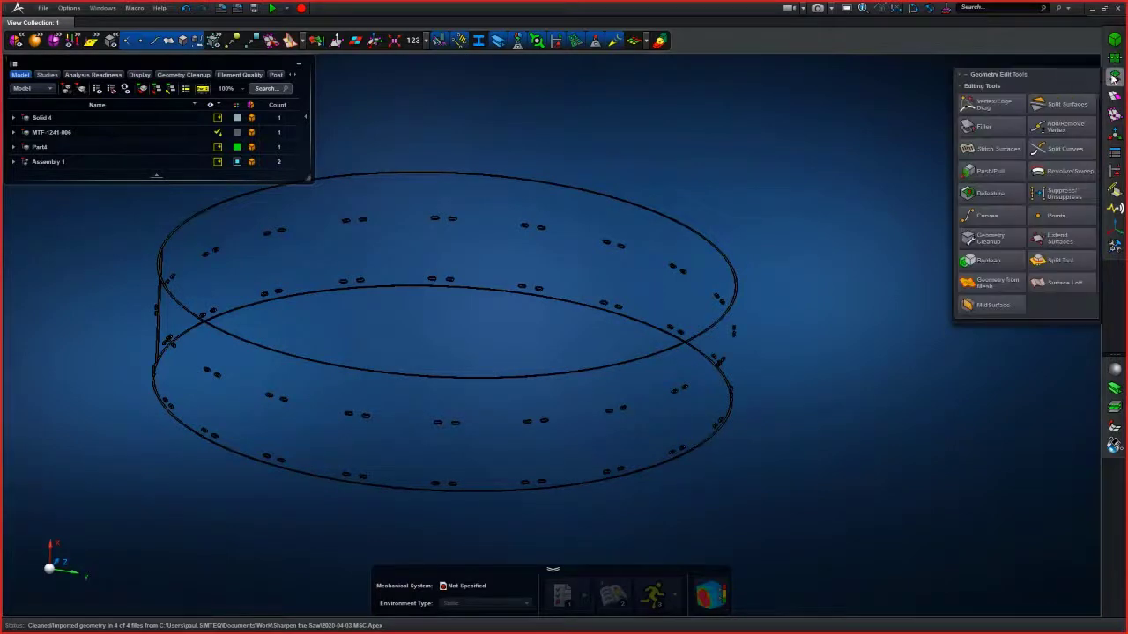
{"action": "left_click", "coordinate": [990, 237]}
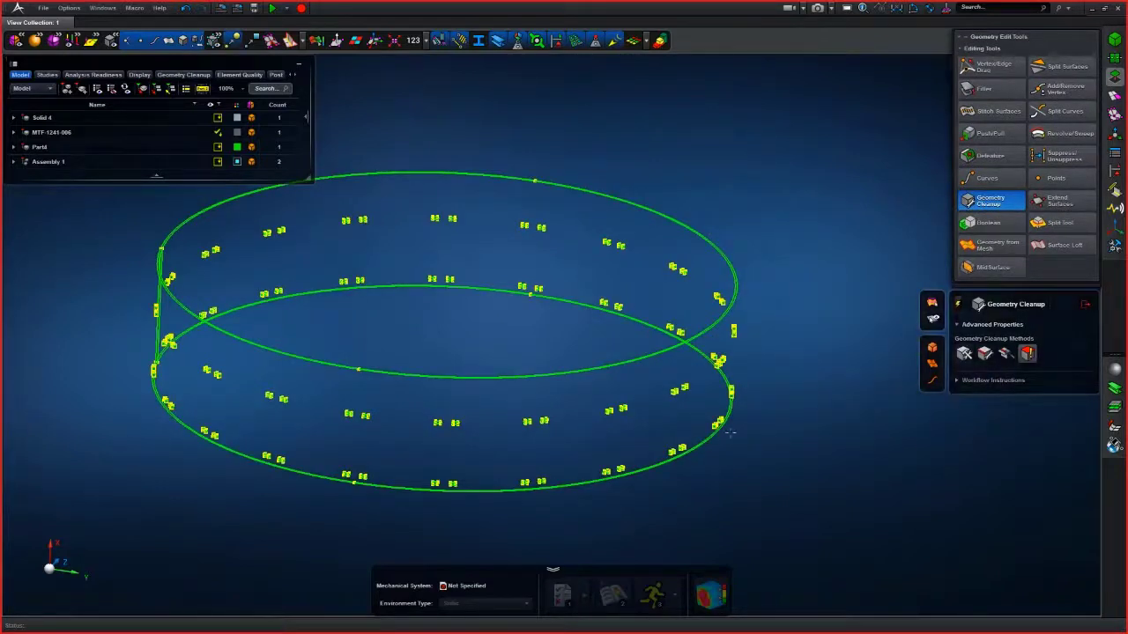
{"action": "left_click", "coordinate": [729, 398]}
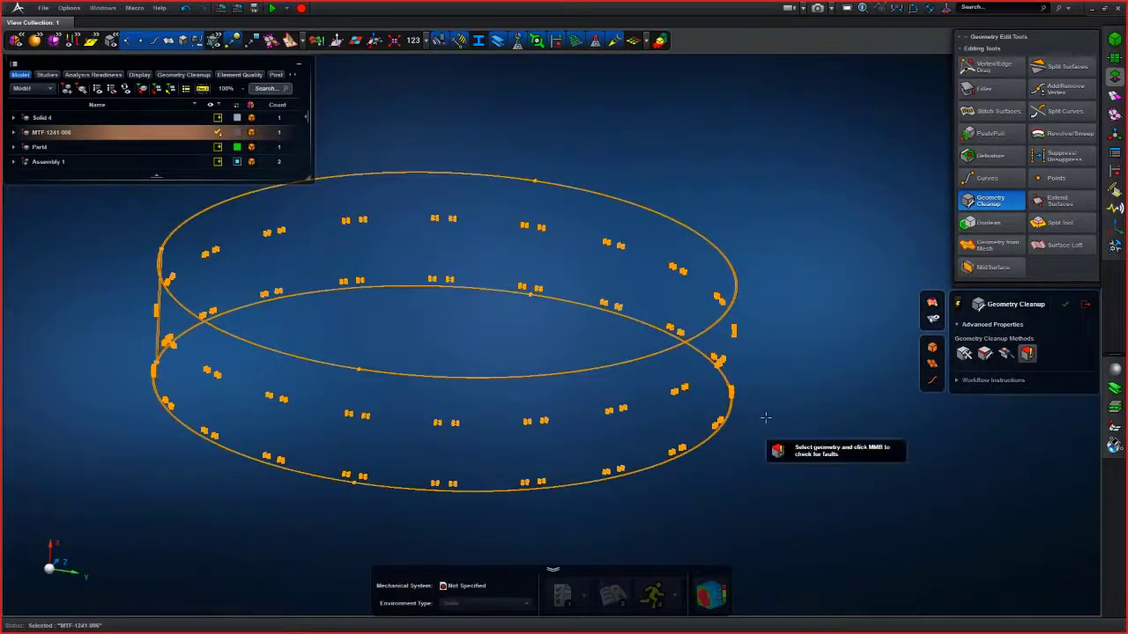
{"action": "middle_click", "coordinate": [764, 418]}
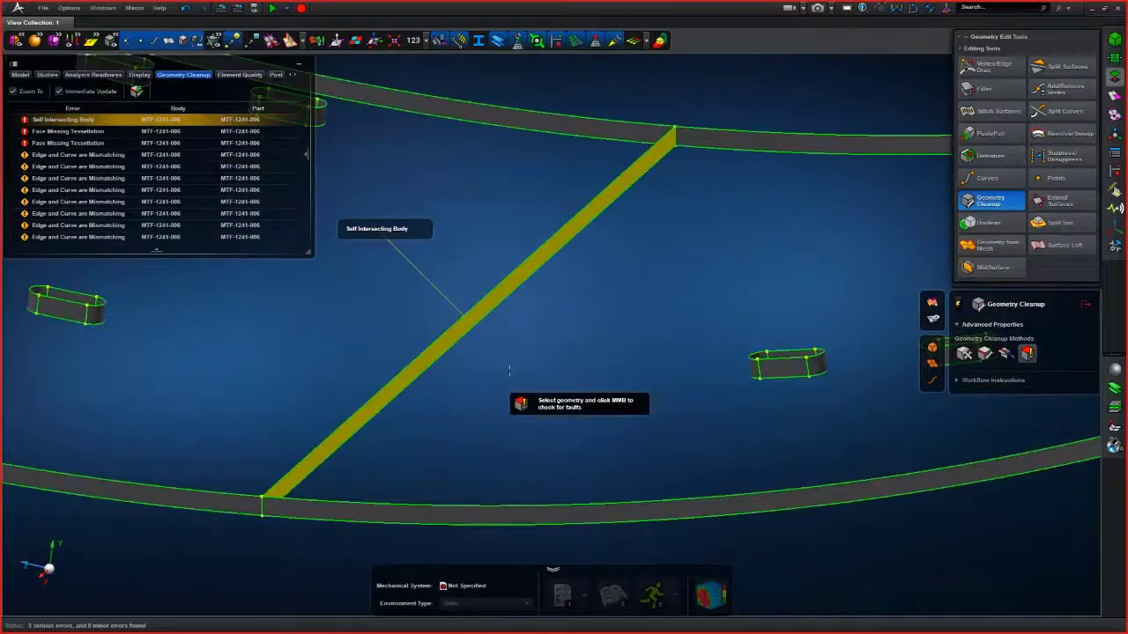
- Examine the self-intersecting body and face missing tessellation faults by selecting them in the fault list
{"action": "middle_click_drag", "start_coordinate": [509, 371], "coordinate": [519, 370]}
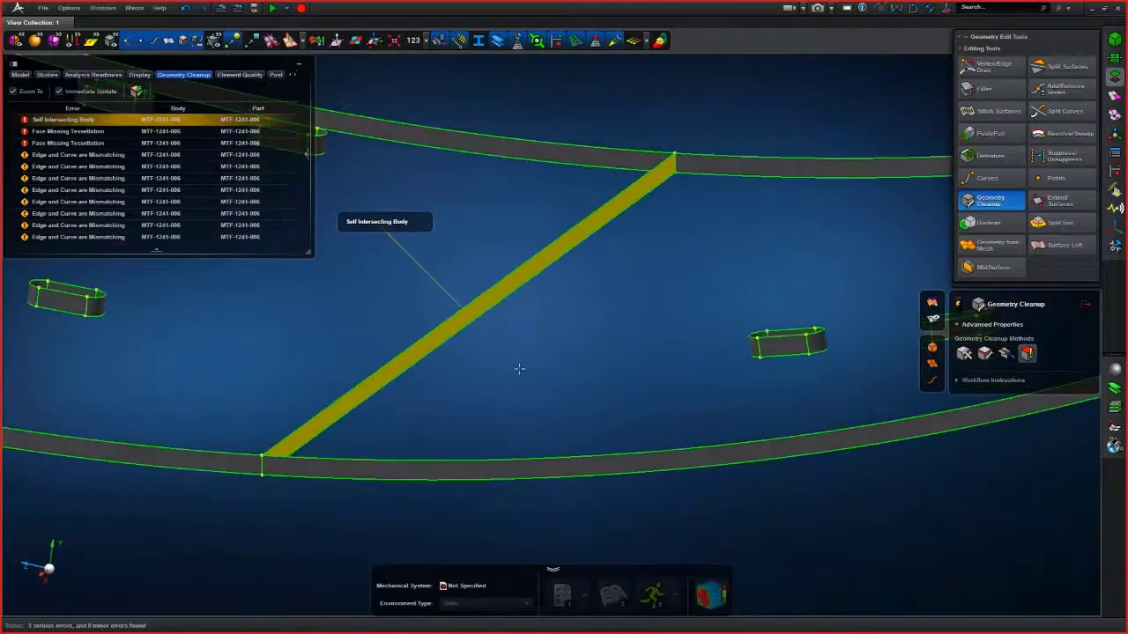
{"action": "left_click", "coordinate": [93, 134]}
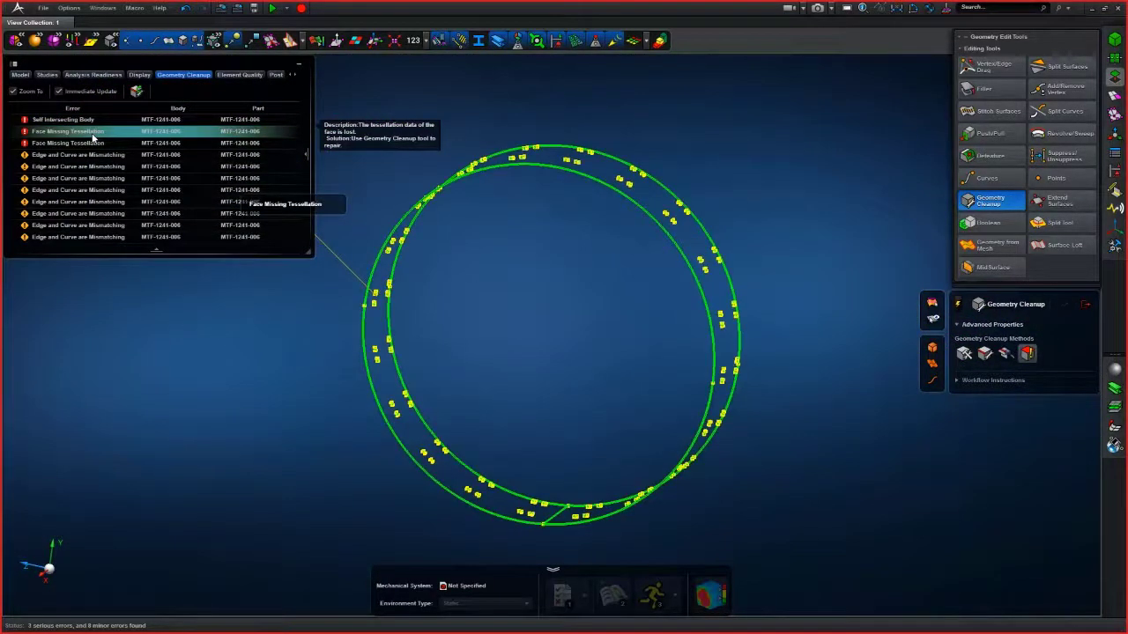
{"action": "left_click", "coordinate": [93, 132]}
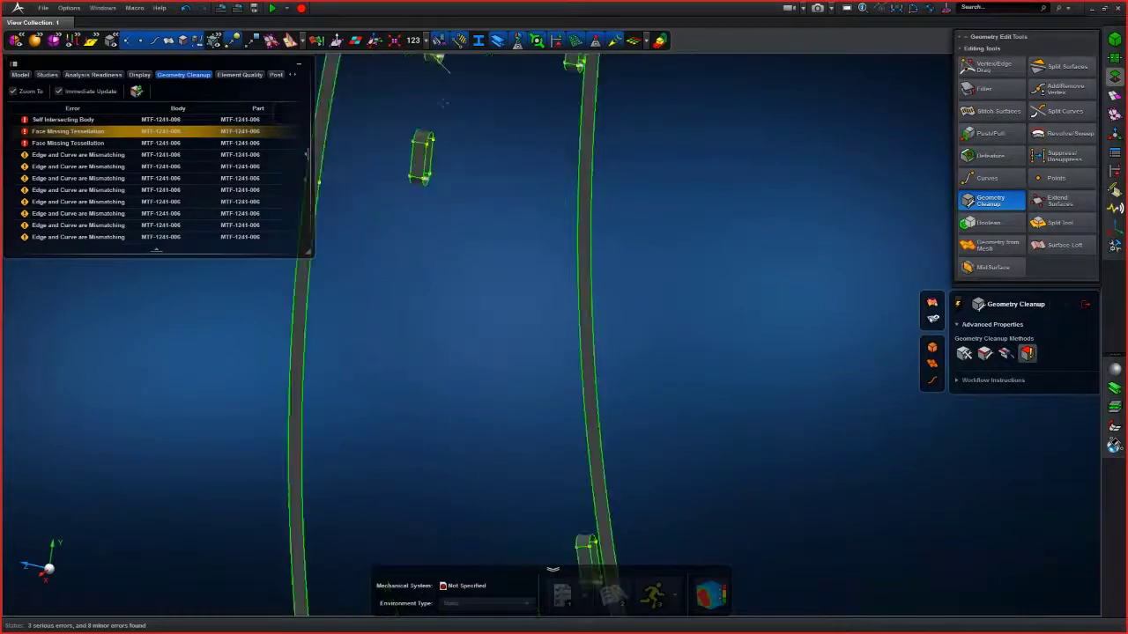
{"action": "left_click", "coordinate": [80, 121]}
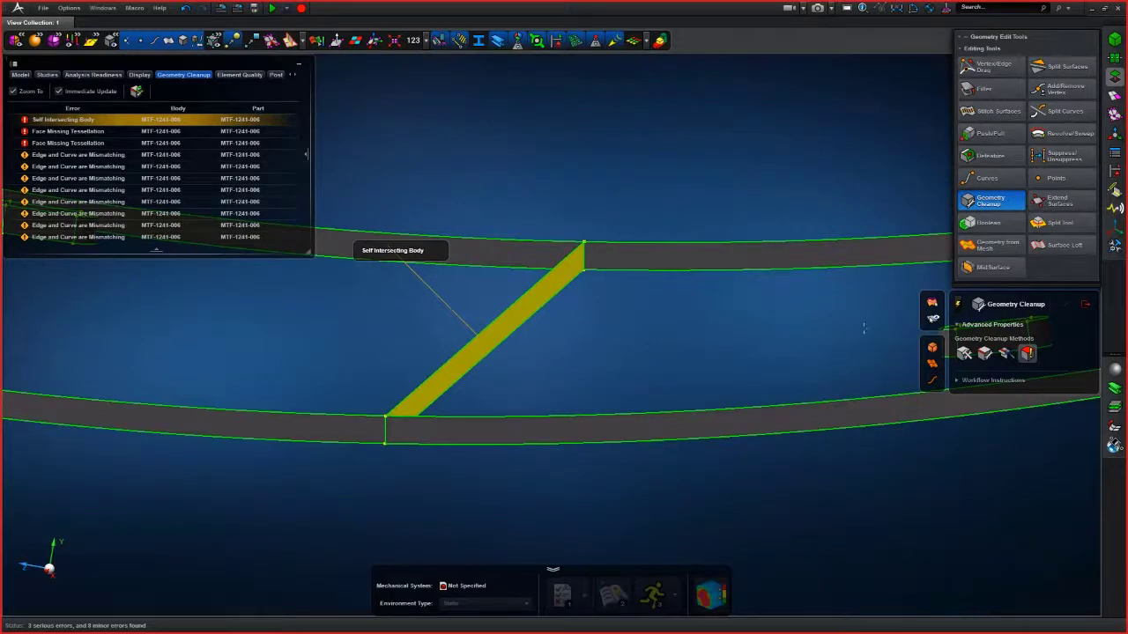
- Remove the self-intersecting diagonal strut by pushing its face with the Push/Pull tool
{"action": "left_click", "coordinate": [990, 134]}
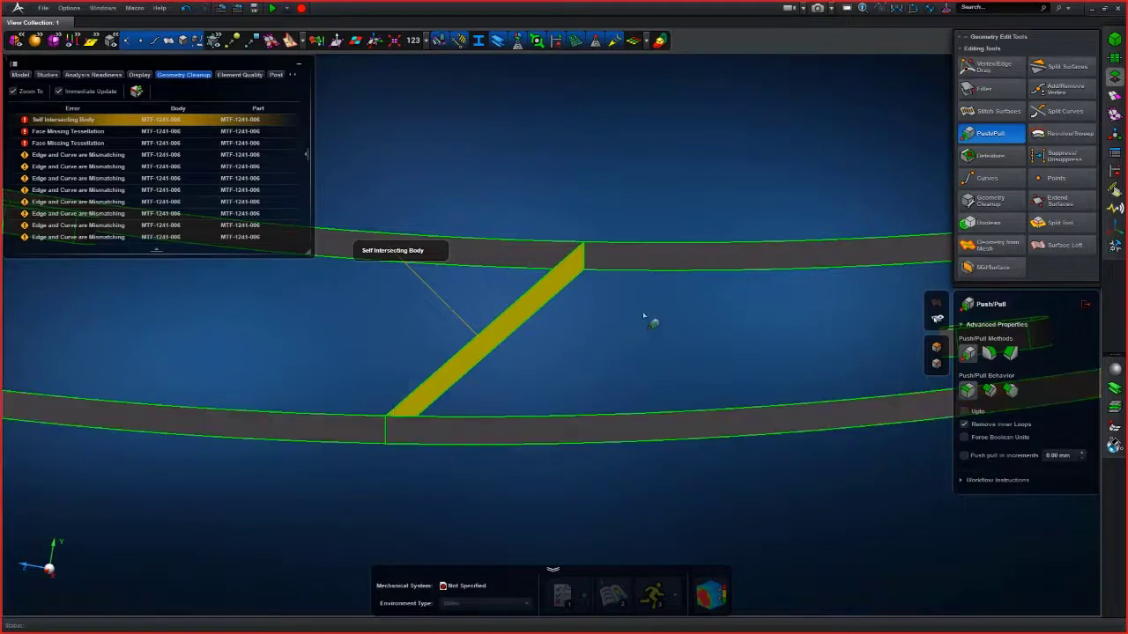
{"action": "left_click", "coordinate": [509, 339]}
{"action": "left_click_drag", "start_coordinate": [557, 345], "coordinate": [564, 346]}
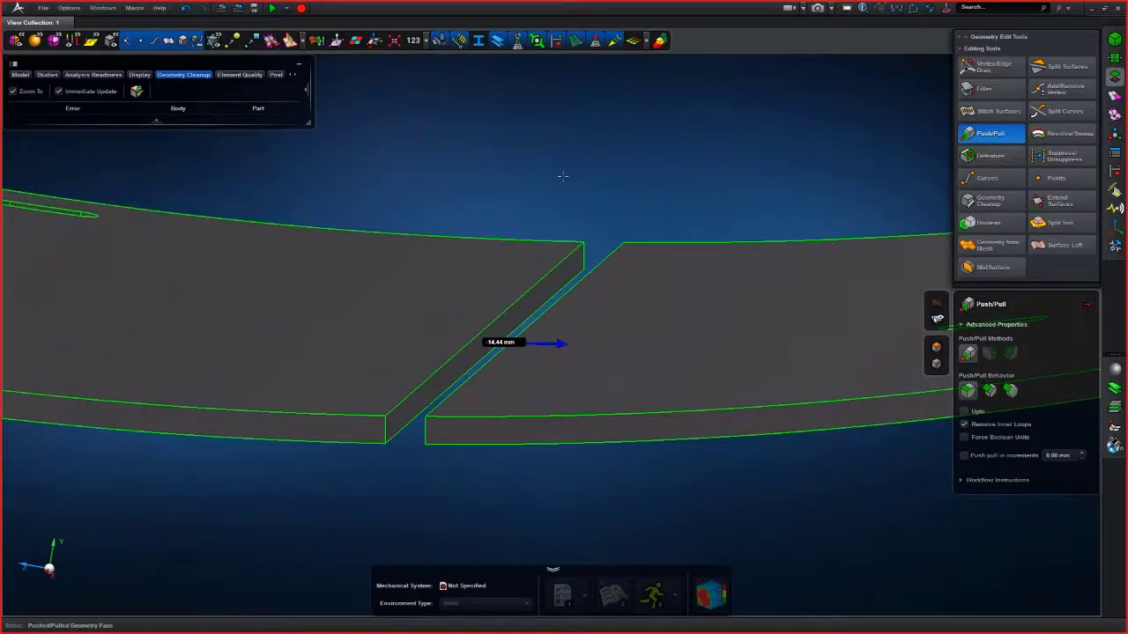
{"action": "scroll", "coordinate": [563, 176], "scroll_direction": "down", "scroll_amount": 3}
{"action": "mouse_move", "coordinate": [562, 177]}
{"action": "middle_mouse_down"}
{"action": "mouse_move", "coordinate": [577, 172]}
{"action": "mouse_move", "coordinate": [565, 171]}
{"action": "middle_mouse_up"}
{"action": "scroll", "coordinate": [533, 211], "scroll_direction": "up", "scroll_amount": 3}
{"action": "middle_click_drag", "start_coordinate": [528, 205], "coordinate": [532, 208]}
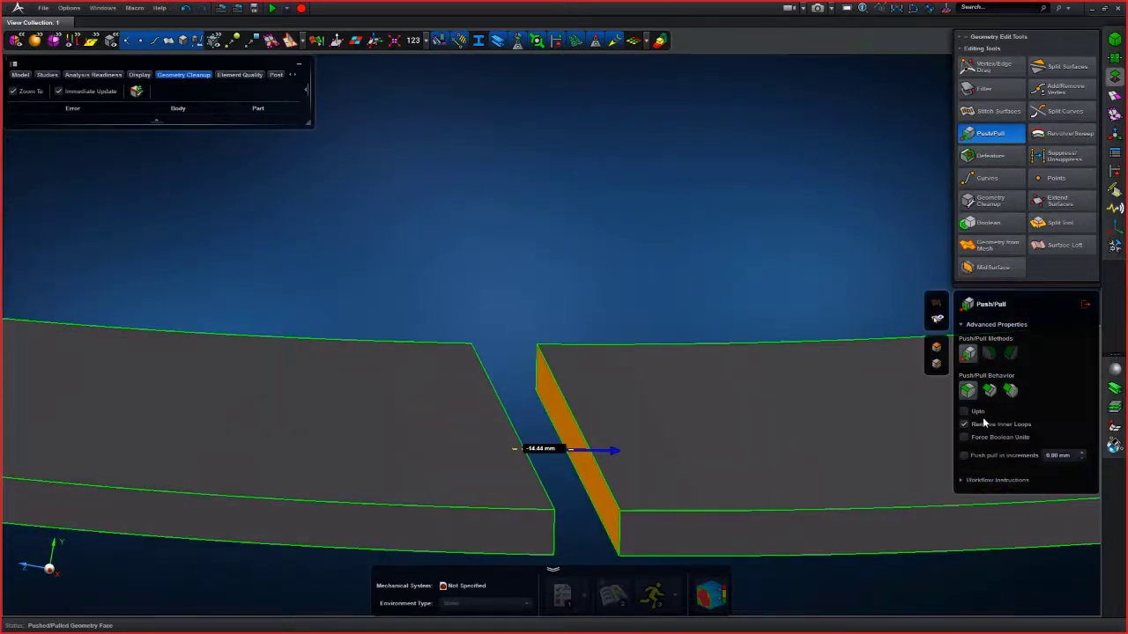
- Enable the Upto option and pull the gap's end face to close the opening in the ring
{"action": "left_click", "coordinate": [964, 411]}
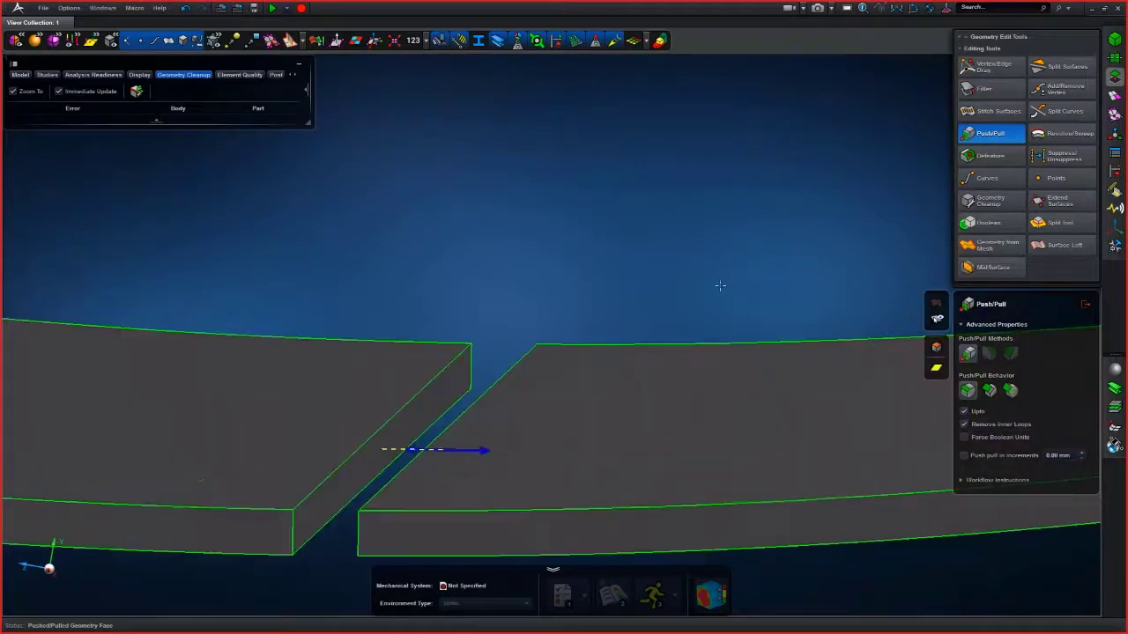
{"action": "middle_click_drag", "start_coordinate": [715, 286], "coordinate": [749, 291]}
{"action": "left_click", "coordinate": [462, 377]}
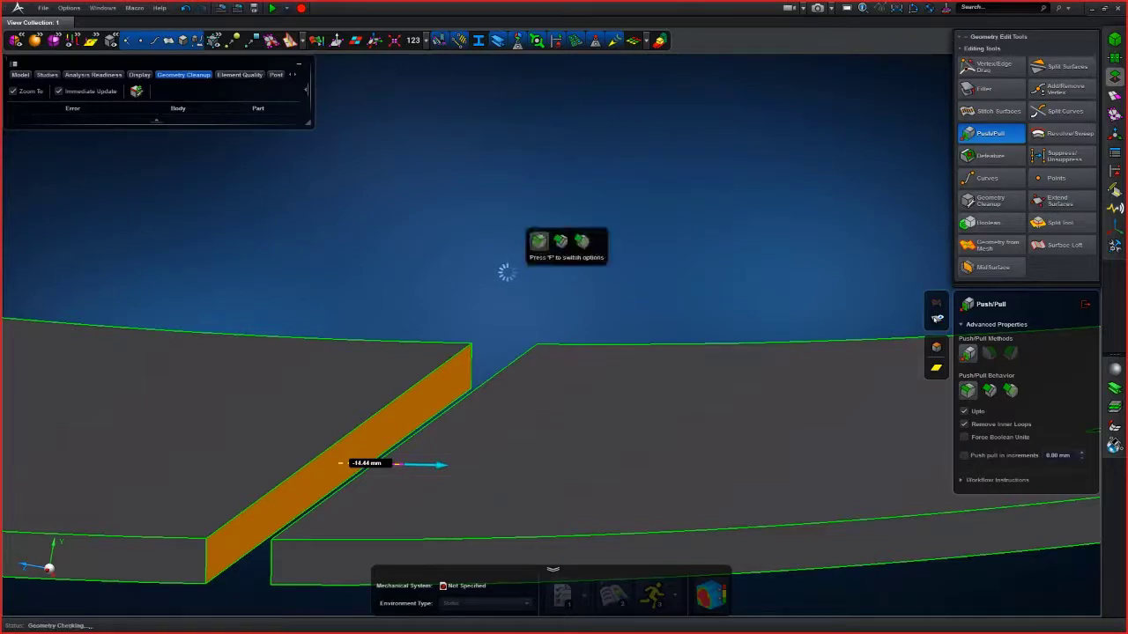
{"action": "scroll", "coordinate": [507, 276], "scroll_direction": "down", "scroll_amount": 6}
{"action": "middle_click_drag", "start_coordinate": [592, 326], "coordinate": [604, 331]}
{"action": "scroll", "coordinate": [605, 331], "scroll_direction": "down", "scroll_amount": 3}
{"action": "middle_click_drag", "start_coordinate": [398, 297], "coordinate": [393, 293]}
- Create a midsurface of the ring body with auto-assigned thickness using the MidSurface tool
{"action": "left_click", "coordinate": [991, 265]}
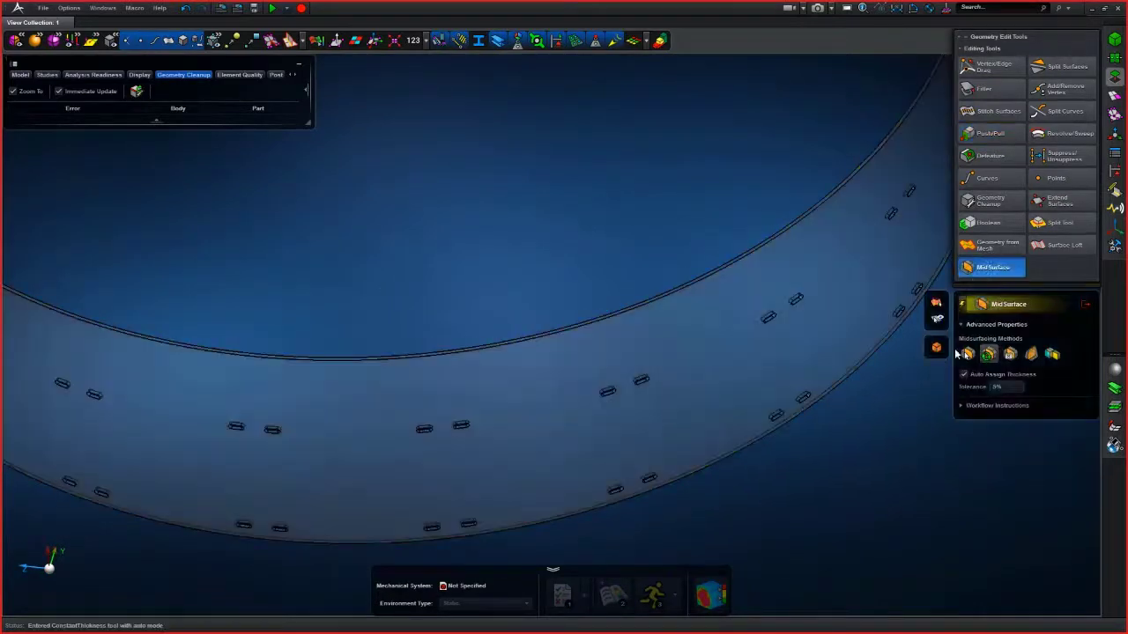
{"action": "left_click", "coordinate": [823, 362]}
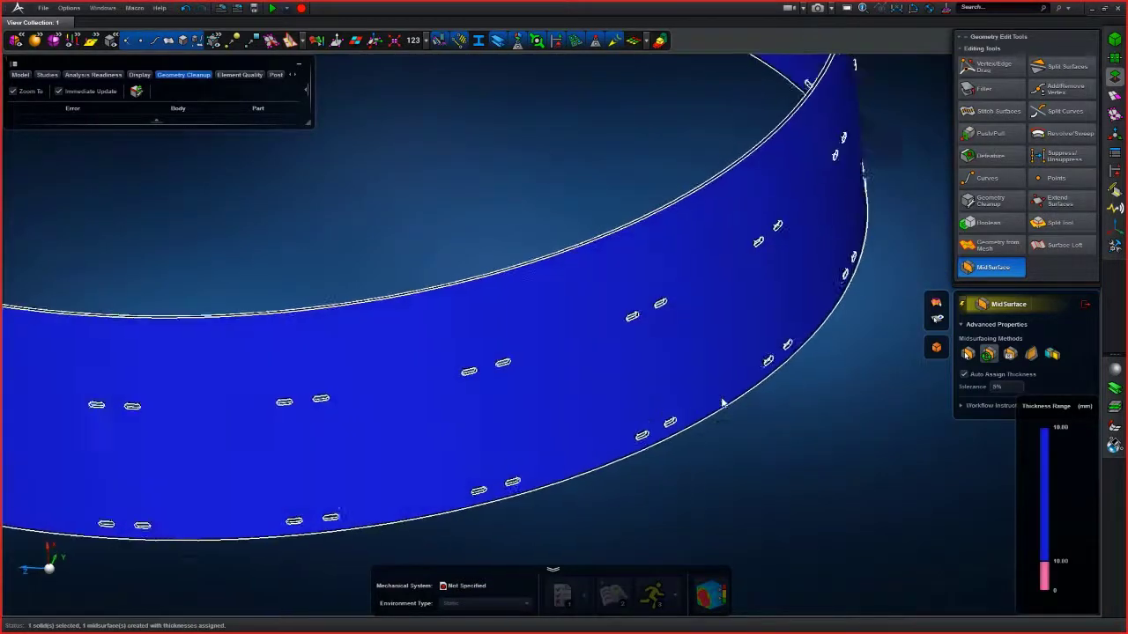
{"action": "middle_click_drag", "start_coordinate": [723, 402], "coordinate": [716, 418]}
{"action": "scroll", "coordinate": [704, 450], "scroll_direction": "up", "scroll_amount": 8}
{"action": "right_click_drag", "start_coordinate": [593, 342], "coordinate": [655, 388]}
{"action": "mouse_move", "coordinate": [655, 388]}
{"action": "middle_mouse_down"}
{"action": "mouse_move", "coordinate": [686, 336]}
{"action": "mouse_move", "coordinate": [675, 388]}
{"action": "middle_mouse_up"}
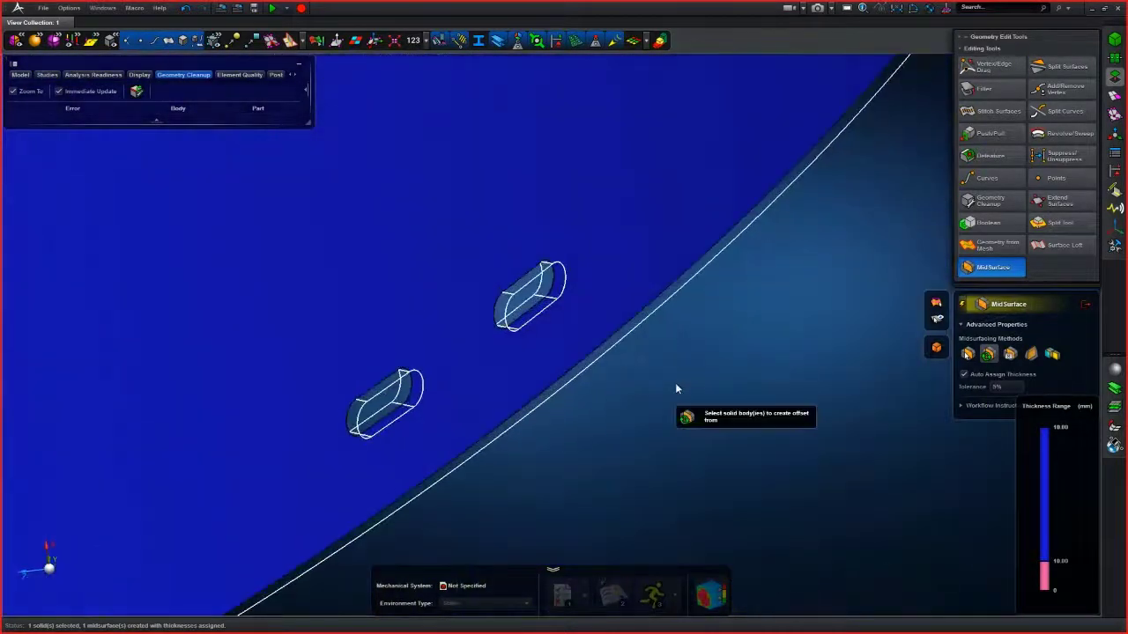
{"action": "left_click", "coordinate": [1084, 304]}
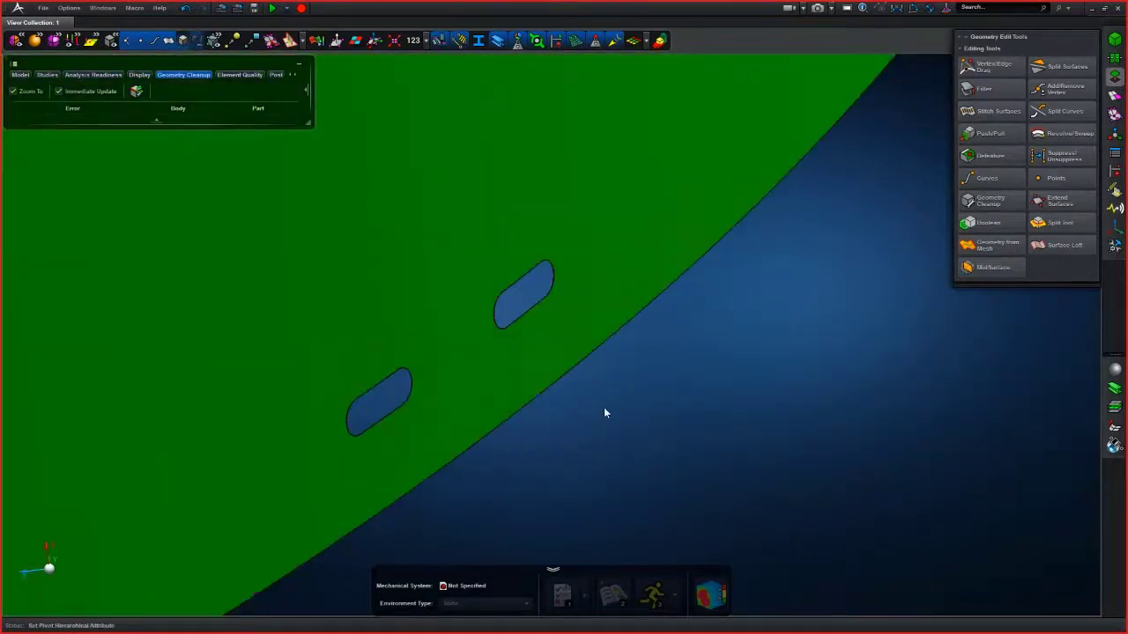
- Defeature slot holes on the midsurface by selecting them with automatic feature detection
{"action": "scroll", "coordinate": [604, 407], "scroll_direction": "down", "scroll_amount": 5}
{"action": "mouse_move", "coordinate": [607, 406]}
{"action": "middle_mouse_down"}
{"action": "mouse_move", "coordinate": [621, 393]}
{"action": "mouse_move", "coordinate": [617, 402]}
{"action": "middle_mouse_up"}
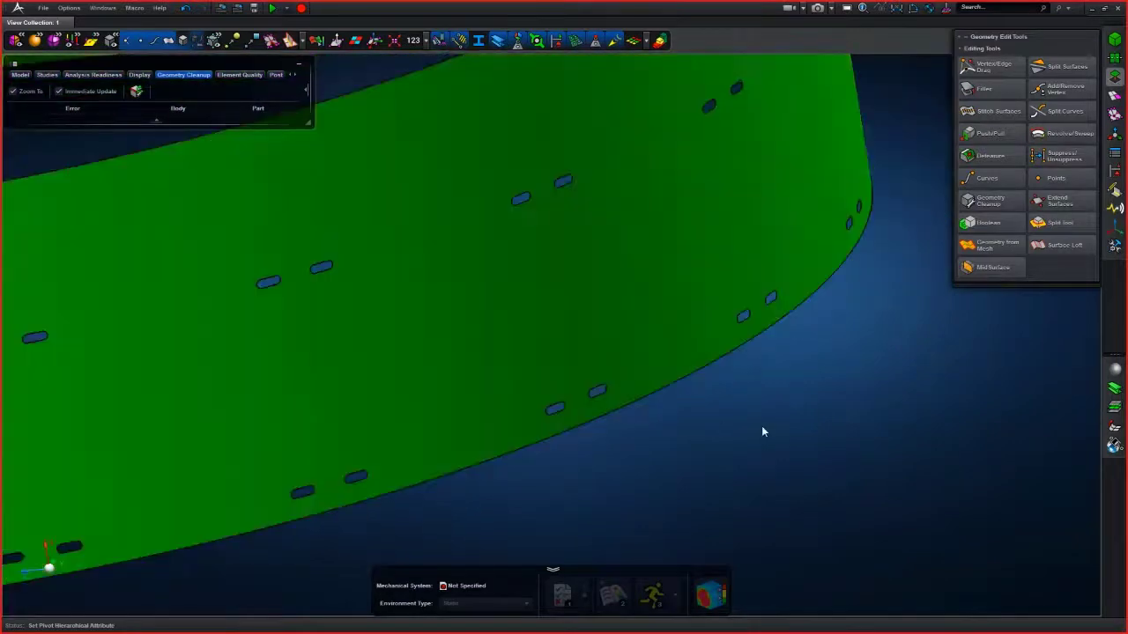
{"action": "middle_click_drag", "start_coordinate": [763, 430], "coordinate": [838, 463]}
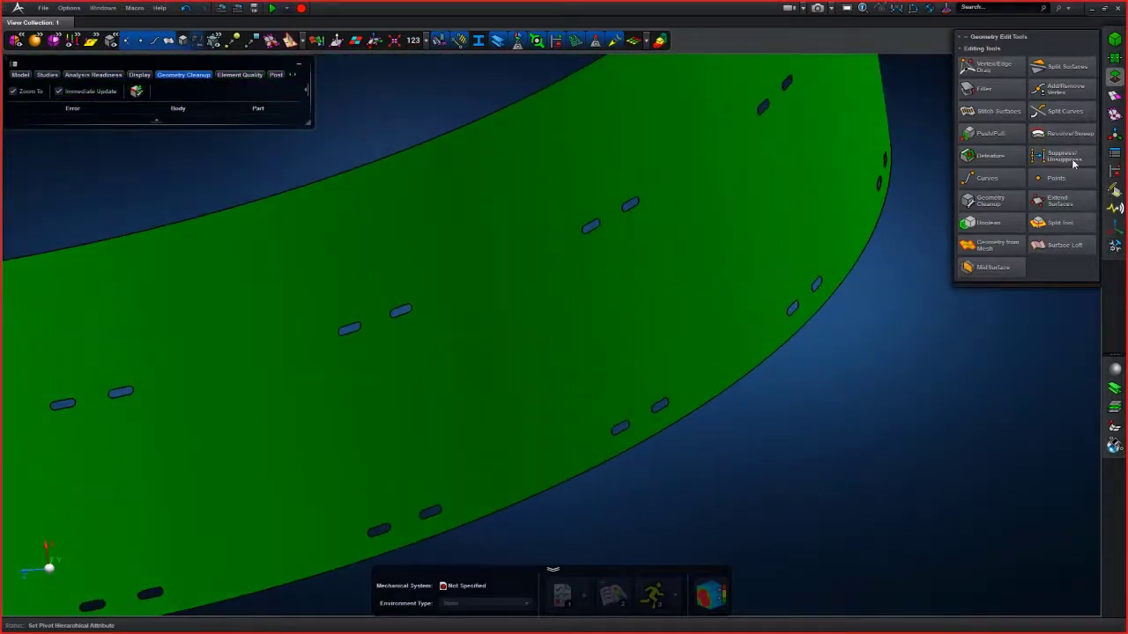
{"action": "left_click", "coordinate": [986, 155]}
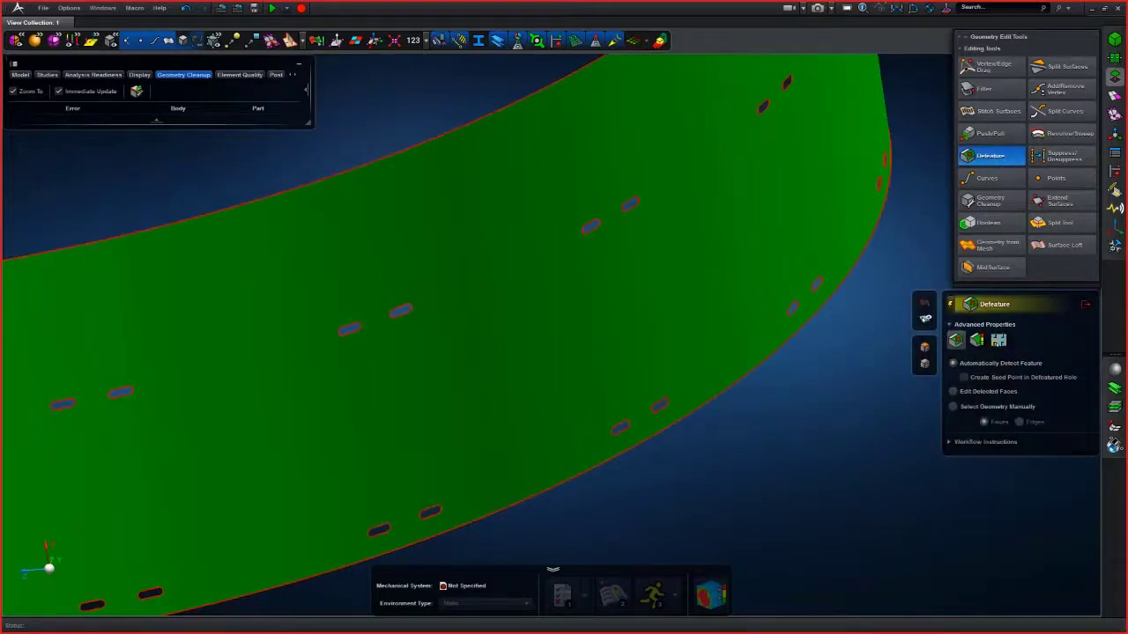
{"action": "scroll", "coordinate": [712, 446], "scroll_direction": "up", "scroll_amount": 5}
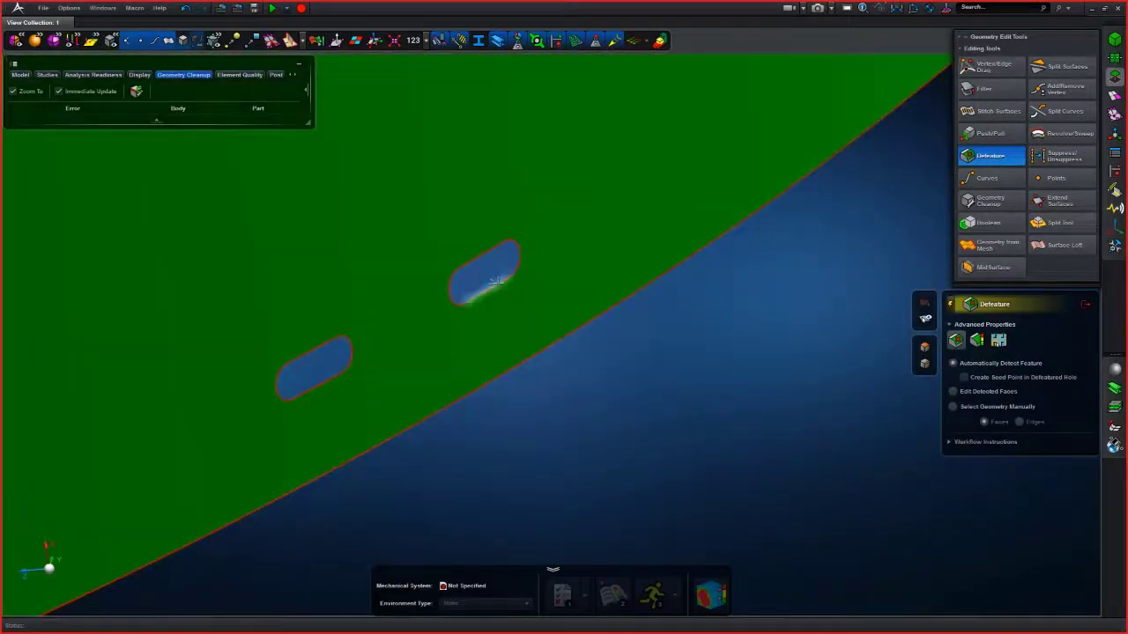
{"action": "left_click", "coordinate": [511, 311]}
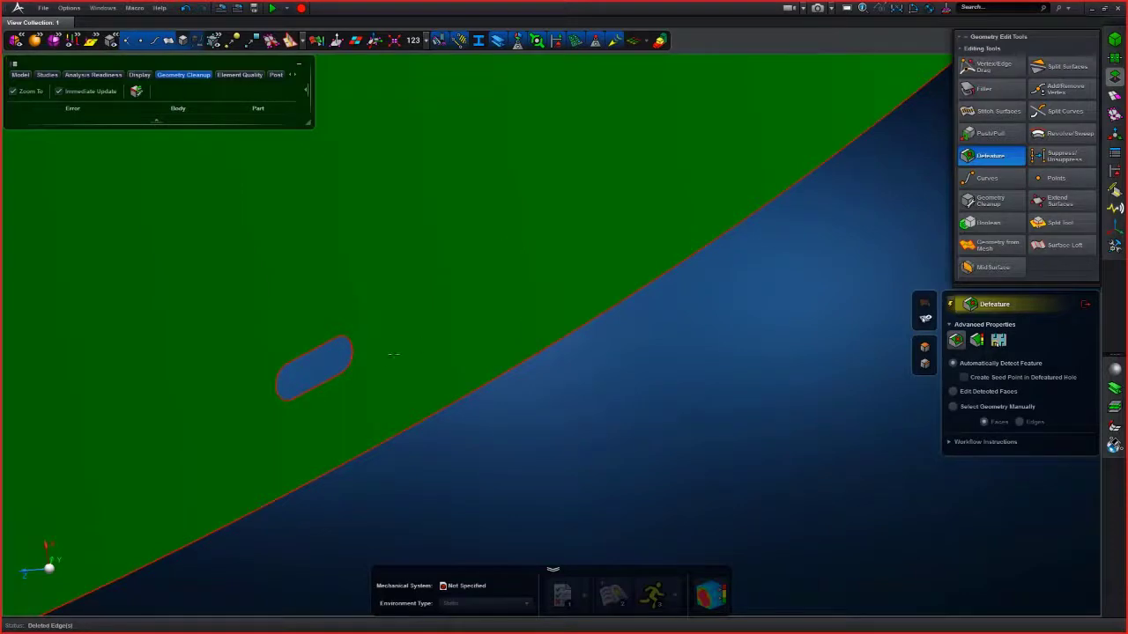
{"action": "left_click", "coordinate": [343, 368]}
{"action": "scroll", "coordinate": [451, 363], "scroll_direction": "down", "scroll_amount": 5}
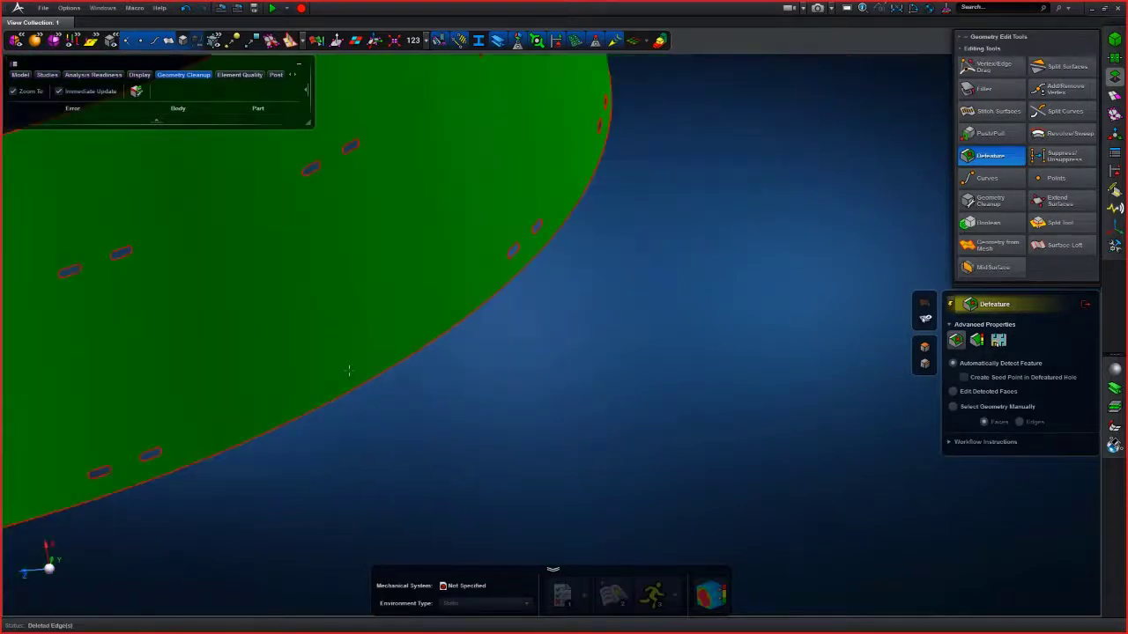
{"action": "middle_click_drag", "start_coordinate": [452, 363], "coordinate": [630, 422]}
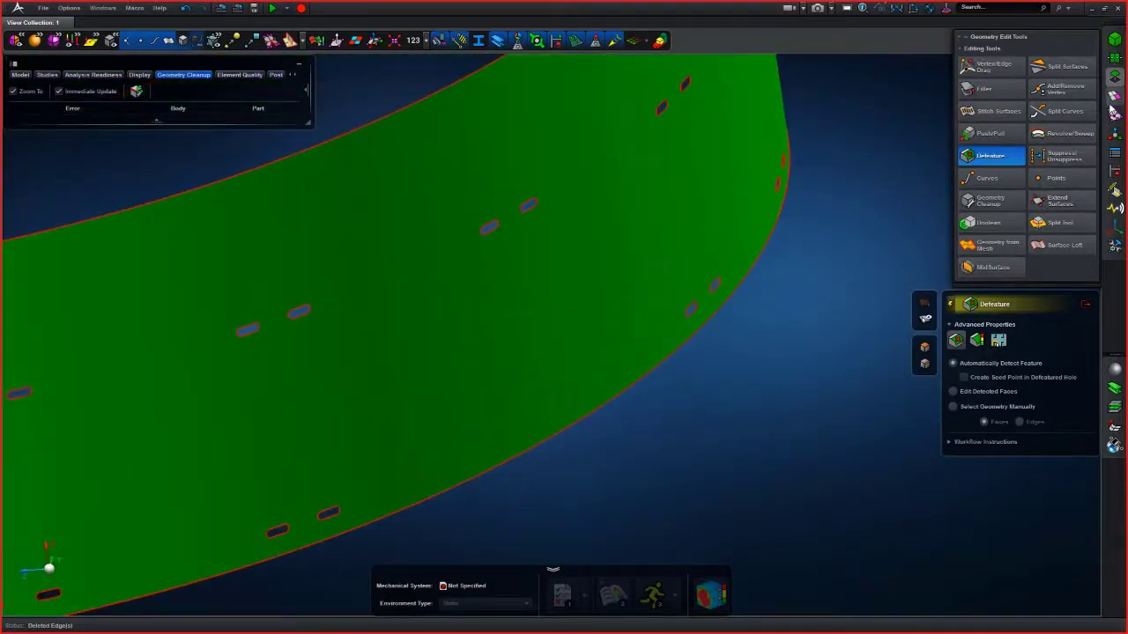
- Surface-mesh the ring midsurface with a 50 mm mesh size
{"action": "left_click", "coordinate": [1114, 97]}
{"action": "left_click", "coordinate": [1053, 128]}
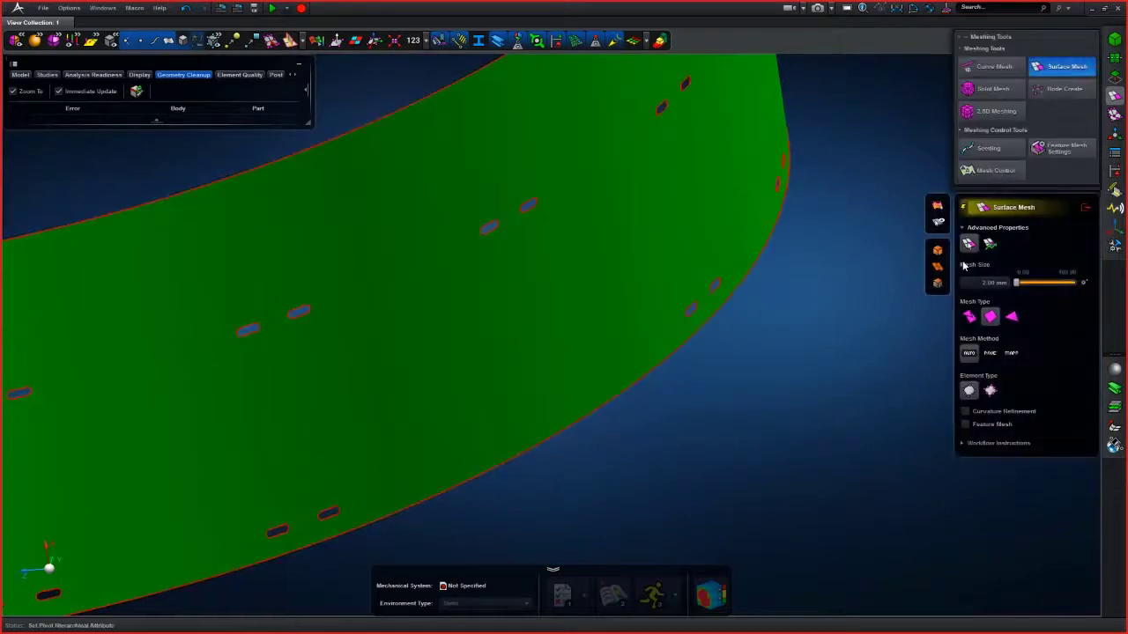
{"action": "left_click", "coordinate": [993, 282]}
{"action": "key", "text": "Return"}
{"action": "left_click", "coordinate": [600, 307]}
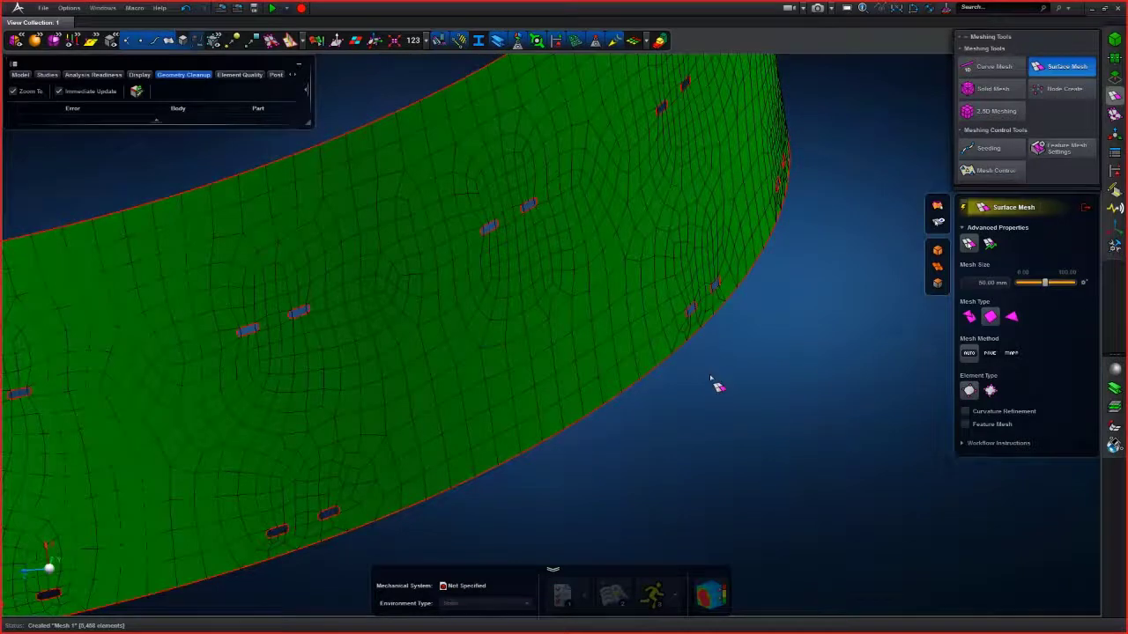
{"action": "mouse_move", "coordinate": [707, 376]}
{"action": "middle_mouse_down"}
{"action": "mouse_move", "coordinate": [692, 375]}
{"action": "mouse_move", "coordinate": [705, 377]}
{"action": "middle_mouse_up"}
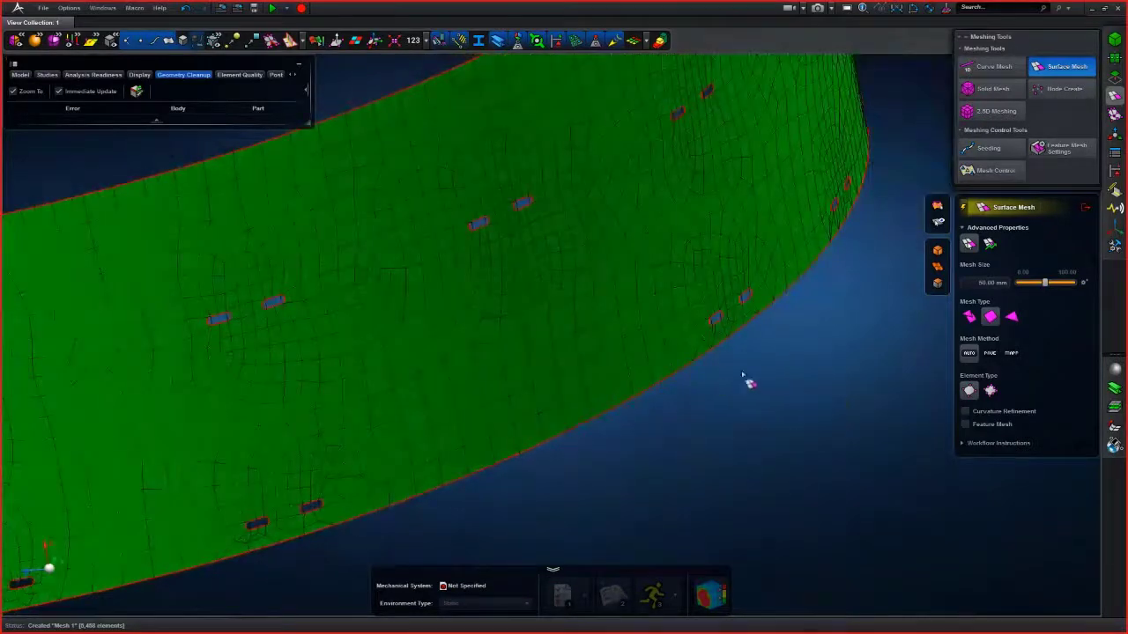
- Defeature two slots on the meshed midsurface with automatic feature detection
{"action": "left_click", "coordinate": [1115, 76]}
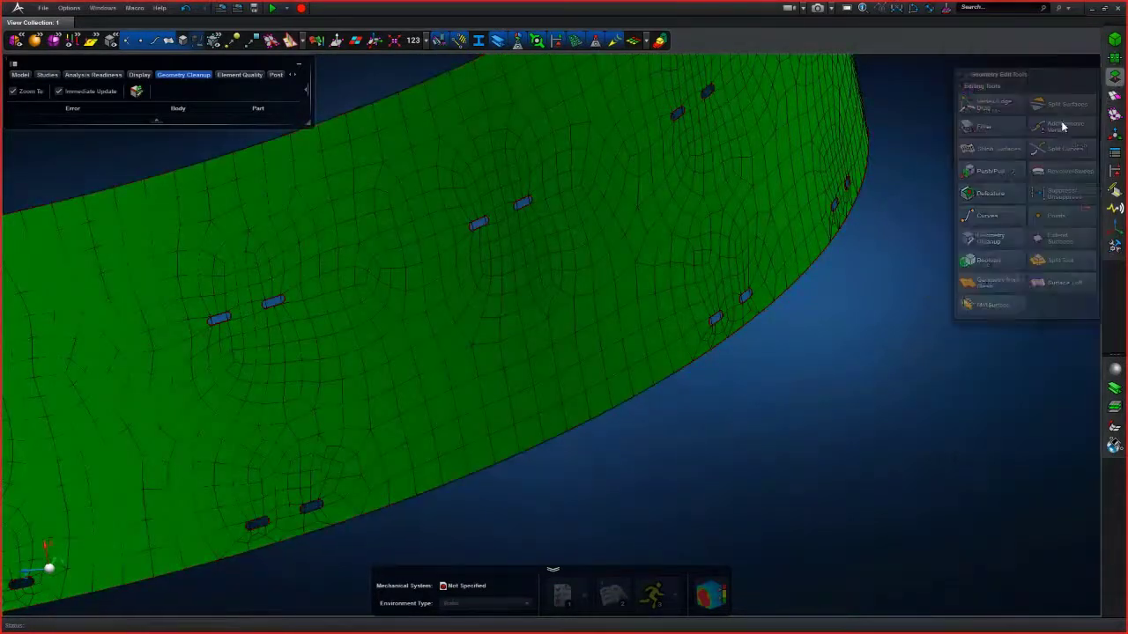
{"action": "left_click", "coordinate": [989, 238]}
{"action": "left_click", "coordinate": [989, 156]}
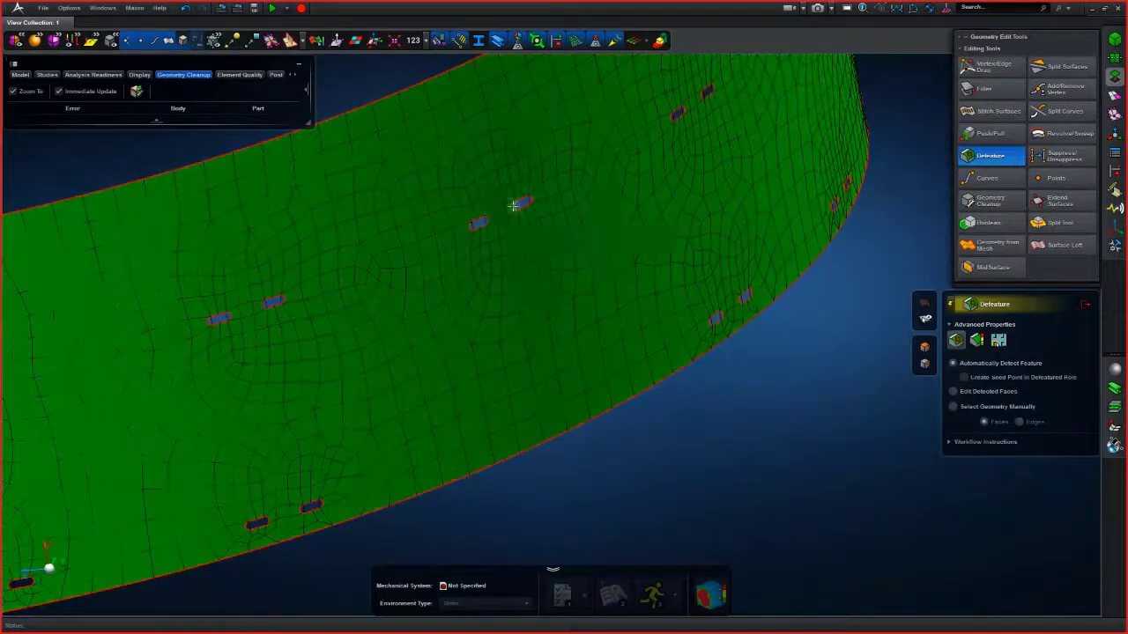
{"action": "left_click", "coordinate": [514, 205]}
{"action": "left_click", "coordinate": [483, 220]}
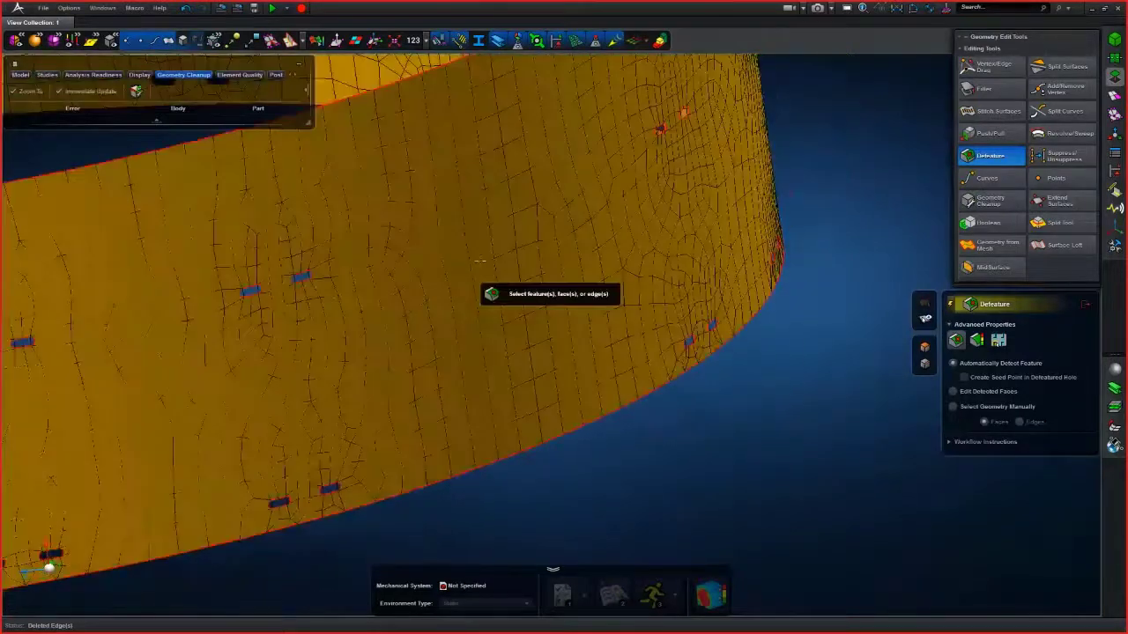
{"action": "scroll", "coordinate": [480, 262], "scroll_direction": "down", "scroll_amount": 4}
{"action": "middle_click_drag", "start_coordinate": [570, 343], "coordinate": [769, 388]}
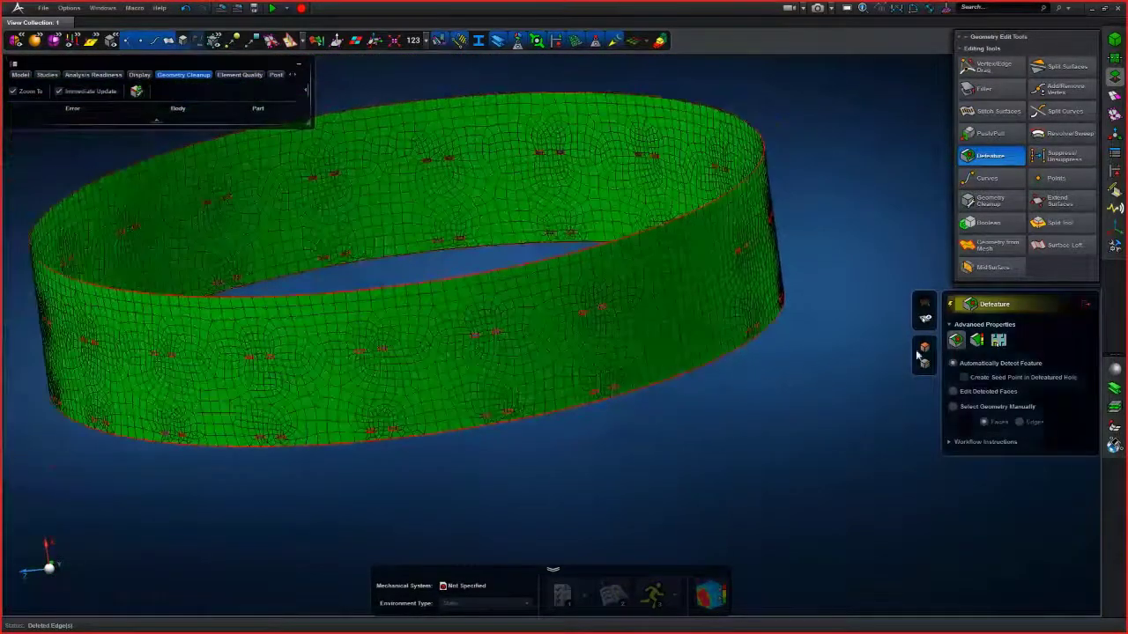
- Switch Defeature to the template method, pick one slot's edges as the feature template, and select the ring face to detect matching features
{"action": "left_click", "coordinate": [976, 341]}
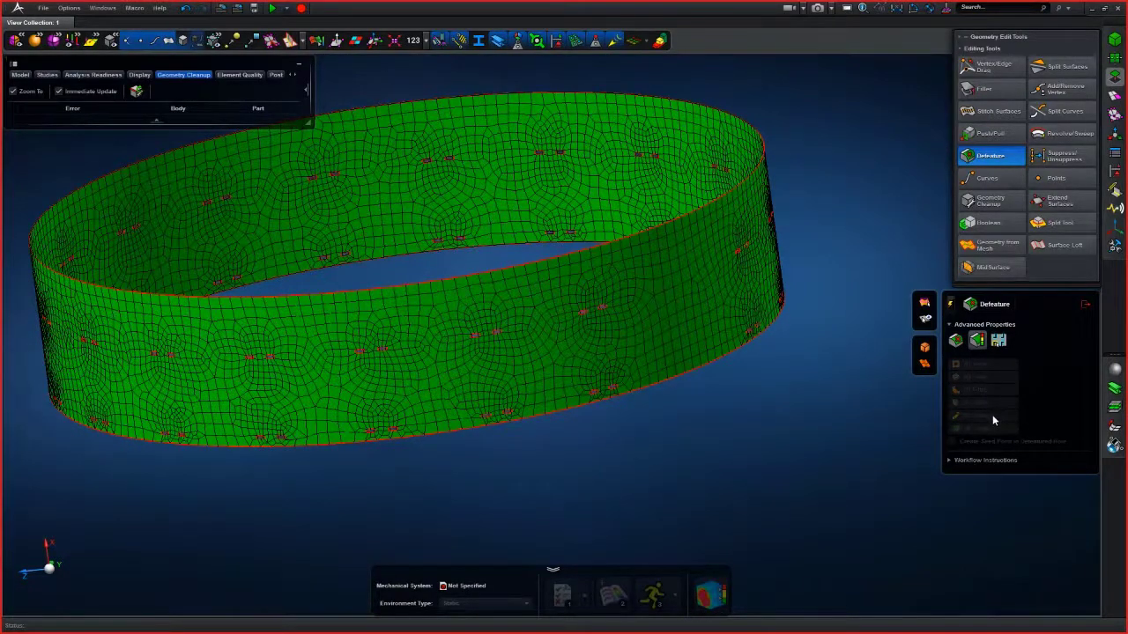
{"action": "scroll", "coordinate": [629, 399], "scroll_direction": "up", "scroll_amount": 6}
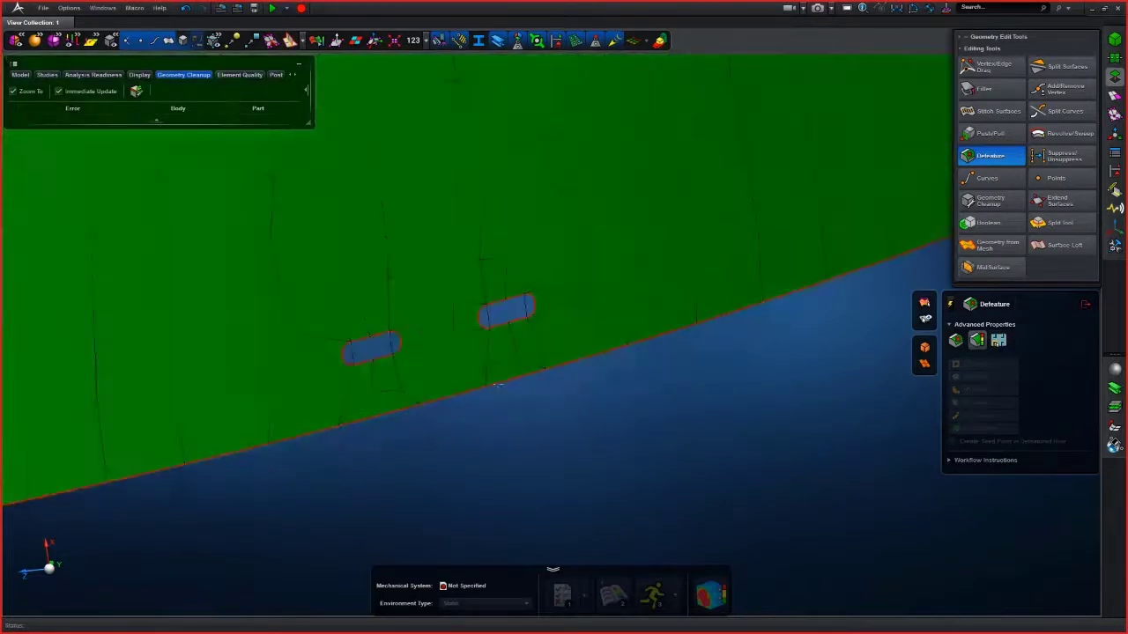
{"action": "scroll", "coordinate": [573, 339], "scroll_direction": "up", "scroll_amount": 5}
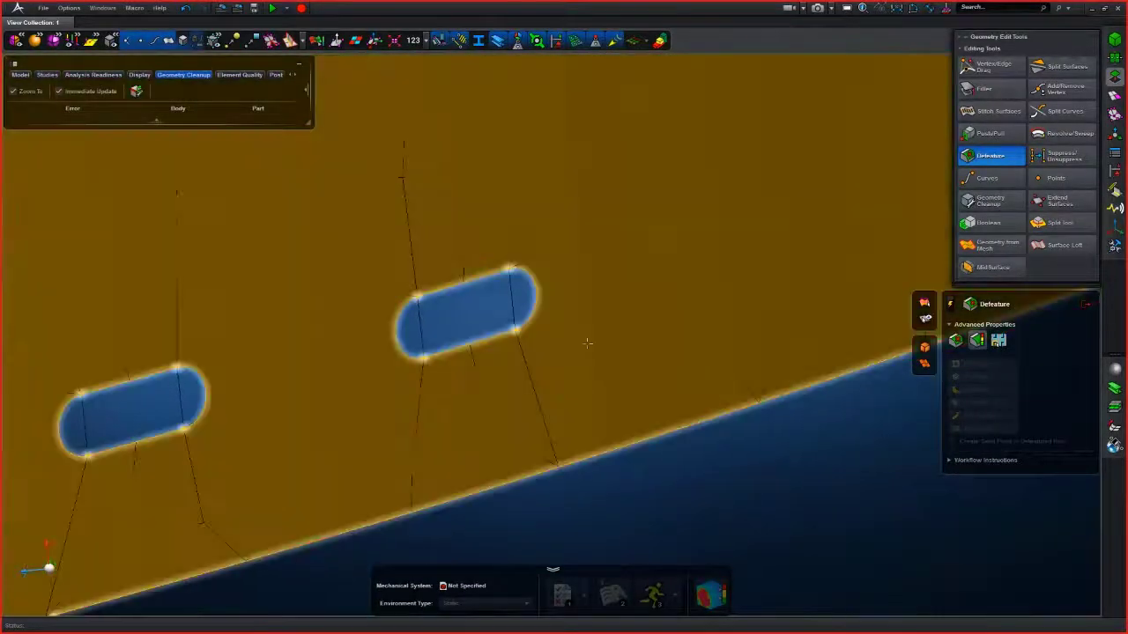
{"action": "middle_click_drag", "start_coordinate": [587, 344], "coordinate": [681, 320]}
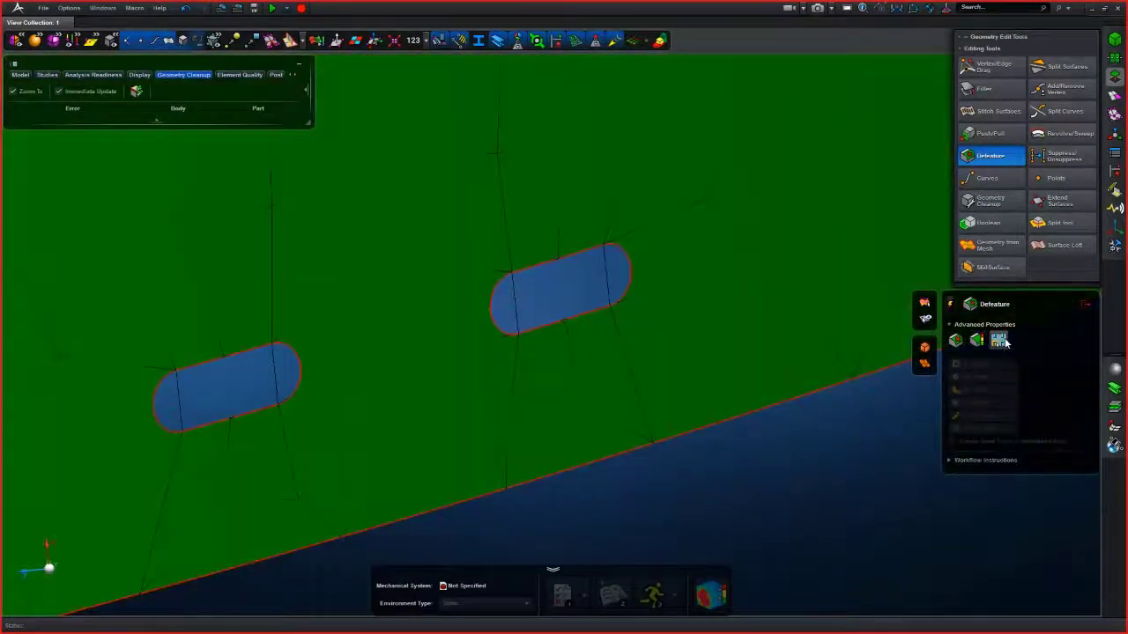
{"action": "left_click", "coordinate": [1003, 342]}
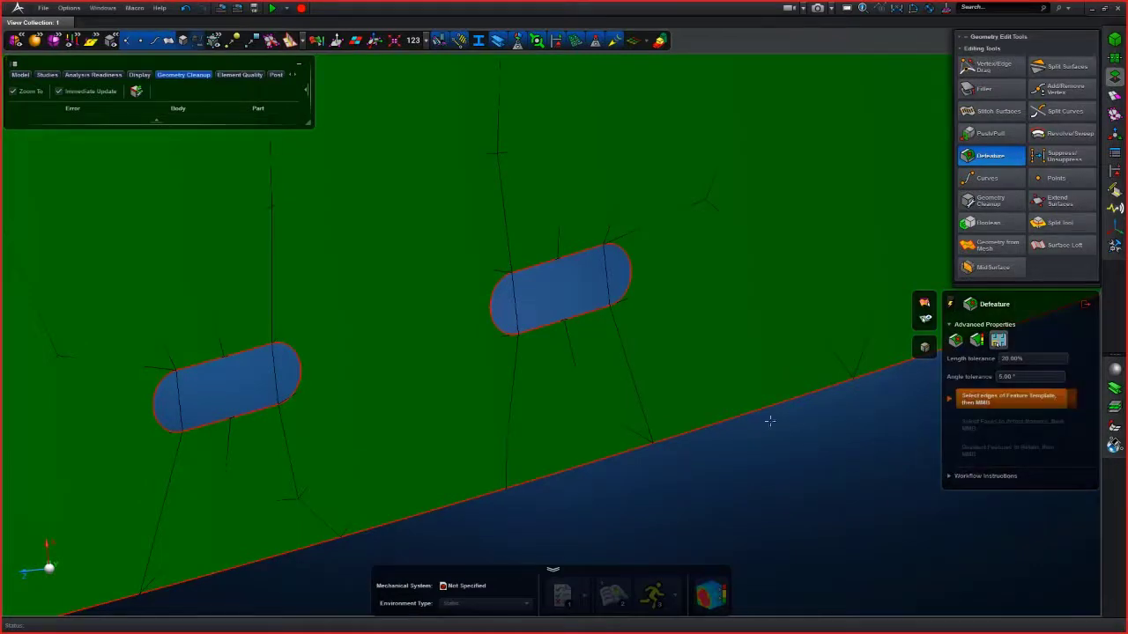
{"action": "left_click", "coordinate": [599, 248]}
{"action": "left_click", "coordinate": [624, 253]}
{"action": "left_click", "coordinate": [488, 323]}
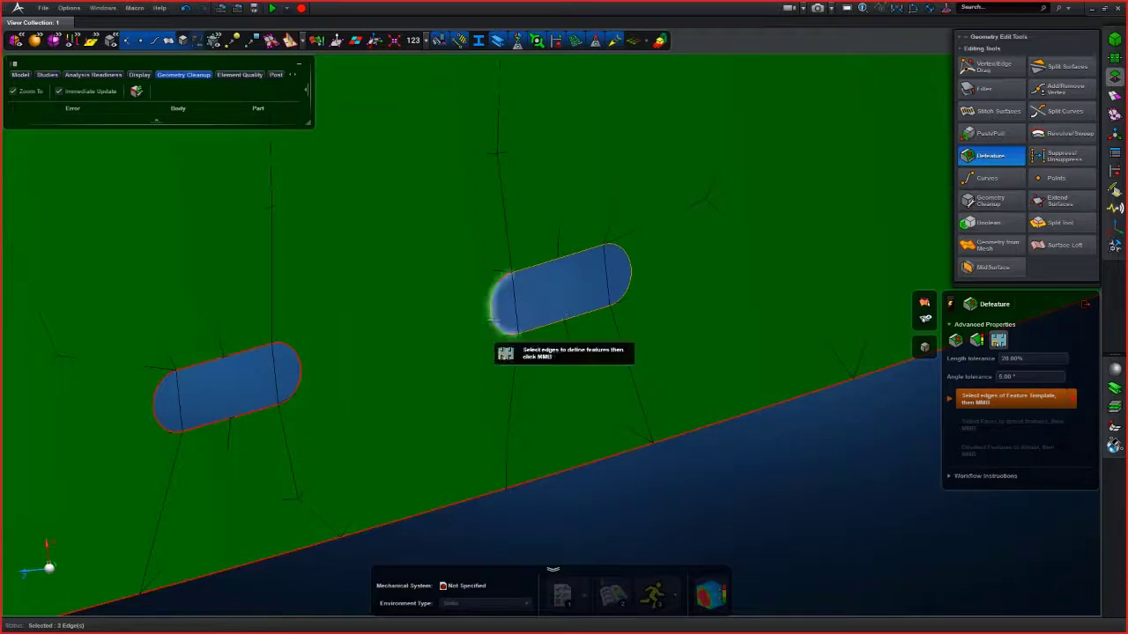
{"action": "middle_click", "coordinate": [807, 451]}
{"action": "scroll", "coordinate": [805, 453], "scroll_direction": "down", "scroll_amount": 6}
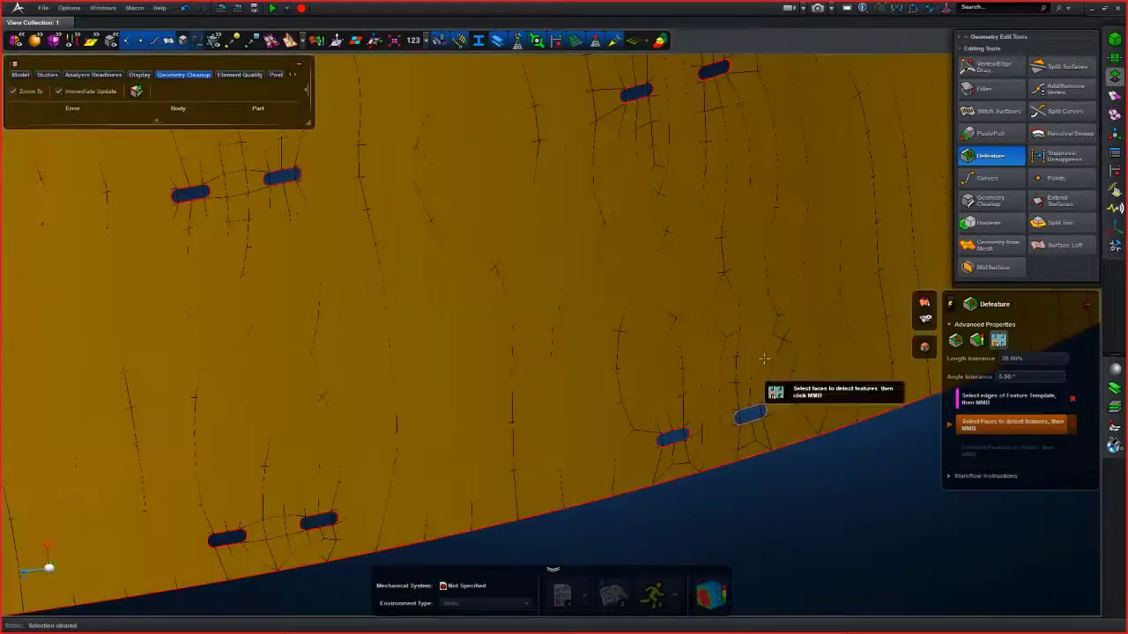
{"action": "left_click", "coordinate": [763, 358]}
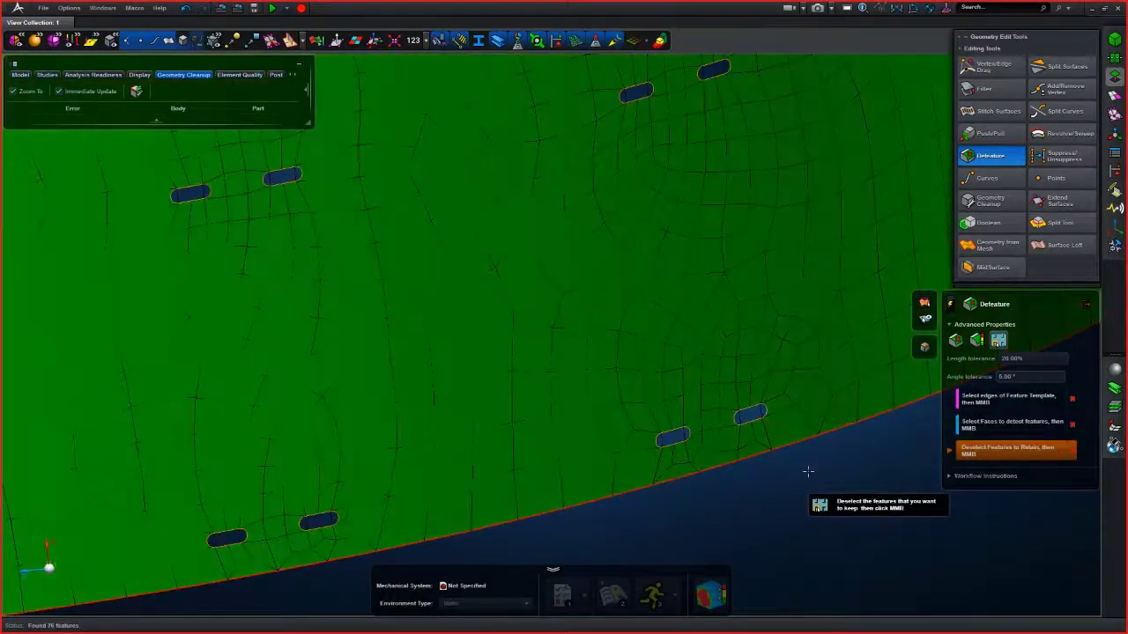
- Deselect a few slot features to keep them and remove the remaining template-matched slots from the ring
{"action": "scroll", "coordinate": [810, 473], "scroll_direction": "down", "scroll_amount": 5}
{"action": "middle_click_drag", "start_coordinate": [819, 481], "coordinate": [727, 438]}
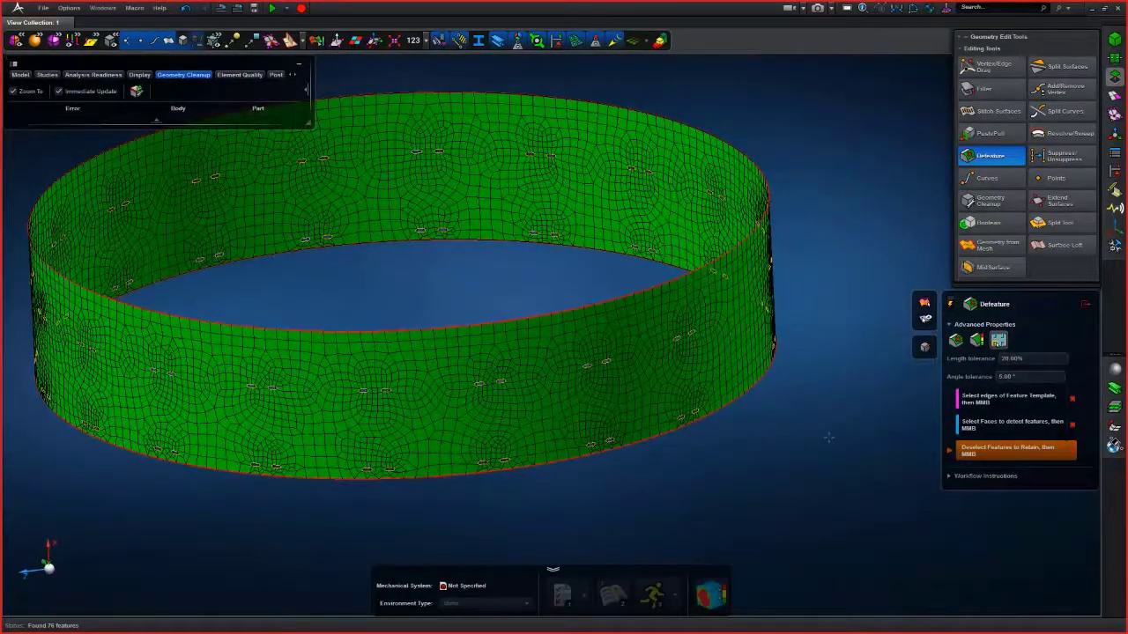
{"action": "scroll", "coordinate": [696, 423], "scroll_direction": "up", "scroll_amount": 5}
{"action": "middle_click_drag", "start_coordinate": [671, 415], "coordinate": [803, 407]}
{"action": "left_click", "coordinate": [685, 330]}
{"action": "left_click", "coordinate": [624, 357]}
{"action": "scroll", "coordinate": [639, 322], "scroll_direction": "down", "scroll_amount": 5}
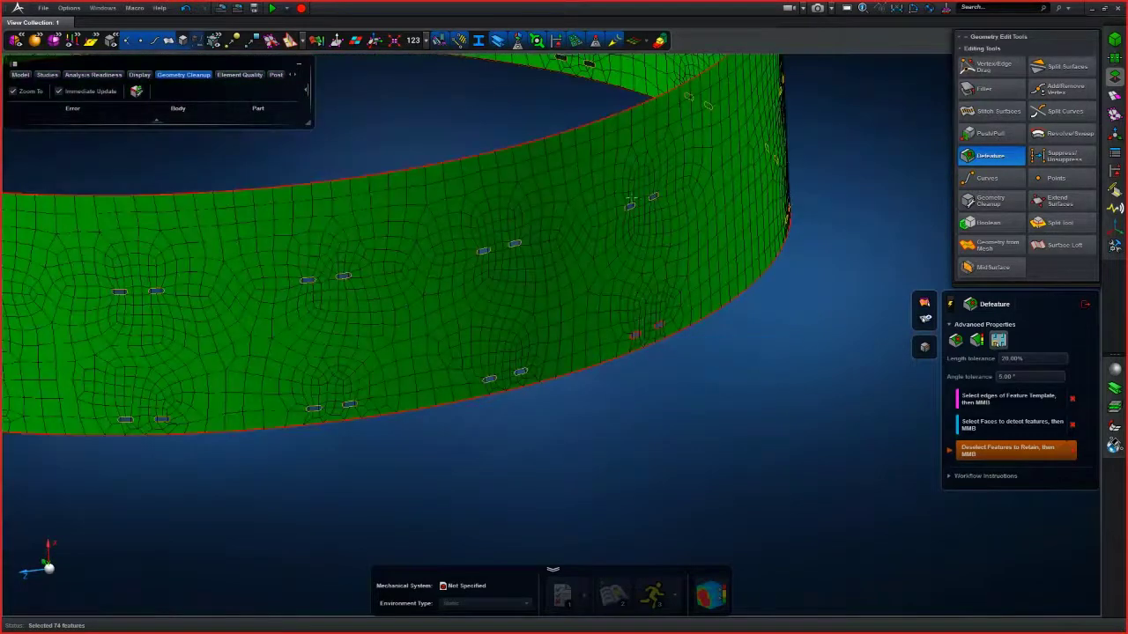
{"action": "left_click", "coordinate": [650, 198]}
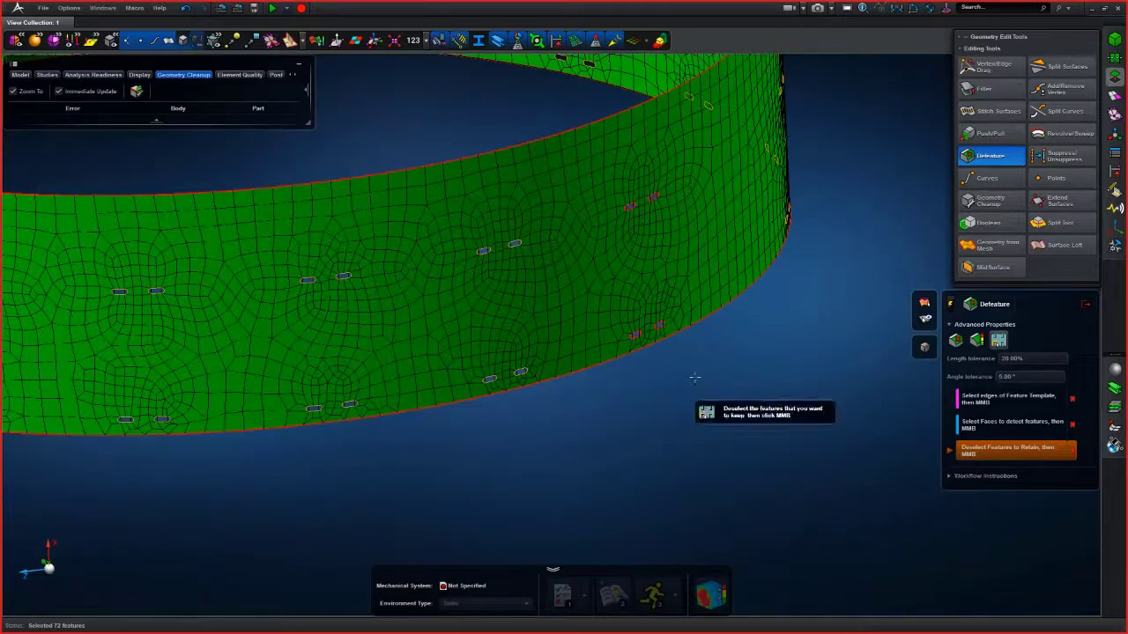
{"action": "middle_click", "coordinate": [638, 407]}
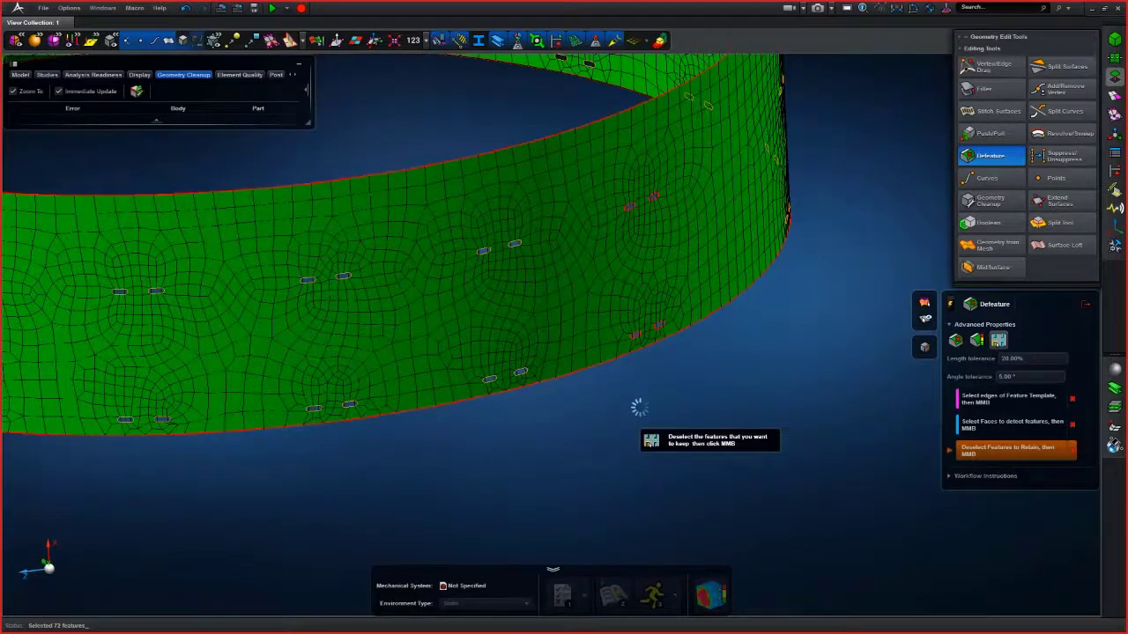
- Seed the edges of one remaining slot using the number-of-element-edges control method
{"action": "scroll", "coordinate": [639, 408], "scroll_direction": "down", "scroll_amount": 5}
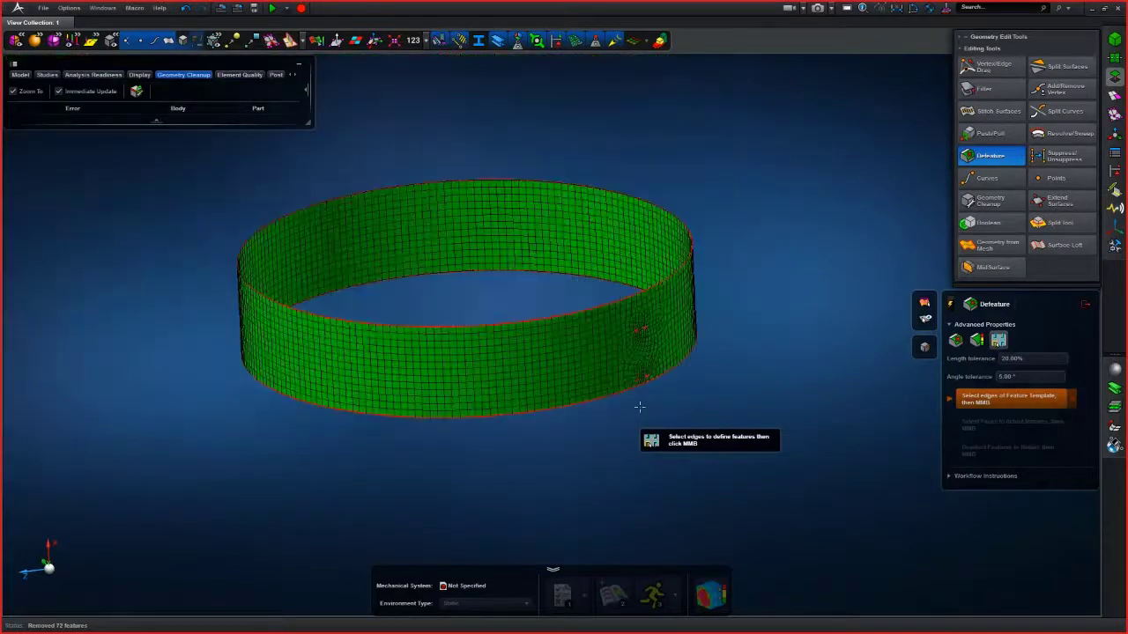
{"action": "right_click_drag", "start_coordinate": [640, 407], "coordinate": [599, 398]}
{"action": "scroll", "coordinate": [600, 398], "scroll_direction": "up", "scroll_amount": 8}
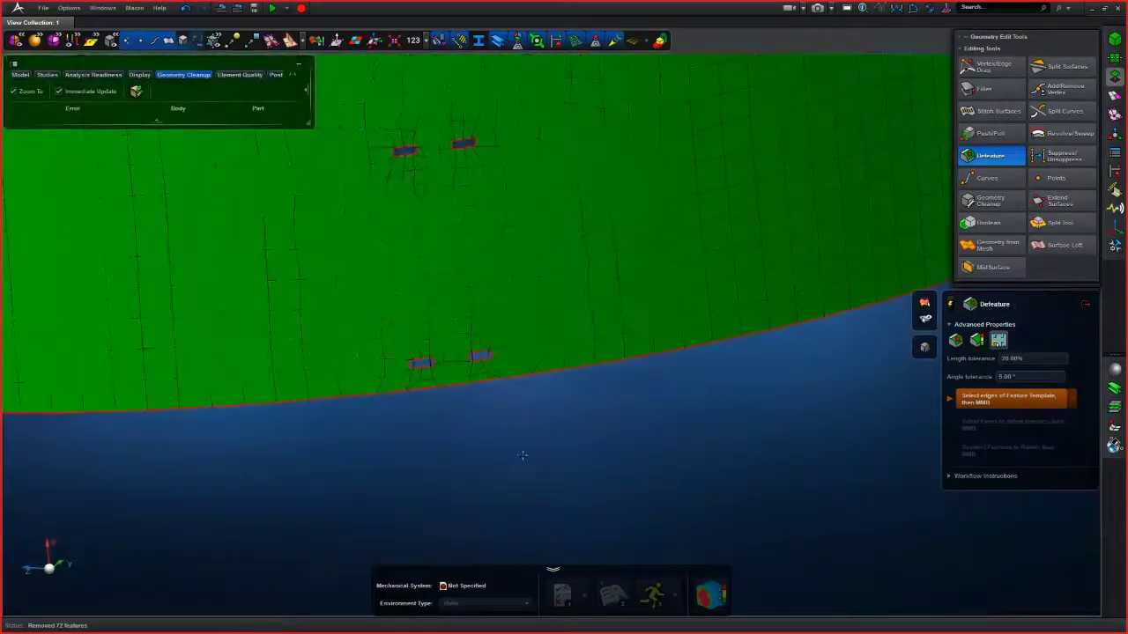
{"action": "scroll", "coordinate": [531, 441], "scroll_direction": "down", "scroll_amount": 3}
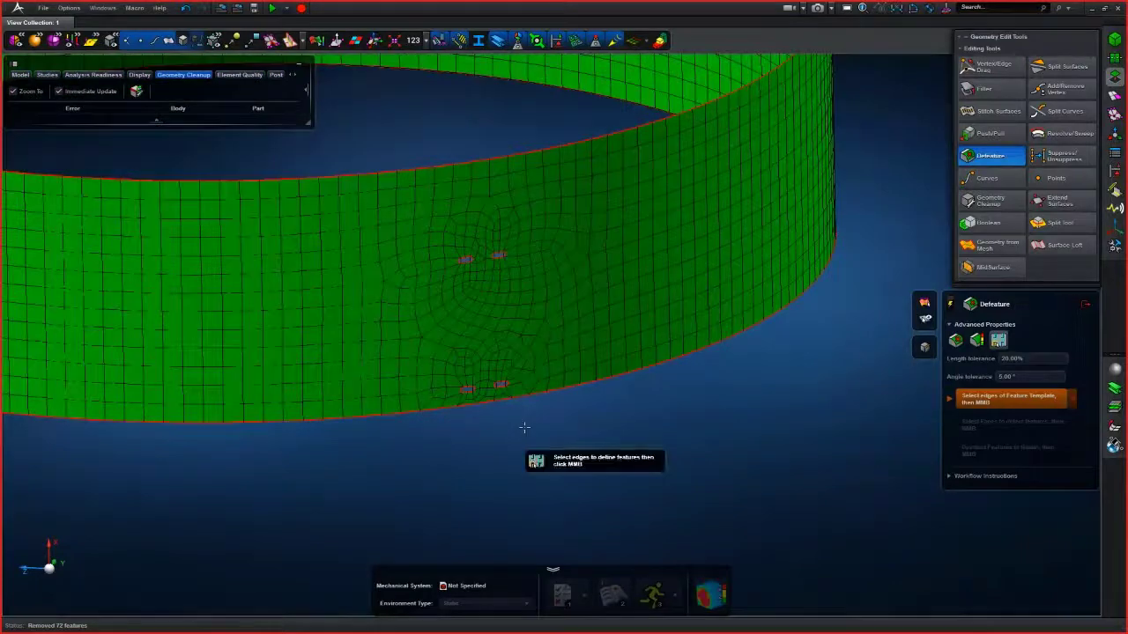
{"action": "scroll", "coordinate": [533, 449], "scroll_direction": "up", "scroll_amount": 3}
{"action": "right_click_drag", "start_coordinate": [535, 438], "coordinate": [551, 448]}
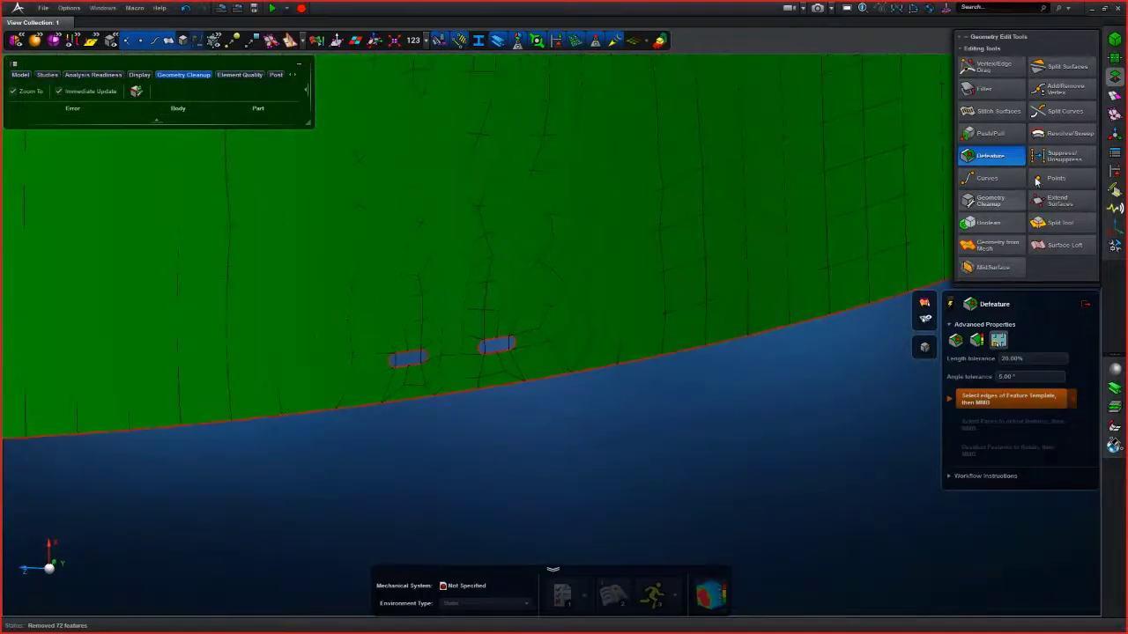
{"action": "left_click", "coordinate": [1115, 97]}
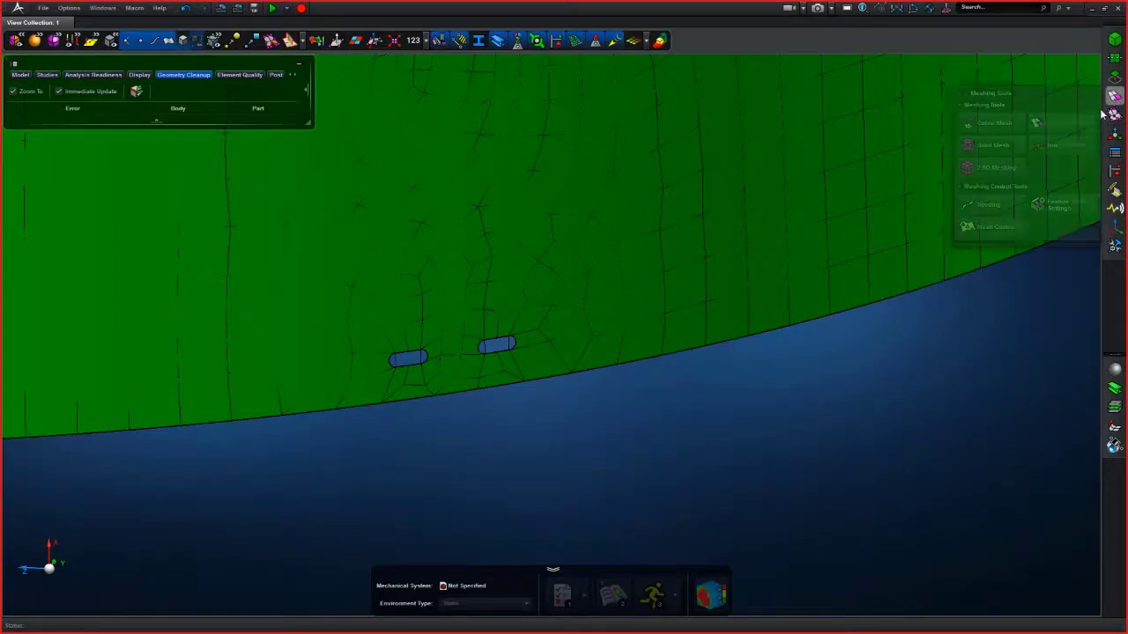
{"action": "left_click", "coordinate": [989, 205]}
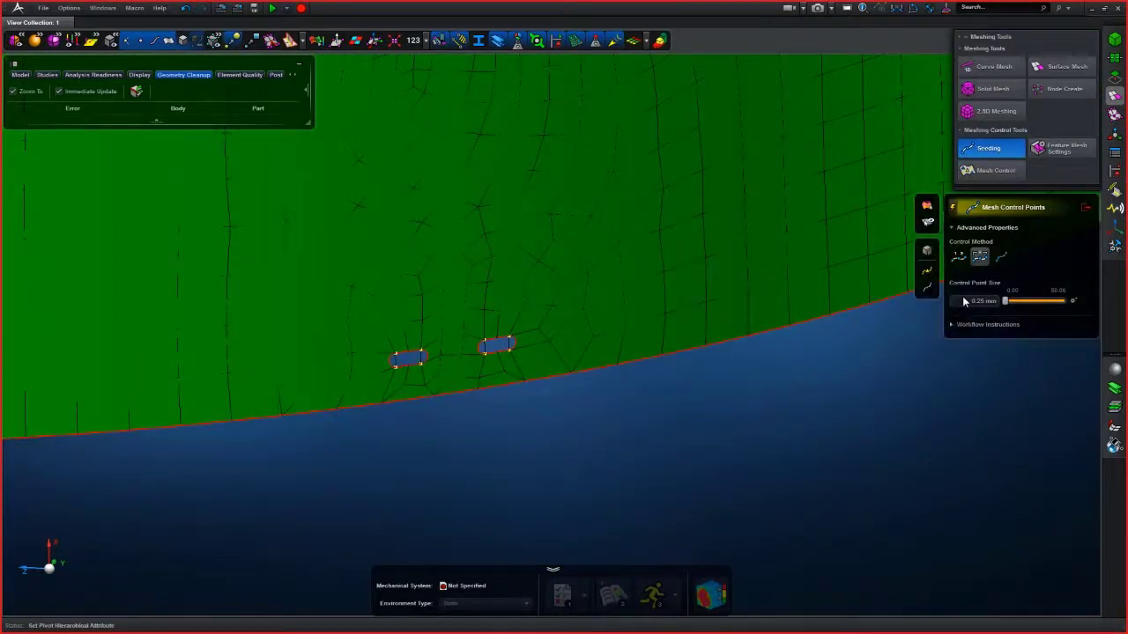
{"action": "scroll", "coordinate": [593, 402], "scroll_direction": "up", "scroll_amount": 3}
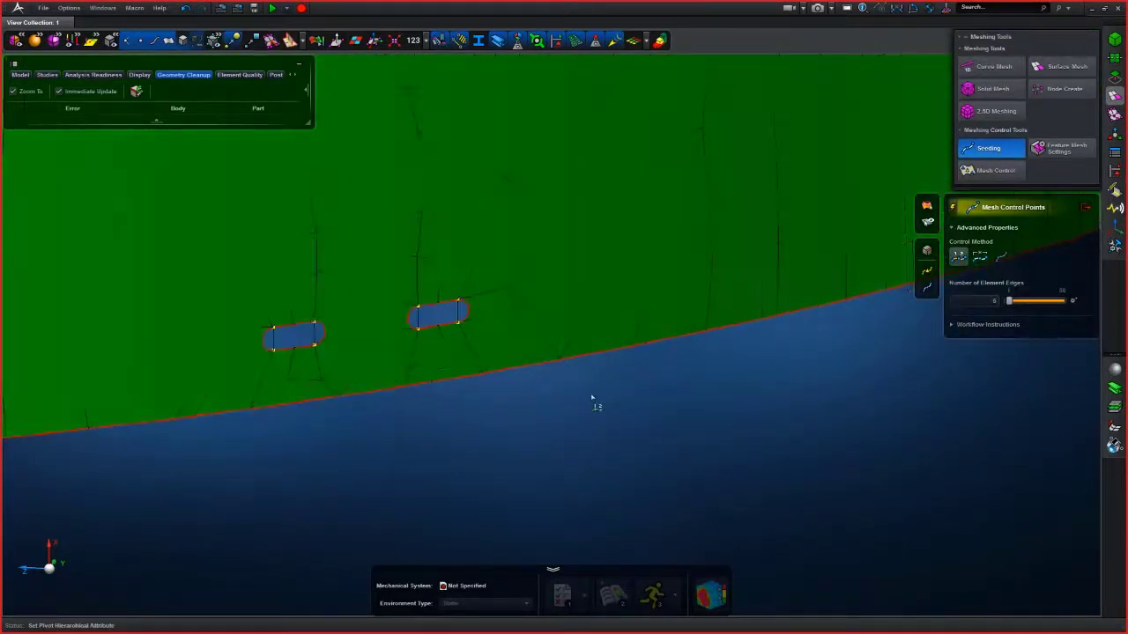
{"action": "left_click", "coordinate": [449, 327]}
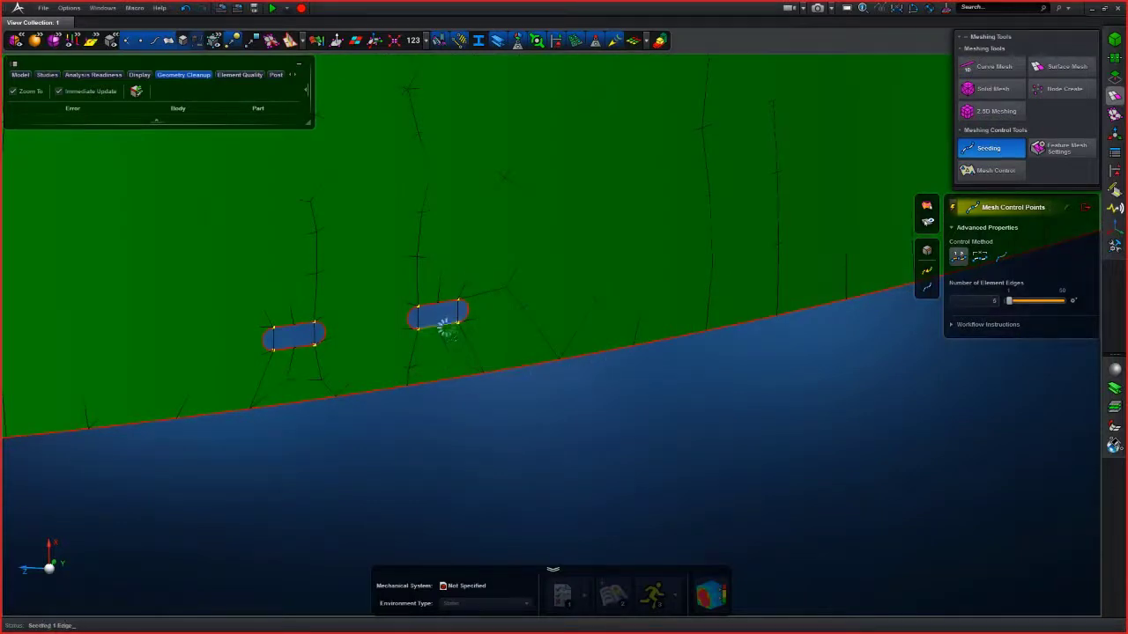
{"action": "left_click", "coordinate": [466, 313]}
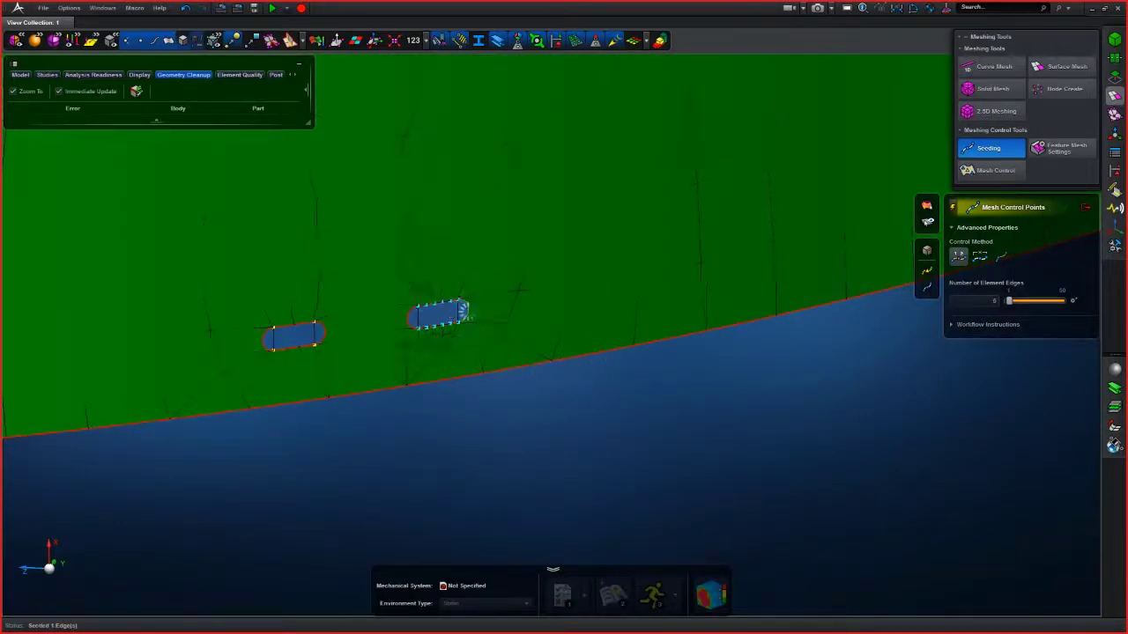
{"action": "left_click", "coordinate": [412, 319]}
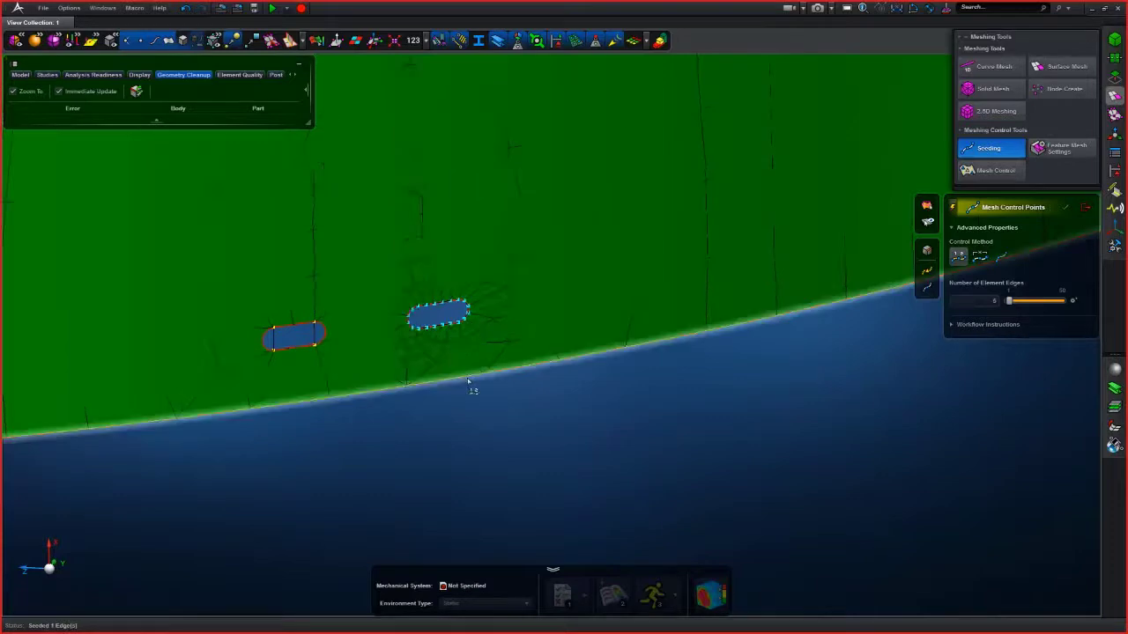
- Switch the display to show only the mesh and exit the seeding tool
{"action": "scroll", "coordinate": [471, 385], "scroll_direction": "down", "scroll_amount": 2}
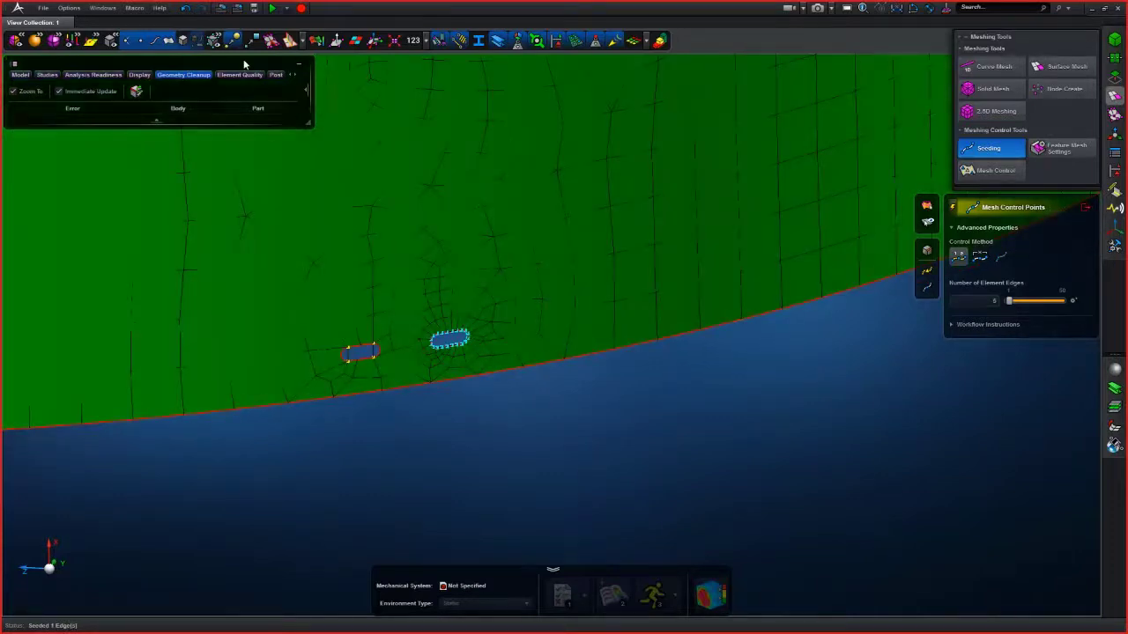
{"action": "left_click", "coordinate": [169, 44]}
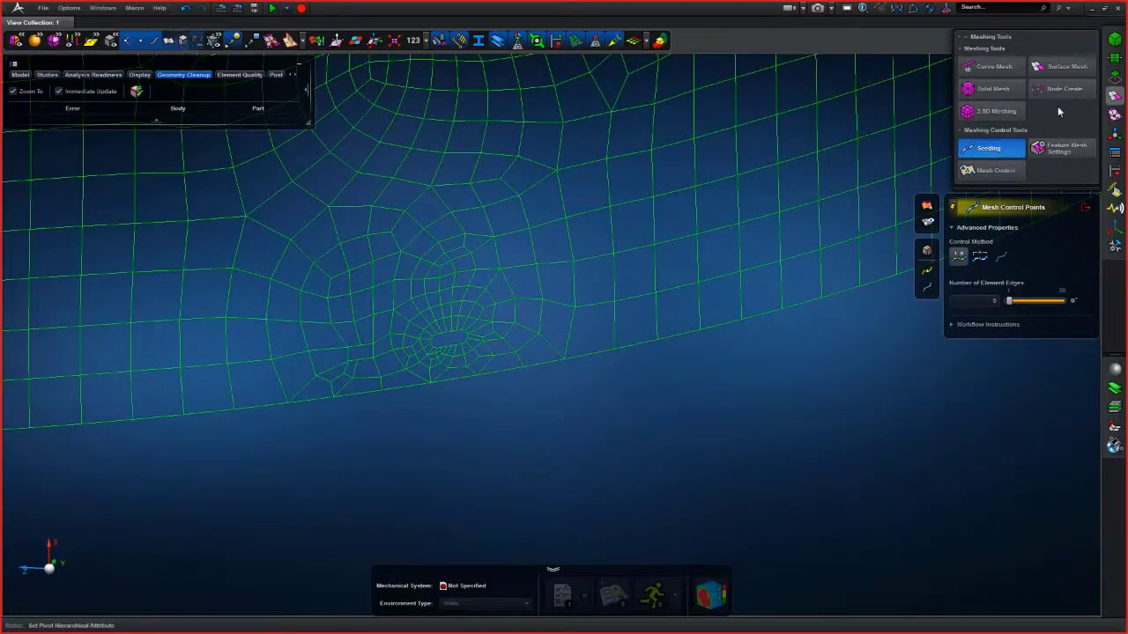
{"action": "left_click", "coordinate": [1085, 208]}
{"action": "middle_click_drag", "start_coordinate": [632, 408], "coordinate": [575, 432]}
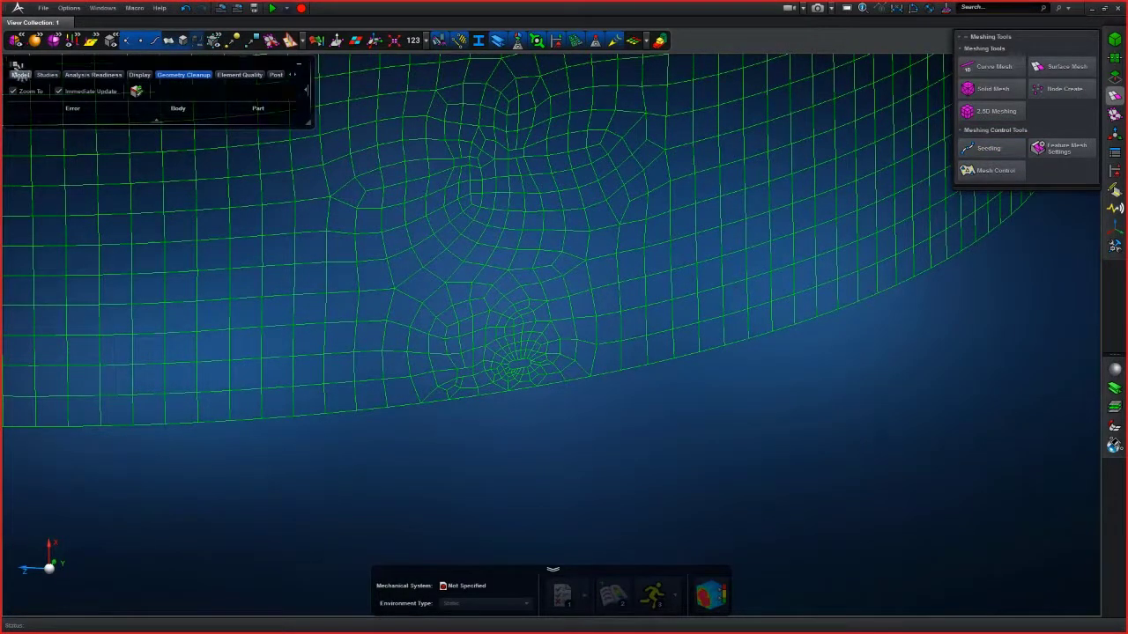
- Reverse the visibility of Solid 4 in the model tree to display the solid segment, and fit it in view
{"action": "left_click", "coordinate": [19, 74]}
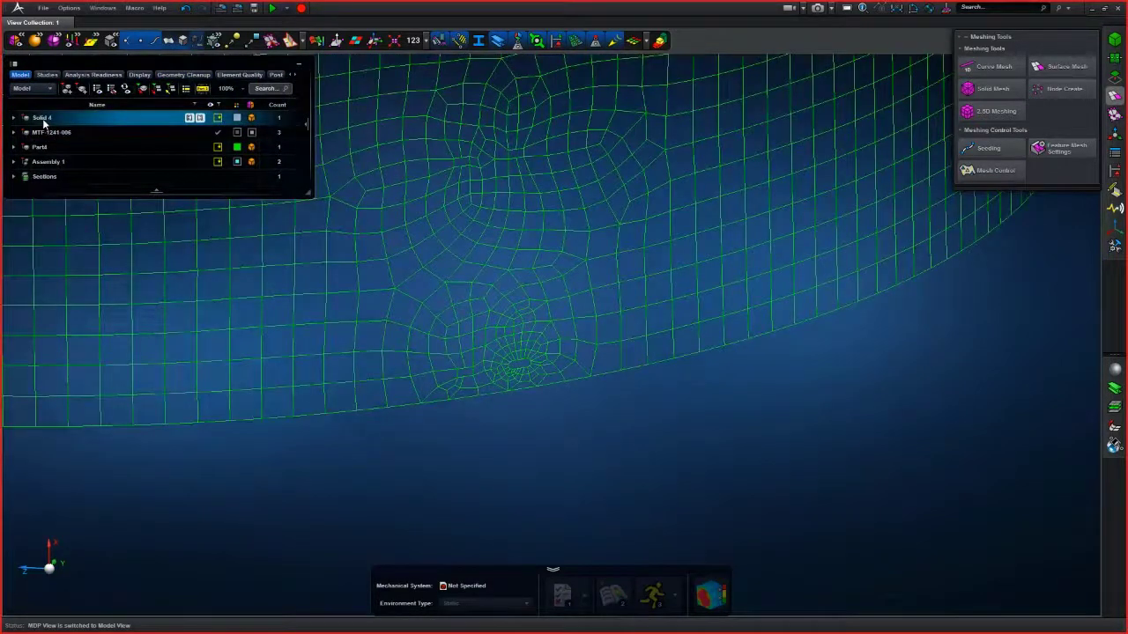
{"action": "right_click", "coordinate": [44, 122]}
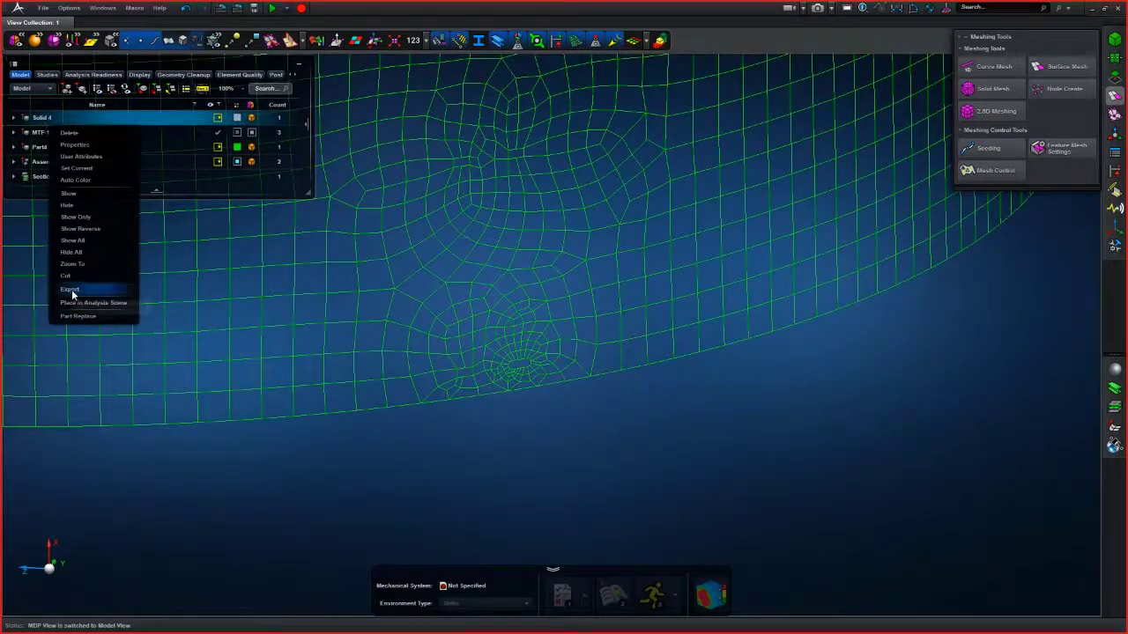
{"action": "left_click", "coordinate": [72, 229]}
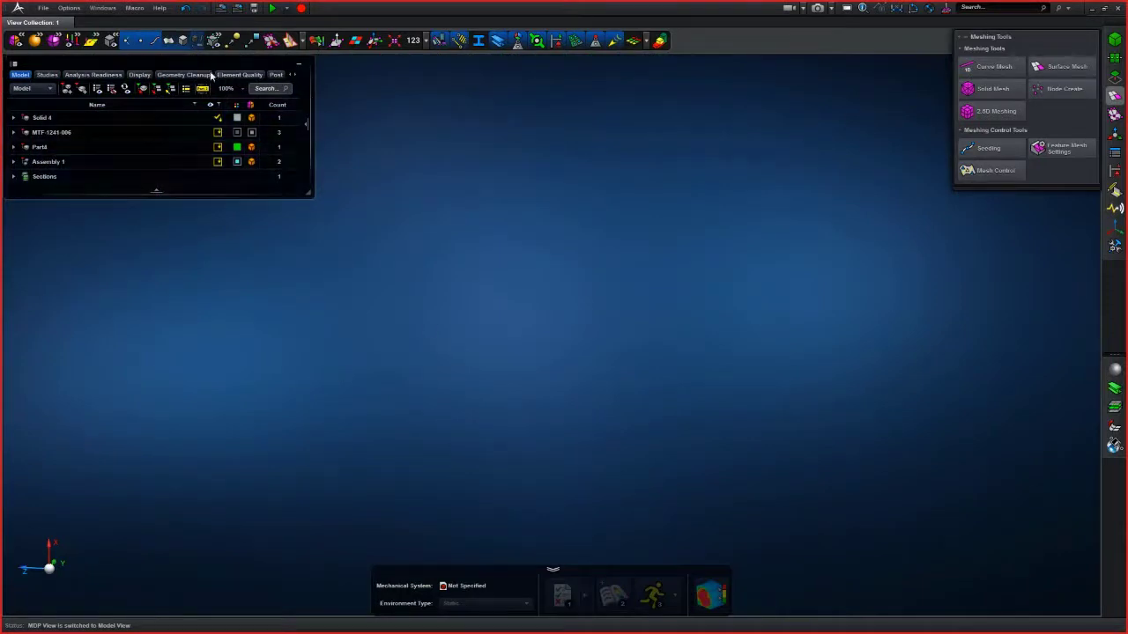
{"action": "left_click", "coordinate": [169, 41]}
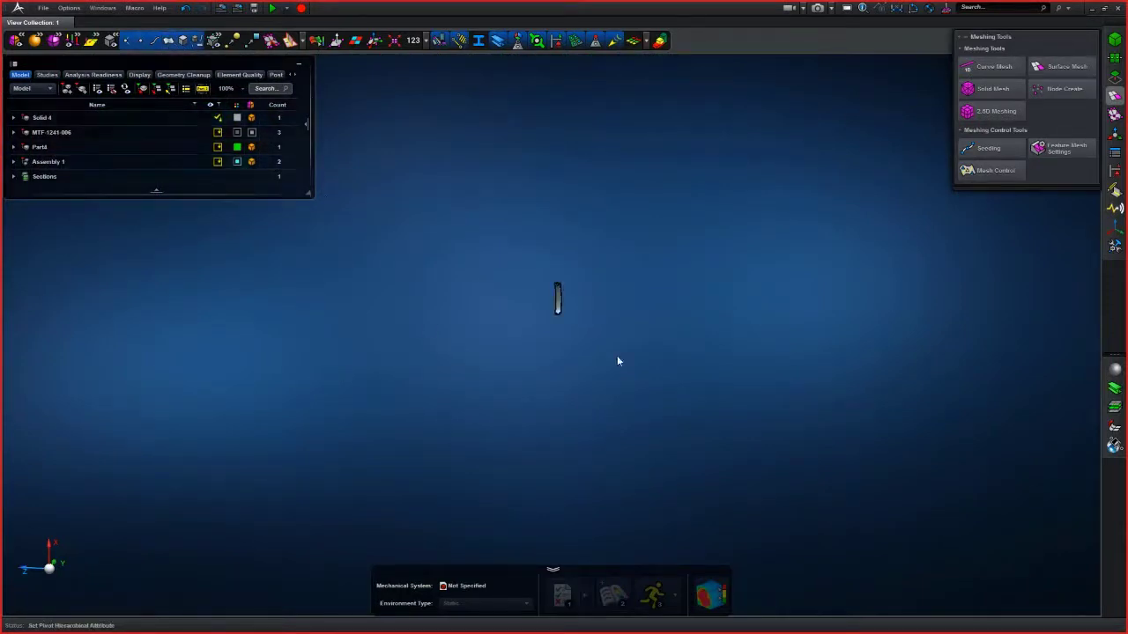
{"action": "key", "text": "f"}
{"action": "left_click", "coordinate": [578, 321]}
{"action": "middle_click_drag", "start_coordinate": [647, 350], "coordinate": [558, 288]}
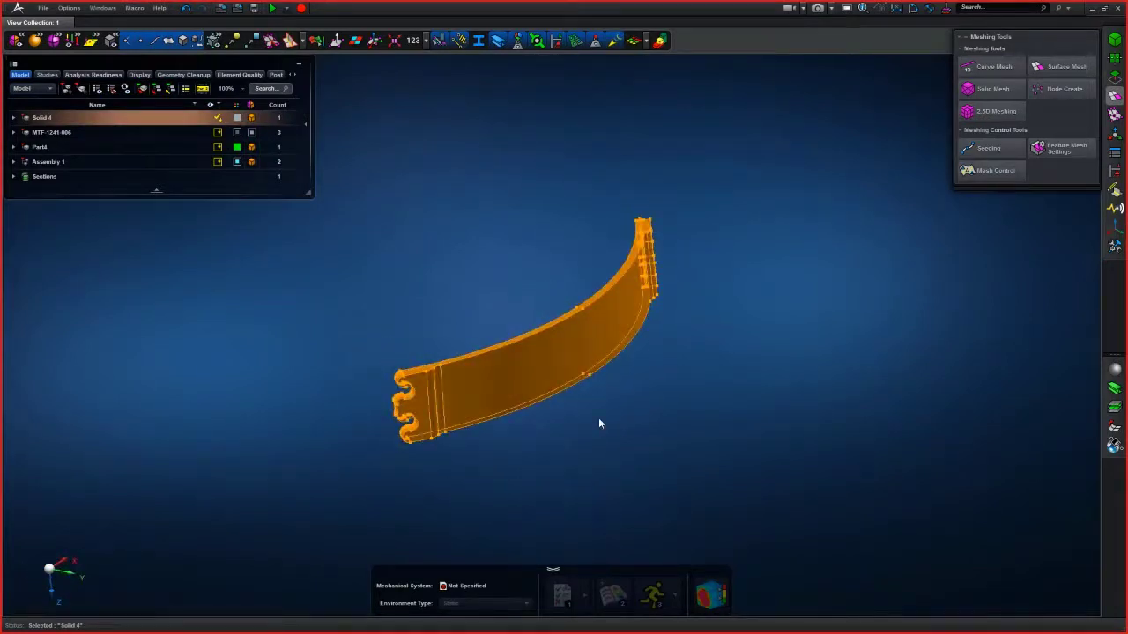
- Examine the solid segment's interlocking end, toggling the 2.5D thickness colouring on and off
{"action": "scroll", "coordinate": [599, 418], "scroll_direction": "up", "scroll_amount": 2}
{"action": "left_click", "coordinate": [903, 254]}
{"action": "middle_click_drag", "start_coordinate": [904, 253], "coordinate": [715, 452]}
{"action": "left_click", "coordinate": [660, 44]}
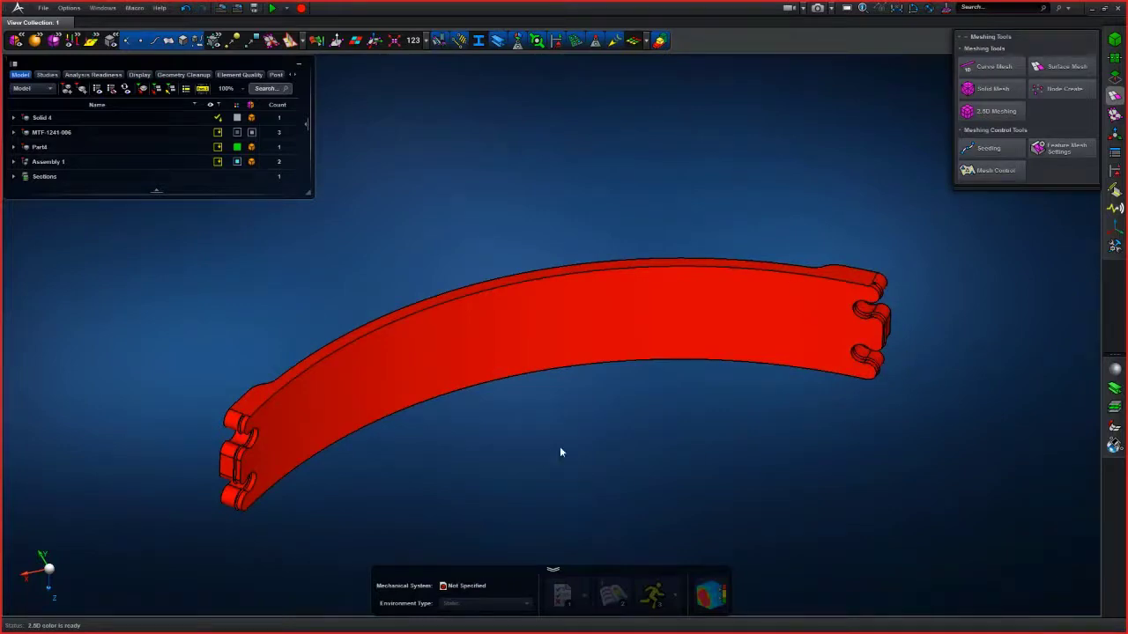
{"action": "middle_click_drag", "start_coordinate": [619, 412], "coordinate": [577, 402]}
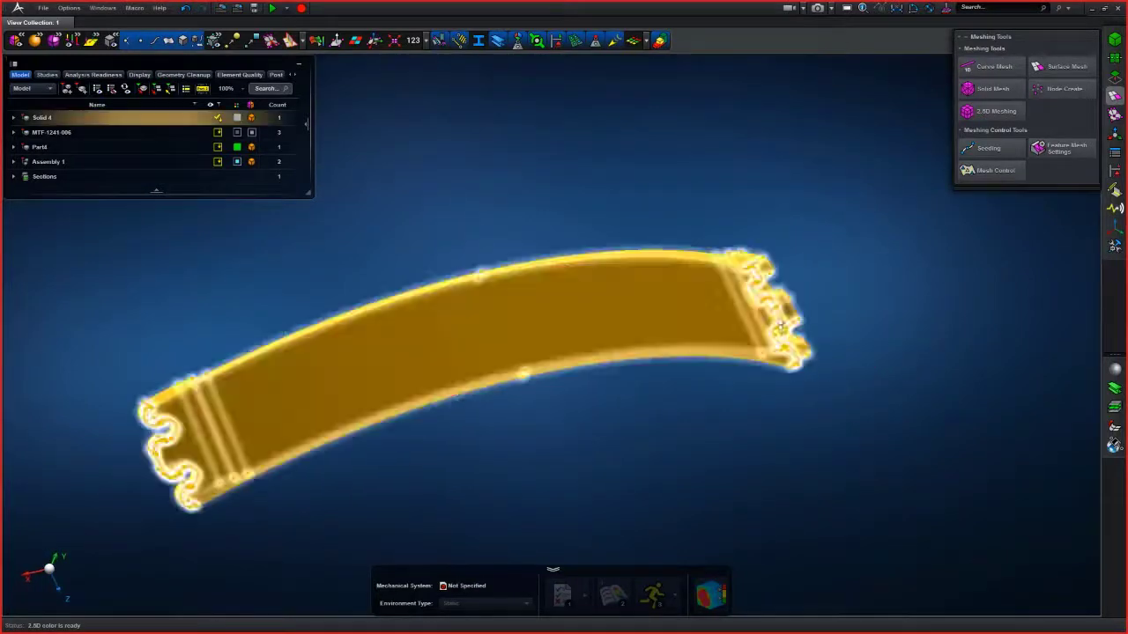
{"action": "scroll", "coordinate": [789, 298], "scroll_direction": "up", "scroll_amount": 6}
{"action": "mouse_move", "coordinate": [801, 250]}
{"action": "middle_mouse_down"}
{"action": "mouse_move", "coordinate": [782, 242]}
{"action": "mouse_move", "coordinate": [794, 264]}
{"action": "mouse_move", "coordinate": [797, 246]}
{"action": "middle_mouse_up"}
{"action": "right_click_drag", "start_coordinate": [797, 246], "coordinate": [633, 216]}
{"action": "left_click", "coordinate": [660, 43]}
{"action": "scroll", "coordinate": [689, 152], "scroll_direction": "down", "scroll_amount": 3}
{"action": "mouse_move", "coordinate": [633, 217]}
{"action": "middle_mouse_down"}
{"action": "mouse_move", "coordinate": [587, 222]}
{"action": "mouse_move", "coordinate": [628, 221]}
{"action": "middle_mouse_up"}
{"action": "scroll", "coordinate": [635, 195], "scroll_direction": "up", "scroll_amount": 3}
{"action": "right_click_drag", "start_coordinate": [635, 196], "coordinate": [611, 162]}
{"action": "scroll", "coordinate": [612, 162], "scroll_direction": "down", "scroll_amount": 3}
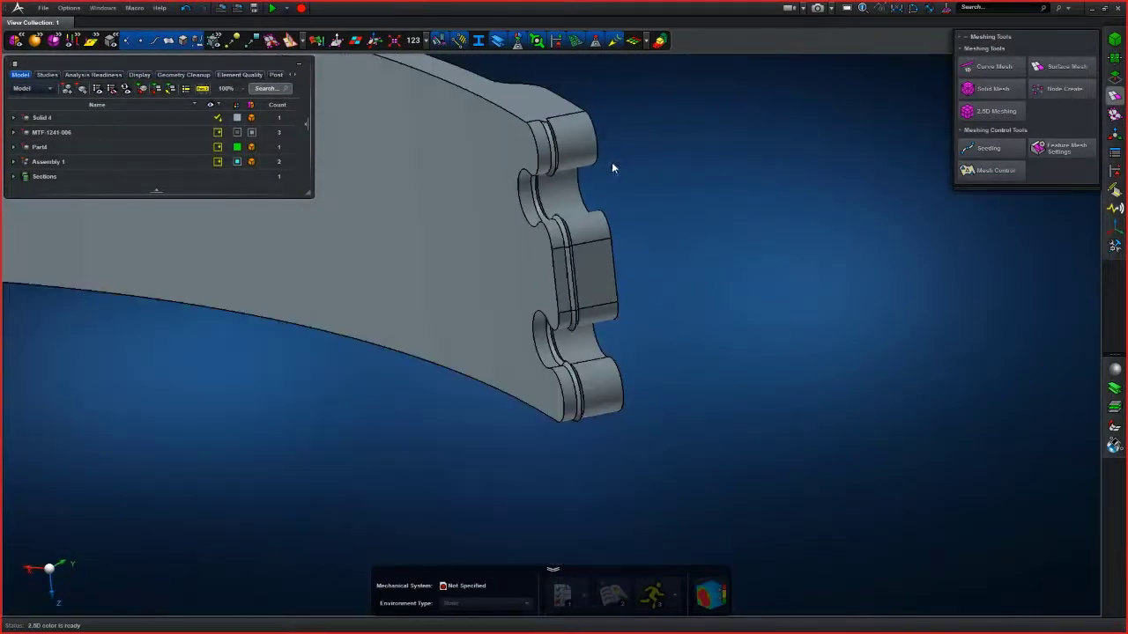
- Open Defeature and choose the automatic feature detection method
{"action": "left_click", "coordinate": [1115, 77]}
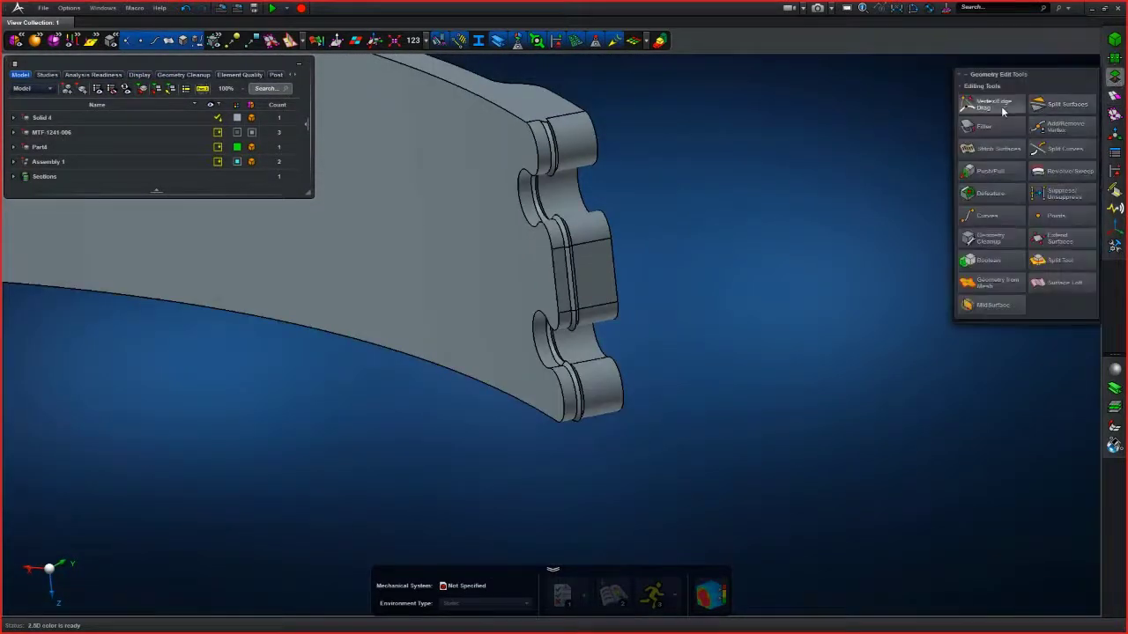
{"action": "left_click", "coordinate": [991, 194]}
{"action": "mouse_move", "coordinate": [990, 199]}
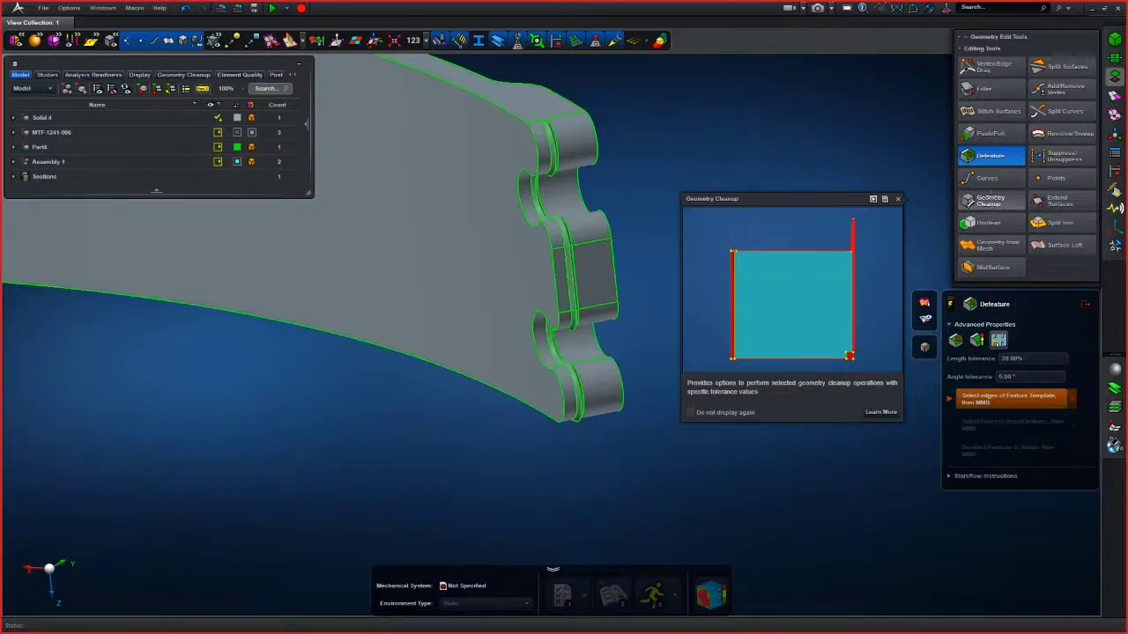
{"action": "middle_click_drag", "start_coordinate": [659, 190], "coordinate": [688, 264]}
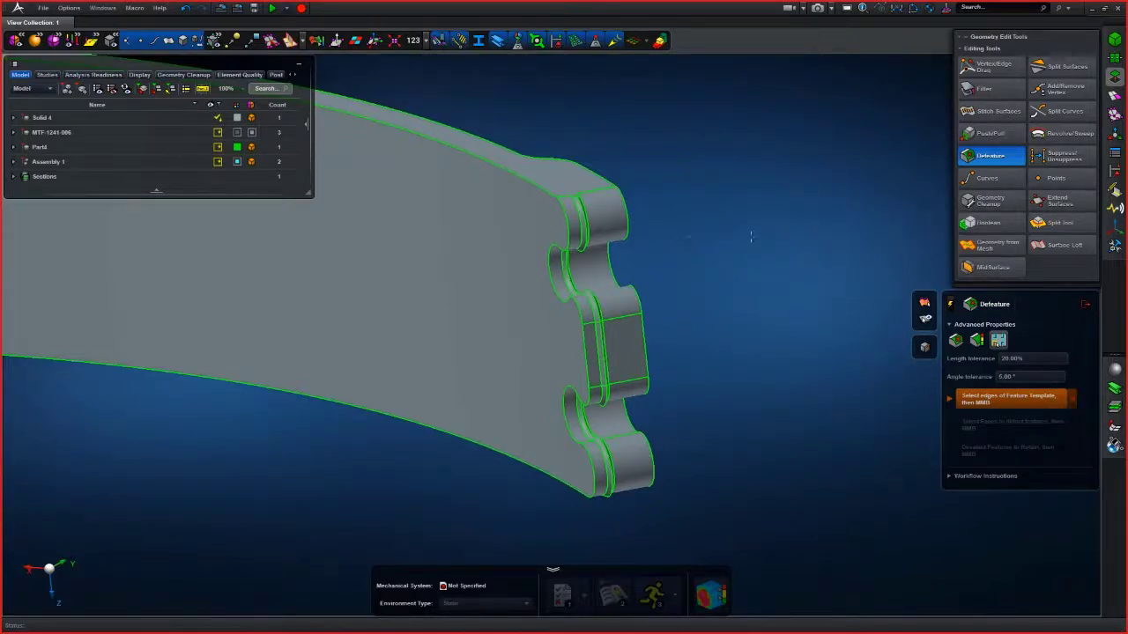
{"action": "left_click", "coordinate": [957, 342]}
- Remove a groove face on the joint by automatic detection and undo the deletion
{"action": "scroll", "coordinate": [573, 176], "scroll_direction": "up", "scroll_amount": 5}
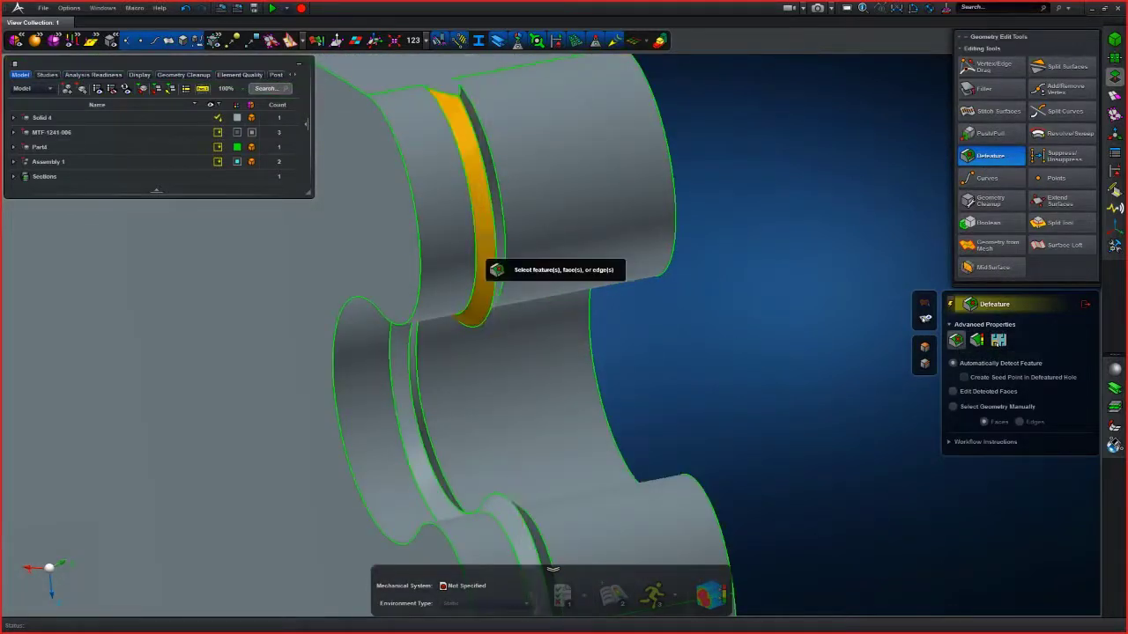
{"action": "left_click", "coordinate": [483, 236]}
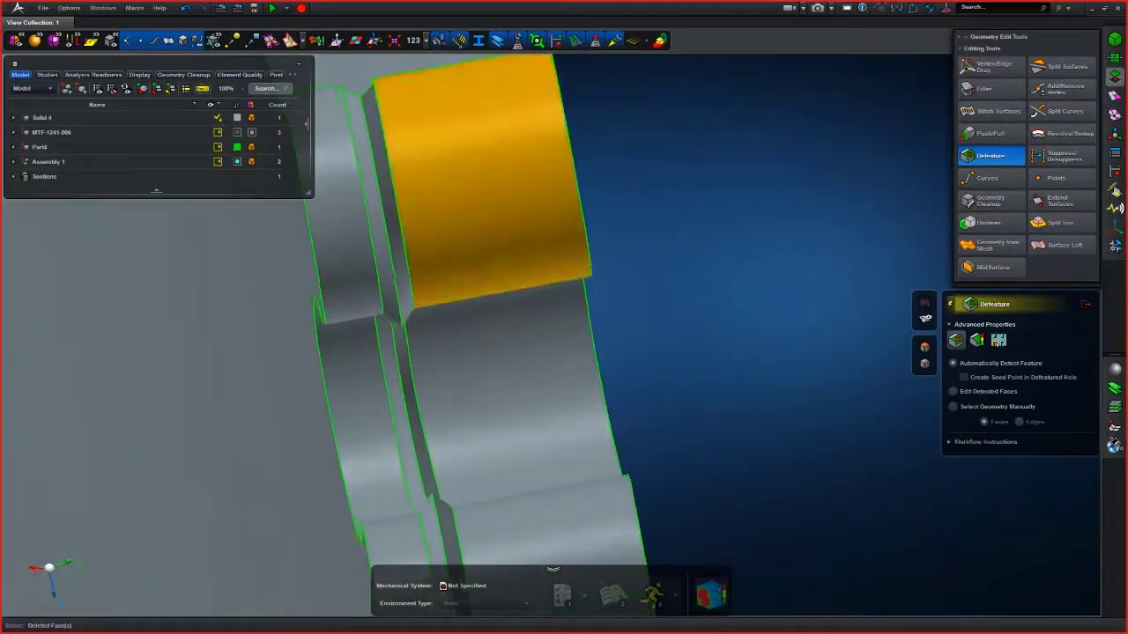
{"action": "left_click", "coordinate": [952, 304]}
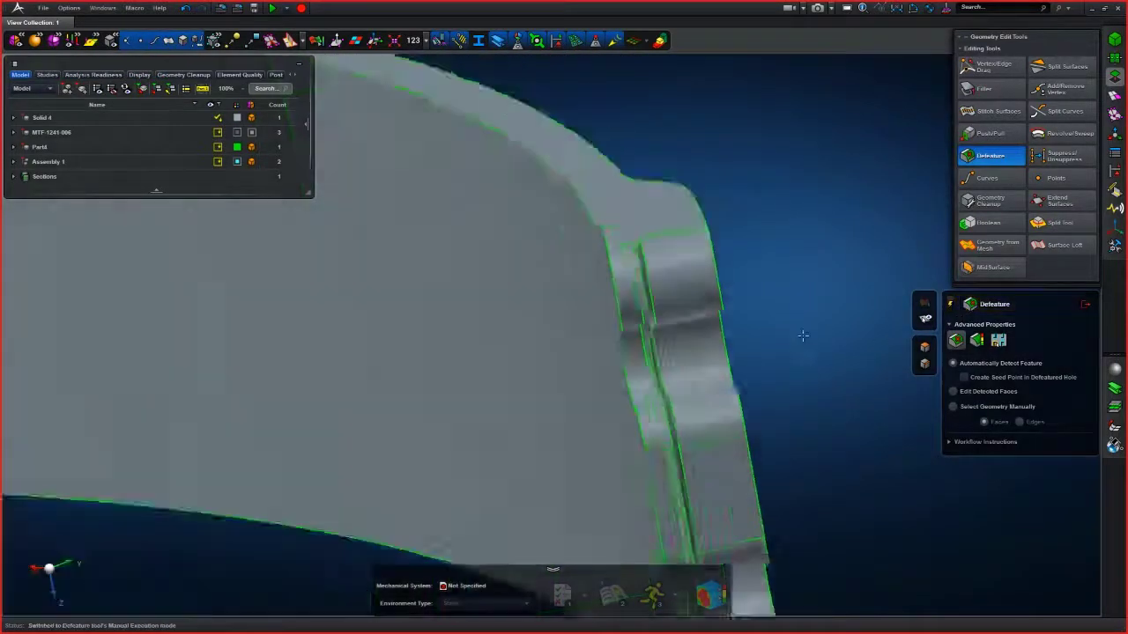
{"action": "left_click", "coordinate": [185, 8]}
- Select the groove faces on both sides of the joint using automatic feature detection
{"action": "middle_click_drag", "start_coordinate": [702, 317], "coordinate": [499, 253]}
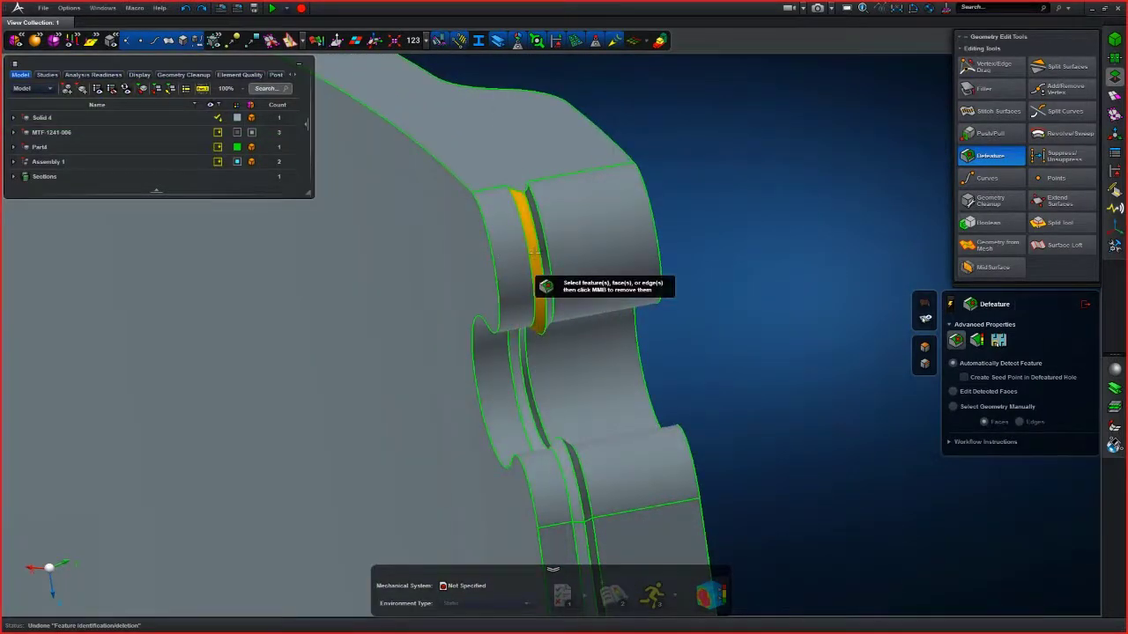
{"action": "middle_click_drag", "start_coordinate": [535, 252], "coordinate": [511, 261]}
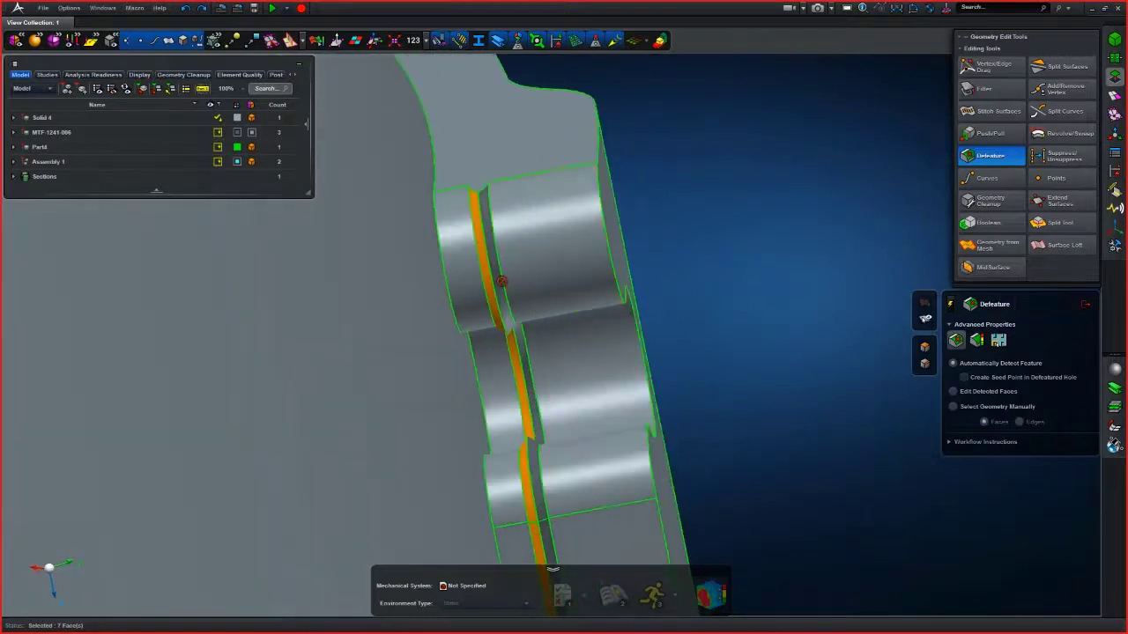
{"action": "scroll", "coordinate": [502, 282], "scroll_direction": "up", "scroll_amount": 5}
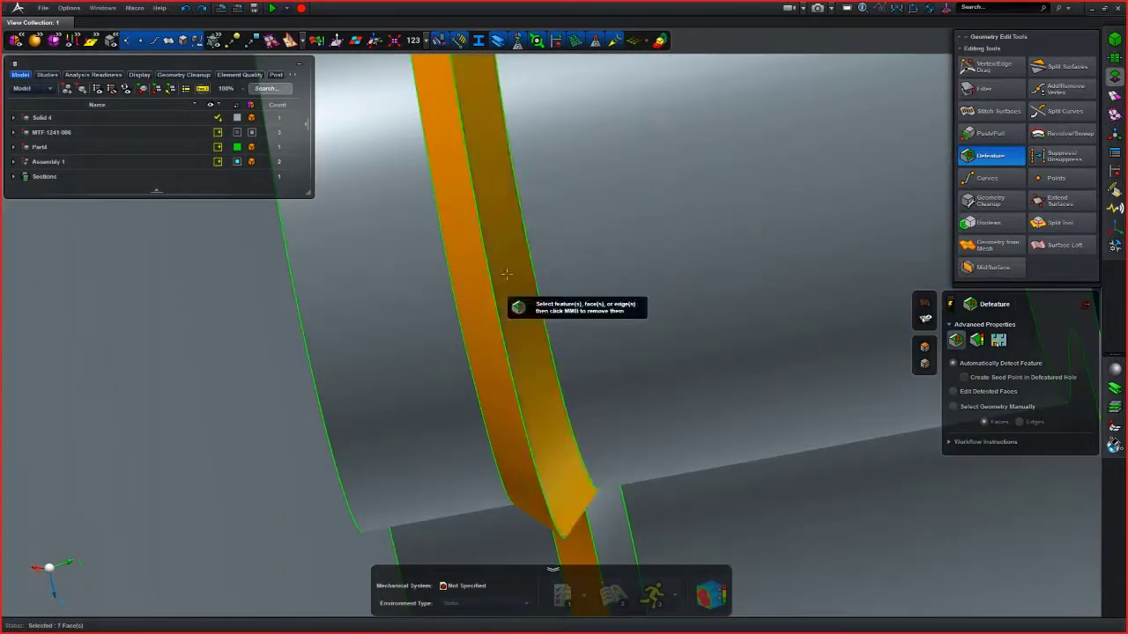
{"action": "left_click", "coordinate": [507, 274]}
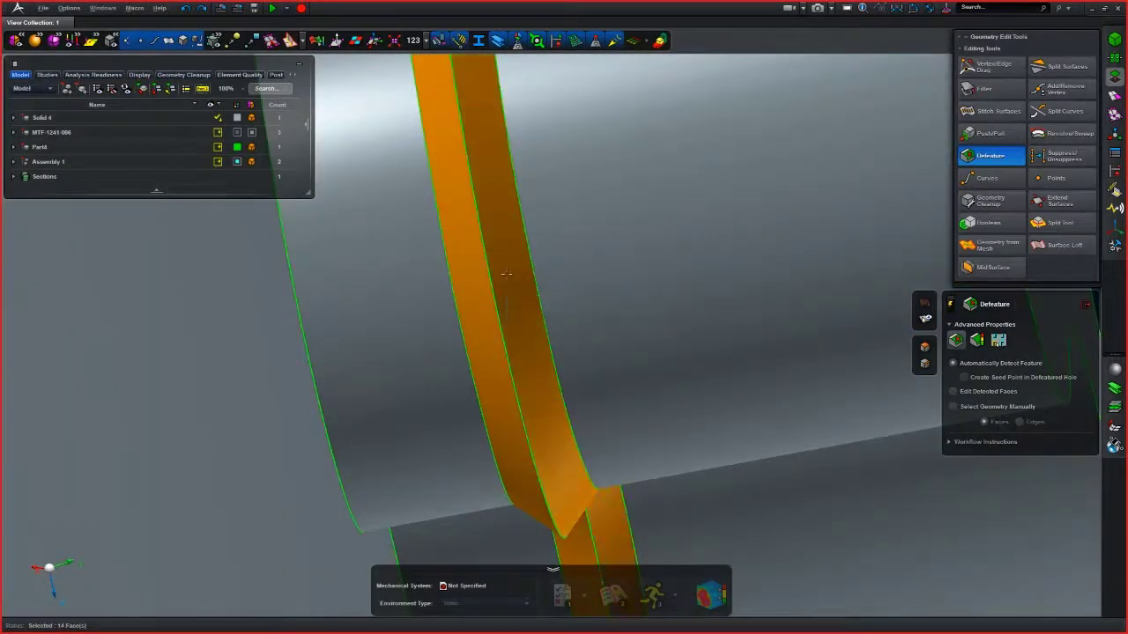
{"action": "scroll", "coordinate": [506, 273], "scroll_direction": "down", "scroll_amount": 5}
{"action": "middle_click_drag", "start_coordinate": [642, 266], "coordinate": [699, 235]}
{"action": "scroll", "coordinate": [678, 167], "scroll_direction": "up", "scroll_amount": 3}
{"action": "scroll", "coordinate": [671, 188], "scroll_direction": "down", "scroll_amount": 5}
{"action": "middle_click_drag", "start_coordinate": [693, 293], "coordinate": [693, 250]}
{"action": "scroll", "coordinate": [705, 348], "scroll_direction": "up", "scroll_amount": 4}
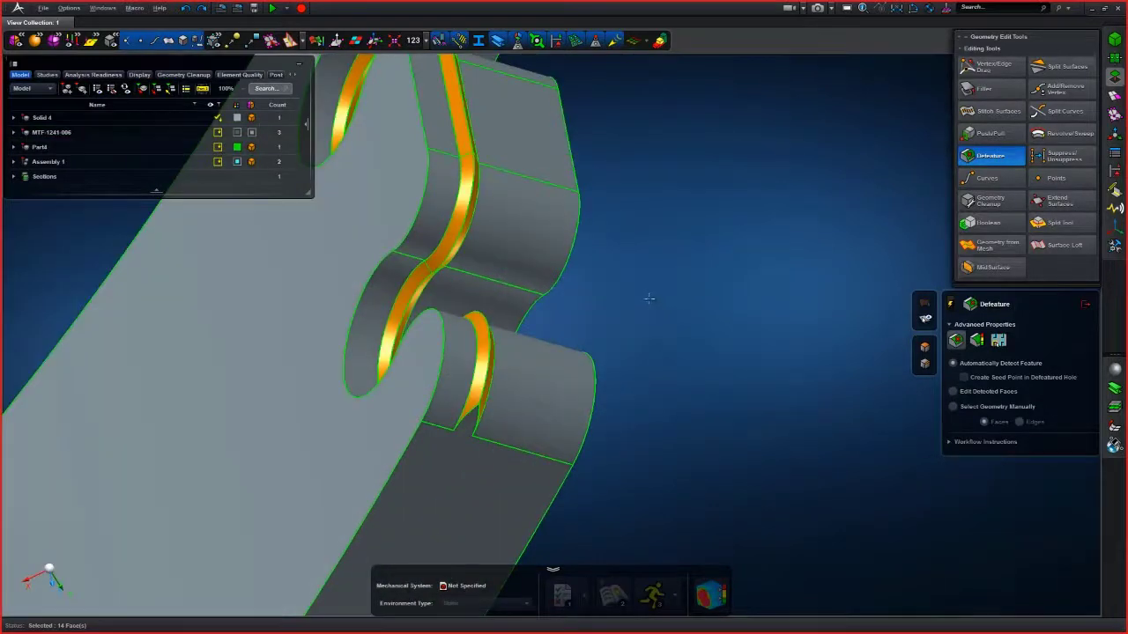
{"action": "middle_click_drag", "start_coordinate": [647, 262], "coordinate": [716, 365]}
{"action": "scroll", "coordinate": [681, 286], "scroll_direction": "down", "scroll_amount": 3}
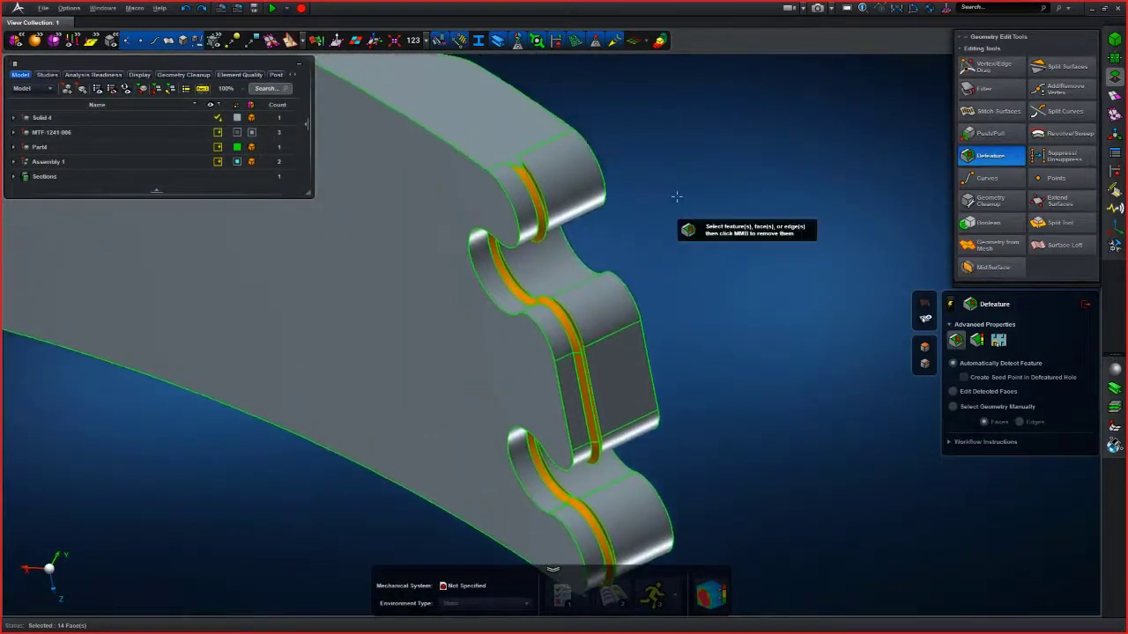
- Delete the selected joint groove faces, inspect the result, and undo the deletion
{"action": "scroll", "coordinate": [677, 196], "scroll_direction": "up", "scroll_amount": 2}
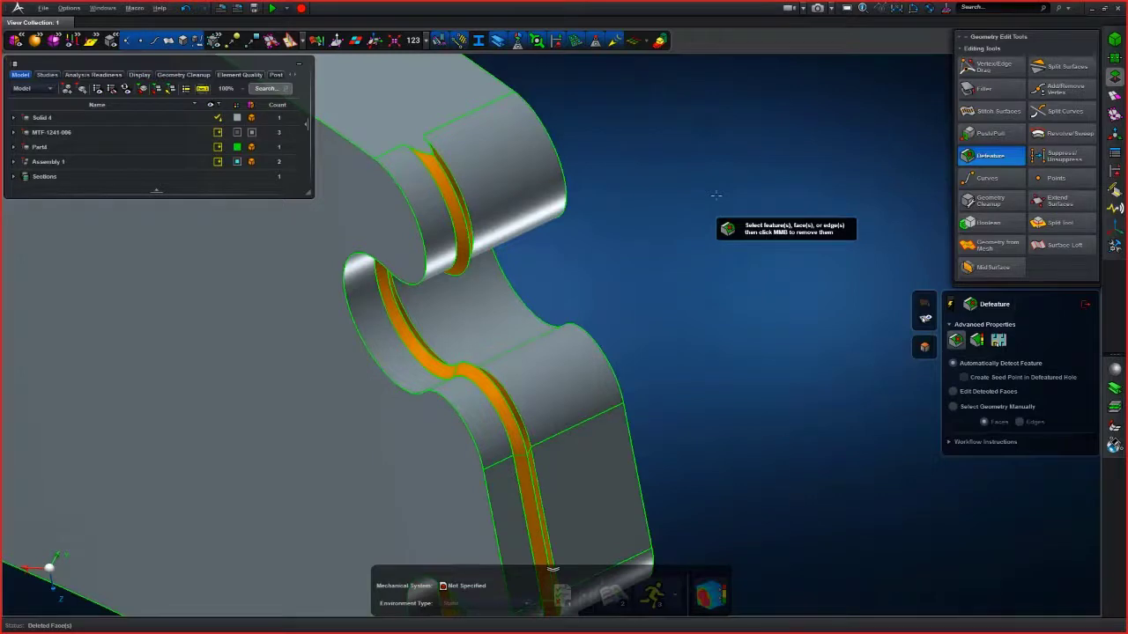
{"action": "scroll", "coordinate": [715, 195], "scroll_direction": "down", "scroll_amount": 5}
{"action": "scroll", "coordinate": [663, 458], "scroll_direction": "up", "scroll_amount": 6}
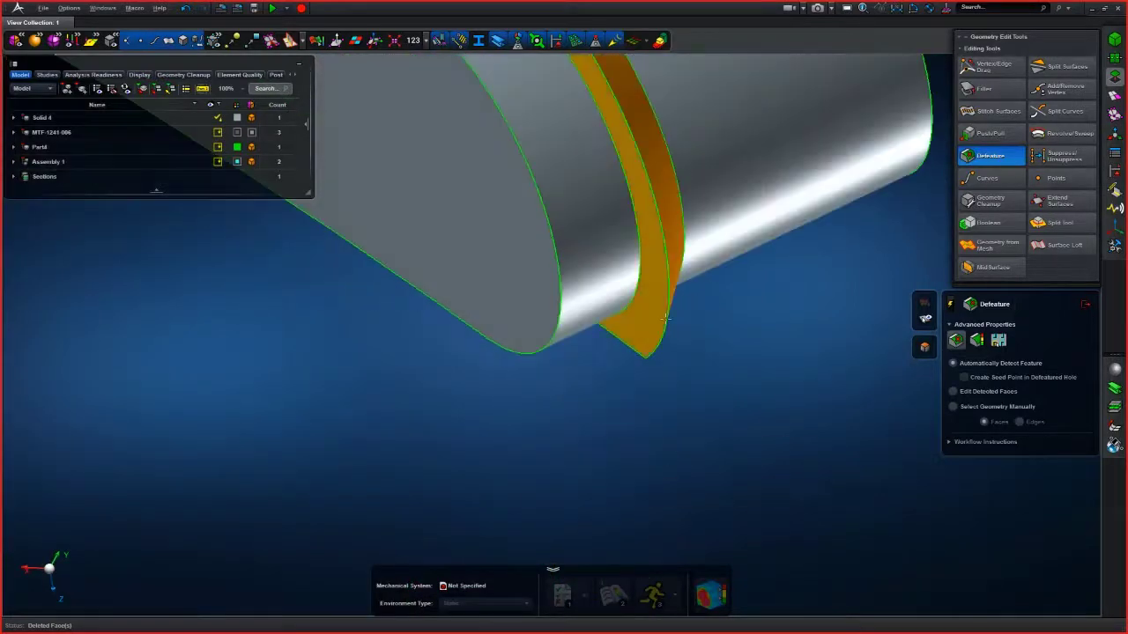
{"action": "scroll", "coordinate": [692, 328], "scroll_direction": "down", "scroll_amount": 4}
{"action": "middle_click_drag", "start_coordinate": [691, 330], "coordinate": [601, 408]}
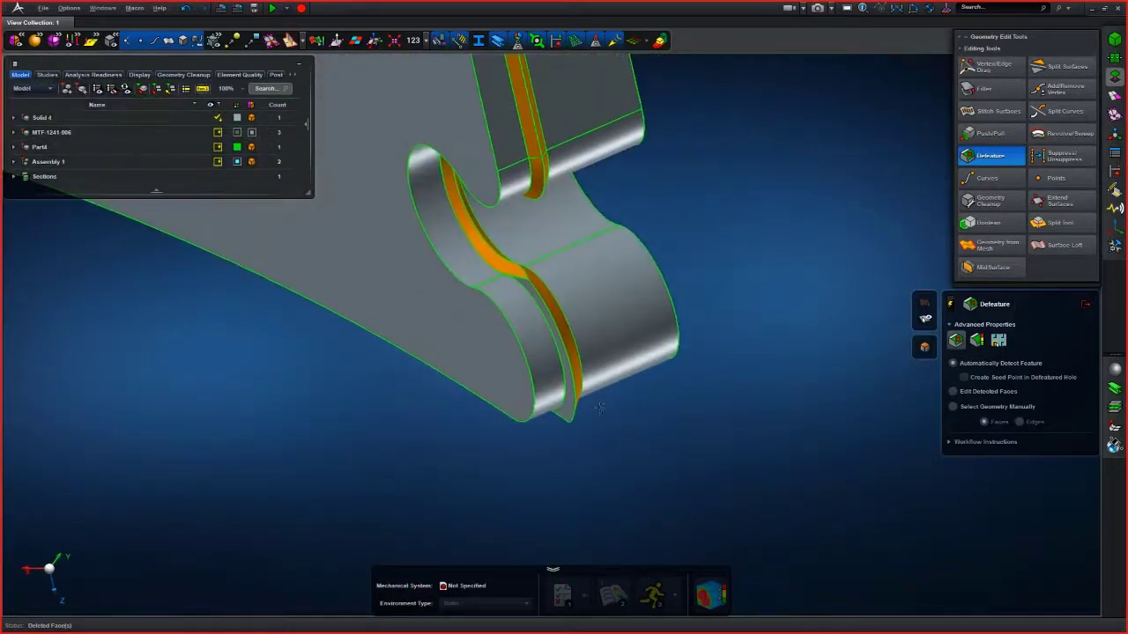
{"action": "scroll", "coordinate": [603, 407], "scroll_direction": "down", "scroll_amount": 4}
{"action": "middle_click_drag", "start_coordinate": [687, 192], "coordinate": [661, 342]}
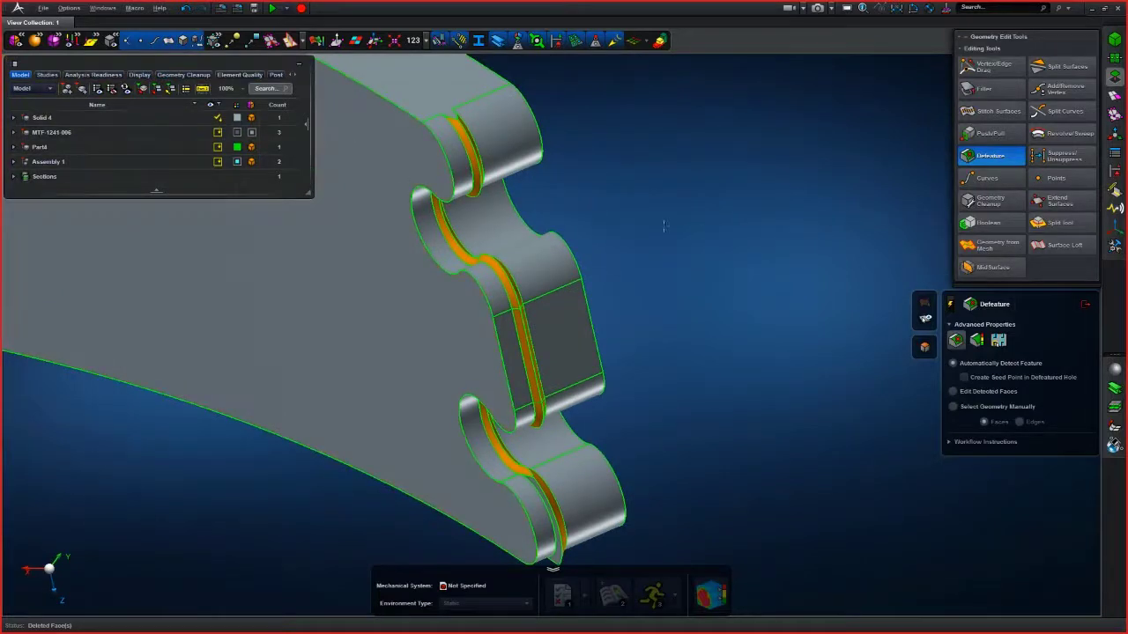
{"action": "left_click", "coordinate": [185, 8]}
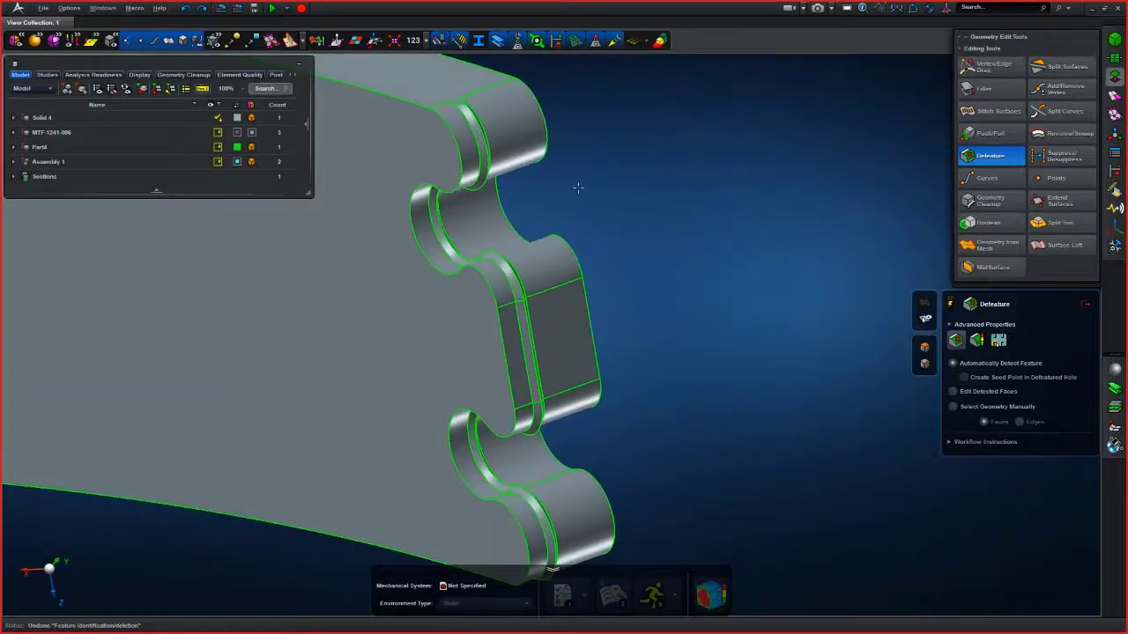
- Start Push/Pull and try to pull a groove face of the joint up to an adjacent face
{"action": "scroll", "coordinate": [580, 170], "scroll_direction": "up", "scroll_amount": 5}
{"action": "middle_click_drag", "start_coordinate": [580, 169], "coordinate": [768, 319]}
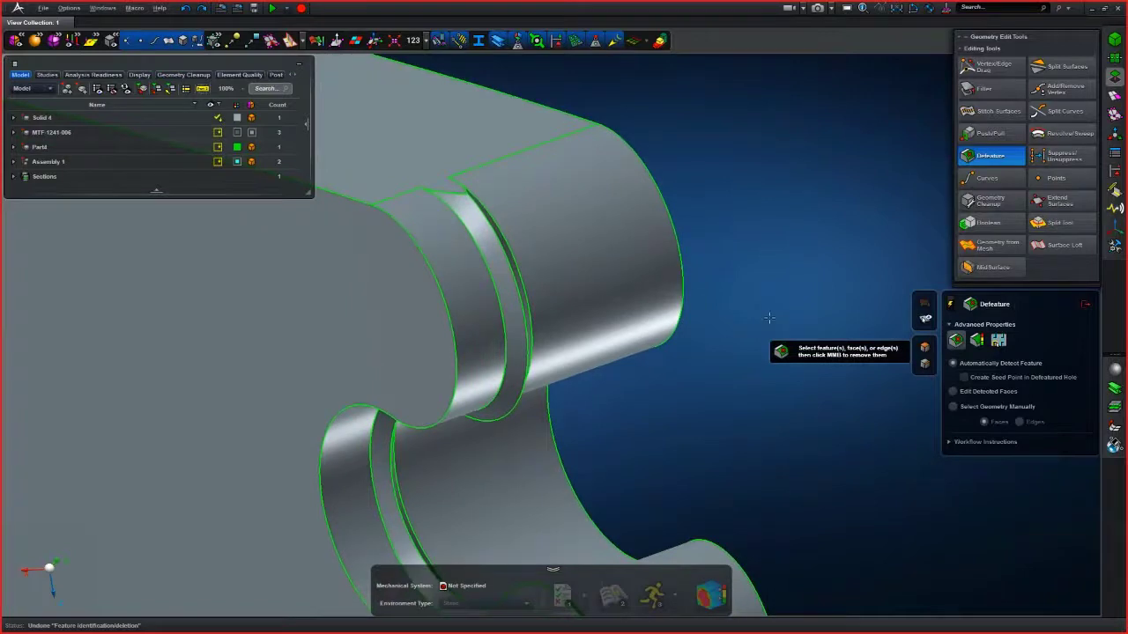
{"action": "left_click", "coordinate": [985, 132]}
{"action": "mouse_move", "coordinate": [840, 155]}
{"action": "middle_mouse_down"}
{"action": "mouse_move", "coordinate": [825, 149]}
{"action": "mouse_move", "coordinate": [834, 161]}
{"action": "middle_mouse_up"}
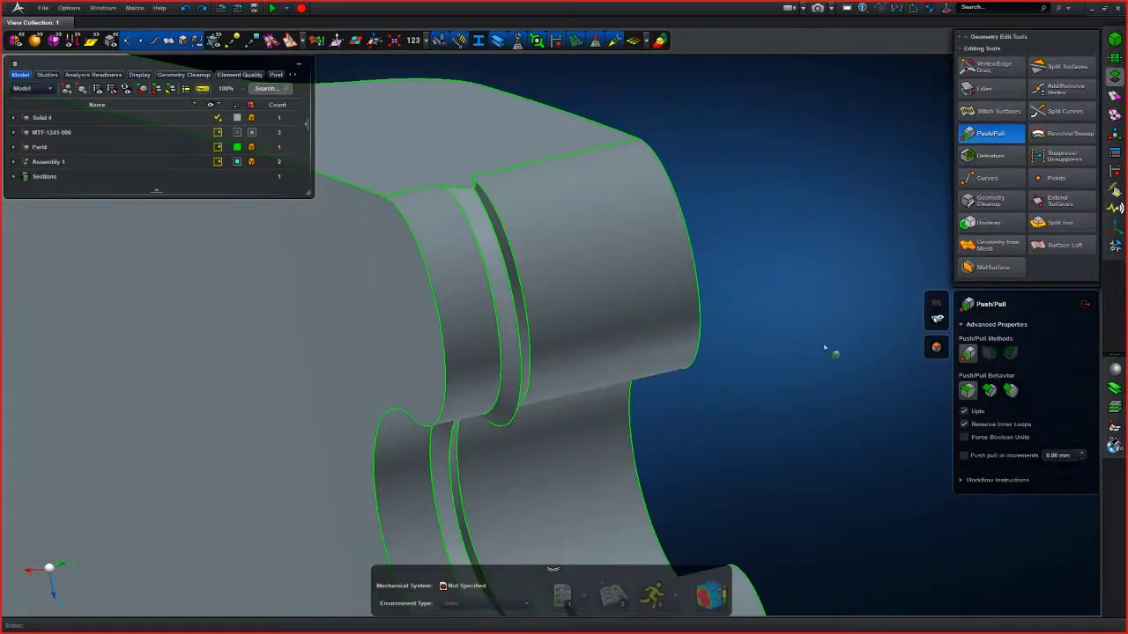
{"action": "middle_click_drag", "start_coordinate": [624, 240], "coordinate": [482, 232]}
{"action": "left_click", "coordinate": [482, 231]}
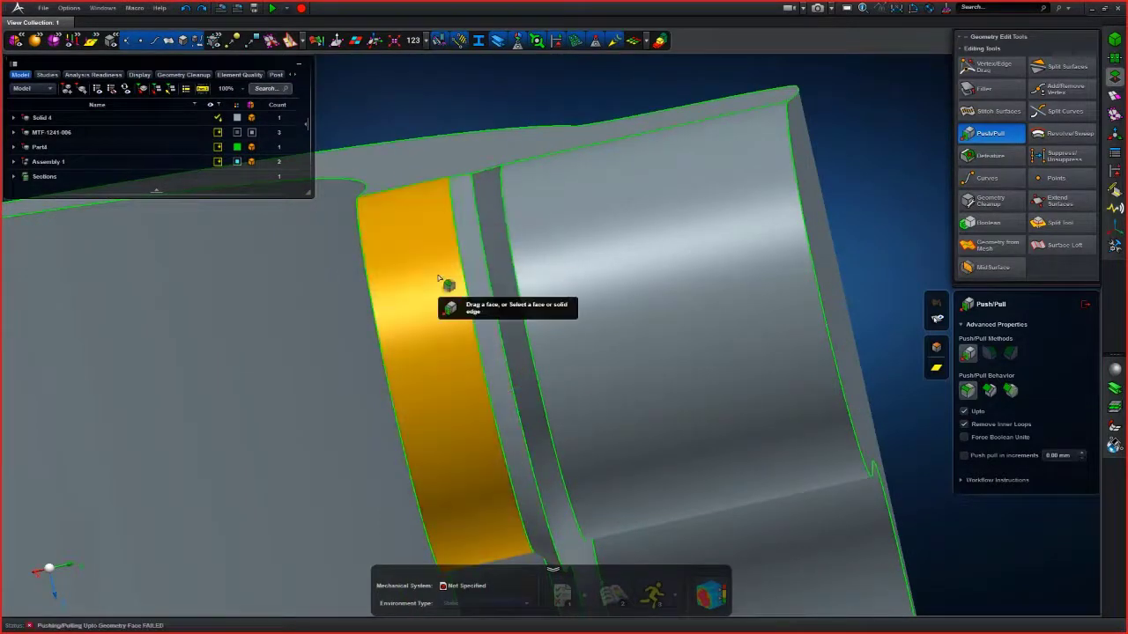
{"action": "scroll", "coordinate": [454, 297], "scroll_direction": "down", "scroll_amount": 3}
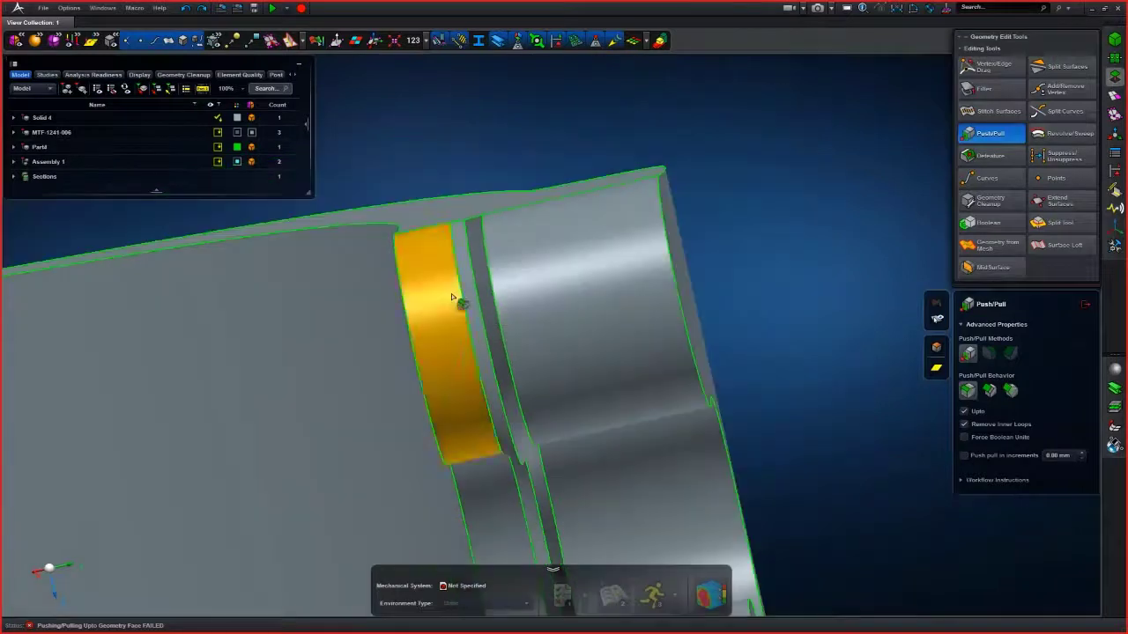
{"action": "middle_click_drag", "start_coordinate": [453, 296], "coordinate": [437, 206]}
{"action": "left_click", "coordinate": [467, 185]}
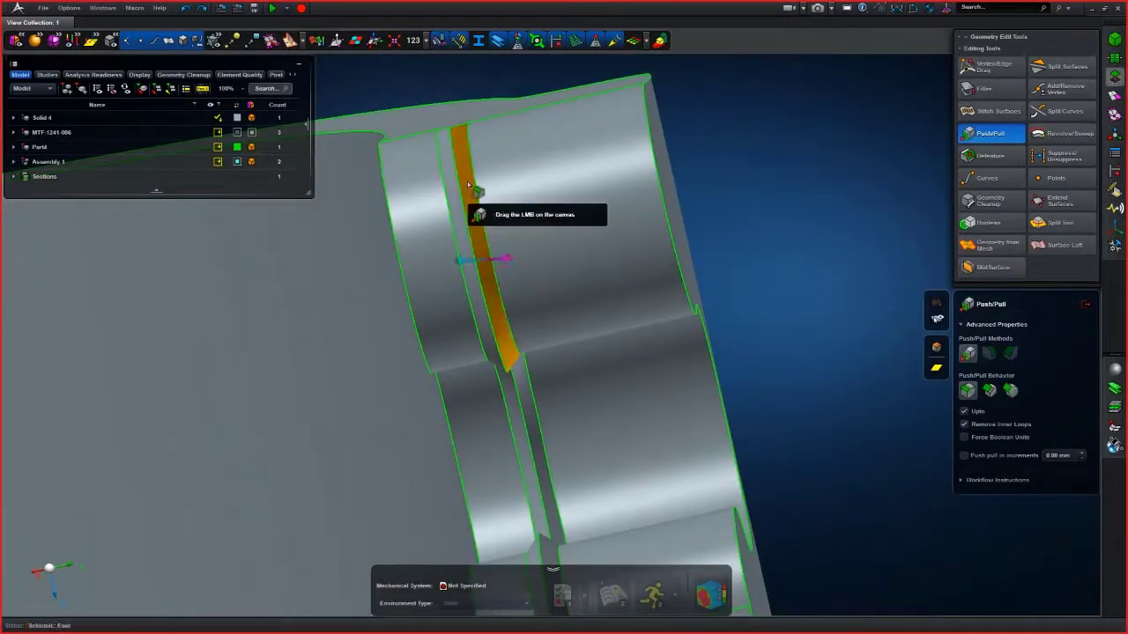
{"action": "left_click", "coordinate": [513, 181]}
{"action": "middle_click_drag", "start_coordinate": [513, 182], "coordinate": [517, 180]}
{"action": "scroll", "coordinate": [518, 180], "scroll_direction": "down", "scroll_amount": 5}
{"action": "middle_click_drag", "start_coordinate": [595, 411], "coordinate": [576, 390]}
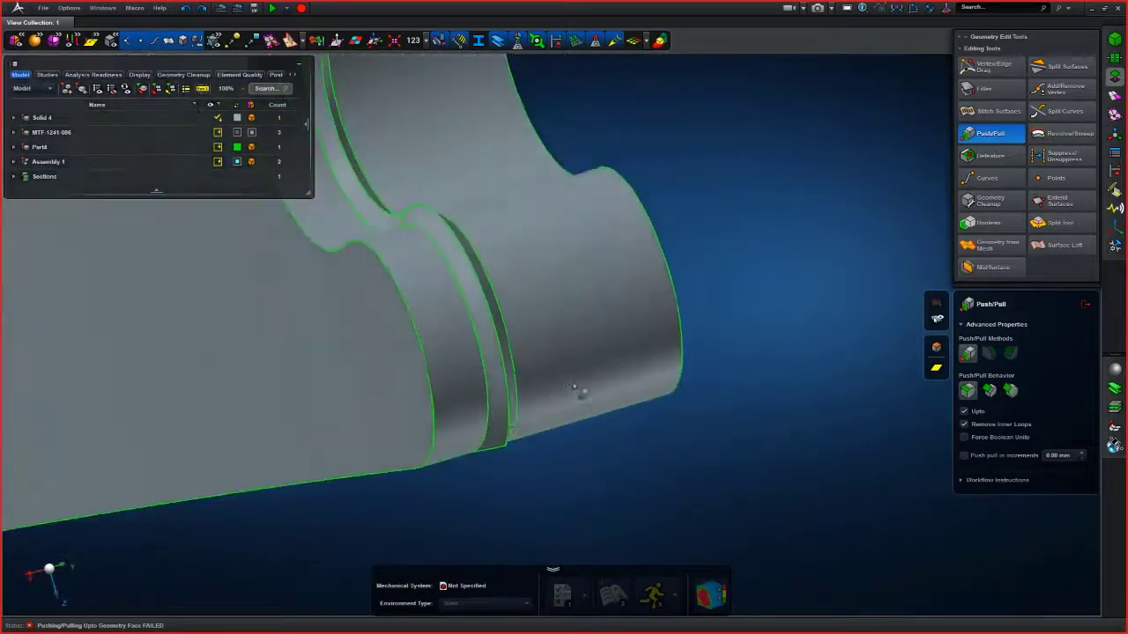
- Push a groove side face on the joint up to the opposite face with Push/Pull
{"action": "left_click", "coordinate": [496, 423]}
{"action": "left_click", "coordinate": [470, 411]}
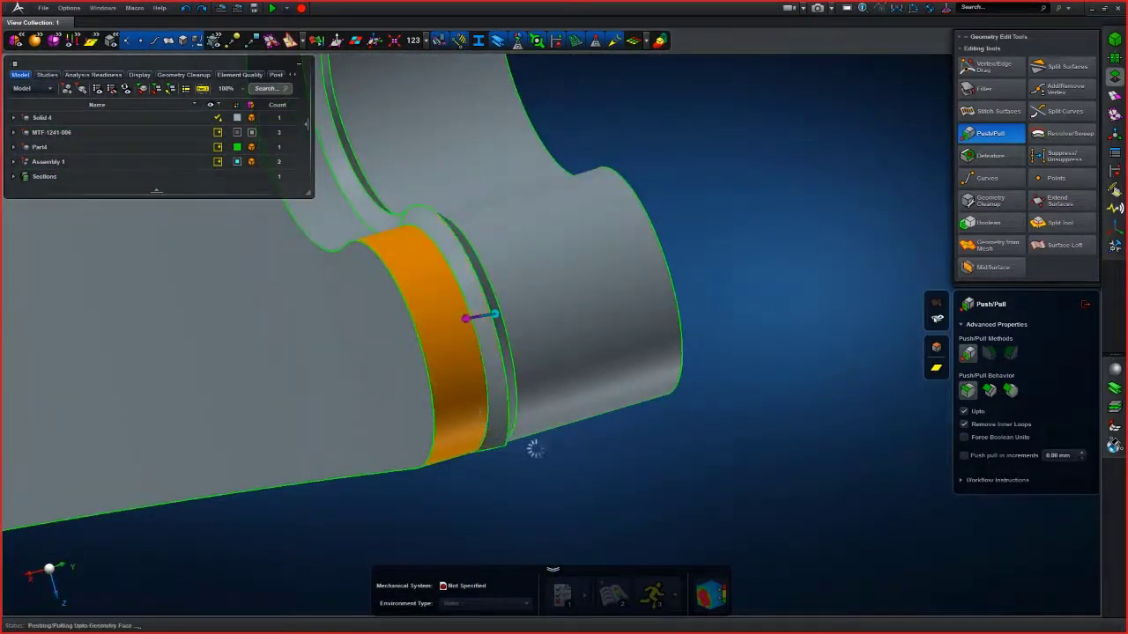
{"action": "middle_click_drag", "start_coordinate": [543, 449], "coordinate": [536, 289]}
{"action": "scroll", "coordinate": [474, 255], "scroll_direction": "up", "scroll_amount": 5}
{"action": "middle_click_drag", "start_coordinate": [475, 255], "coordinate": [682, 217]}
{"action": "left_click", "coordinate": [520, 338]}
{"action": "left_click", "coordinate": [384, 359]}
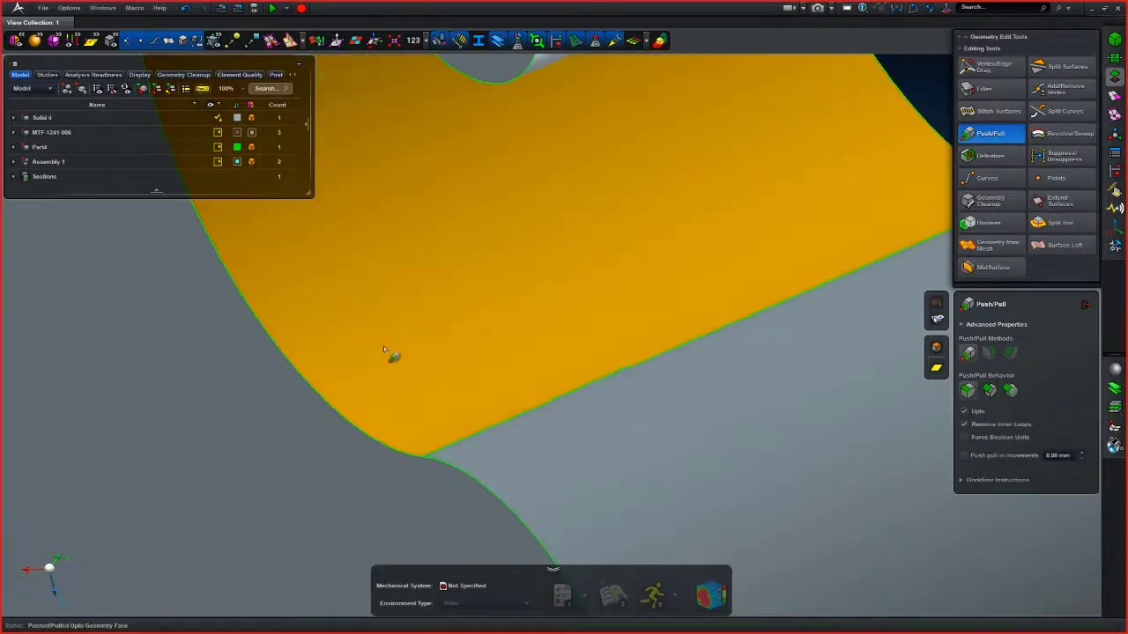
- Try to push another groove face on the upper lug up to the adjacent face
{"action": "scroll", "coordinate": [447, 328], "scroll_direction": "down", "scroll_amount": 5}
{"action": "middle_click_drag", "start_coordinate": [451, 304], "coordinate": [728, 267]}
{"action": "scroll", "coordinate": [625, 221], "scroll_direction": "up", "scroll_amount": 3}
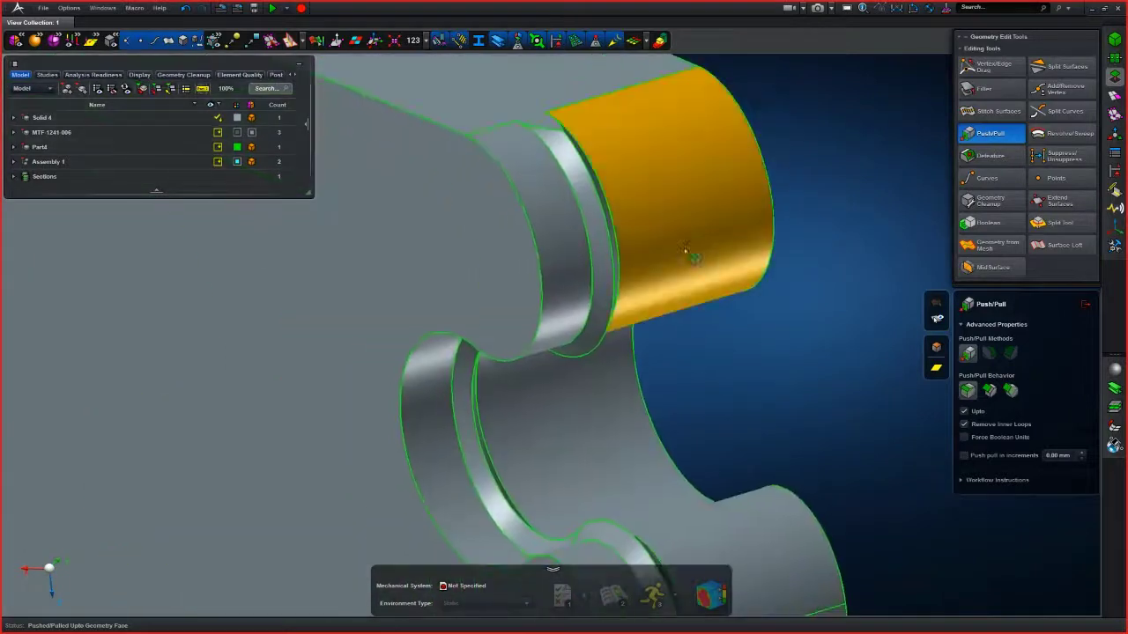
{"action": "left_click_drag", "start_coordinate": [607, 254], "coordinate": [574, 249]}
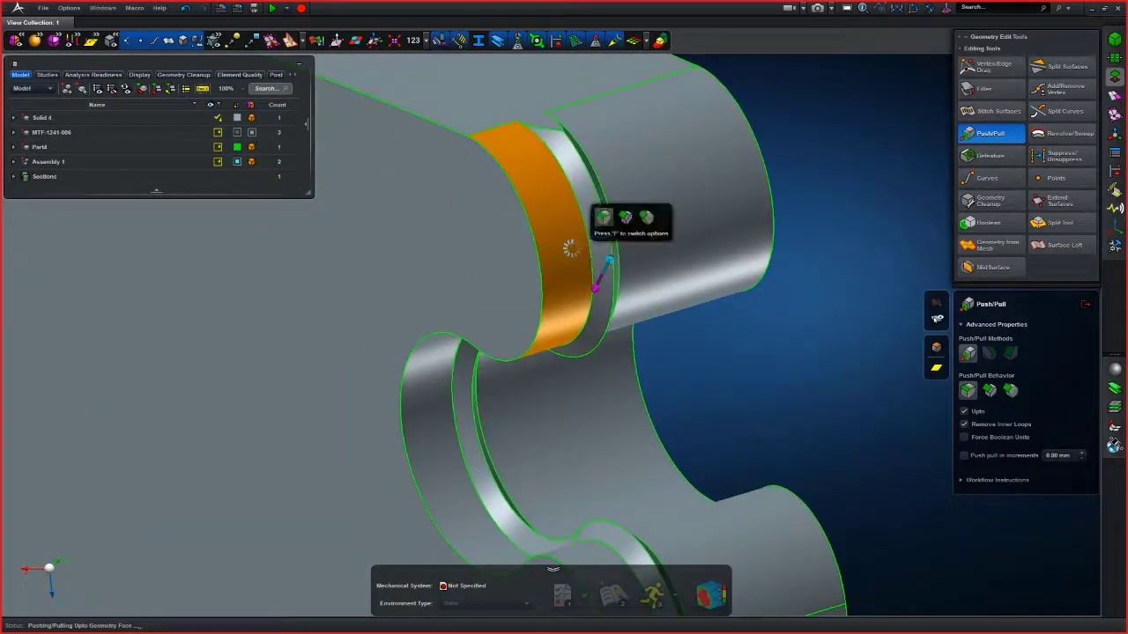
{"action": "scroll", "coordinate": [701, 312], "scroll_direction": "down", "scroll_amount": 3}
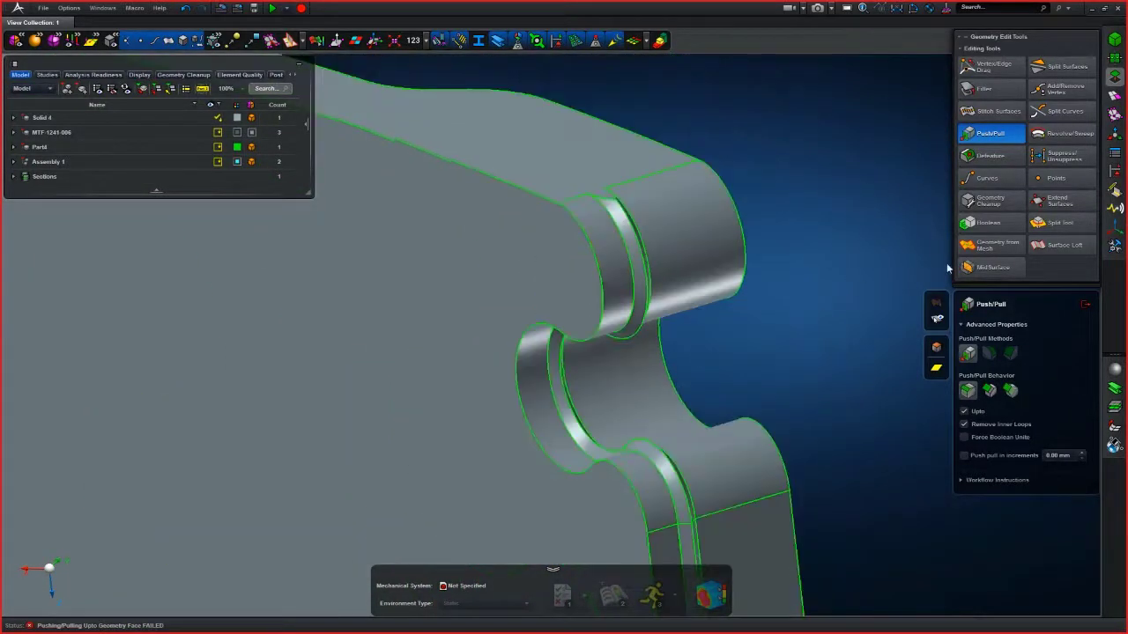
- Apply Geometry Cleanup to the solid using the Clean Topology method with 0.01 mm tolerance
{"action": "left_click", "coordinate": [990, 201]}
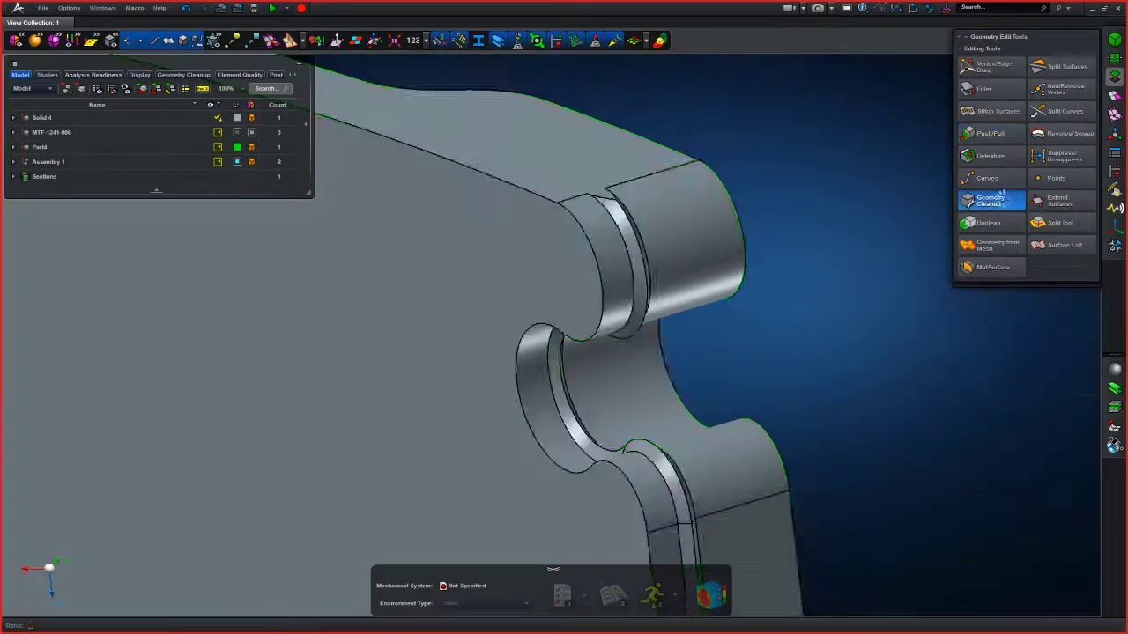
{"action": "left_click", "coordinate": [1084, 307]}
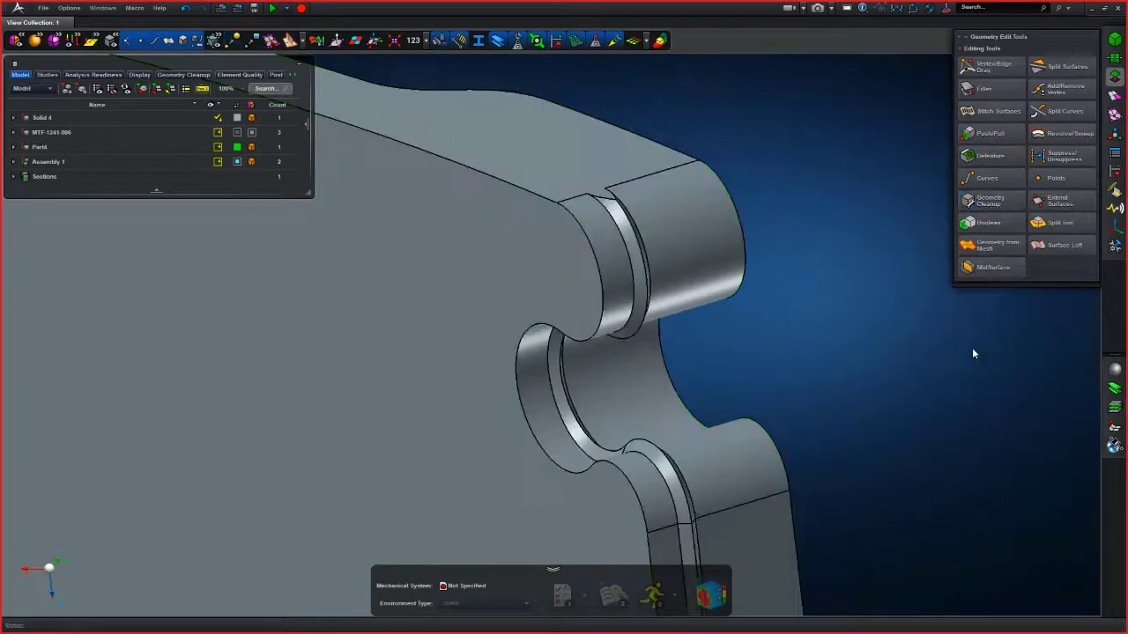
{"action": "left_click", "coordinate": [984, 204]}
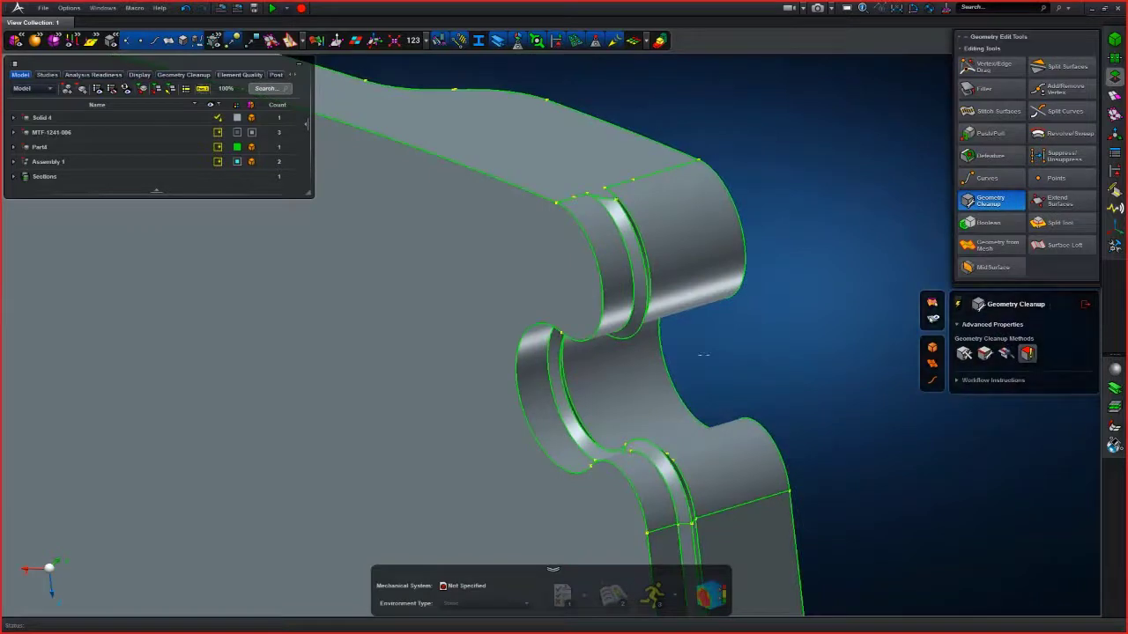
{"action": "left_click", "coordinate": [682, 296]}
{"action": "middle_click", "coordinate": [763, 299]}
{"action": "middle_click_drag", "start_coordinate": [843, 335], "coordinate": [793, 323]}
{"action": "left_click", "coordinate": [963, 353]}
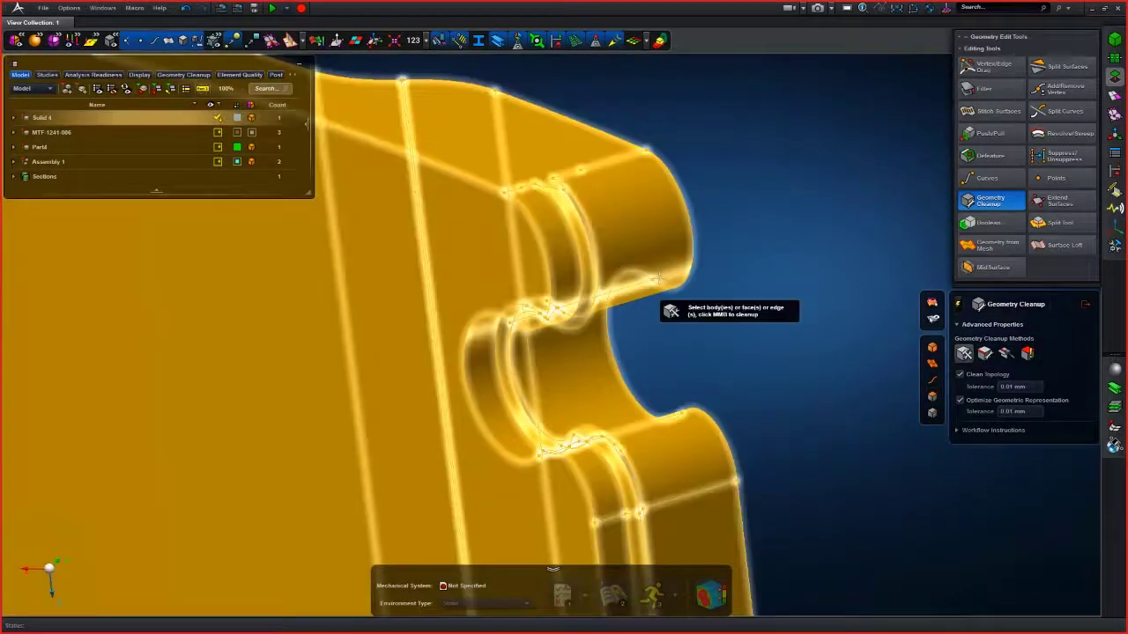
{"action": "left_click", "coordinate": [667, 286]}
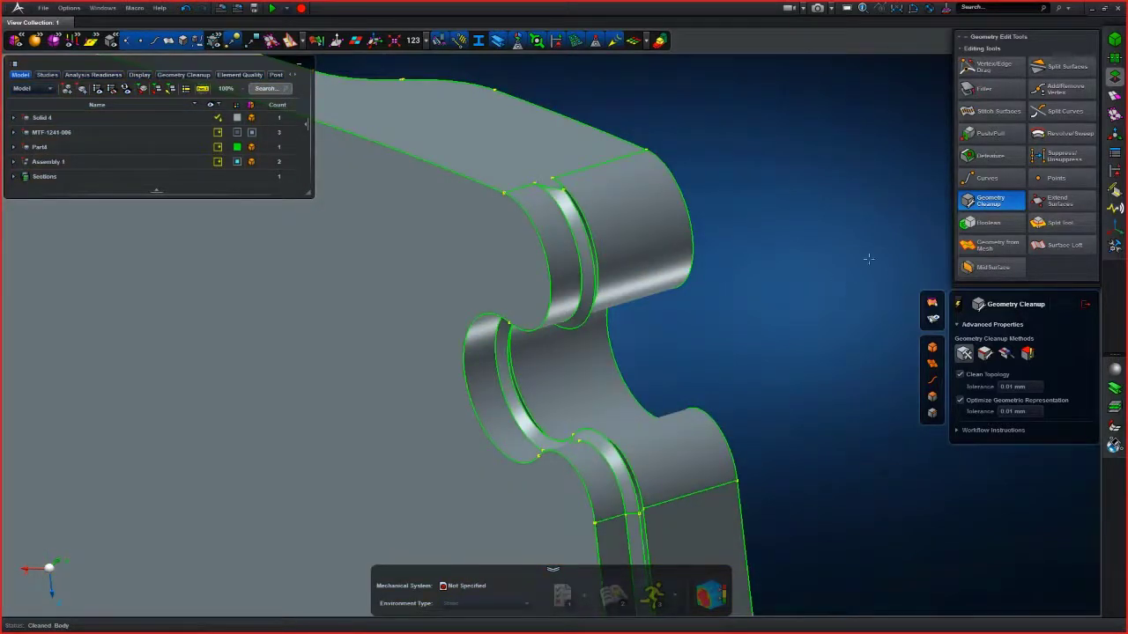
- Select the joint's groove faces with Defeature, try to delete them, and close the tool
{"action": "left_click", "coordinate": [969, 159]}
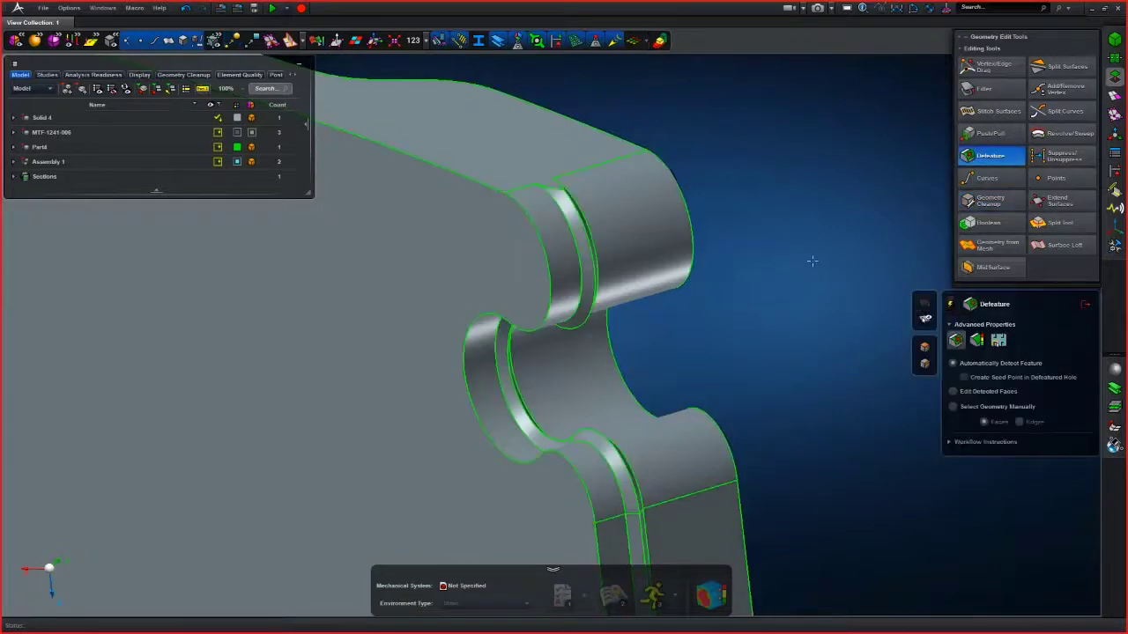
{"action": "scroll", "coordinate": [574, 267], "scroll_direction": "up", "scroll_amount": 6}
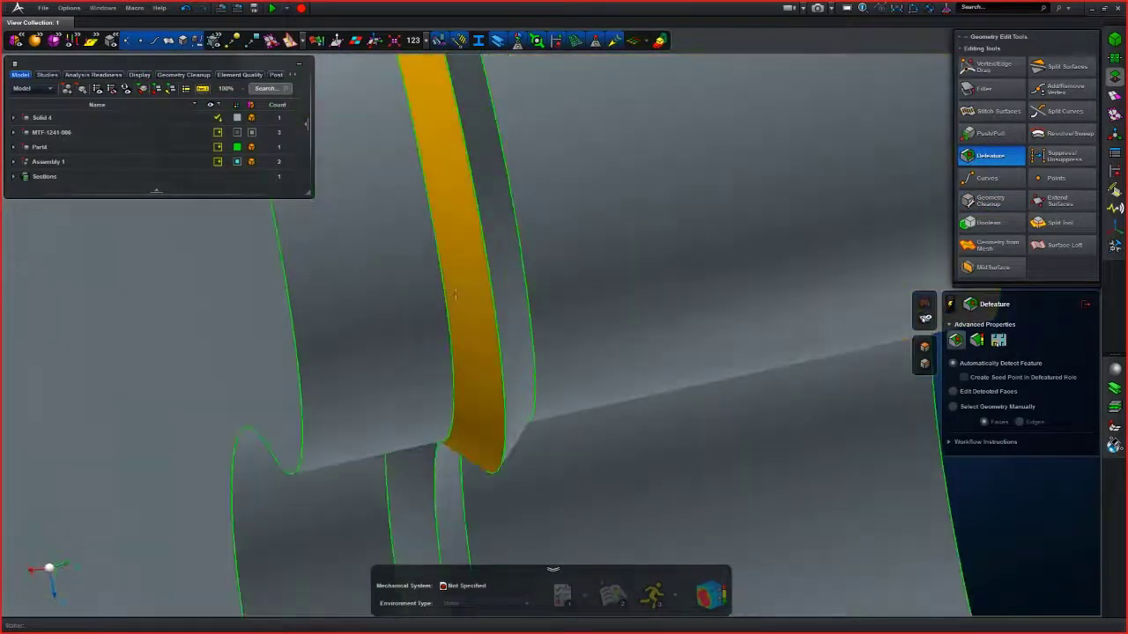
{"action": "left_click", "coordinate": [467, 295]}
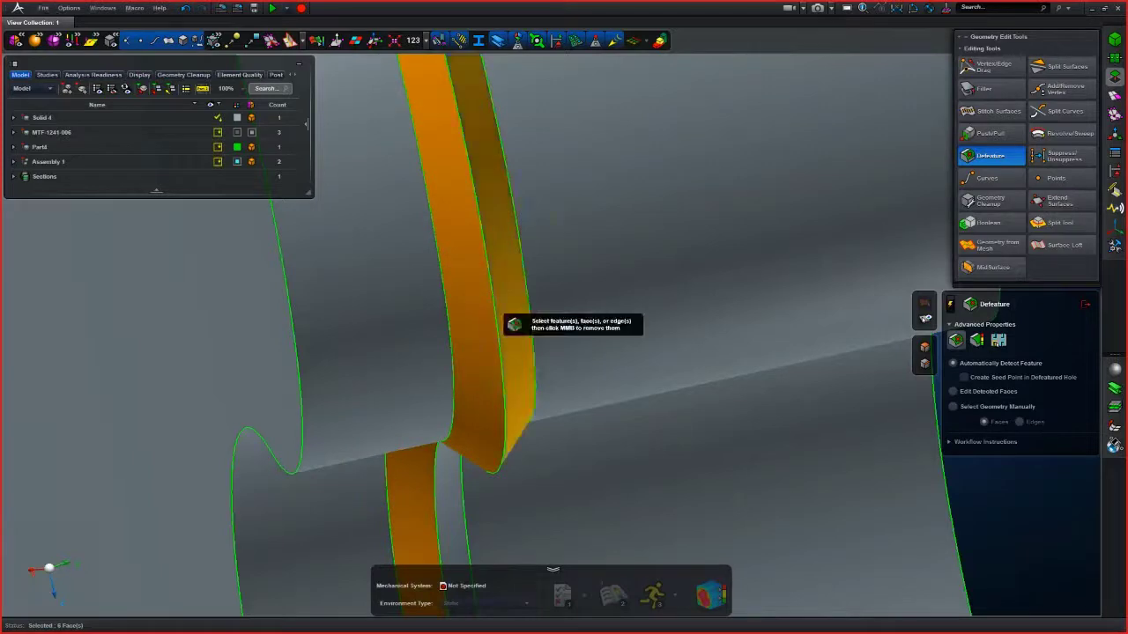
{"action": "left_click", "coordinate": [503, 291]}
{"action": "scroll", "coordinate": [503, 291], "scroll_direction": "down", "scroll_amount": 6}
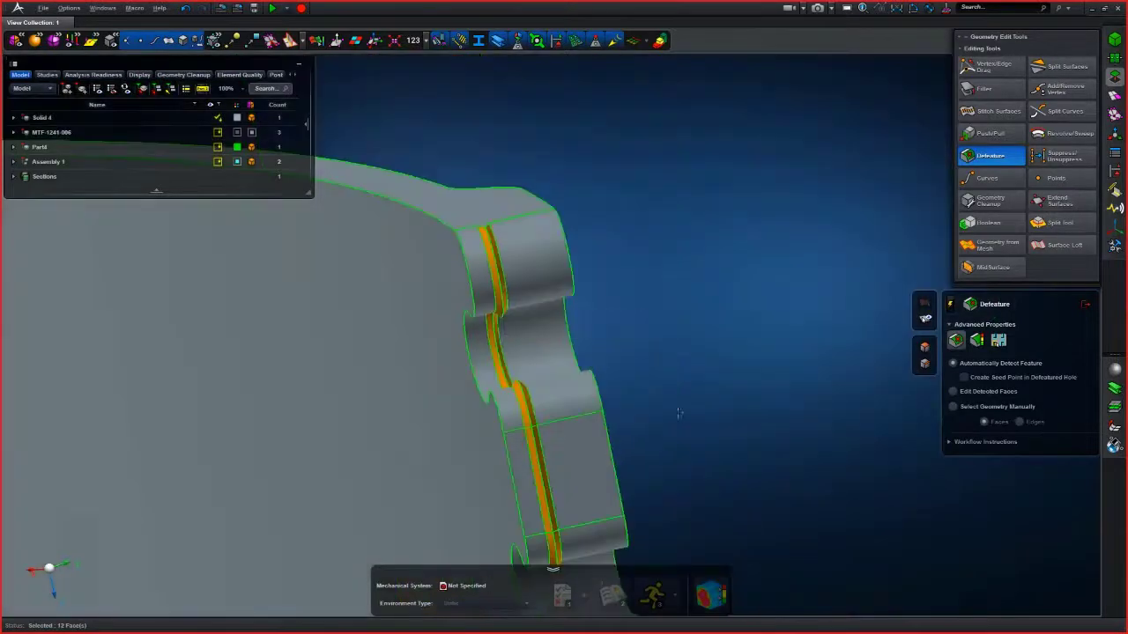
{"action": "right_click_drag", "start_coordinate": [718, 352], "coordinate": [747, 175]}
{"action": "middle_click_drag", "start_coordinate": [747, 176], "coordinate": [834, 179]}
{"action": "key", "text": "Delete"}
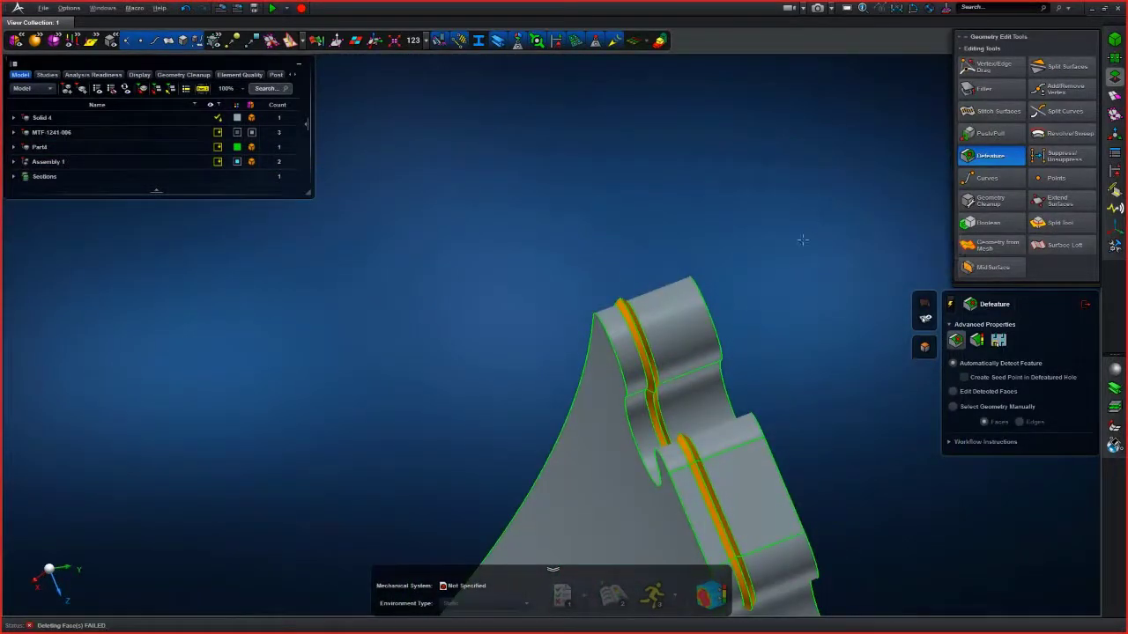
{"action": "middle_click_drag", "start_coordinate": [786, 266], "coordinate": [598, 79]}
{"action": "right_click_drag", "start_coordinate": [679, 244], "coordinate": [647, 111]}
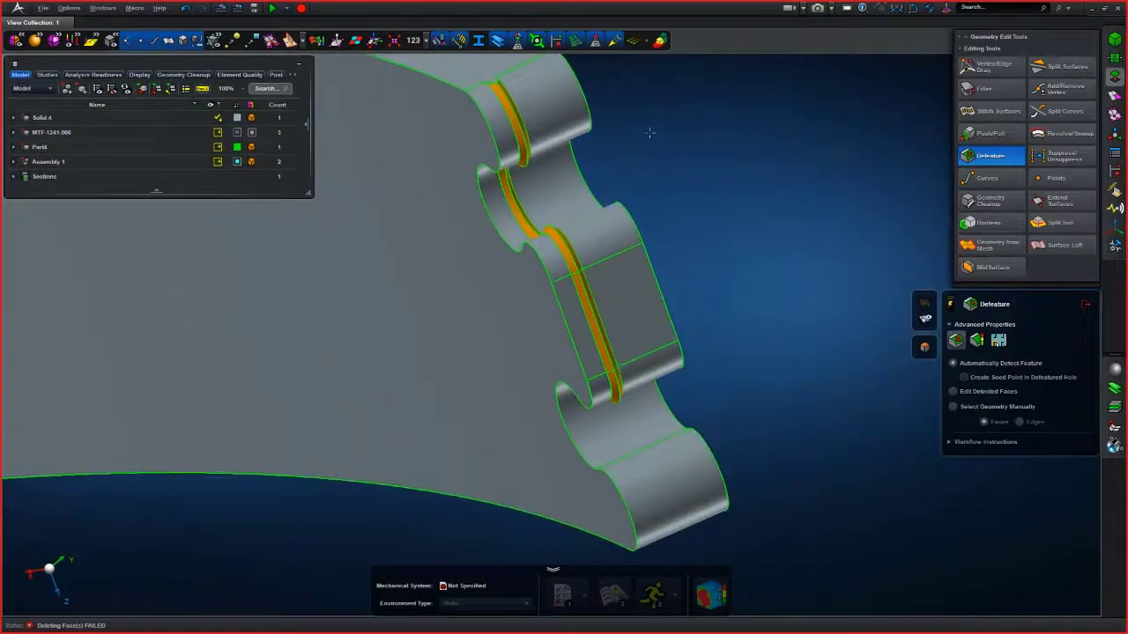
{"action": "scroll", "coordinate": [661, 166], "scroll_direction": "up", "scroll_amount": 4}
{"action": "right_click_drag", "start_coordinate": [663, 166], "coordinate": [680, 244]}
{"action": "mouse_move", "coordinate": [679, 244]}
{"action": "middle_mouse_down"}
{"action": "mouse_move", "coordinate": [673, 220]}
{"action": "mouse_move", "coordinate": [675, 230]}
{"action": "middle_mouse_up"}
{"action": "left_click", "coordinate": [1085, 304]}
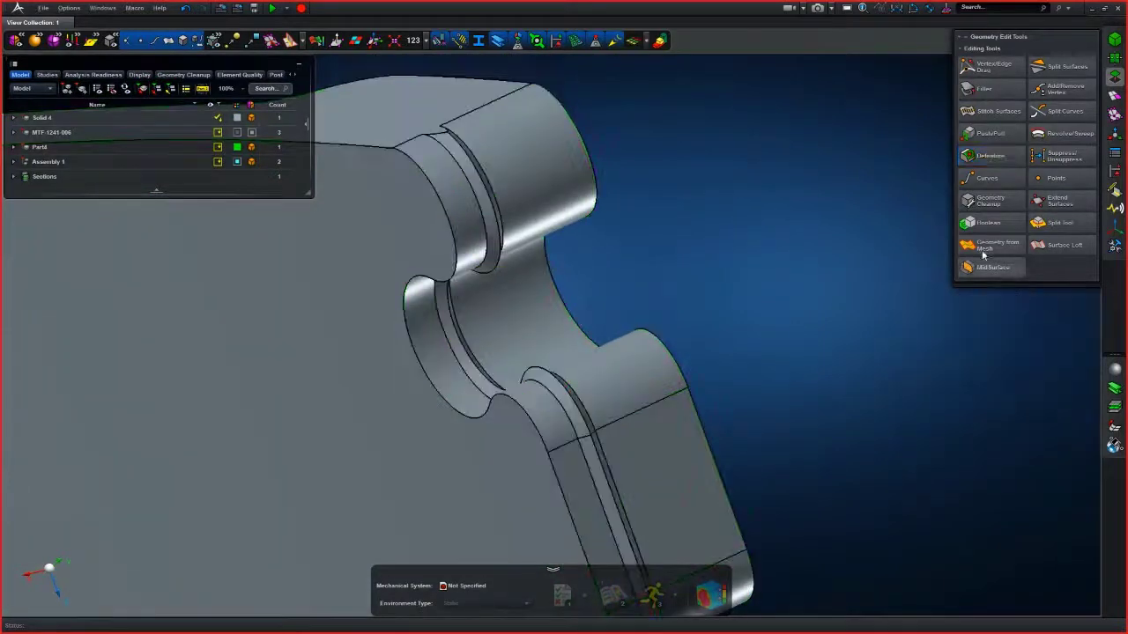
- Check the solid for small features with Geometry Cleanup's small-feature method at 0.25 mm tolerance
{"action": "left_click", "coordinate": [993, 204]}
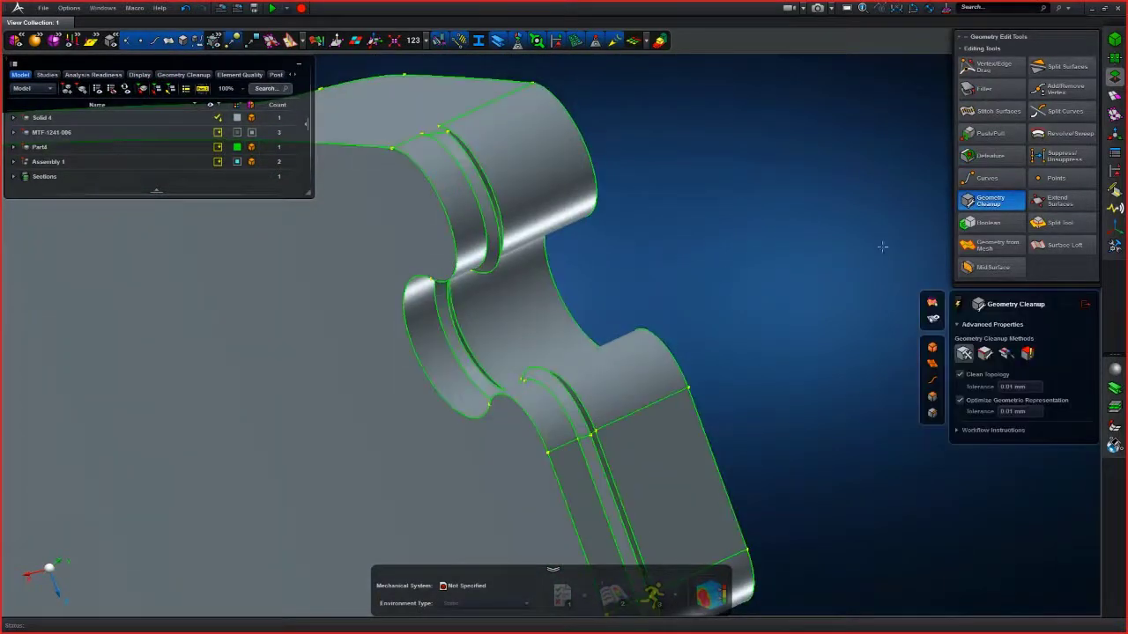
{"action": "left_click", "coordinate": [985, 353]}
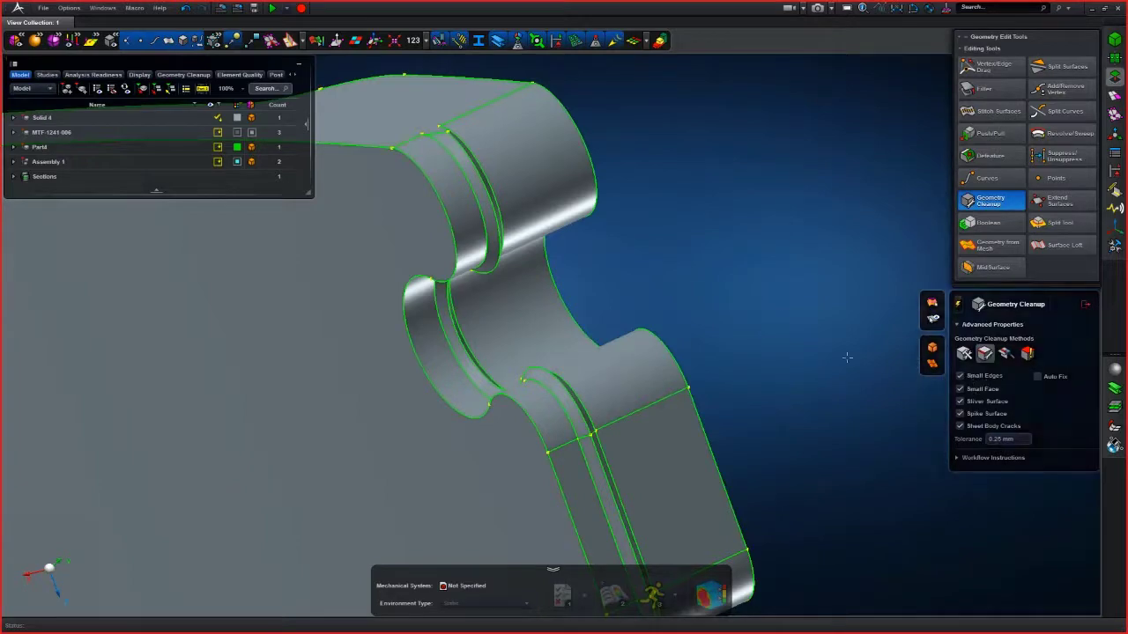
{"action": "left_click", "coordinate": [602, 340]}
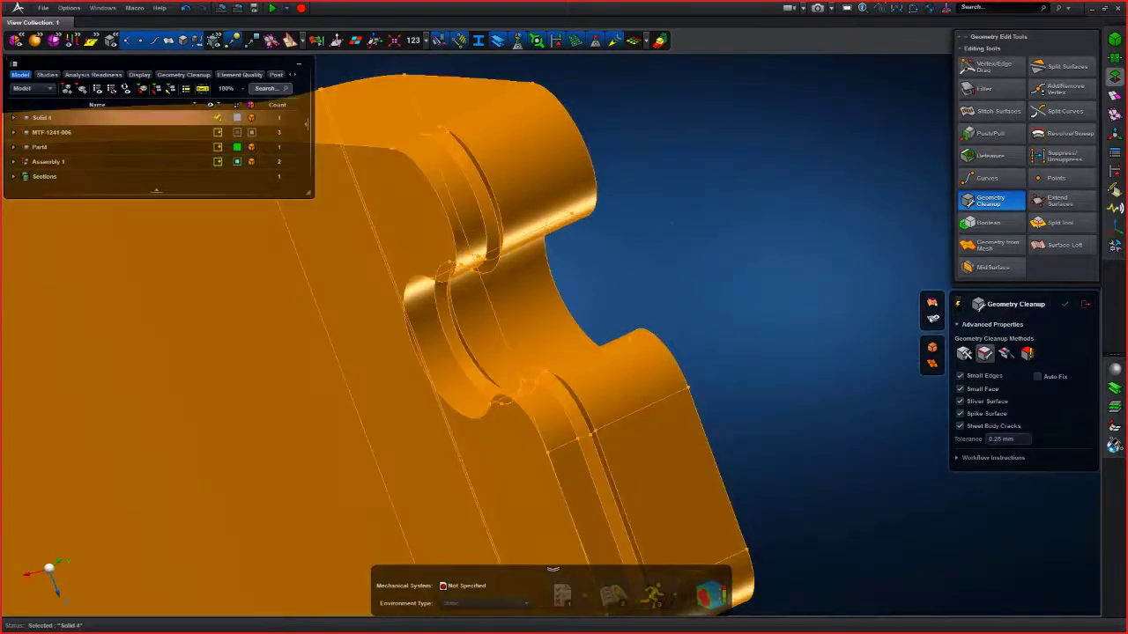
{"action": "middle_click", "coordinate": [669, 227]}
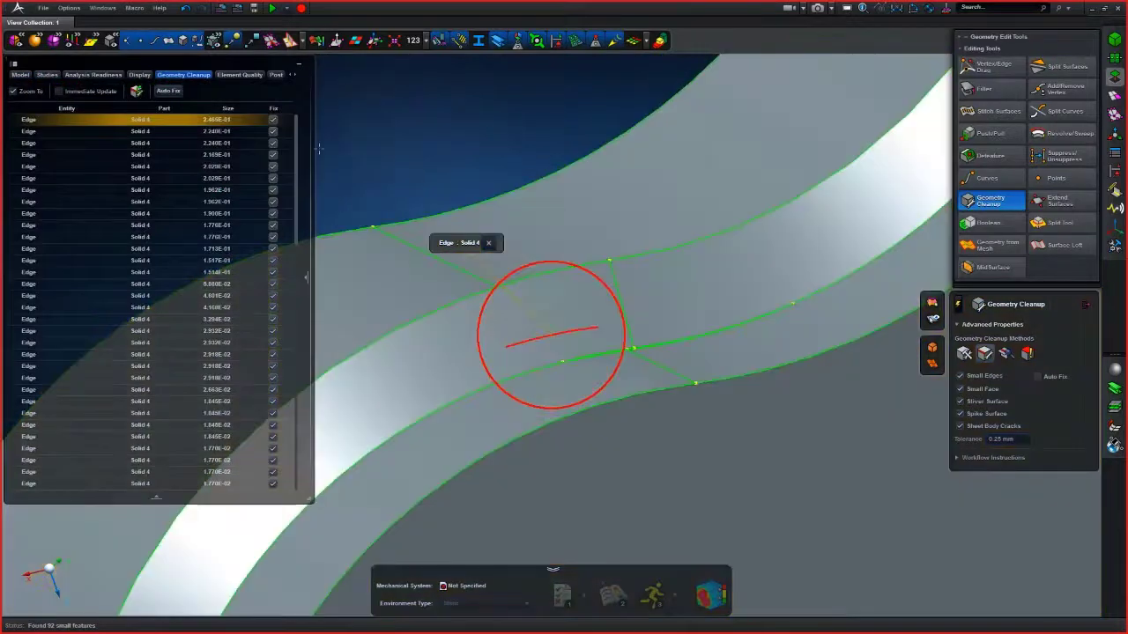
- Review the listed small edges, faces and slivers by zooming to each on the model
{"action": "mouse_move", "coordinate": [296, 147]}
{"action": "left_mouse_down"}
{"action": "mouse_move", "coordinate": [292, 374]}
{"action": "mouse_move", "coordinate": [287, 136]}
{"action": "left_mouse_up"}
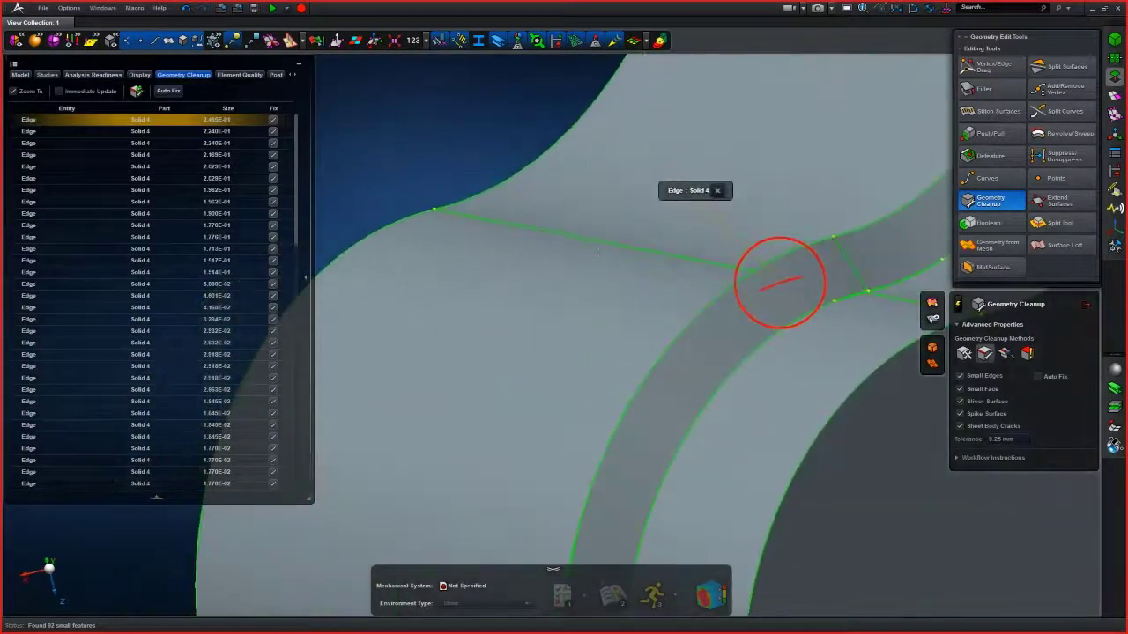
{"action": "middle_click_drag", "start_coordinate": [598, 252], "coordinate": [630, 269]}
{"action": "scroll", "coordinate": [432, 267], "scroll_direction": "up", "scroll_amount": 8}
{"action": "scroll", "coordinate": [630, 269], "scroll_direction": "up", "scroll_amount": 3}
{"action": "middle_click_drag", "start_coordinate": [476, 260], "coordinate": [681, 290]}
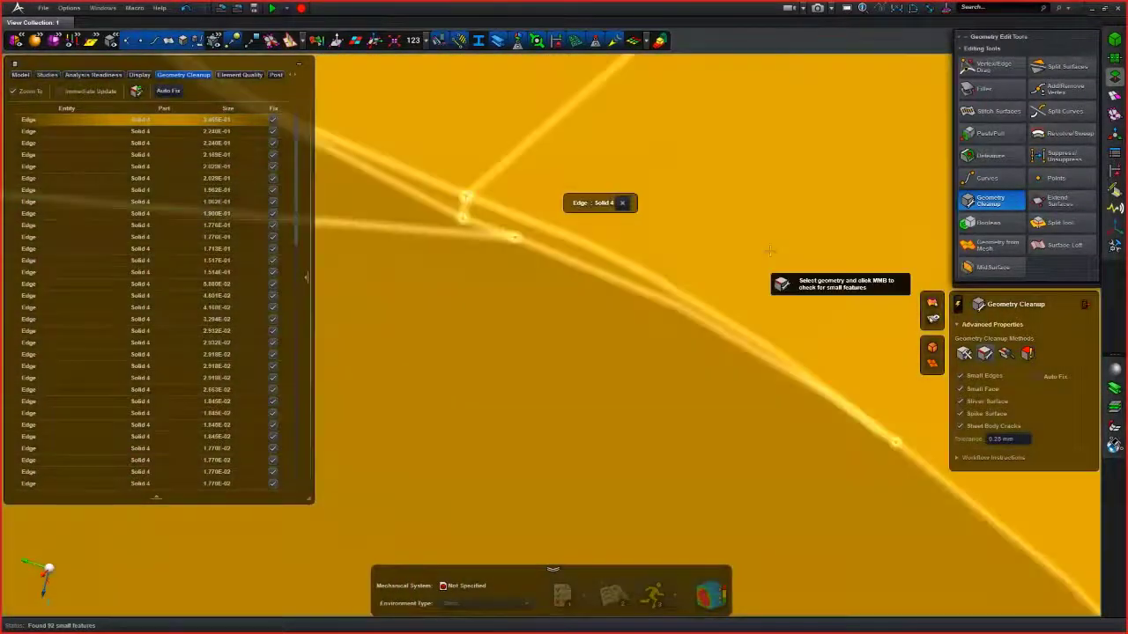
{"action": "middle_click_drag", "start_coordinate": [771, 251], "coordinate": [596, 315]}
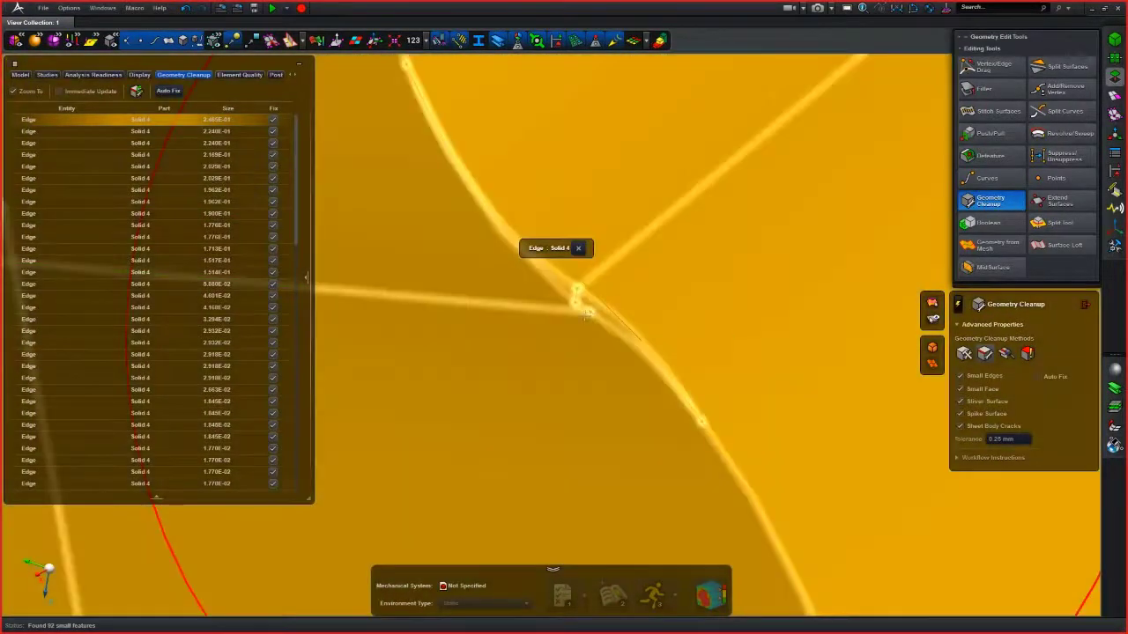
{"action": "middle_click_drag", "start_coordinate": [585, 313], "coordinate": [583, 313]}
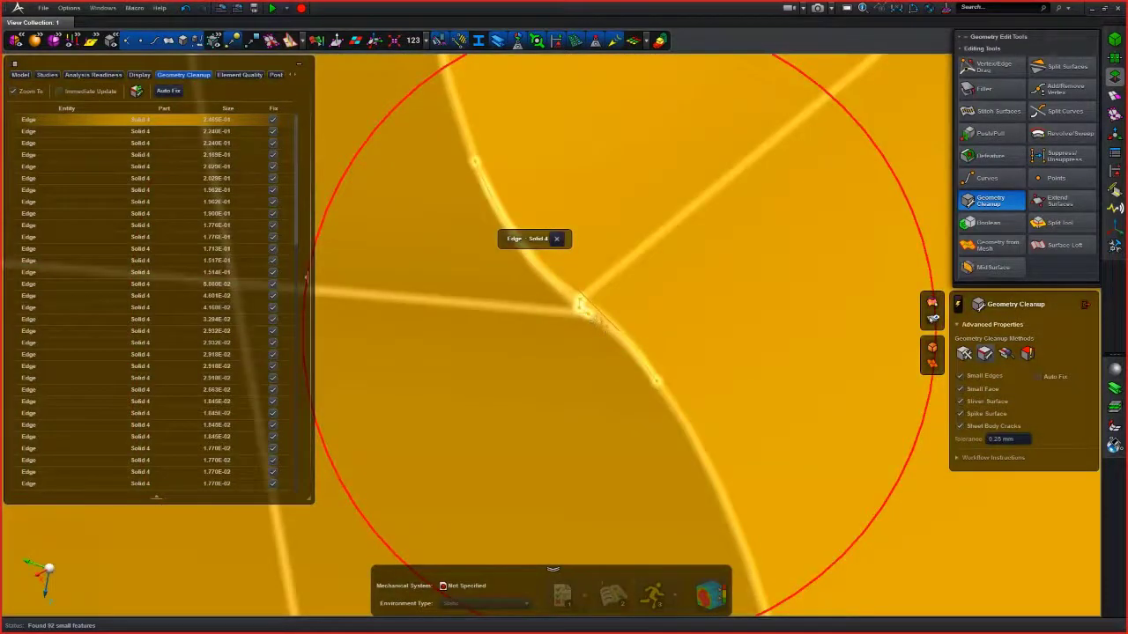
{"action": "scroll", "coordinate": [604, 297], "scroll_direction": "up", "scroll_amount": 3}
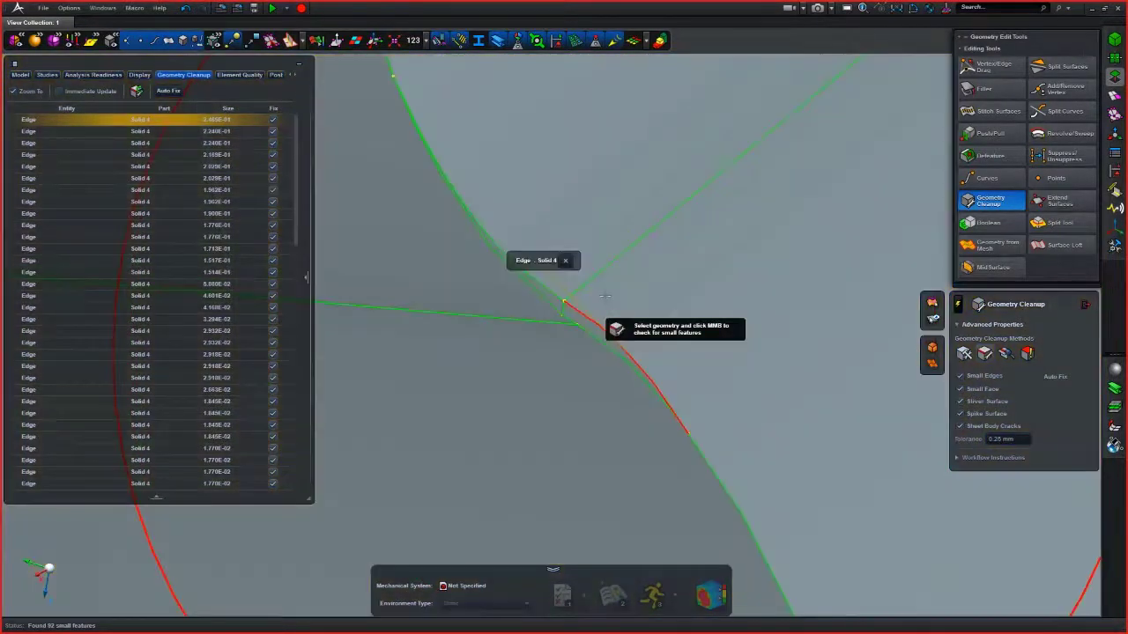
{"action": "scroll", "coordinate": [604, 297], "scroll_direction": "up", "scroll_amount": 2}
{"action": "scroll", "coordinate": [562, 327], "scroll_direction": "up", "scroll_amount": 2}
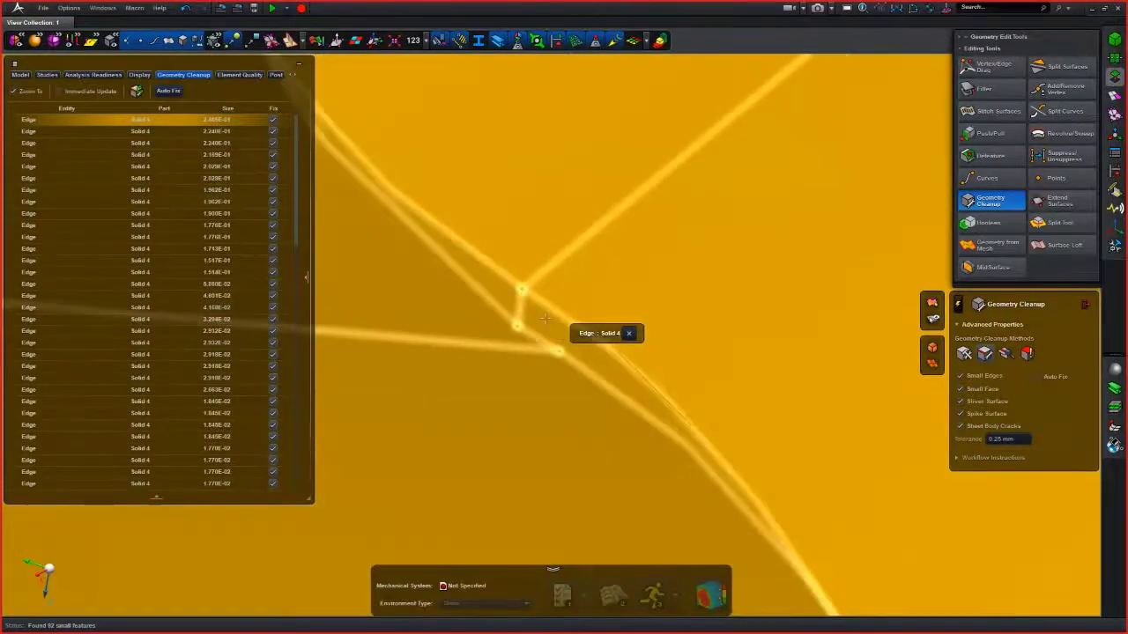
{"action": "scroll", "coordinate": [541, 319], "scroll_direction": "up", "scroll_amount": 3}
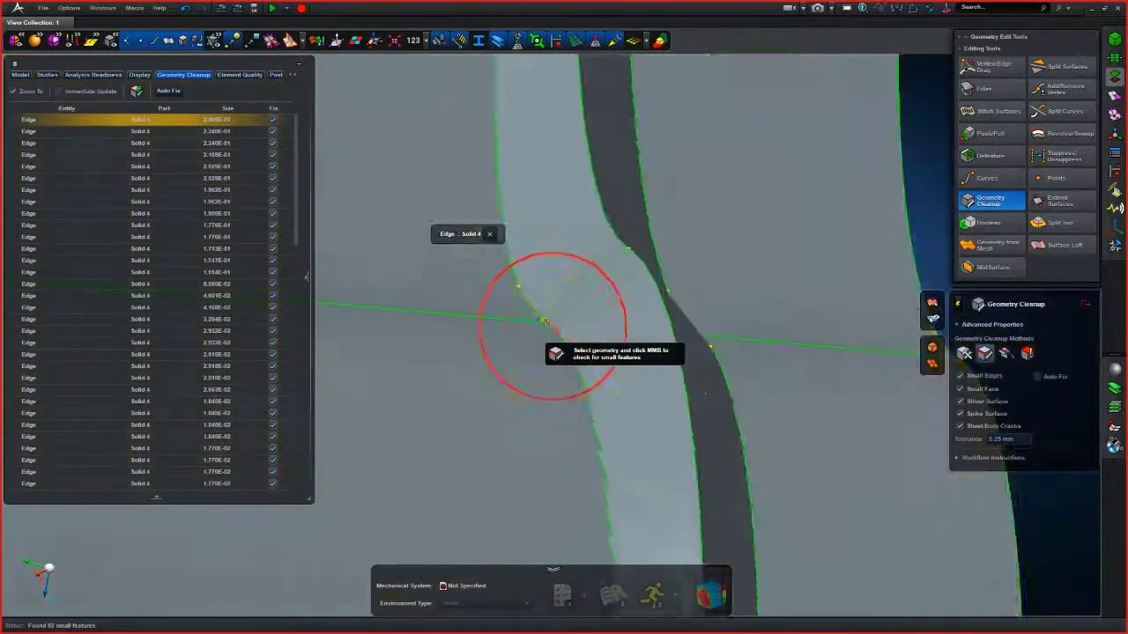
{"action": "scroll", "coordinate": [121, 168], "scroll_direction": "down", "scroll_amount": 10}
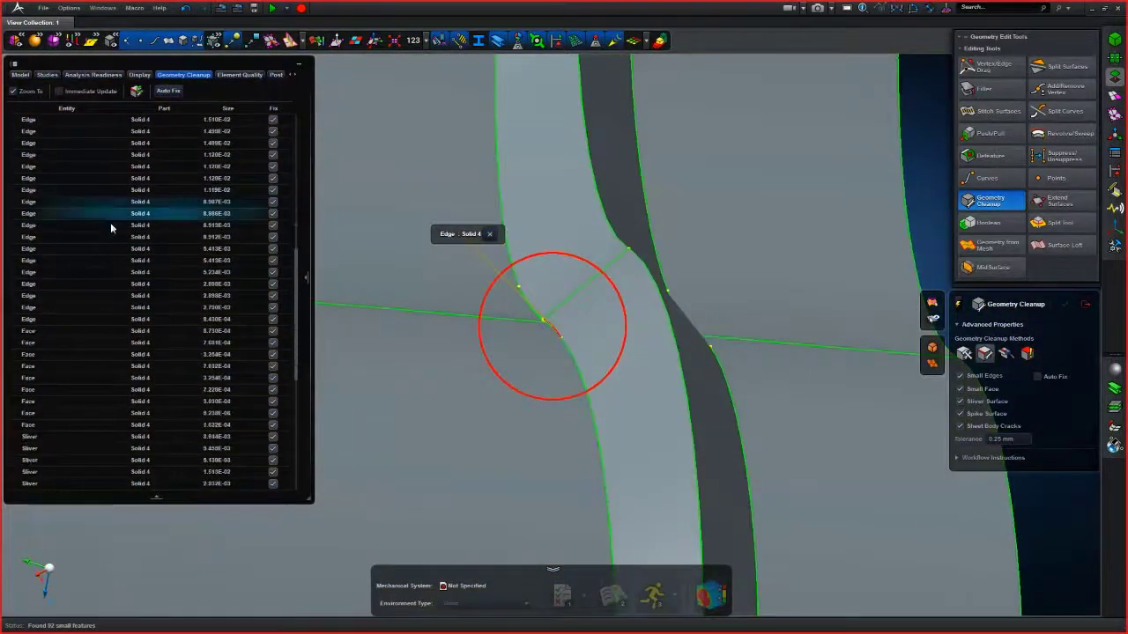
{"action": "left_click", "coordinate": [71, 343]}
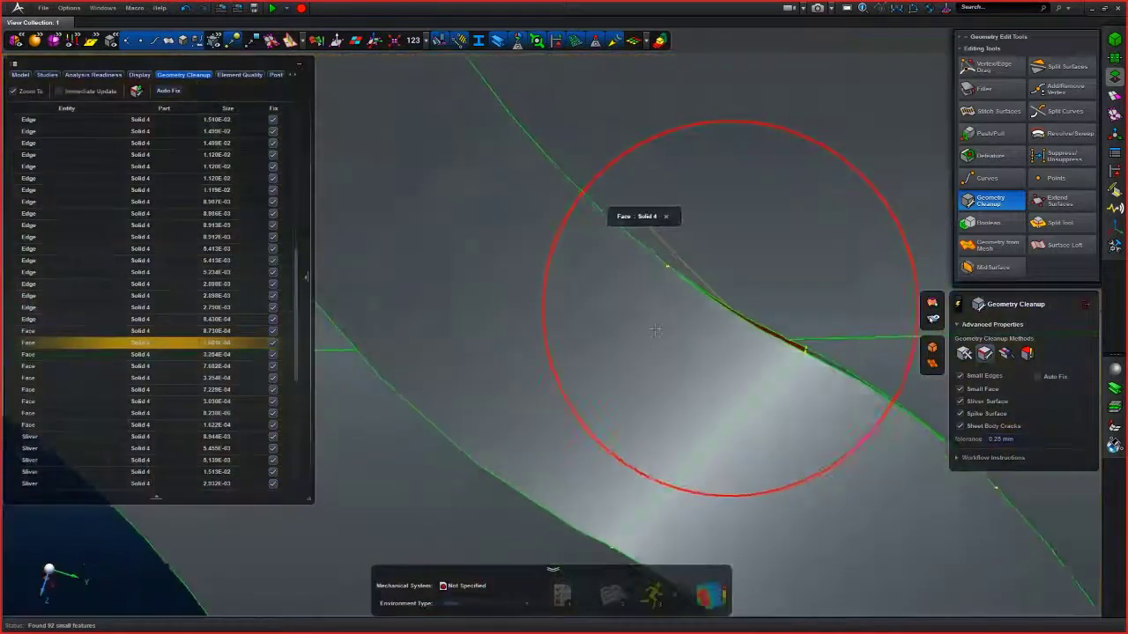
{"action": "scroll", "coordinate": [60, 403], "scroll_direction": "down", "scroll_amount": 3}
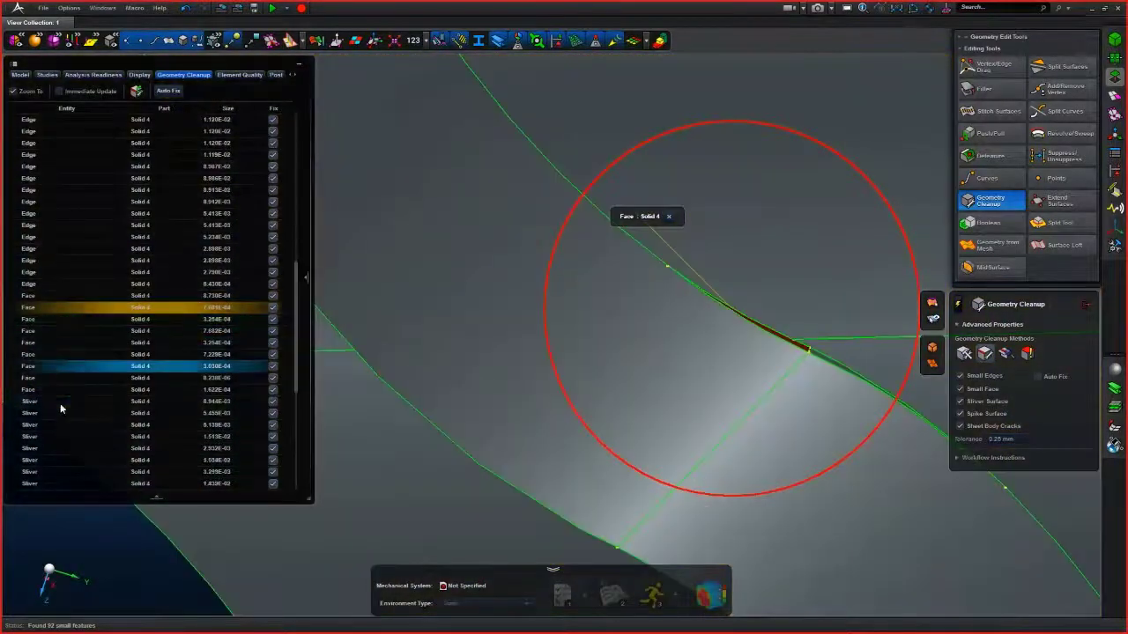
{"action": "left_click", "coordinate": [46, 414]}
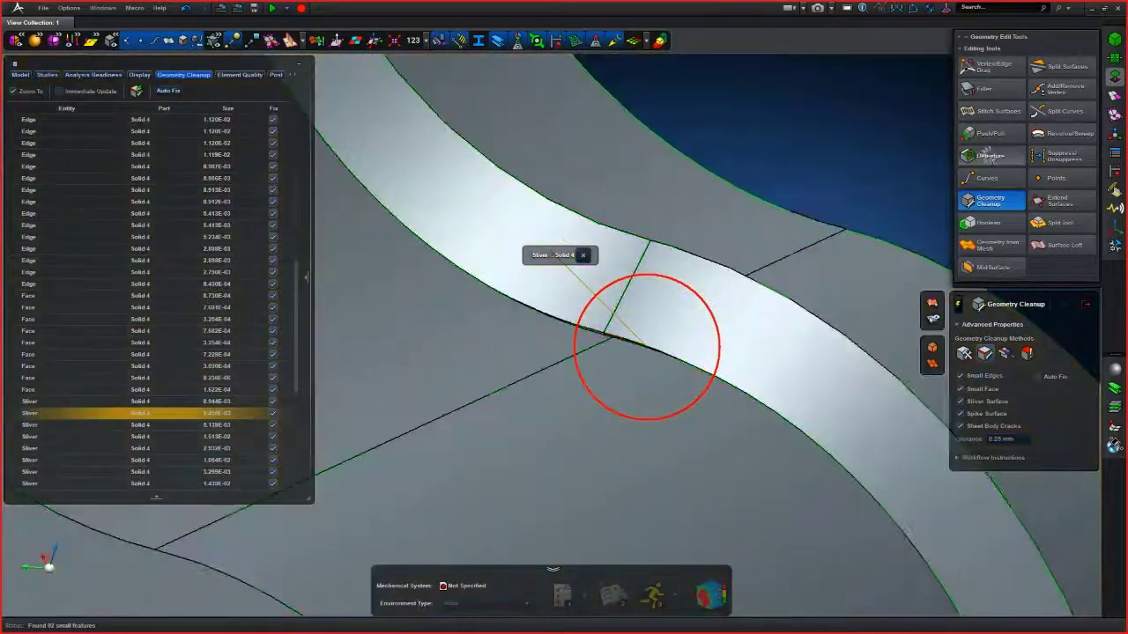
- Remove the selected sliver faces and another thin sliver face on the joint with Defeature
{"action": "left_click", "coordinate": [990, 156]}
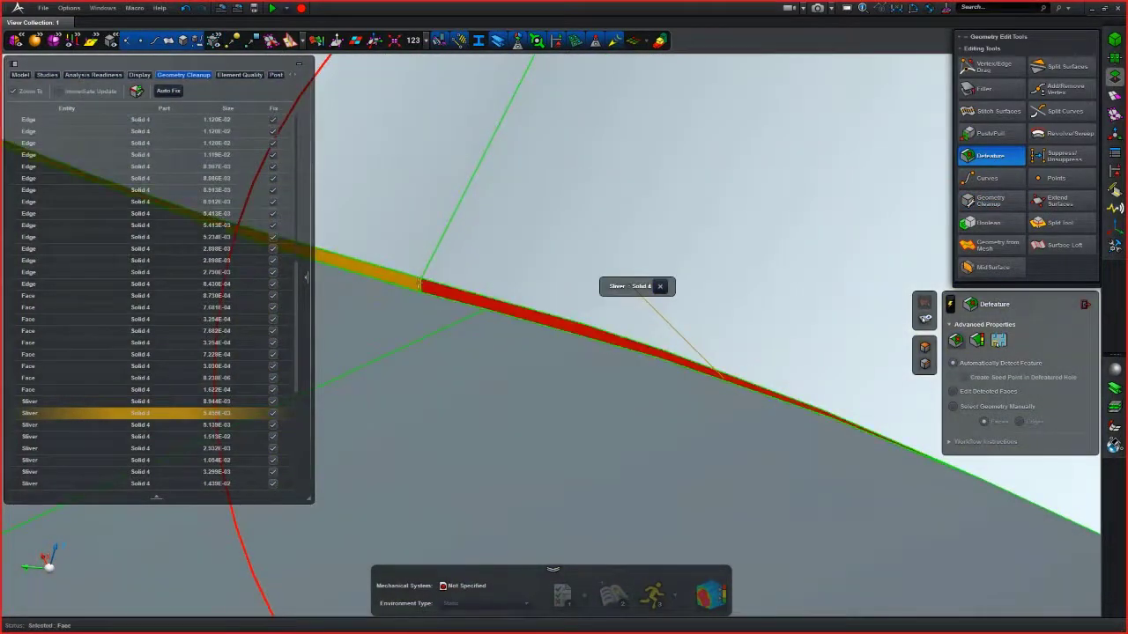
{"action": "left_click", "coordinate": [924, 312]}
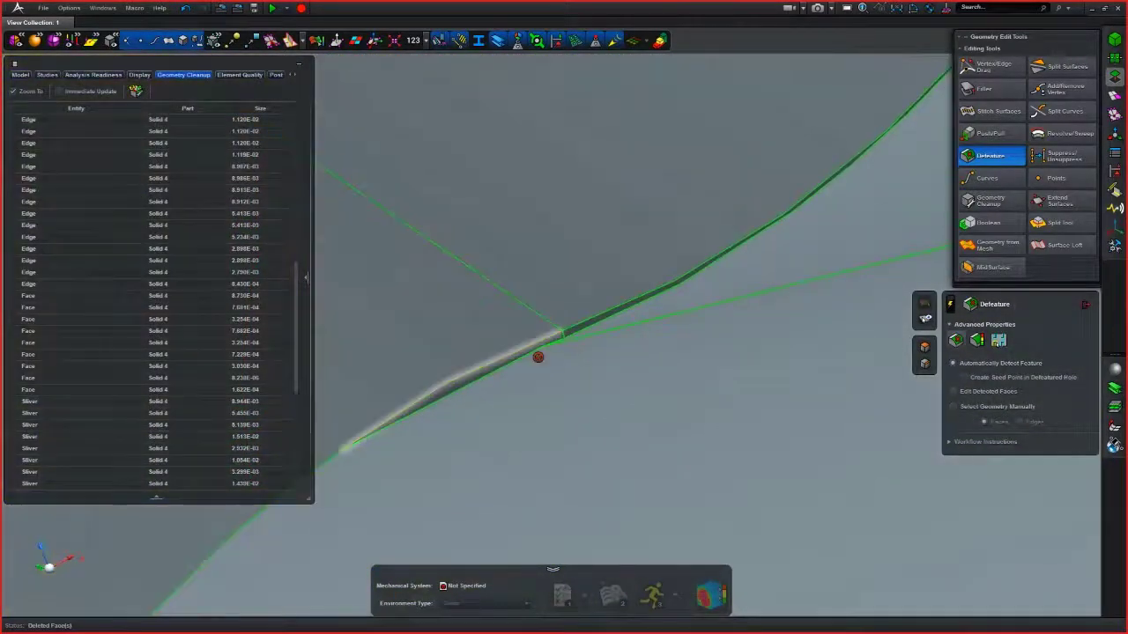
{"action": "scroll", "coordinate": [508, 362], "scroll_direction": "up", "scroll_amount": 3}
{"action": "left_click", "coordinate": [500, 362]}
{"action": "left_click", "coordinate": [618, 309]}
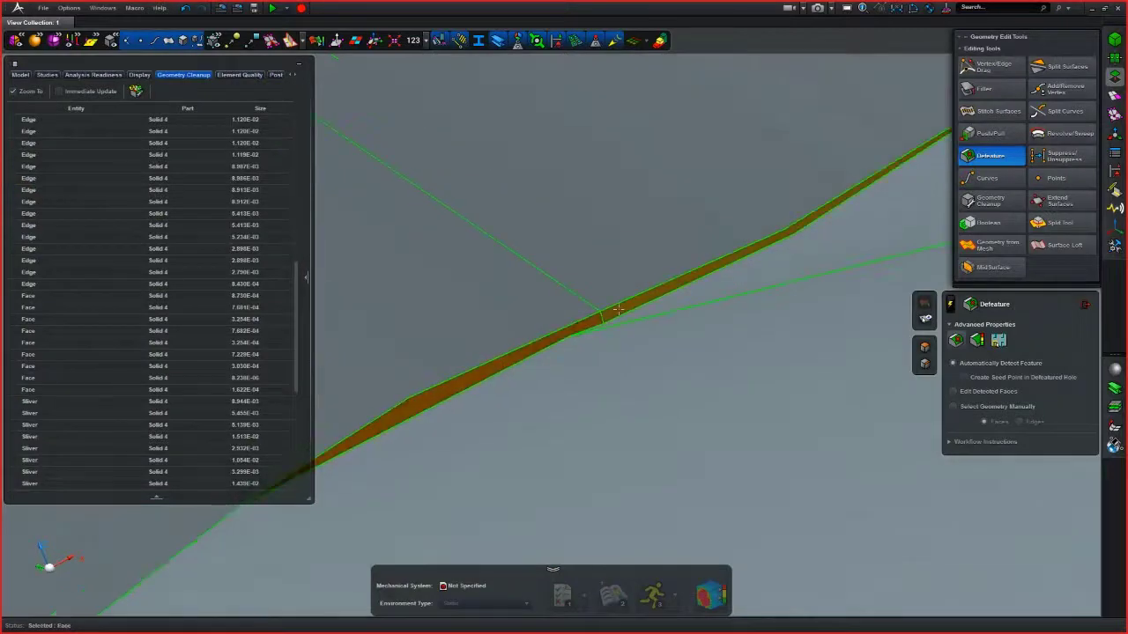
{"action": "middle_click", "coordinate": [619, 310]}
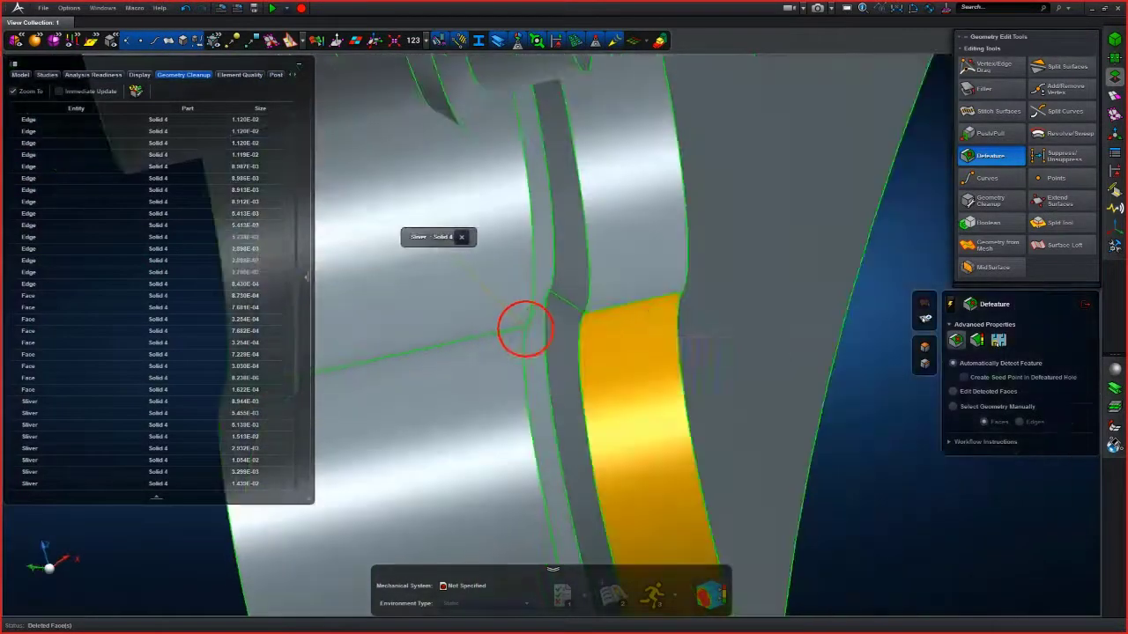
- Re-run the Geometry Cleanup small-feature check on the solid with Auto Fix enabled
{"action": "left_click", "coordinate": [248, 215]}
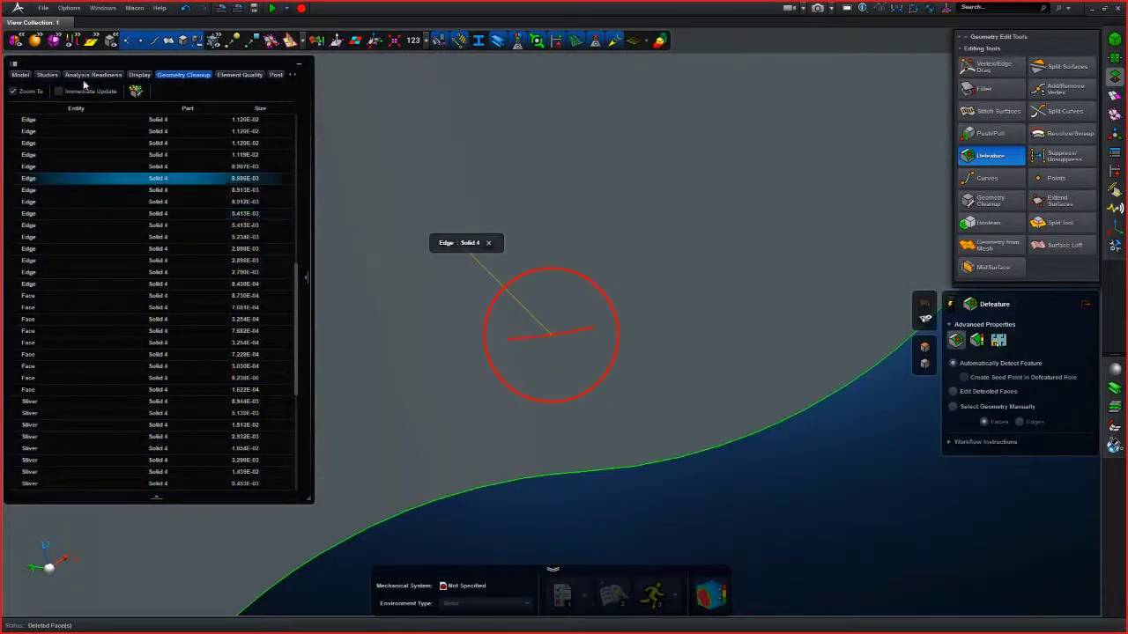
{"action": "scroll", "coordinate": [287, 298], "scroll_direction": "up", "scroll_amount": 1}
{"action": "left_click_drag", "start_coordinate": [295, 301], "coordinate": [296, 148]}
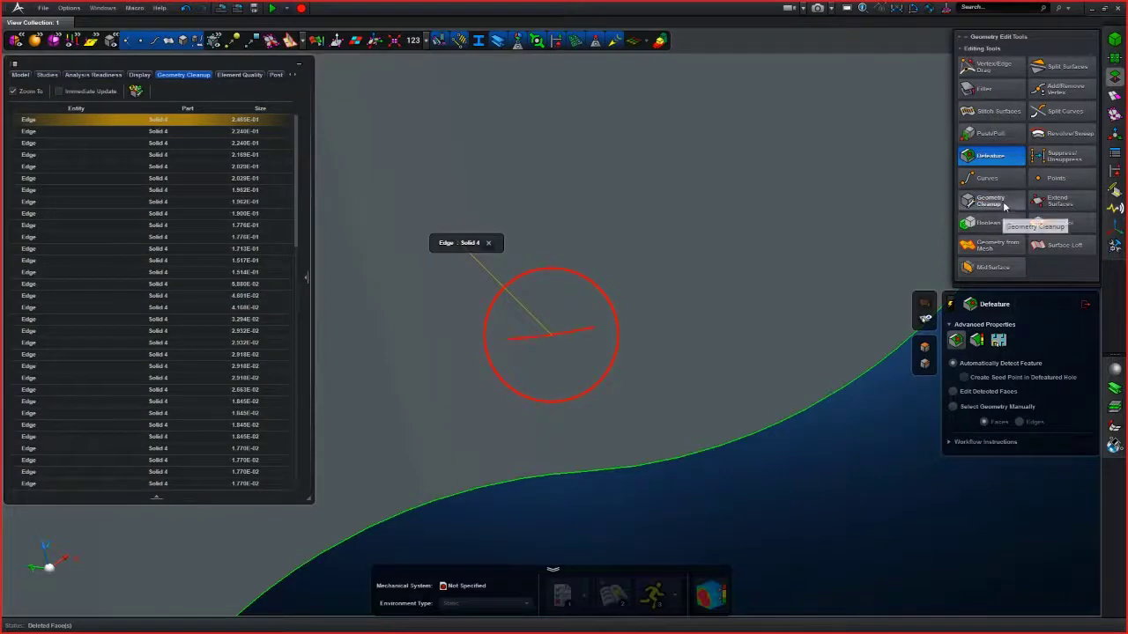
{"action": "left_click", "coordinate": [1004, 206]}
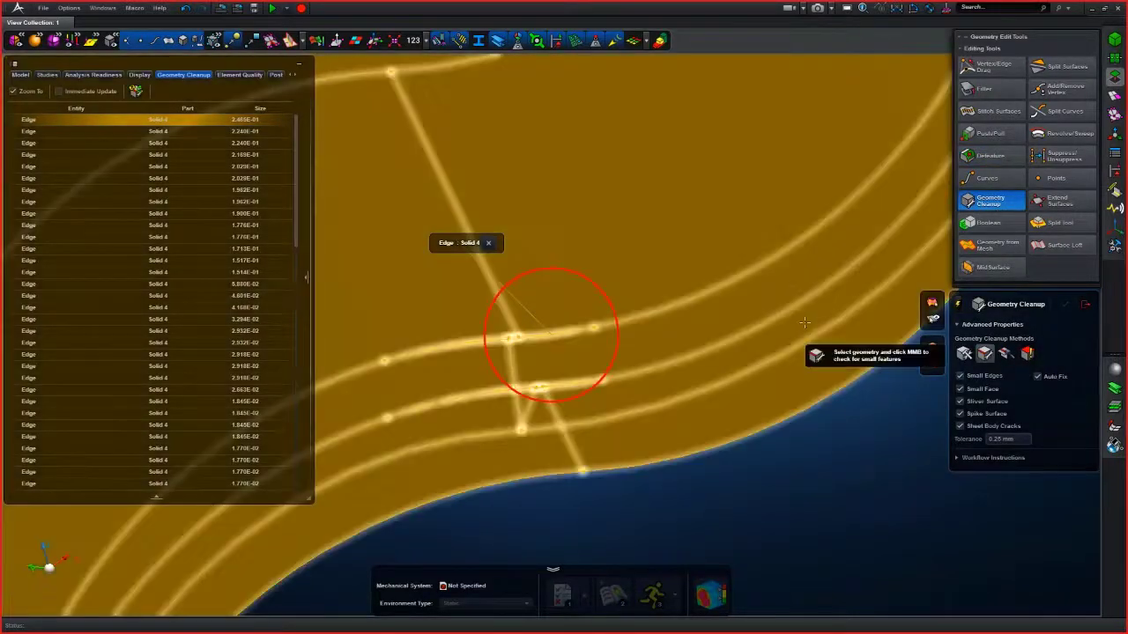
{"action": "left_click", "coordinate": [870, 421]}
{"action": "middle_click", "coordinate": [871, 421]}
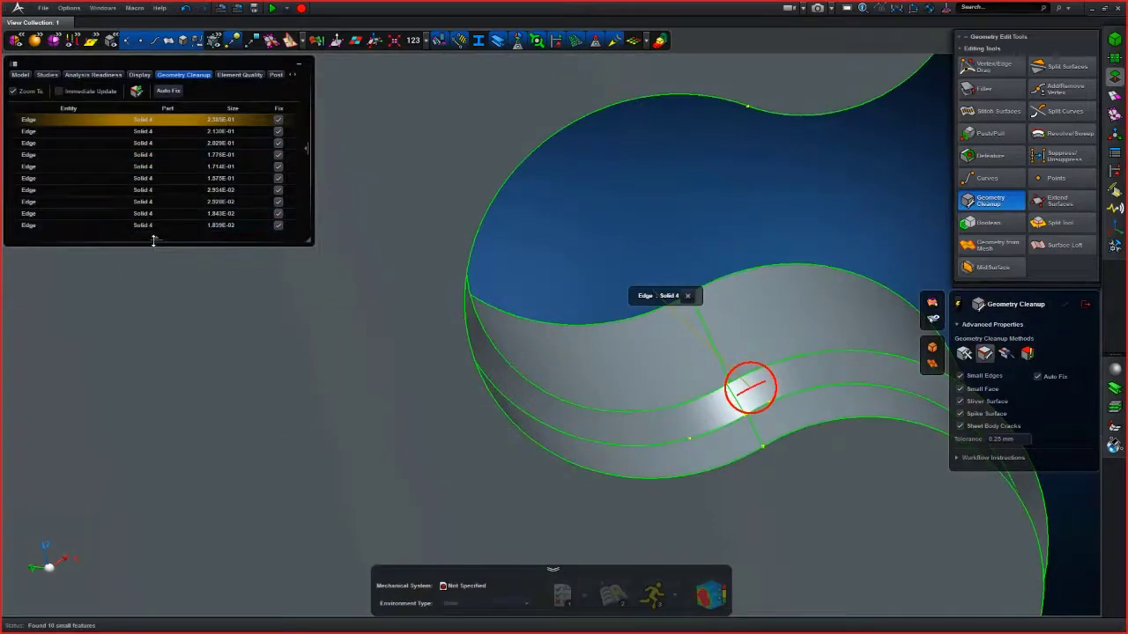
- Auto-fix the remaining small features found on the solid
{"action": "middle_click_drag", "start_coordinate": [695, 247], "coordinate": [627, 259]}
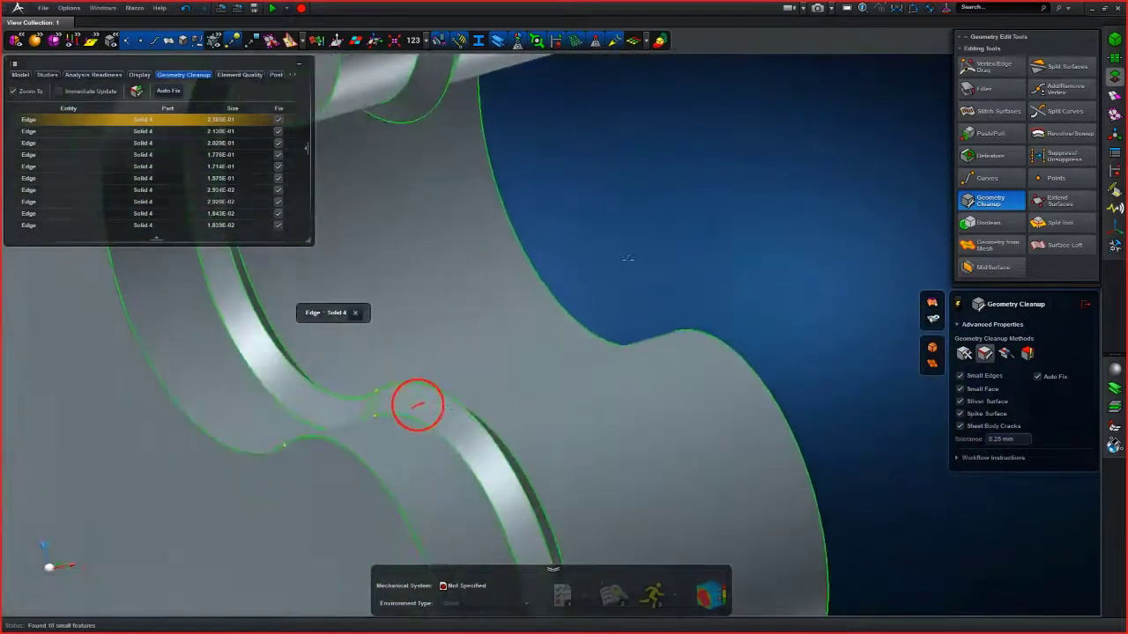
{"action": "scroll", "coordinate": [339, 431], "scroll_direction": "up", "scroll_amount": 2}
{"action": "scroll", "coordinate": [339, 431], "scroll_direction": "up", "scroll_amount": 2}
{"action": "scroll", "coordinate": [339, 431], "scroll_direction": "down", "scroll_amount": 1}
{"action": "middle_click_drag", "start_coordinate": [352, 428], "coordinate": [643, 366]}
{"action": "scroll", "coordinate": [643, 366], "scroll_direction": "up", "scroll_amount": 1}
{"action": "scroll", "coordinate": [643, 365], "scroll_direction": "up", "scroll_amount": 5}
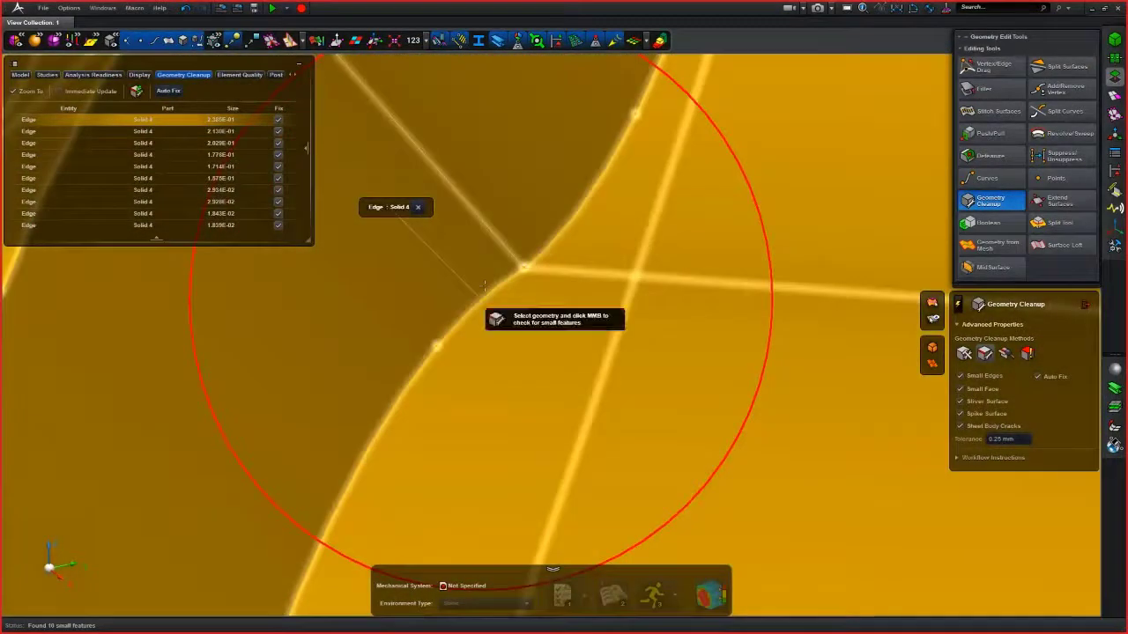
{"action": "scroll", "coordinate": [484, 285], "scroll_direction": "up", "scroll_amount": 3}
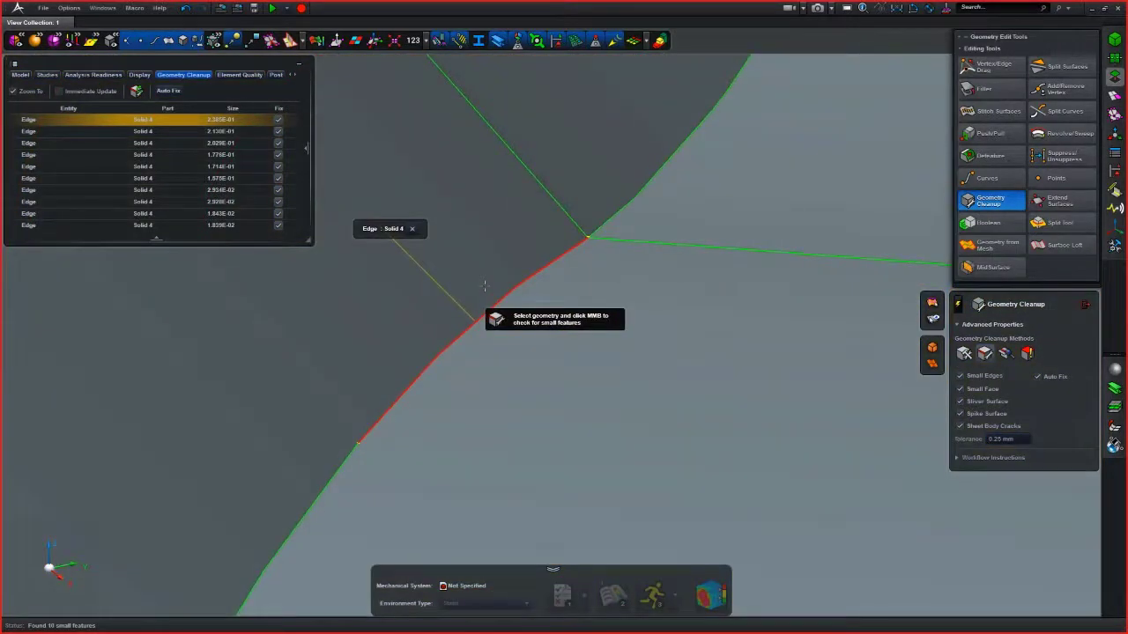
{"action": "middle_click_drag", "start_coordinate": [490, 286], "coordinate": [496, 281]}
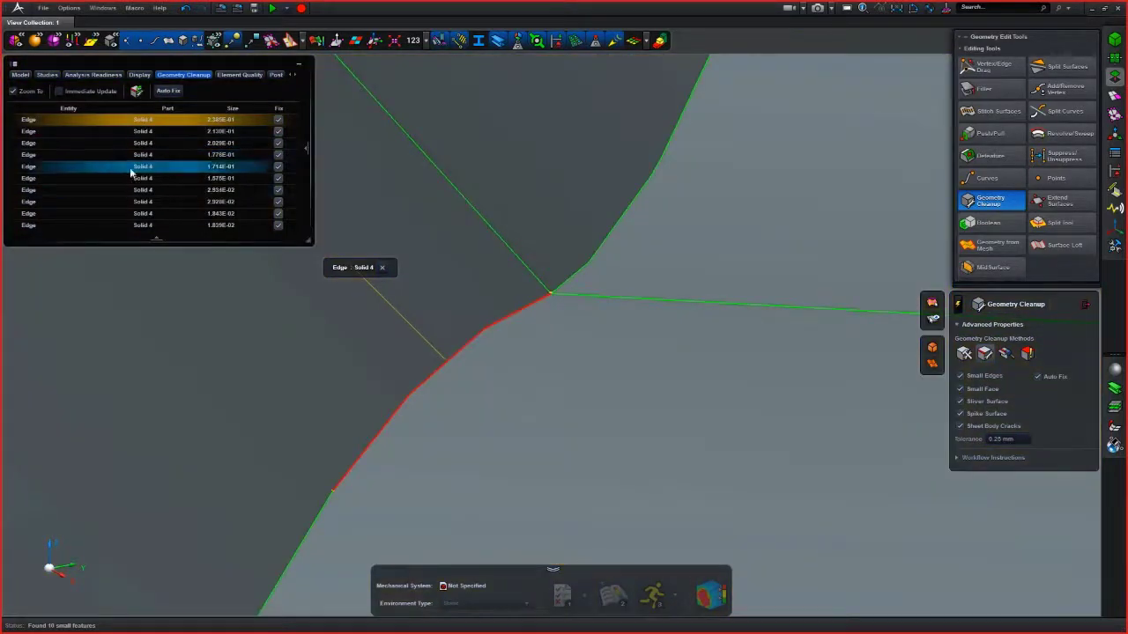
{"action": "left_click", "coordinate": [169, 91]}
- Select the joint's groove faces with Defeature and remove them
{"action": "scroll", "coordinate": [282, 247], "scroll_direction": "down", "scroll_amount": 10}
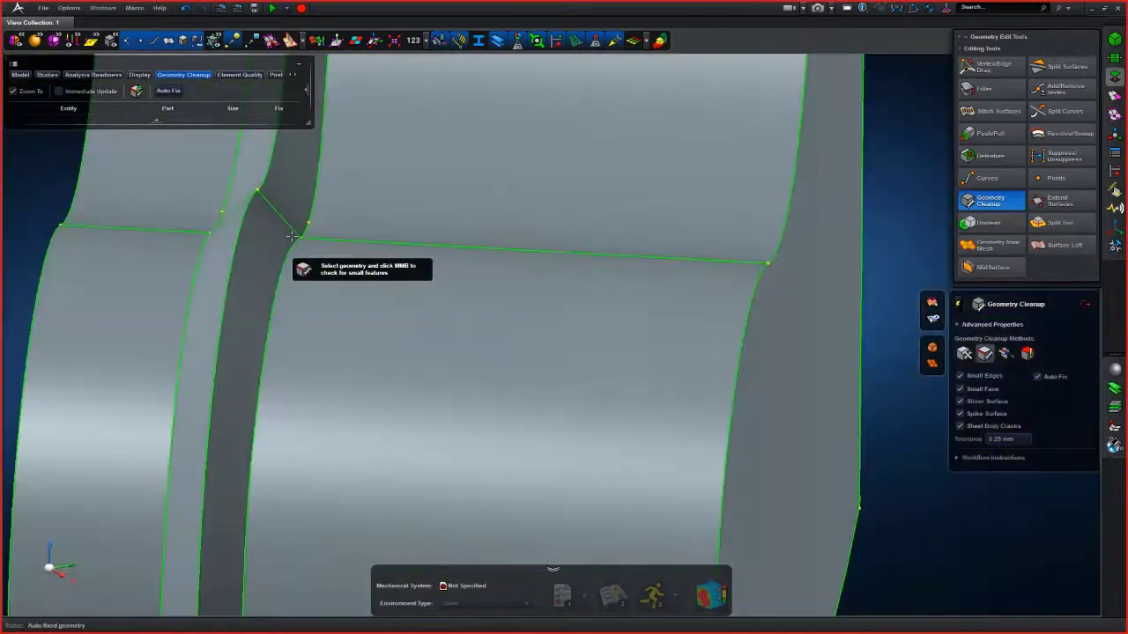
{"action": "middle_click_drag", "start_coordinate": [282, 246], "coordinate": [510, 301]}
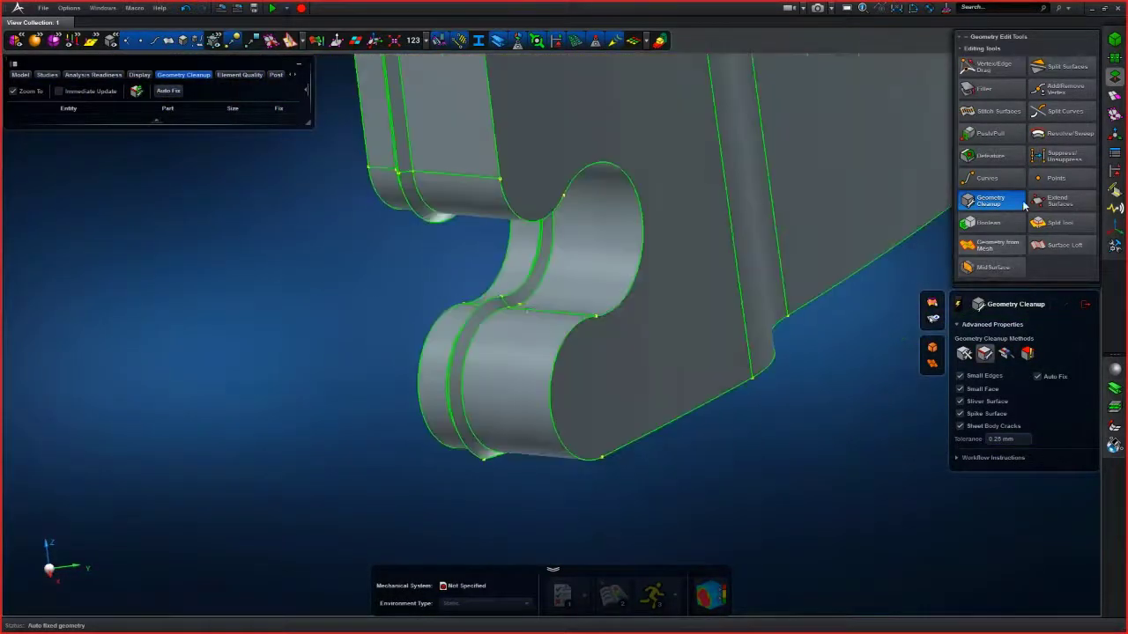
{"action": "left_click", "coordinate": [988, 156]}
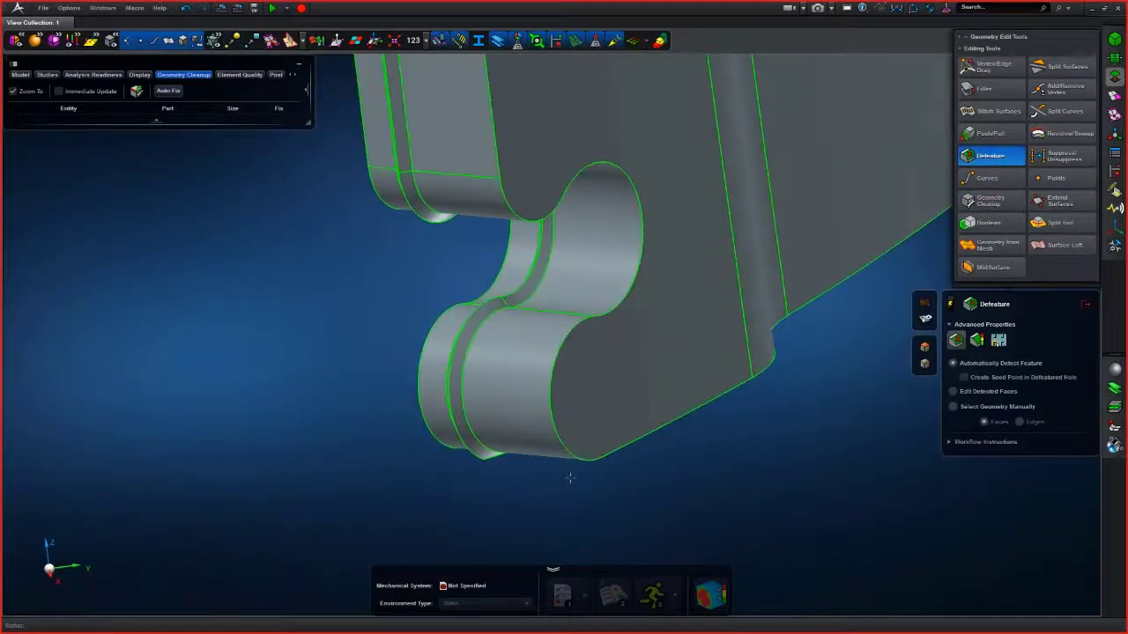
{"action": "middle_click_drag", "start_coordinate": [577, 476], "coordinate": [609, 449]}
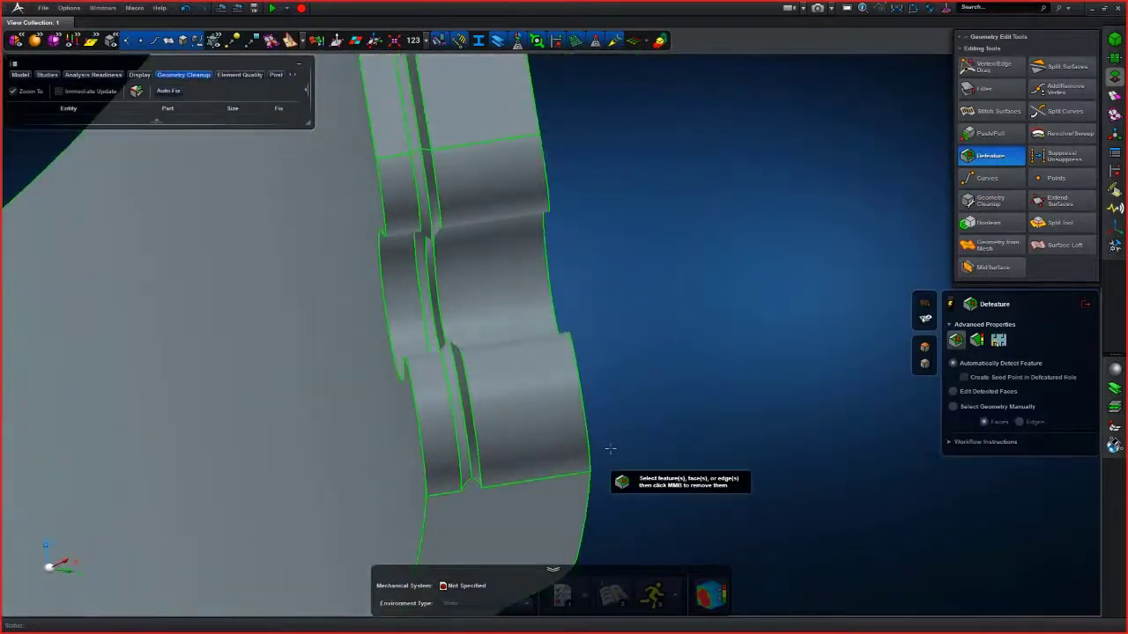
{"action": "scroll", "coordinate": [553, 489], "scroll_direction": "up", "scroll_amount": 5}
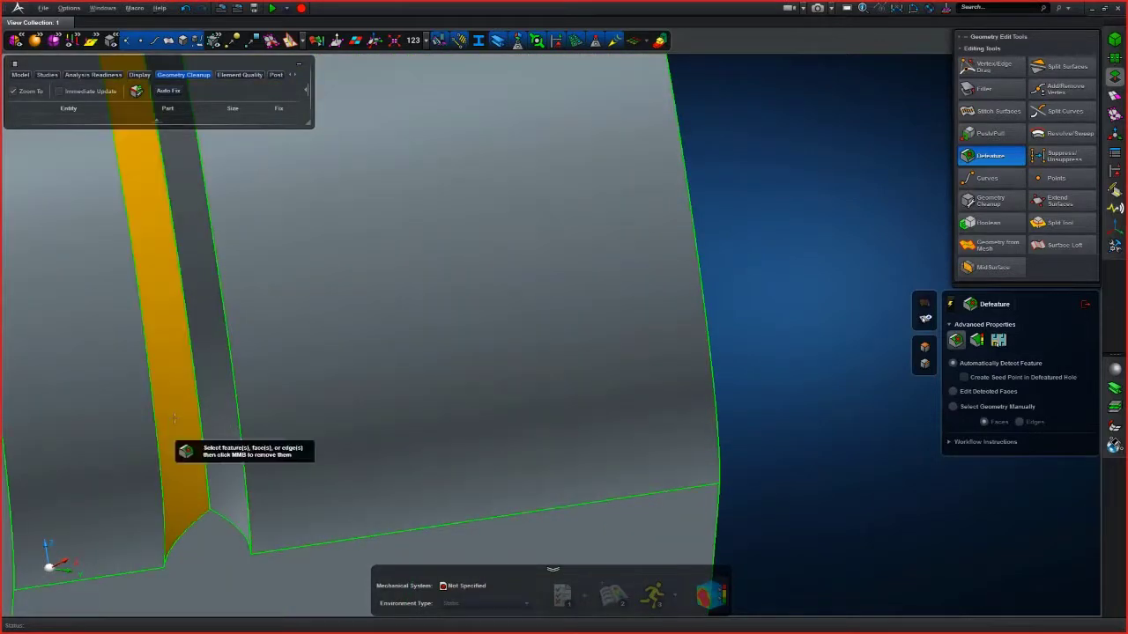
{"action": "left_click", "coordinate": [175, 418]}
{"action": "left_click", "coordinate": [209, 418]}
{"action": "scroll", "coordinate": [210, 418], "scroll_direction": "down", "scroll_amount": 4}
{"action": "scroll", "coordinate": [407, 271], "scroll_direction": "down", "scroll_amount": 2}
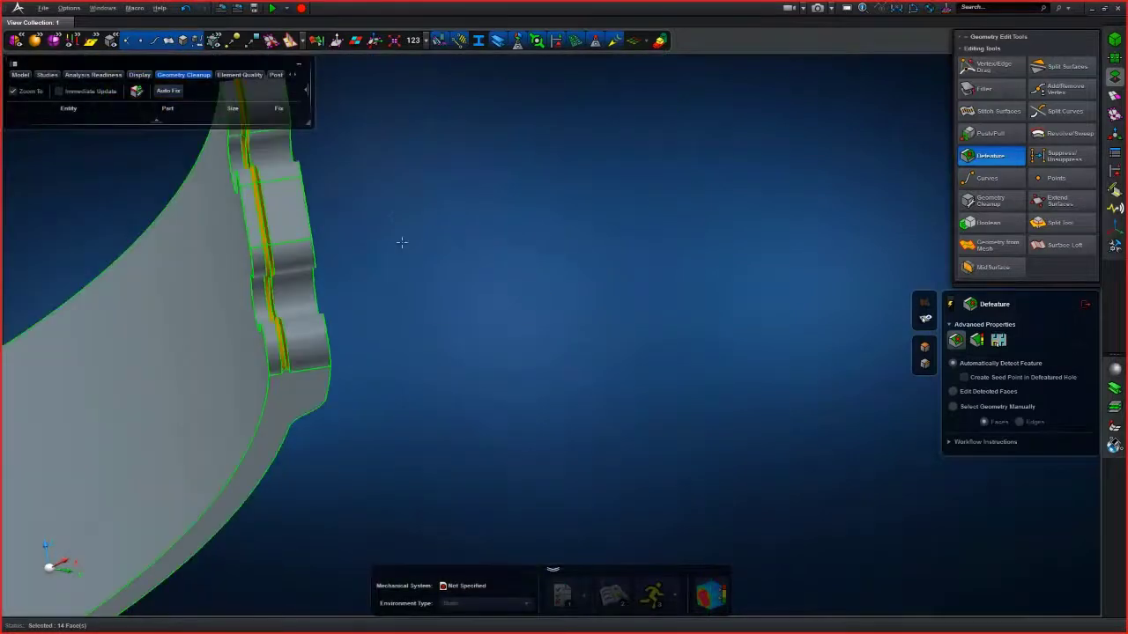
{"action": "middle_click_drag", "start_coordinate": [393, 201], "coordinate": [542, 295]}
{"action": "middle_click", "coordinate": [503, 286]}
{"action": "scroll", "coordinate": [522, 299], "scroll_direction": "up", "scroll_amount": 3}
{"action": "scroll", "coordinate": [490, 310], "scroll_direction": "down", "scroll_amount": 3}
{"action": "scroll", "coordinate": [542, 296], "scroll_direction": "down", "scroll_amount": 5}
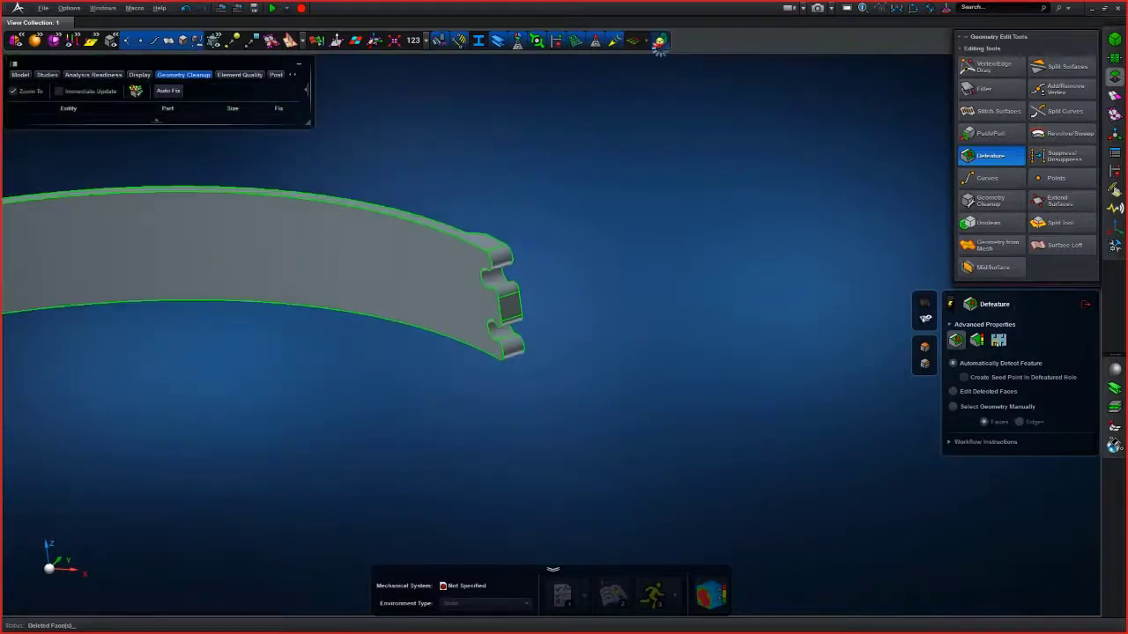
- Switch on 2.5D coloring and inspect the joint area
{"action": "left_click", "coordinate": [659, 41]}
{"action": "scroll", "coordinate": [569, 229], "scroll_direction": "down", "scroll_amount": 3}
{"action": "middle_click_drag", "start_coordinate": [379, 299], "coordinate": [344, 496]}
{"action": "scroll", "coordinate": [353, 318], "scroll_direction": "up", "scroll_amount": 3}
{"action": "scroll", "coordinate": [353, 318], "scroll_direction": "up", "scroll_amount": 3}
{"action": "scroll", "coordinate": [439, 449], "scroll_direction": "up", "scroll_amount": 3}
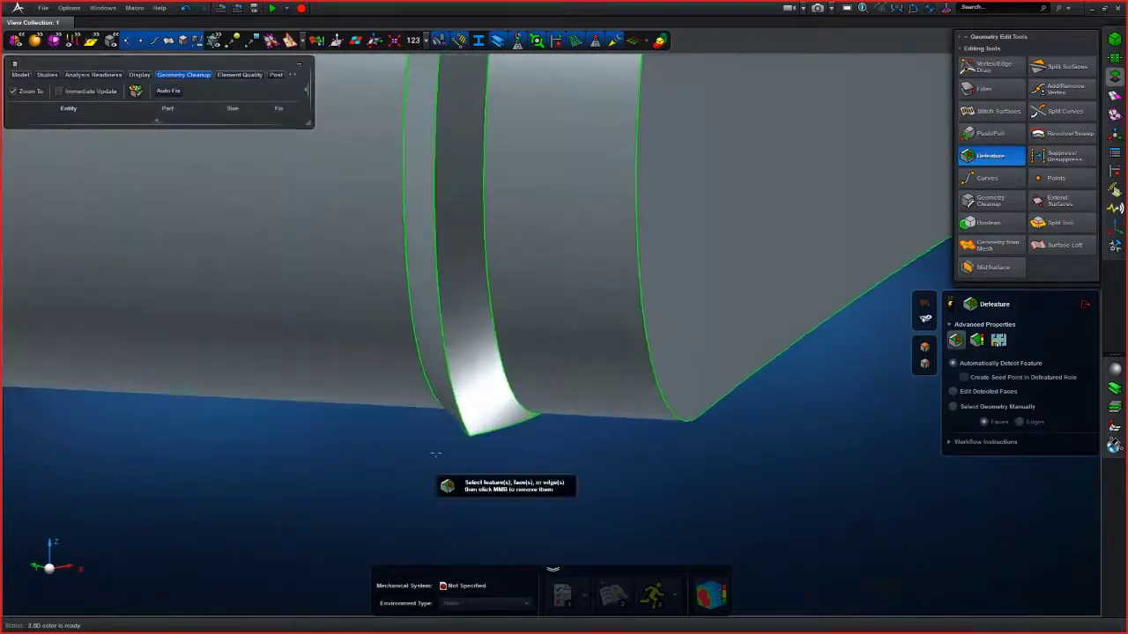
- Select the remaining groove faces at the joint and remove them with Defeature
{"action": "left_click", "coordinate": [487, 396]}
{"action": "left_click", "coordinate": [489, 397]}
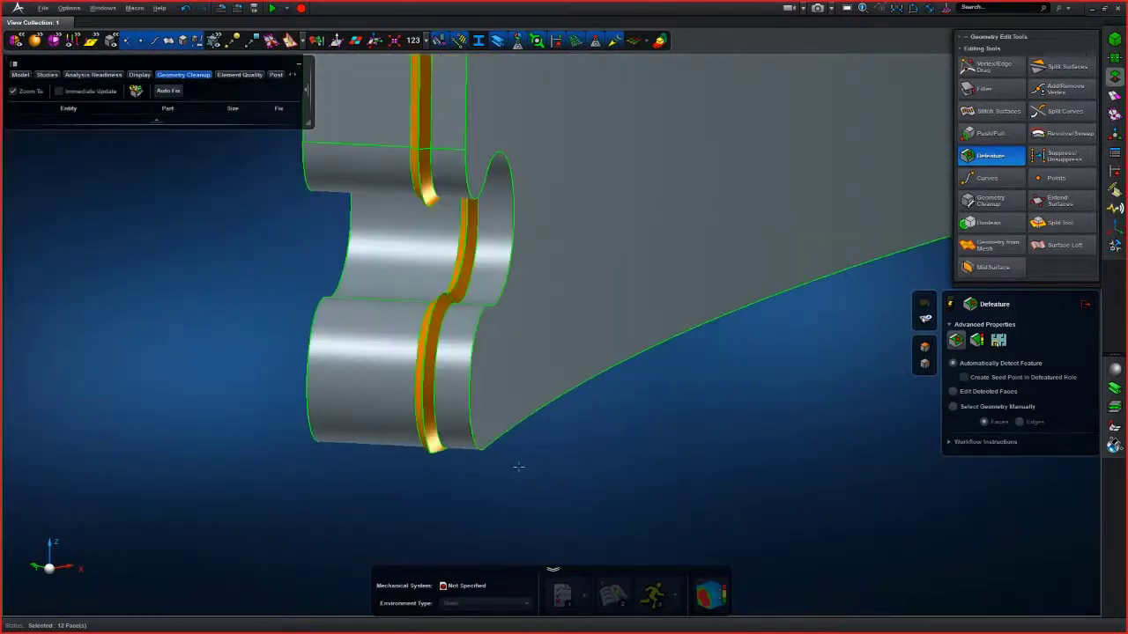
{"action": "middle_click", "coordinate": [518, 467]}
{"action": "scroll", "coordinate": [520, 467], "scroll_direction": "down", "scroll_amount": 4}
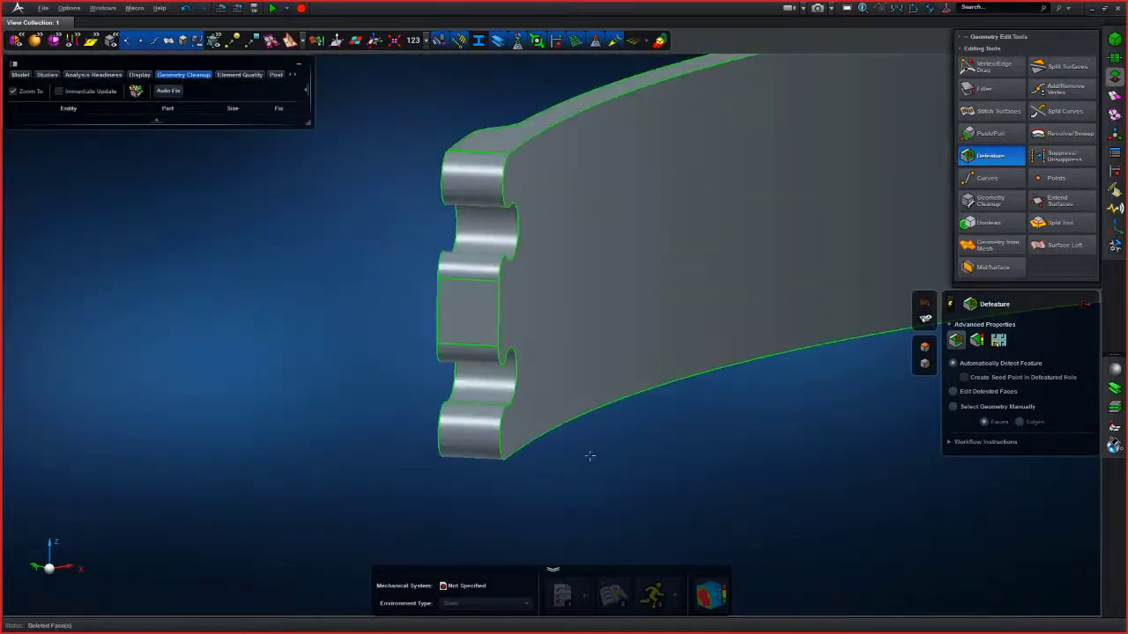
- Refresh the 2.5D coloring and inspect the whole solid for meshability
{"action": "middle_click_drag", "start_coordinate": [656, 451], "coordinate": [468, 479]}
{"action": "scroll", "coordinate": [468, 479], "scroll_direction": "down", "scroll_amount": 5}
{"action": "left_click", "coordinate": [660, 41]}
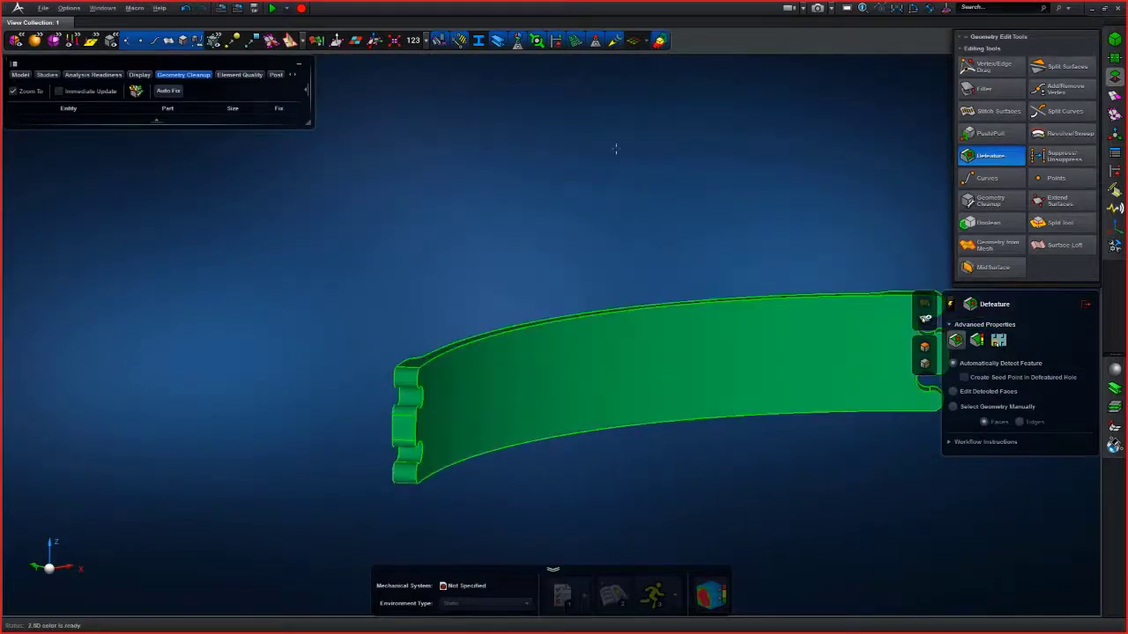
{"action": "middle_click_drag", "start_coordinate": [622, 122], "coordinate": [384, 104]}
{"action": "right_click_drag", "start_coordinate": [385, 104], "coordinate": [358, 184]}
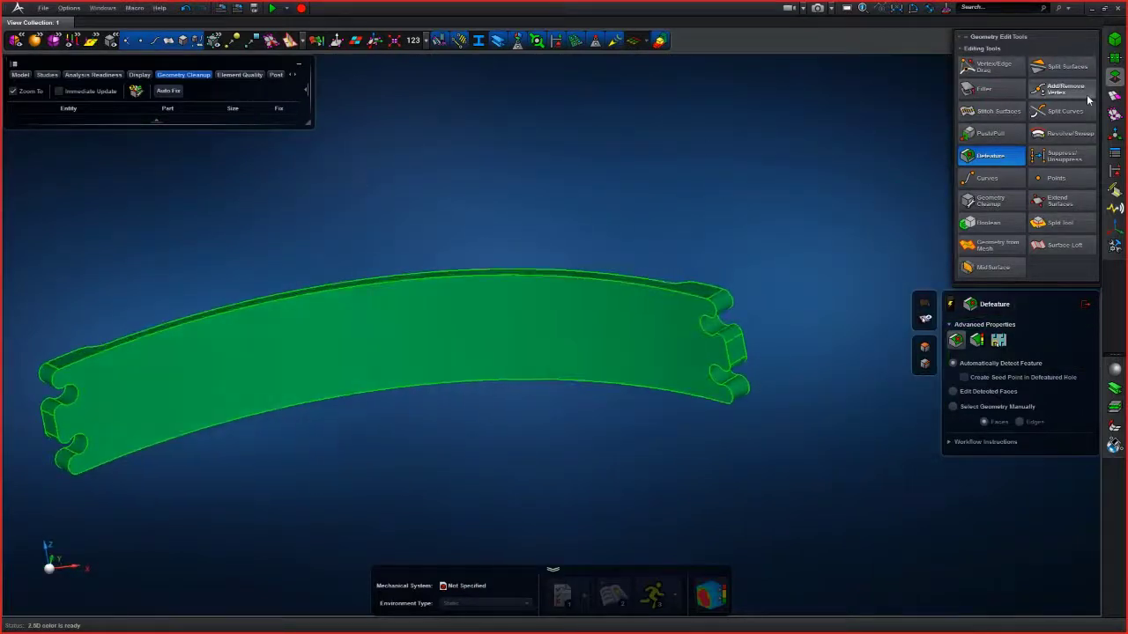
- Hex-mesh the solid with the 2.5D Meshing tool at a 0.50 mm mesh size
{"action": "left_click", "coordinate": [1115, 95]}
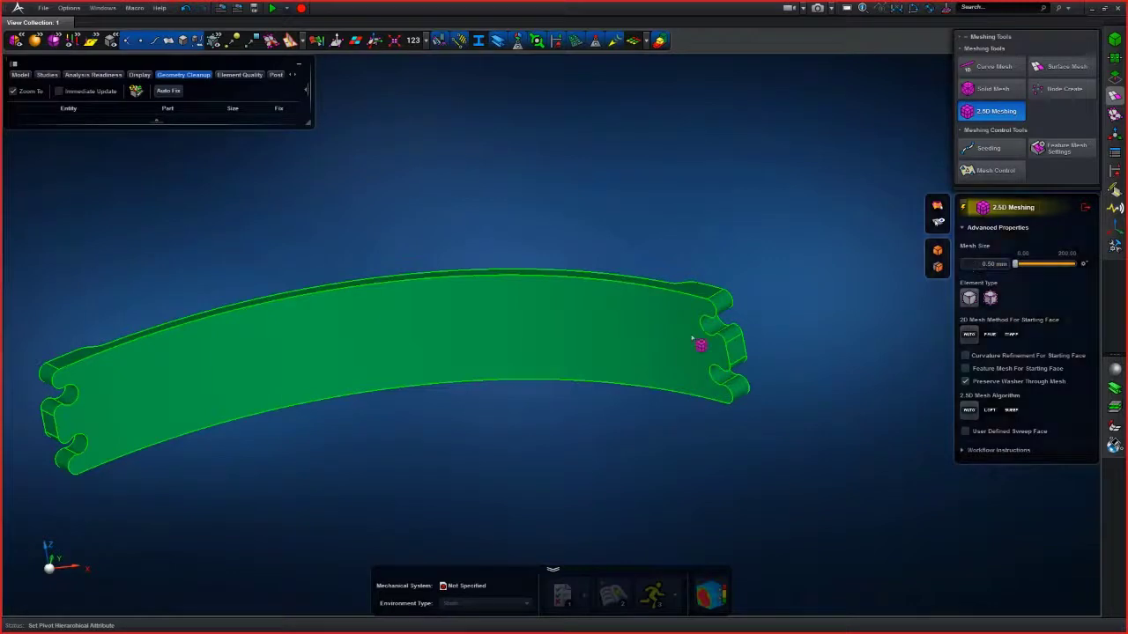
{"action": "left_click", "coordinate": [724, 315]}
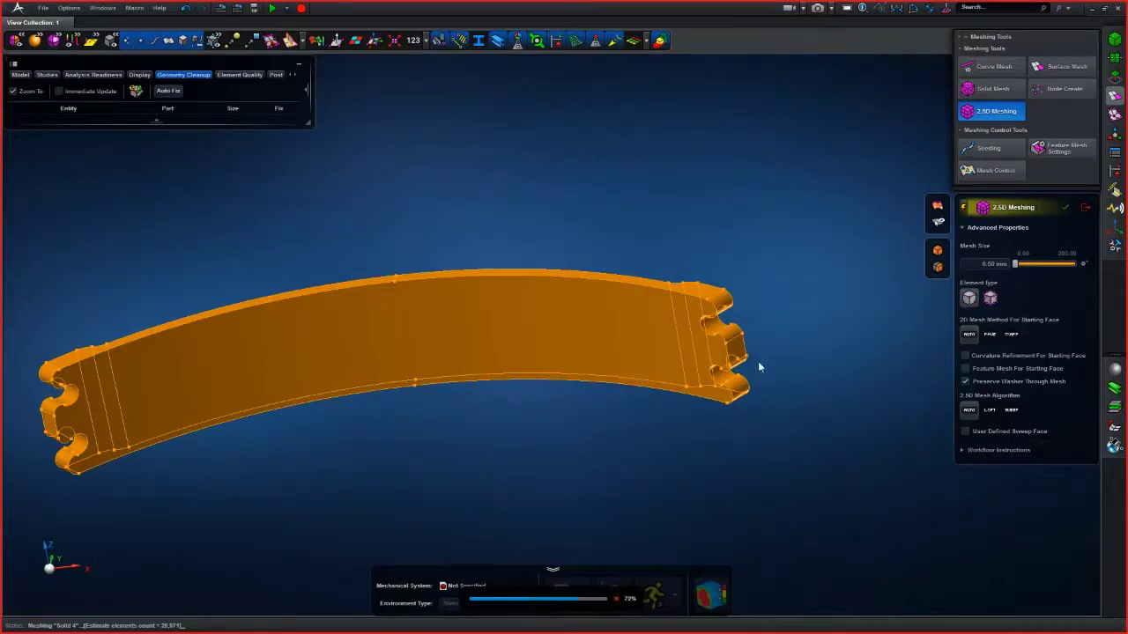
{"action": "scroll", "coordinate": [767, 315], "scroll_direction": "up", "scroll_amount": 5}
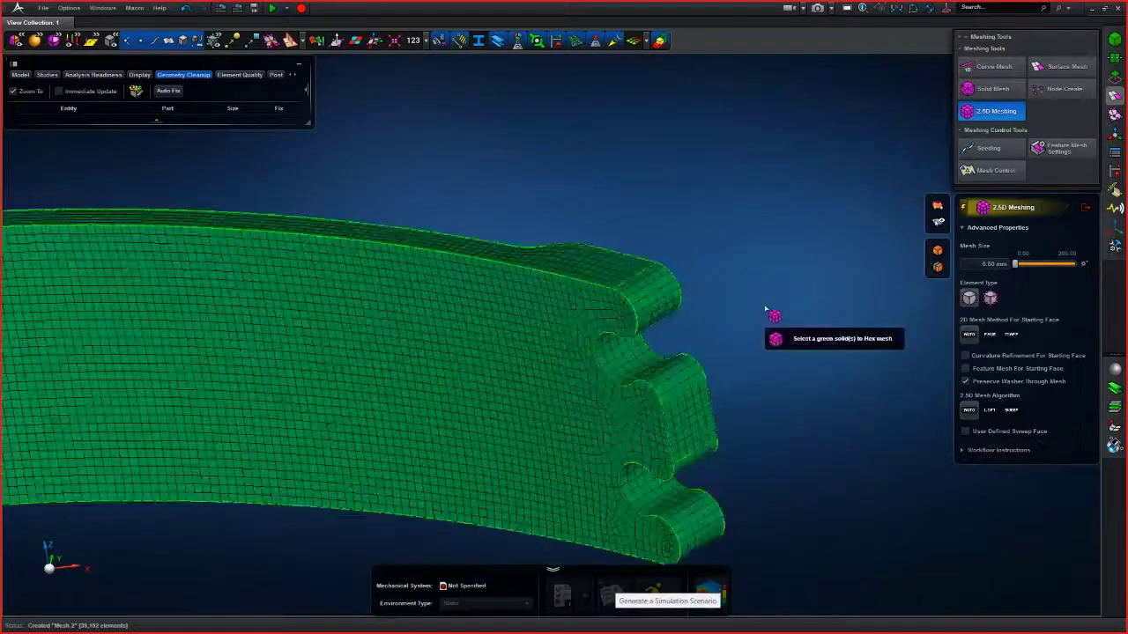
{"action": "right_click_drag", "start_coordinate": [766, 315], "coordinate": [767, 360]}
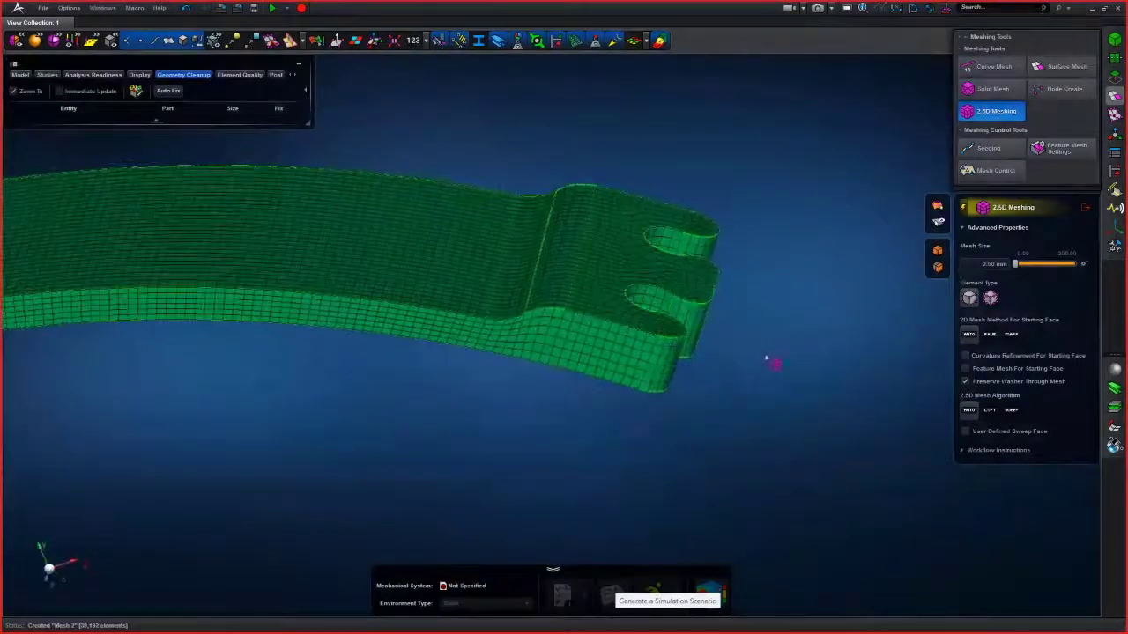
- Inspect the hex mesh around the joint ends, then close the 2.5D Meshing tool
{"action": "right_click_drag", "start_coordinate": [577, 437], "coordinate": [532, 371]}
{"action": "scroll", "coordinate": [564, 403], "scroll_direction": "up", "scroll_amount": 6}
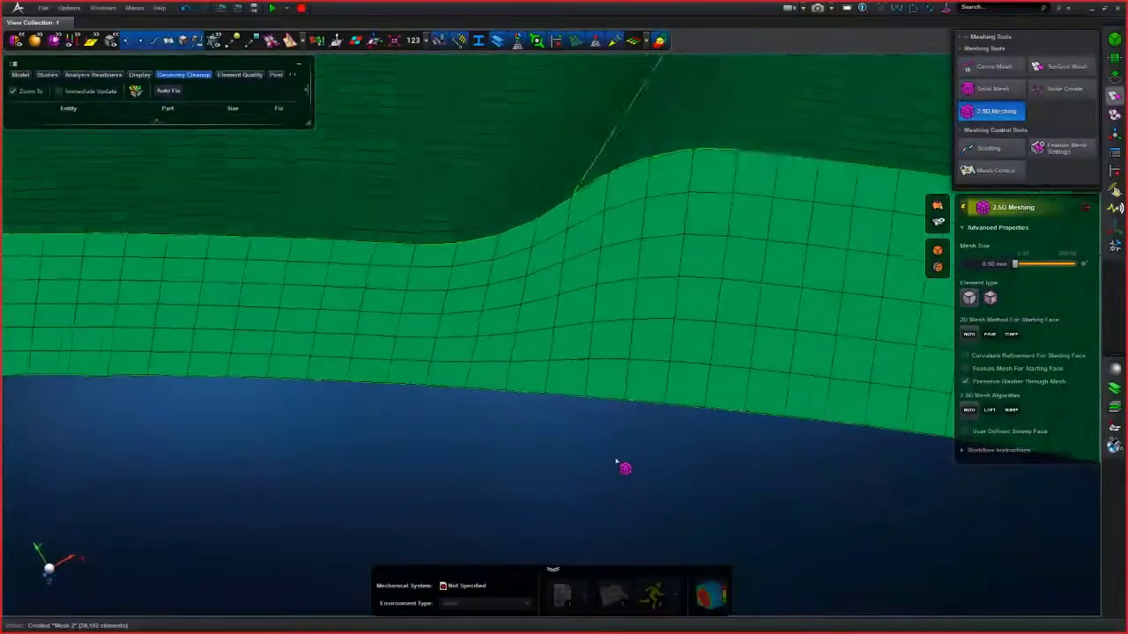
{"action": "scroll", "coordinate": [648, 462], "scroll_direction": "down", "scroll_amount": 8}
{"action": "right_click_drag", "start_coordinate": [647, 467], "coordinate": [513, 384]}
{"action": "middle_click_drag", "start_coordinate": [629, 361], "coordinate": [492, 384]}
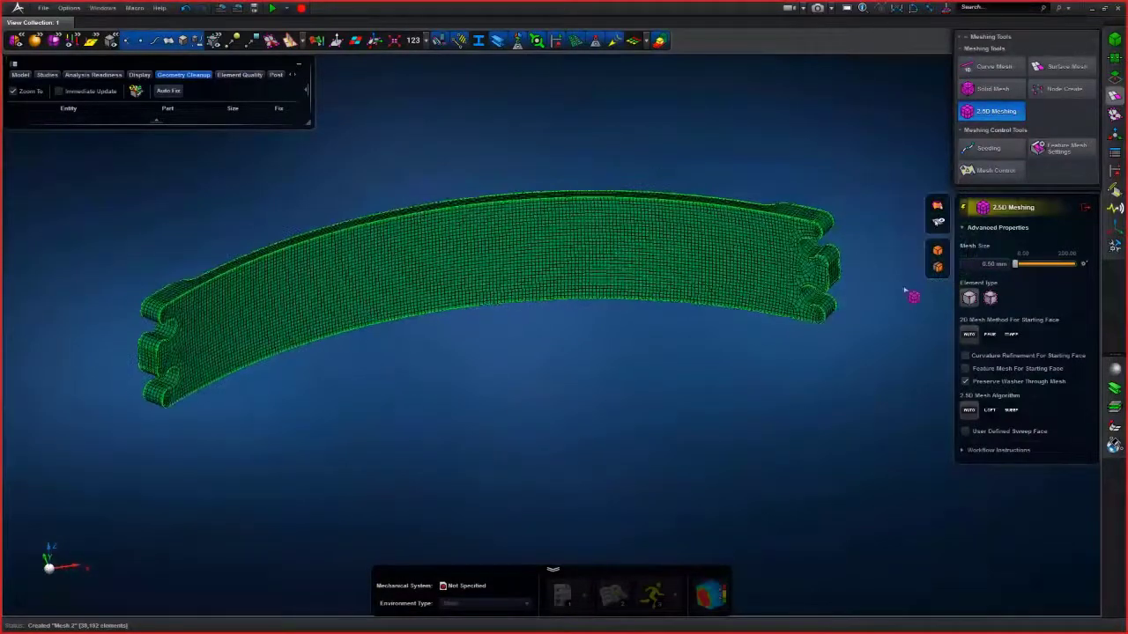
{"action": "left_click", "coordinate": [1086, 208]}
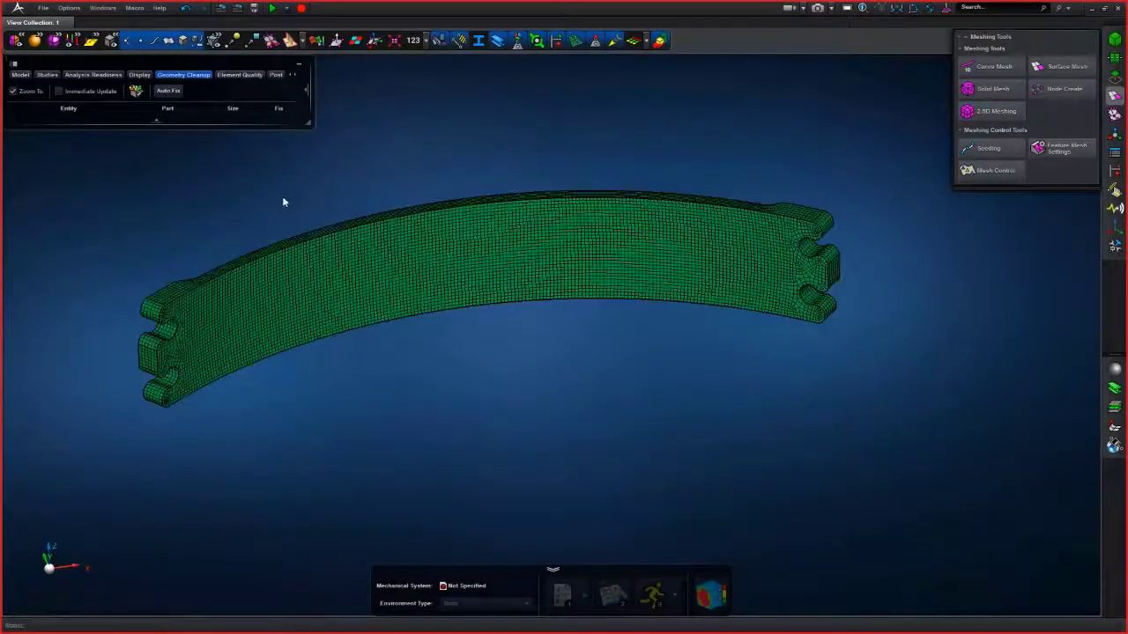
- Show only Part4 from the model tree and fit the view to it
{"action": "left_click", "coordinate": [21, 75]}
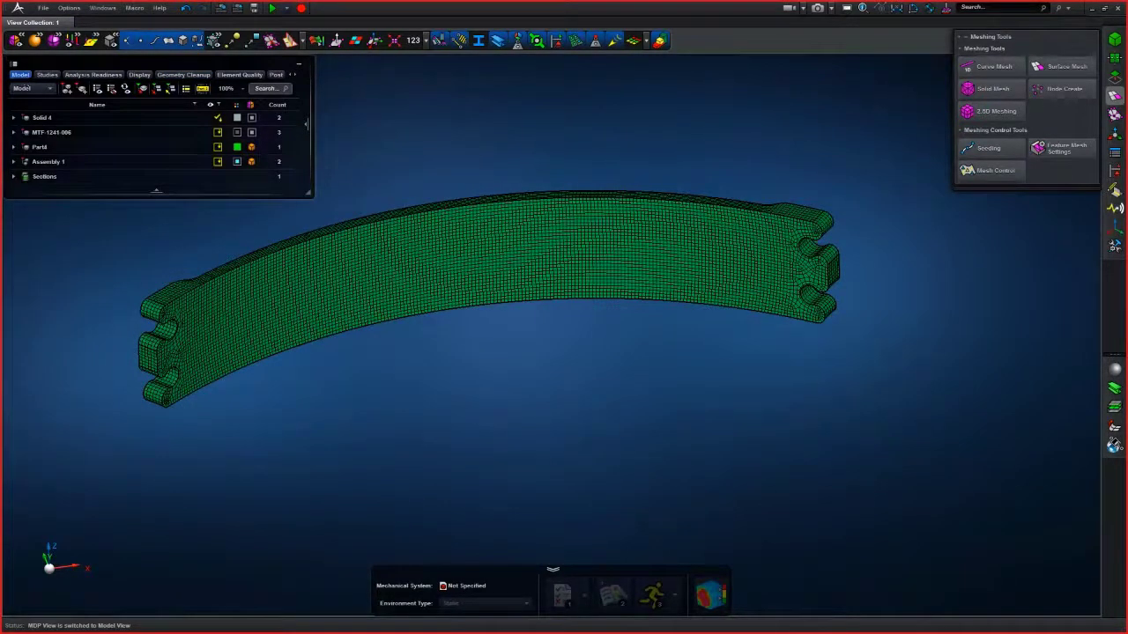
{"action": "left_click", "coordinate": [55, 161]}
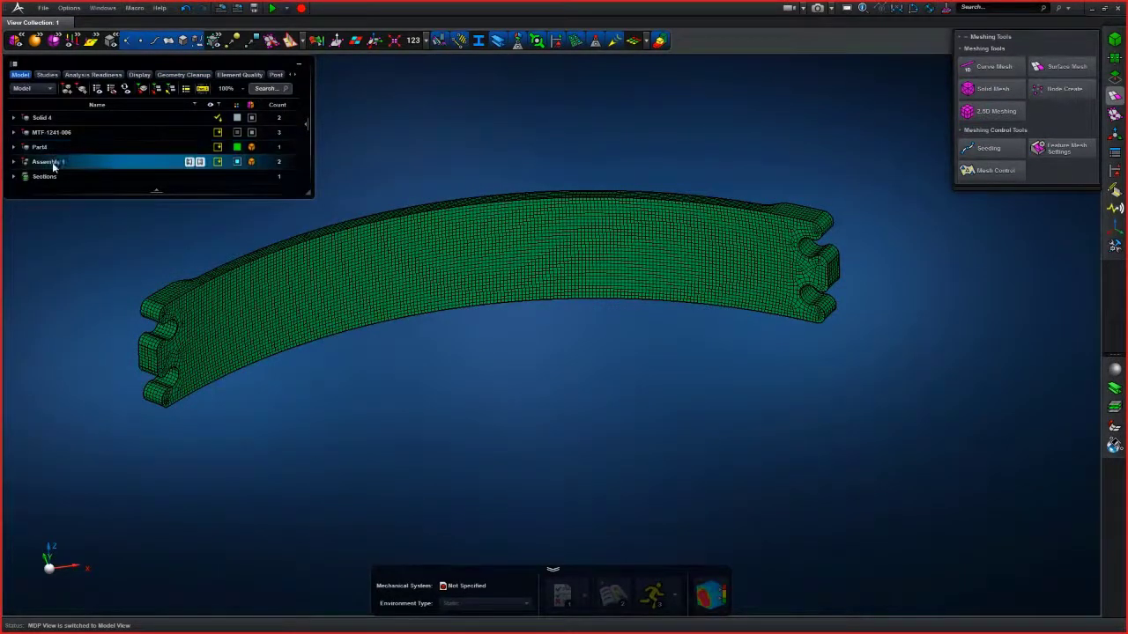
{"action": "right_click", "coordinate": [43, 152]}
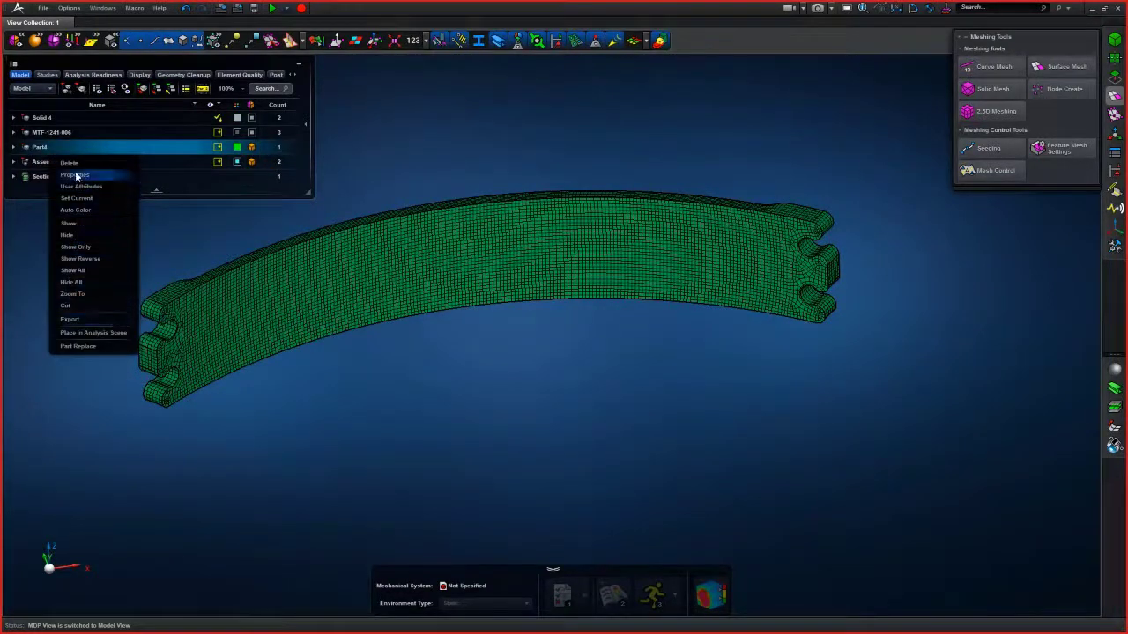
{"action": "left_click", "coordinate": [82, 257]}
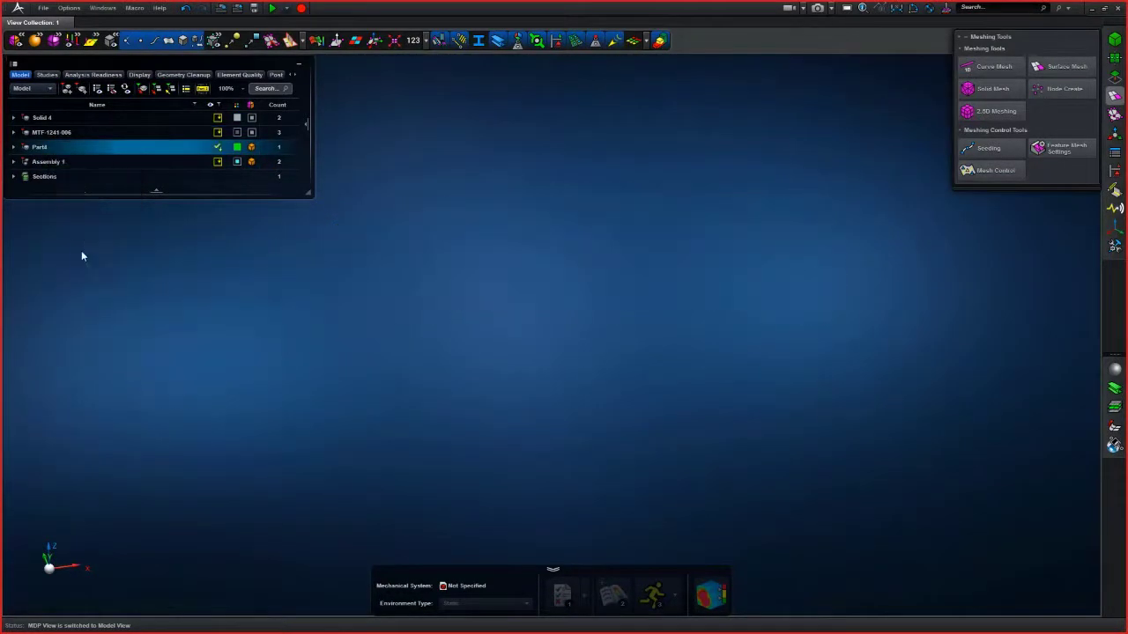
{"action": "right_click", "coordinate": [40, 149]}
{"action": "left_click", "coordinate": [229, 249]}
{"action": "key", "text": "f"}
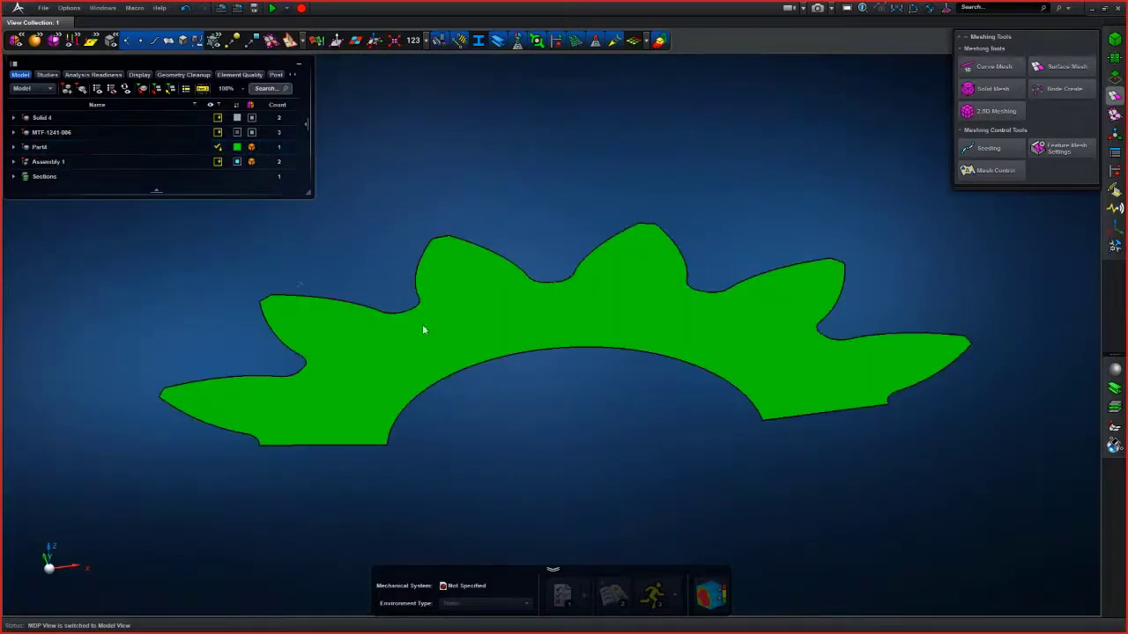
- Surface-mesh the gear face of Part4 with a 3 mm mesh size
{"action": "scroll", "coordinate": [537, 375], "scroll_direction": "down", "scroll_amount": 4}
{"action": "middle_click_drag", "start_coordinate": [537, 375], "coordinate": [562, 412]}
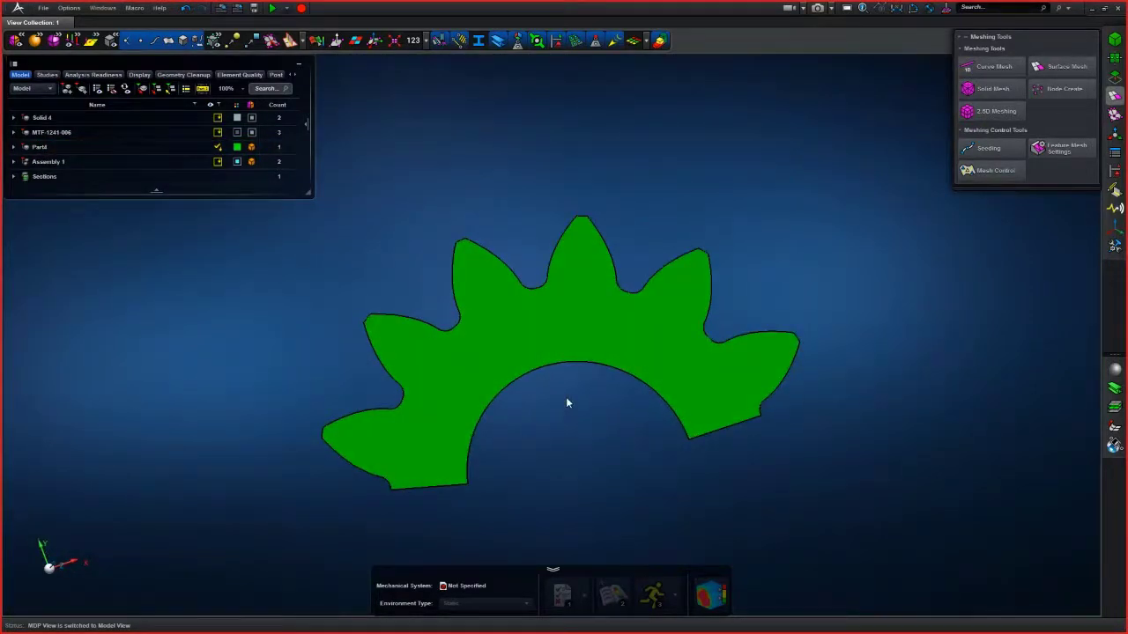
{"action": "scroll", "coordinate": [566, 403], "scroll_direction": "up", "scroll_amount": 3}
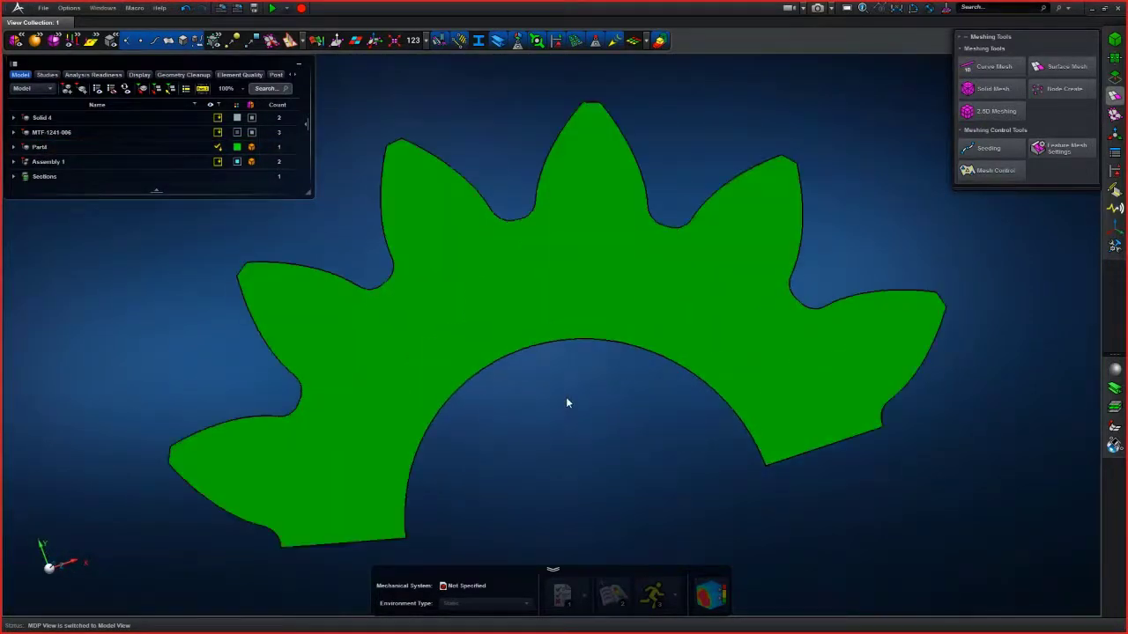
{"action": "left_click", "coordinate": [1068, 67]}
{"action": "double_click", "coordinate": [980, 281]}
{"action": "type", "text": "3"}
{"action": "key", "text": "Return"}
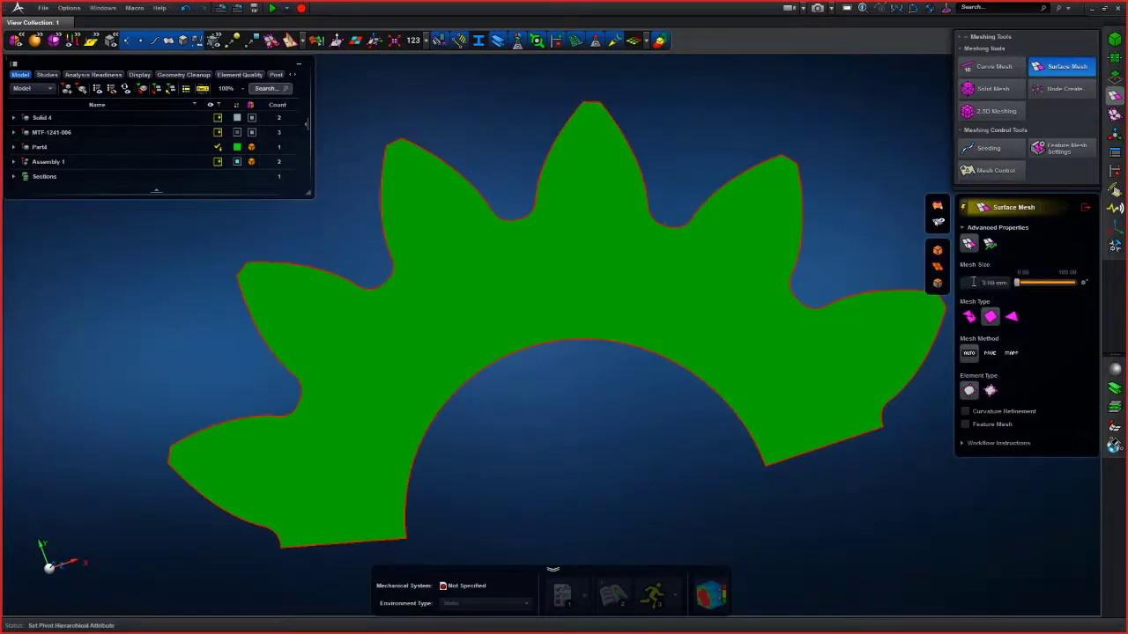
{"action": "left_click", "coordinate": [727, 359]}
{"action": "middle_click_drag", "start_coordinate": [620, 410], "coordinate": [523, 382]}
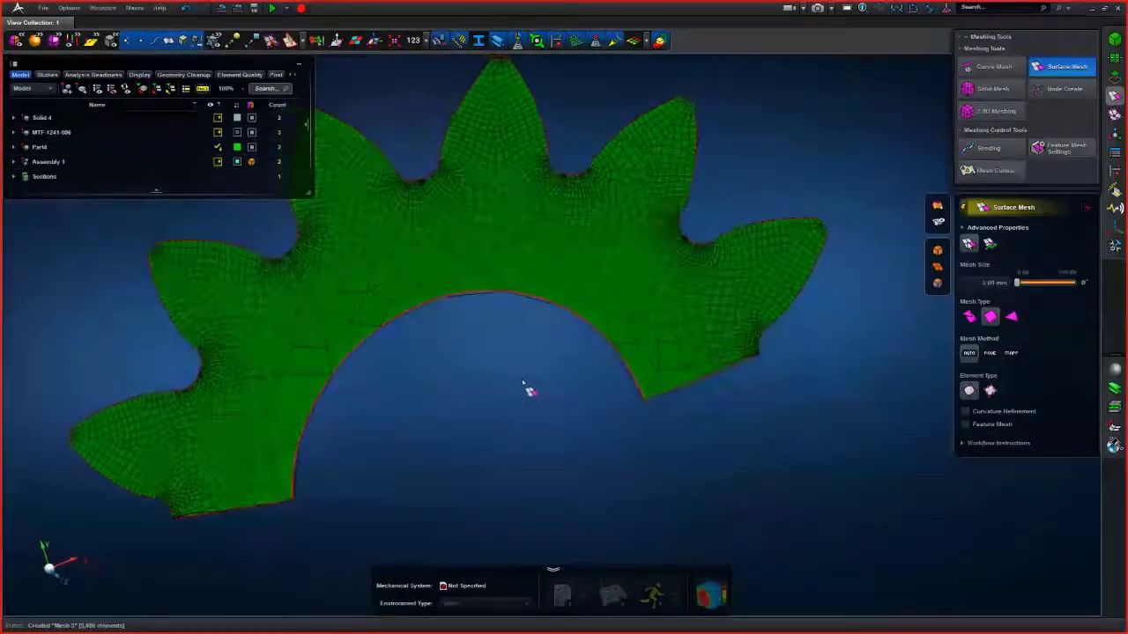
{"action": "left_click", "coordinate": [1087, 207]}
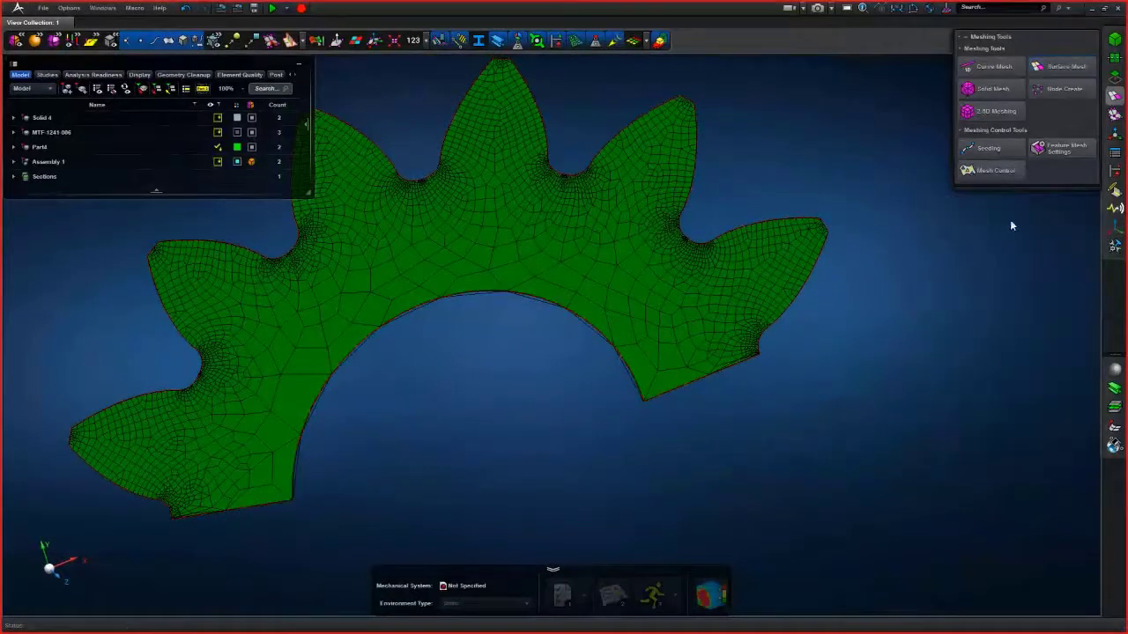
- Open the geometry editing tools and examine the vertices along the gear tooth edges
{"action": "left_click", "coordinate": [1114, 63]}
{"action": "left_click", "coordinate": [1114, 77]}
{"action": "left_click", "coordinate": [983, 108]}
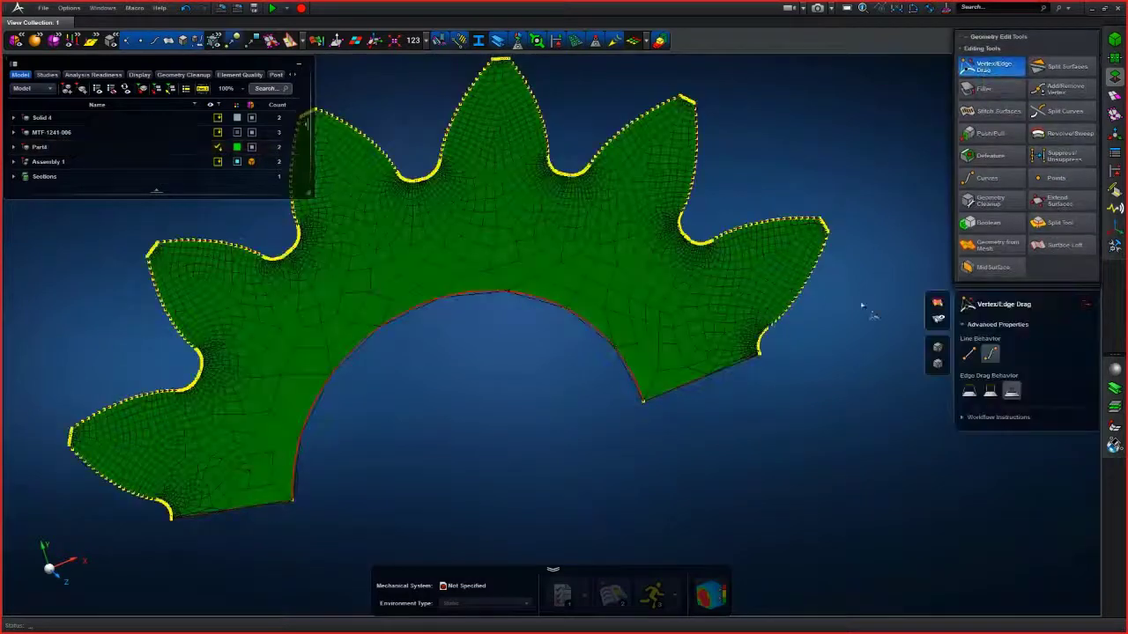
{"action": "scroll", "coordinate": [859, 304], "scroll_direction": "up", "scroll_amount": 10}
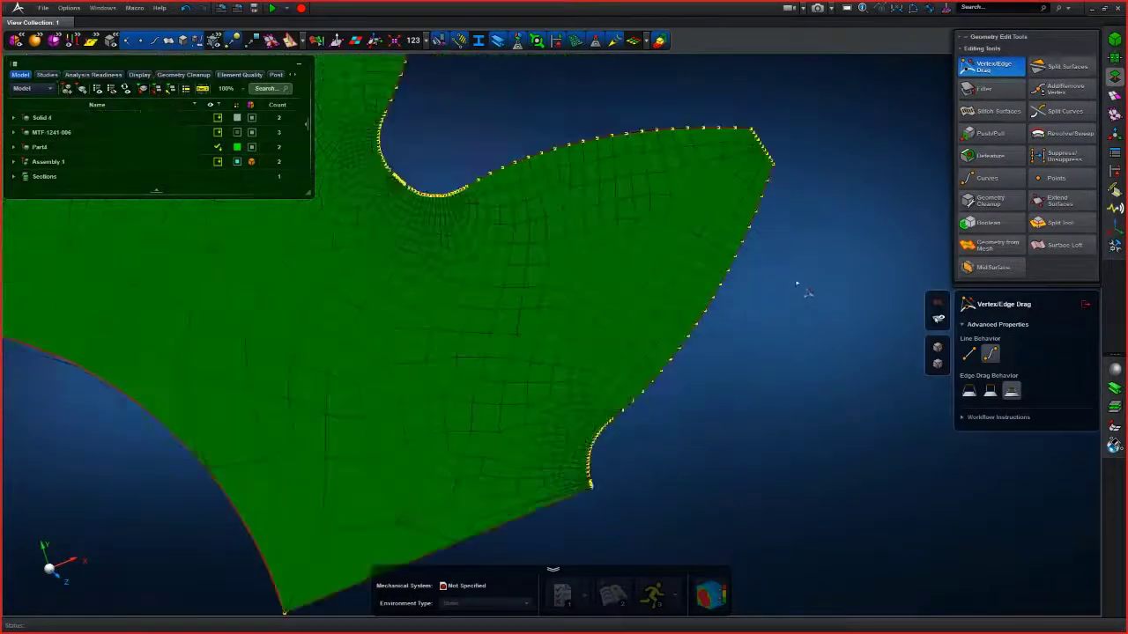
{"action": "left_click", "coordinate": [1062, 88]}
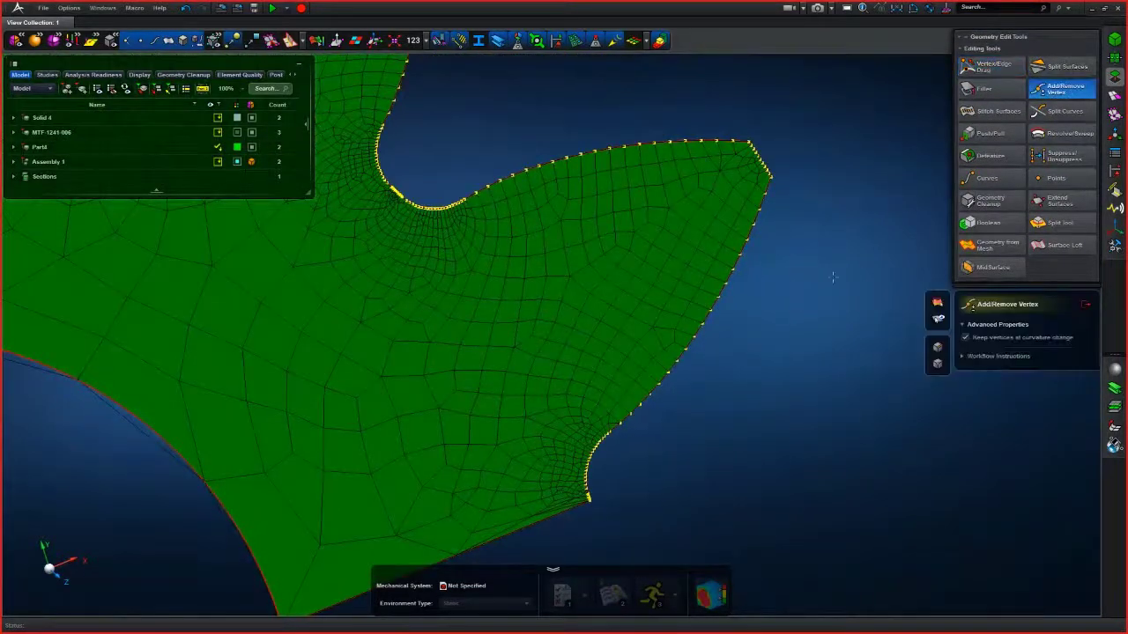
{"action": "scroll", "coordinate": [833, 278], "scroll_direction": "down", "scroll_amount": 10}
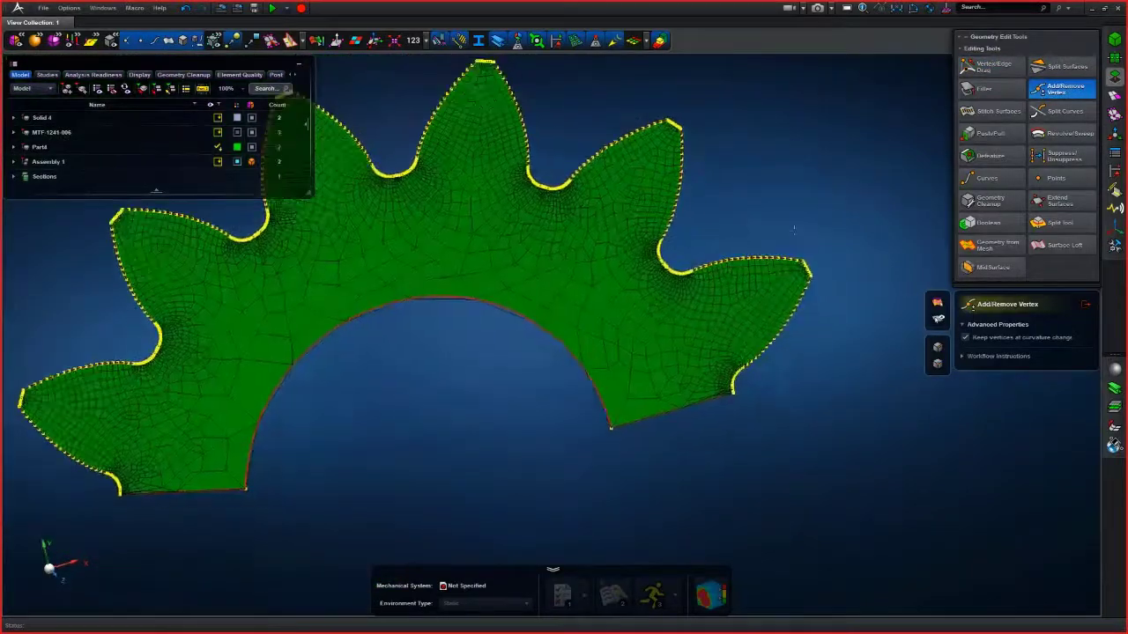
{"action": "scroll", "coordinate": [793, 227], "scroll_direction": "up", "scroll_amount": 3}
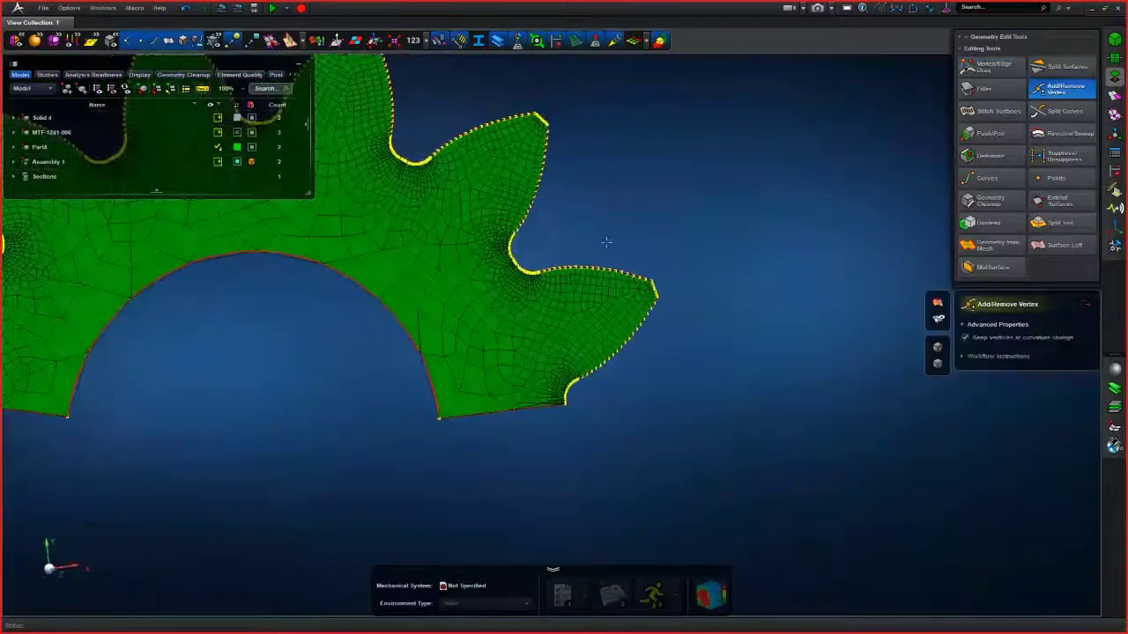
{"action": "scroll", "coordinate": [606, 241], "scroll_direction": "up", "scroll_amount": 2}
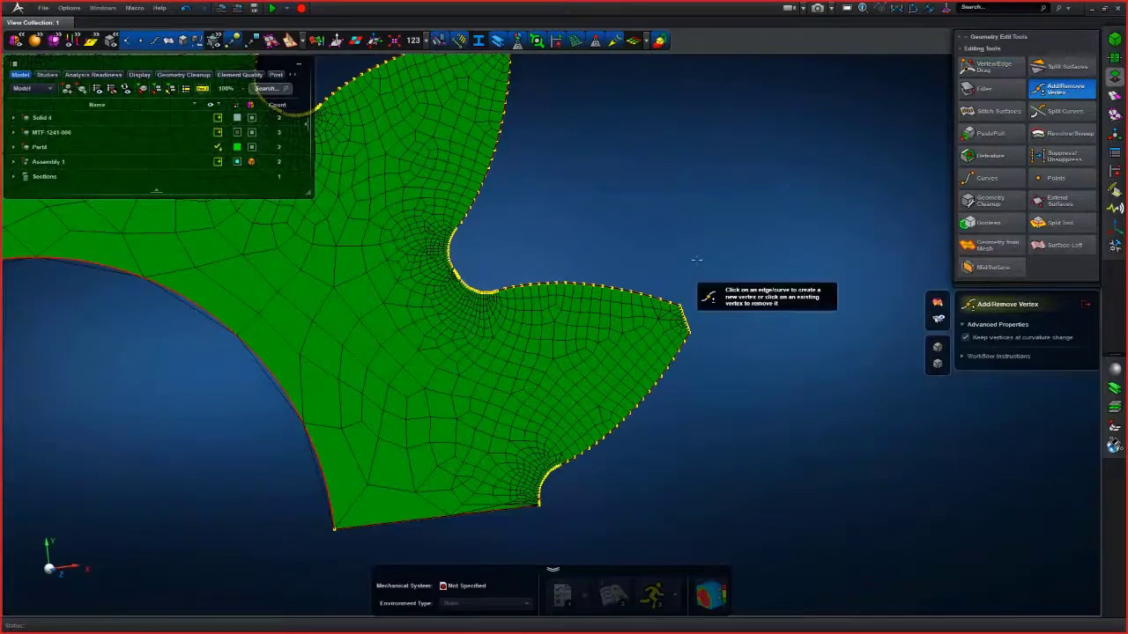
{"action": "scroll", "coordinate": [696, 259], "scroll_direction": "up", "scroll_amount": 2}
{"action": "scroll", "coordinate": [556, 244], "scroll_direction": "up", "scroll_amount": 3}
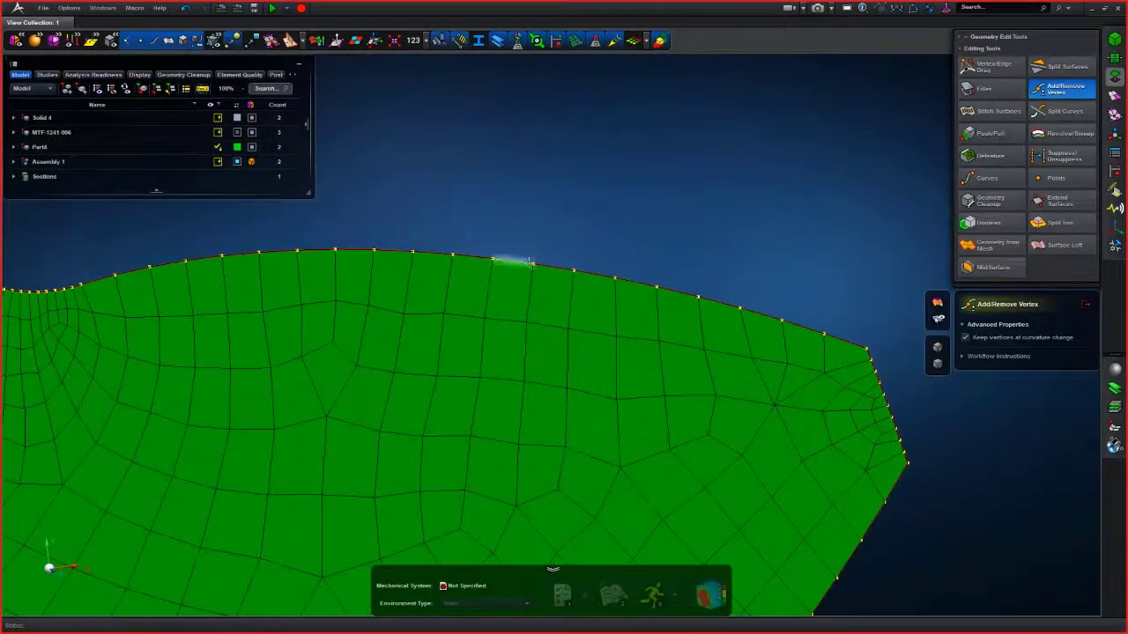
{"action": "scroll", "coordinate": [579, 248], "scroll_direction": "down", "scroll_amount": 4}
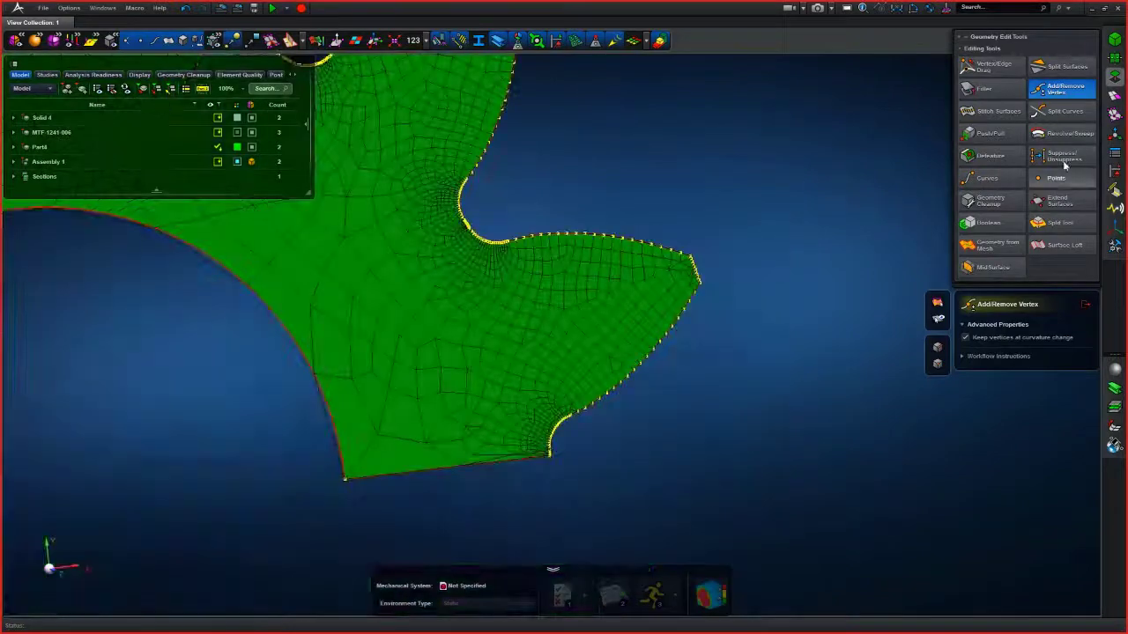
{"action": "middle_click_drag", "start_coordinate": [632, 227], "coordinate": [622, 219]}
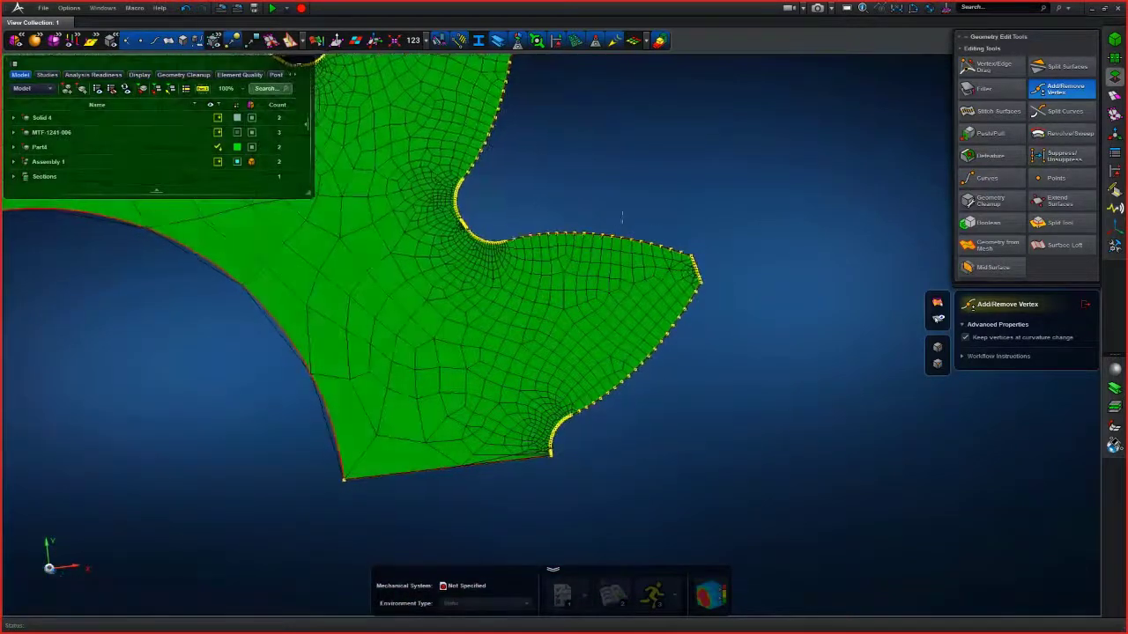
- Suppress the vertices along a tooth root edge with Suppress/Unsuppress and return to the meshing tools
{"action": "left_click", "coordinate": [1054, 162]}
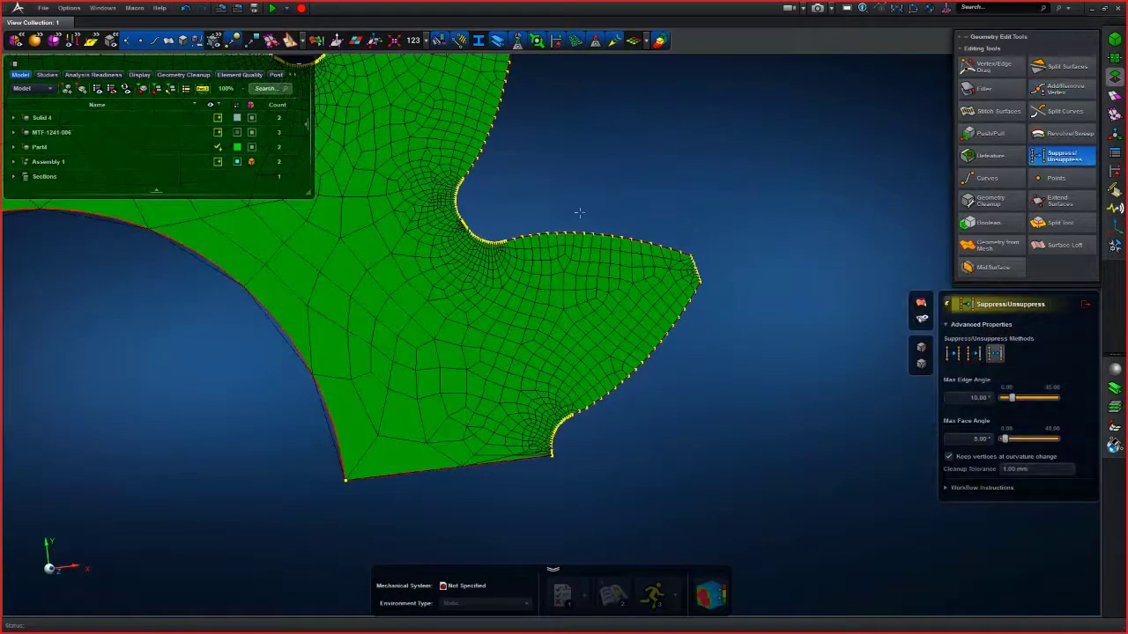
{"action": "left_click", "coordinate": [462, 255]}
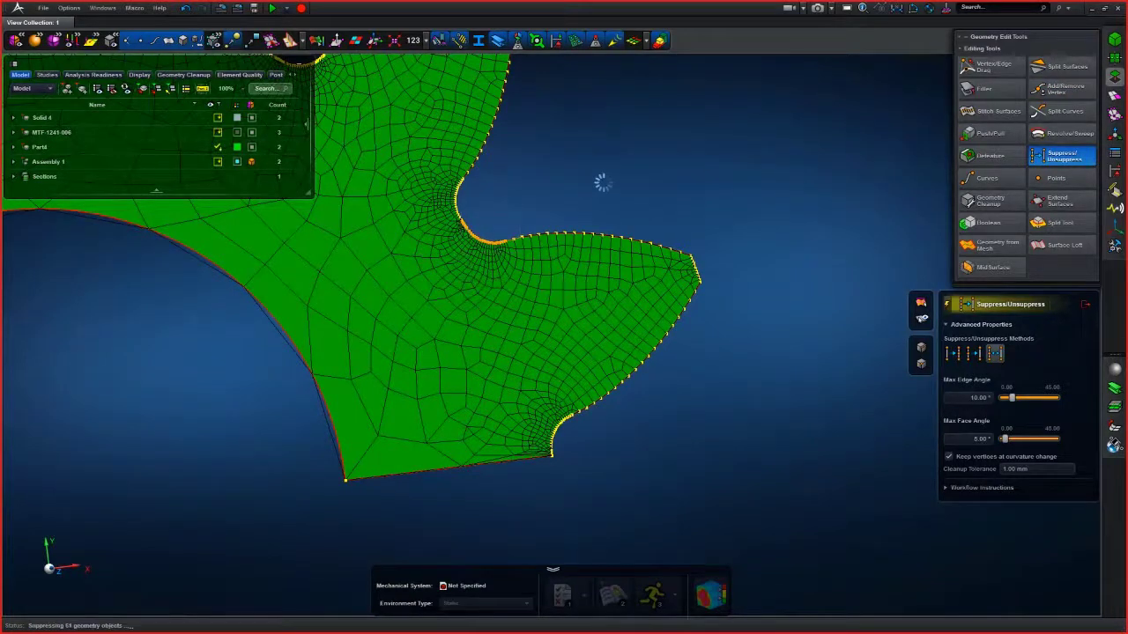
{"action": "scroll", "coordinate": [563, 200], "scroll_direction": "up", "scroll_amount": 2}
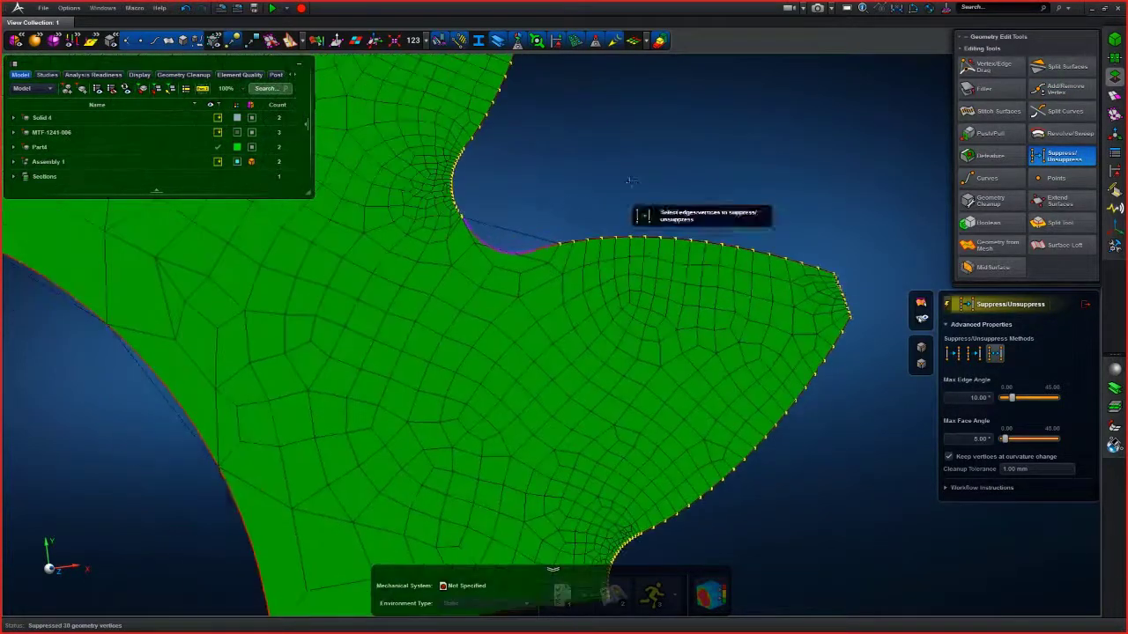
{"action": "scroll", "coordinate": [493, 265], "scroll_direction": "up", "scroll_amount": 3}
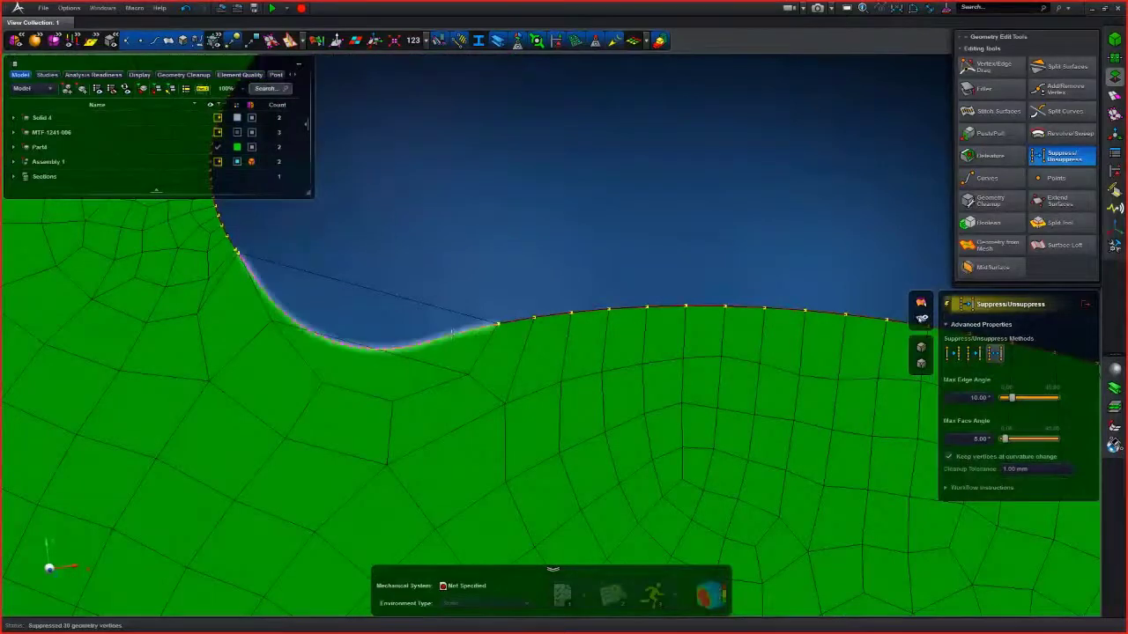
{"action": "left_click", "coordinate": [1114, 95]}
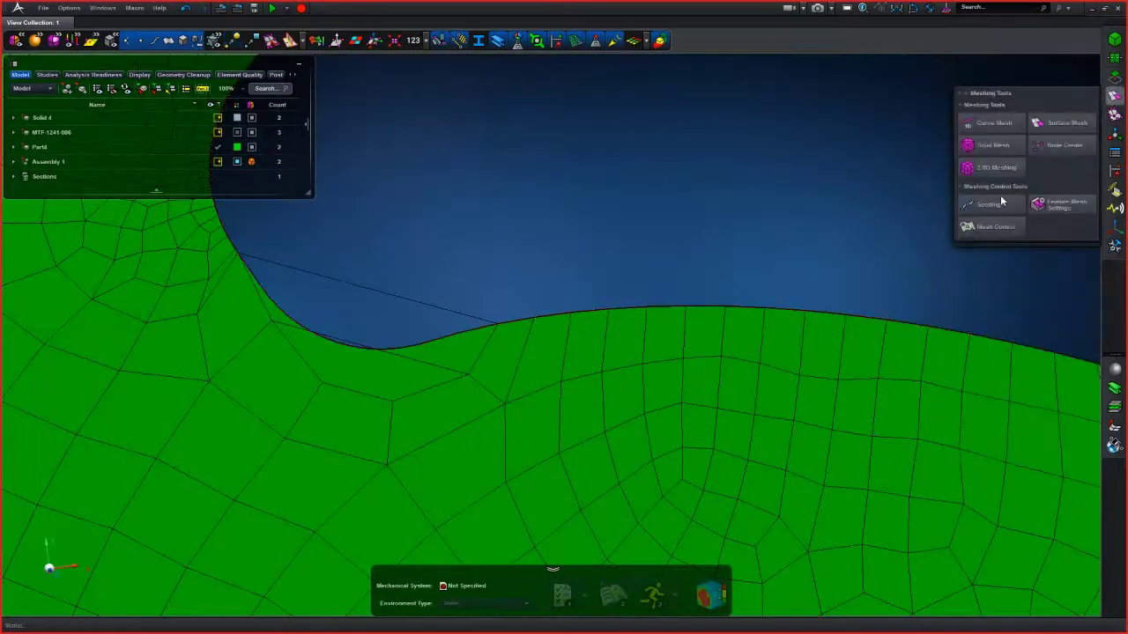
- Seed the tooth root edge of the gear with the Seeding tool
{"action": "left_click", "coordinate": [991, 148]}
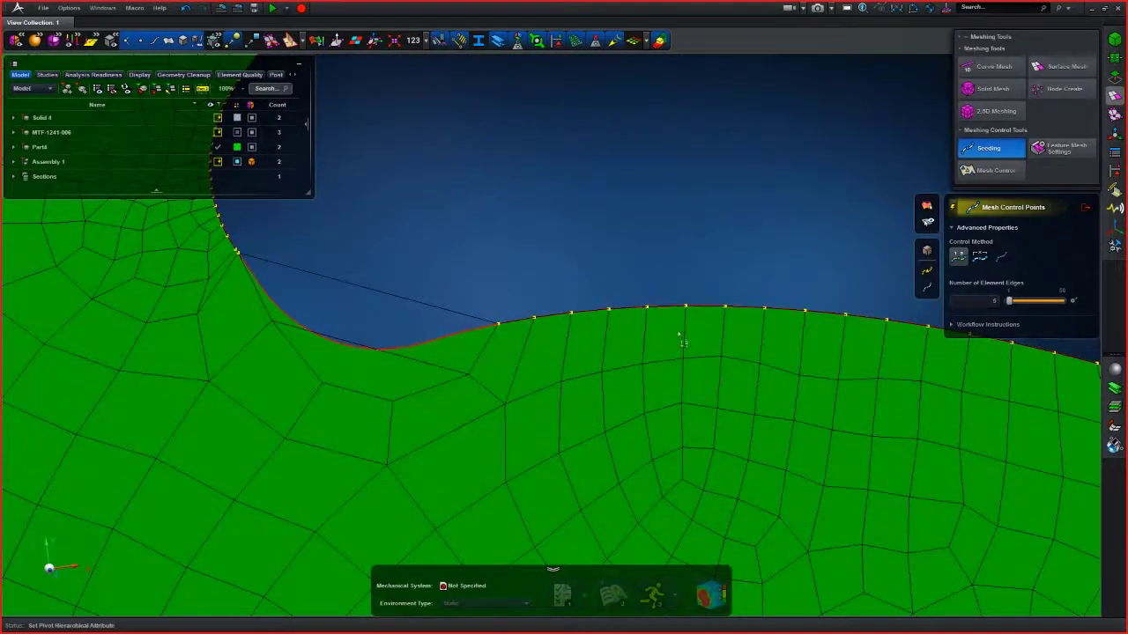
{"action": "left_click", "coordinate": [456, 338]}
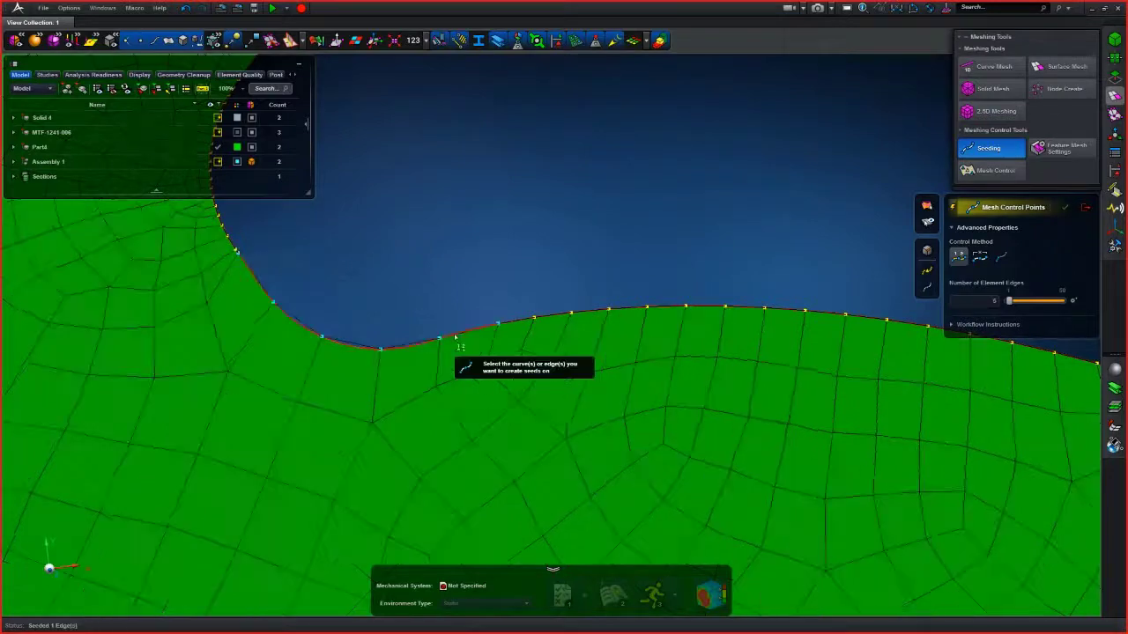
{"action": "scroll", "coordinate": [455, 338], "scroll_direction": "down", "scroll_amount": 5}
{"action": "scroll", "coordinate": [484, 308], "scroll_direction": "up", "scroll_amount": 3}
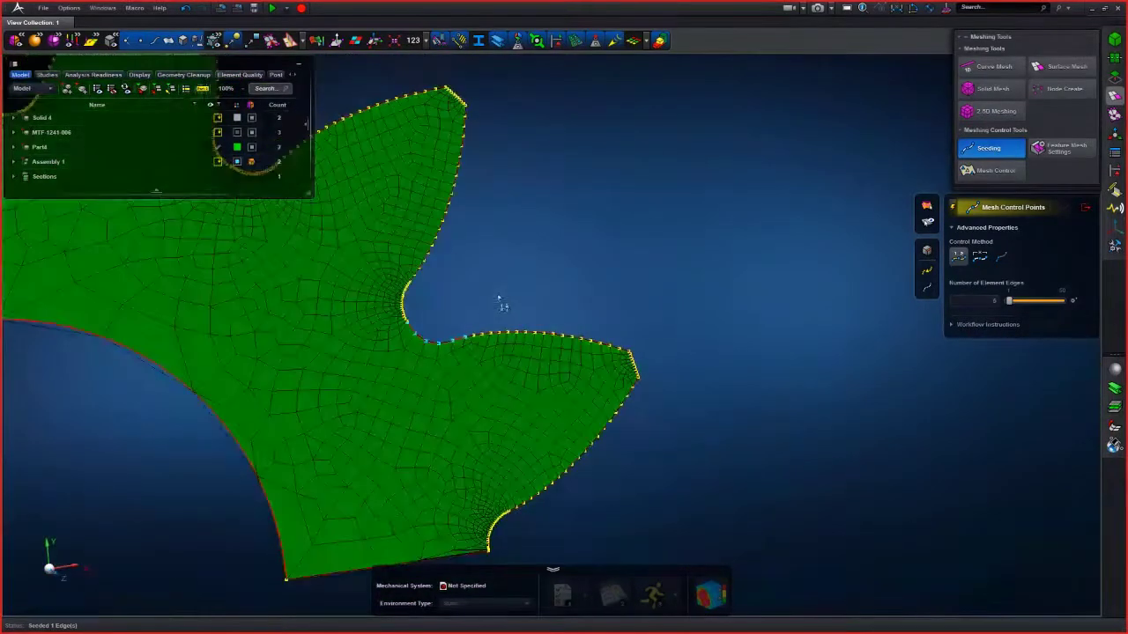
{"action": "scroll", "coordinate": [500, 291], "scroll_direction": "down", "scroll_amount": 2}
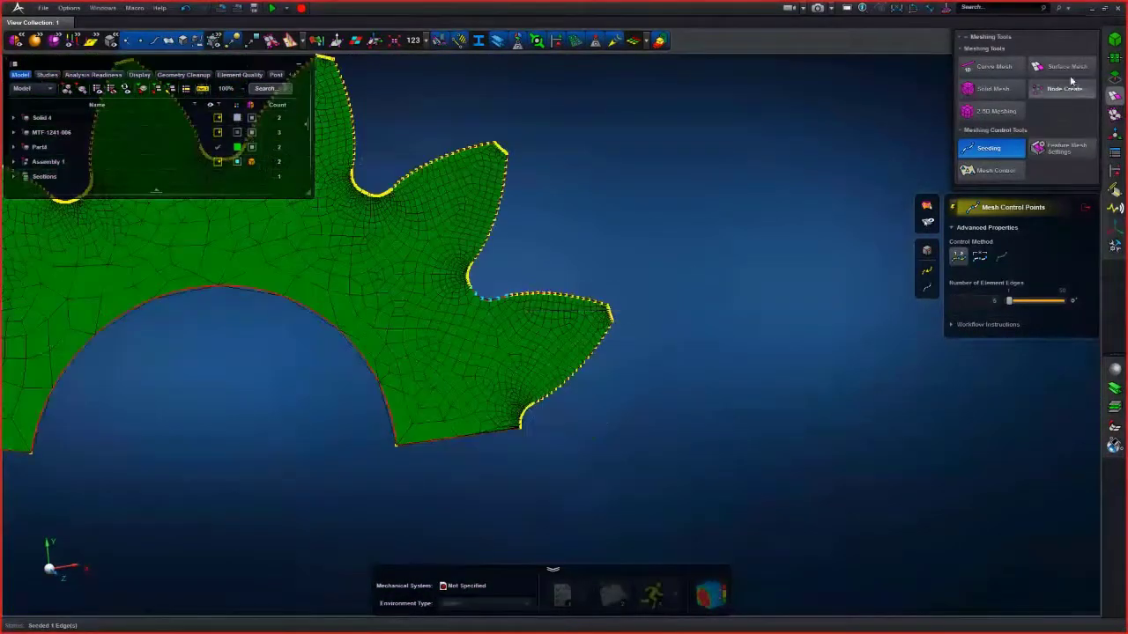
- Remove vertices along the gear tooth edges with Add/Remove Vertex
{"action": "left_click", "coordinate": [1112, 77]}
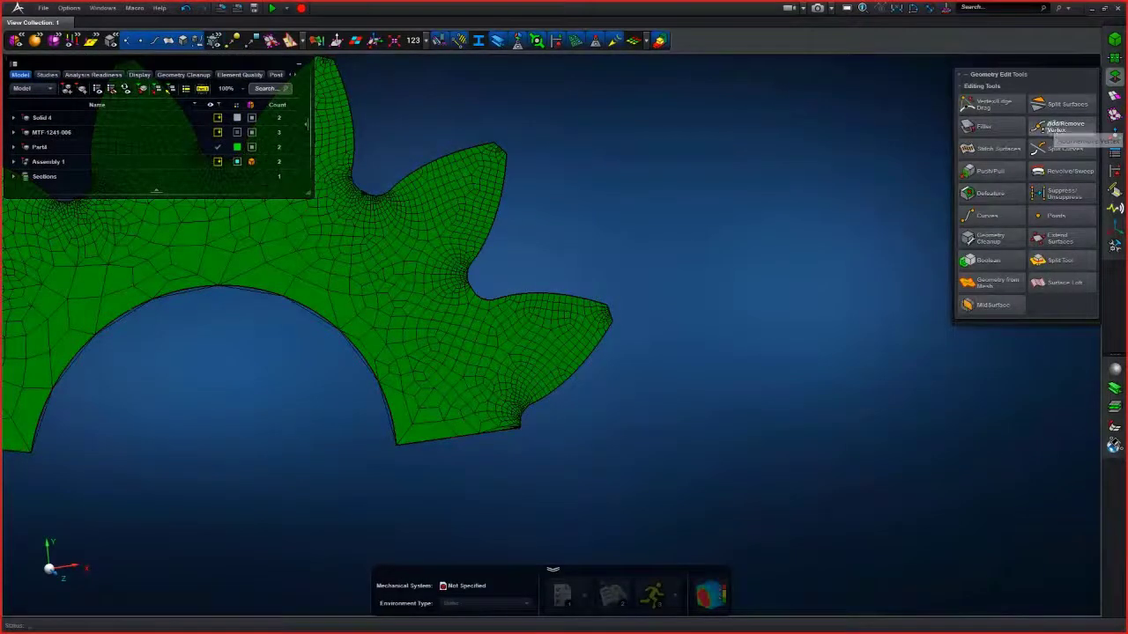
{"action": "left_click", "coordinate": [1063, 89]}
{"action": "scroll", "coordinate": [587, 252], "scroll_direction": "up", "scroll_amount": 2}
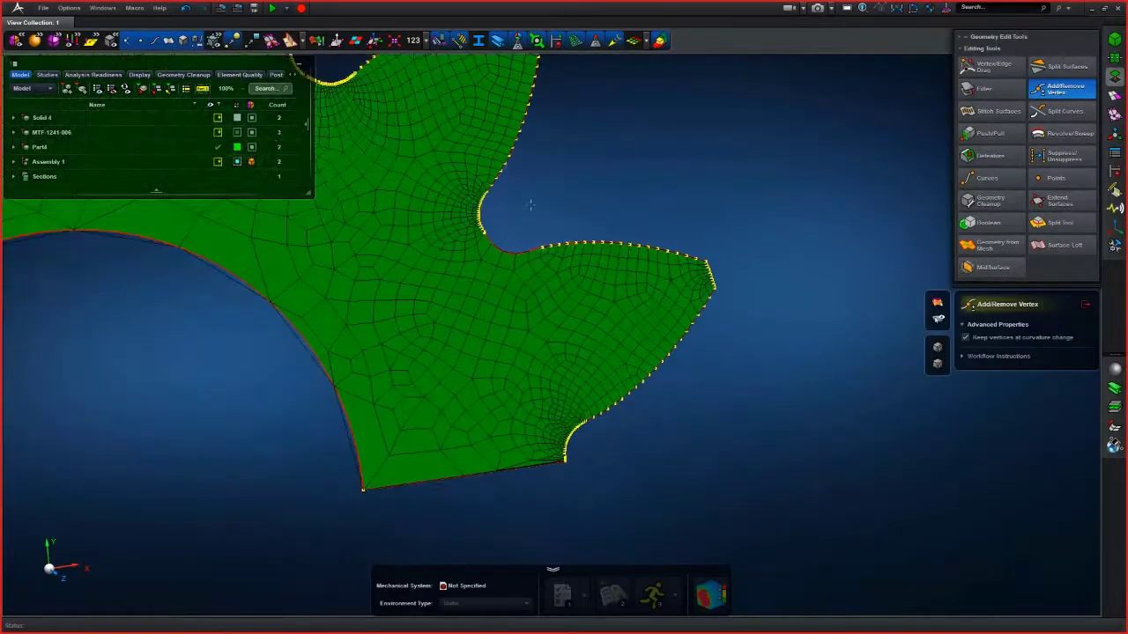
{"action": "left_click_drag", "start_coordinate": [764, 442], "coordinate": [764, 482]}
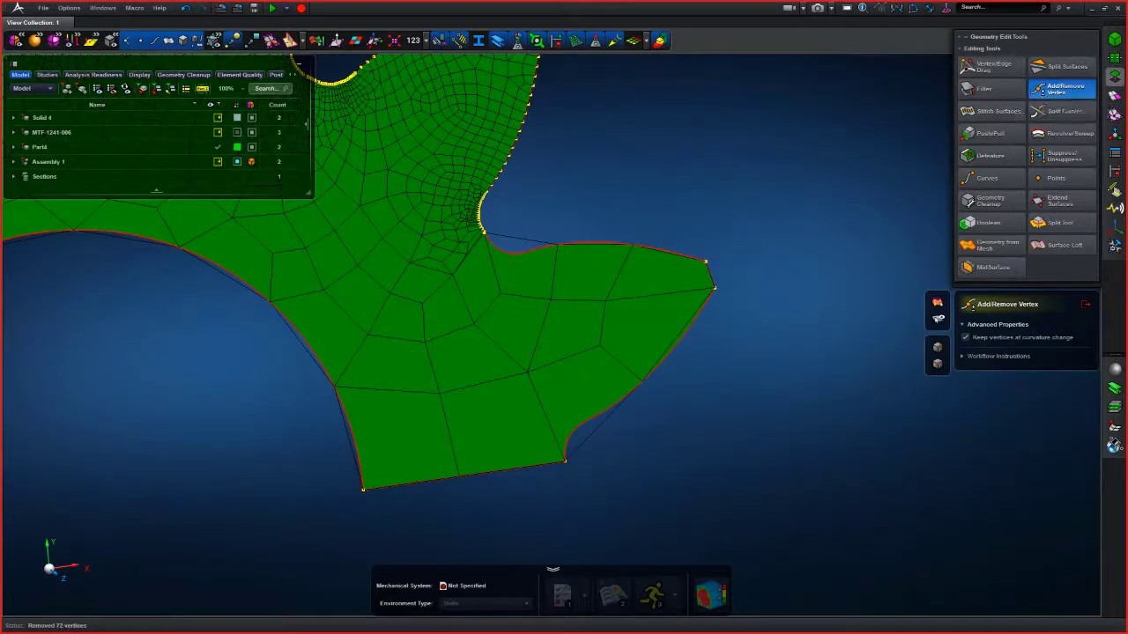
- Unsuppress the vertices around the tooth root fillet with Suppress/Unsuppress, then close the tool
{"action": "left_click", "coordinate": [1036, 160]}
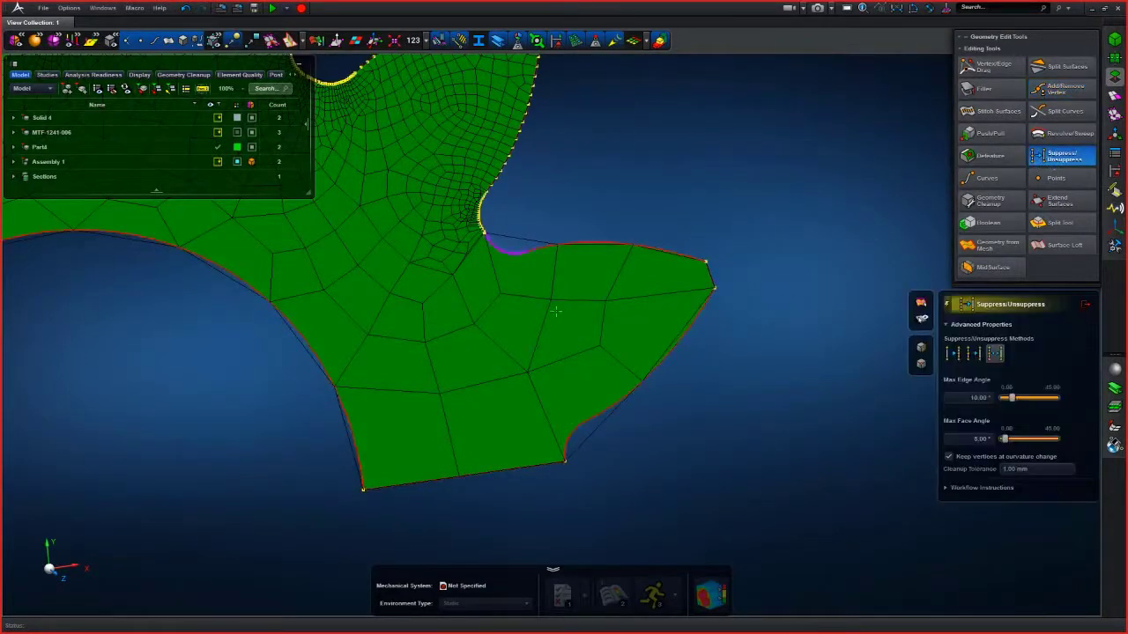
{"action": "scroll", "coordinate": [556, 310], "scroll_direction": "up", "scroll_amount": 8}
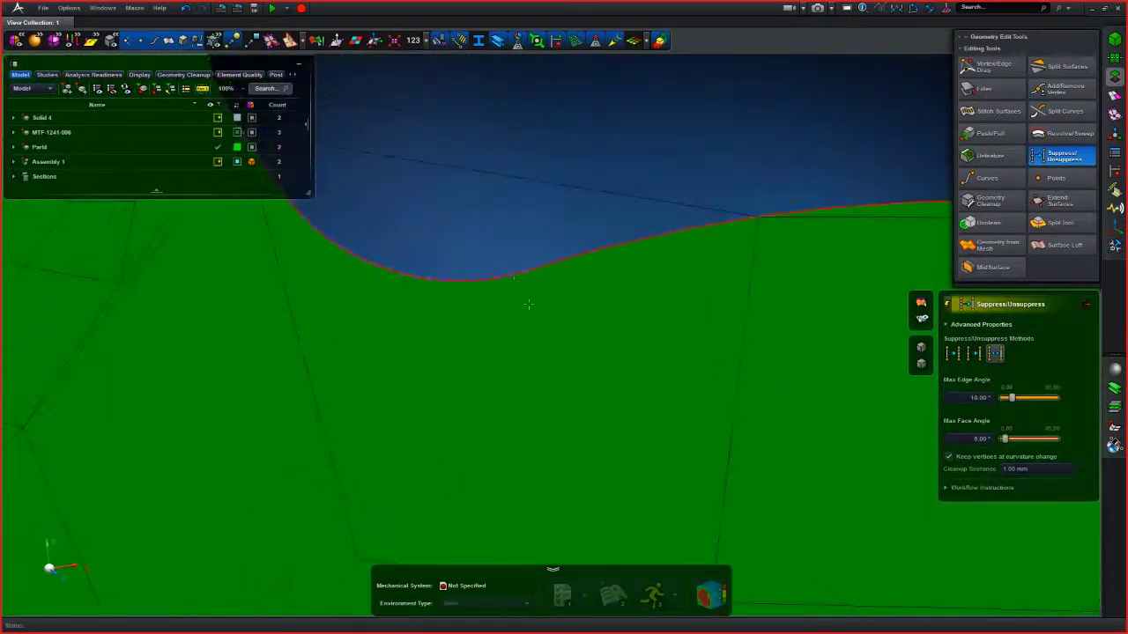
{"action": "left_click", "coordinate": [511, 277]}
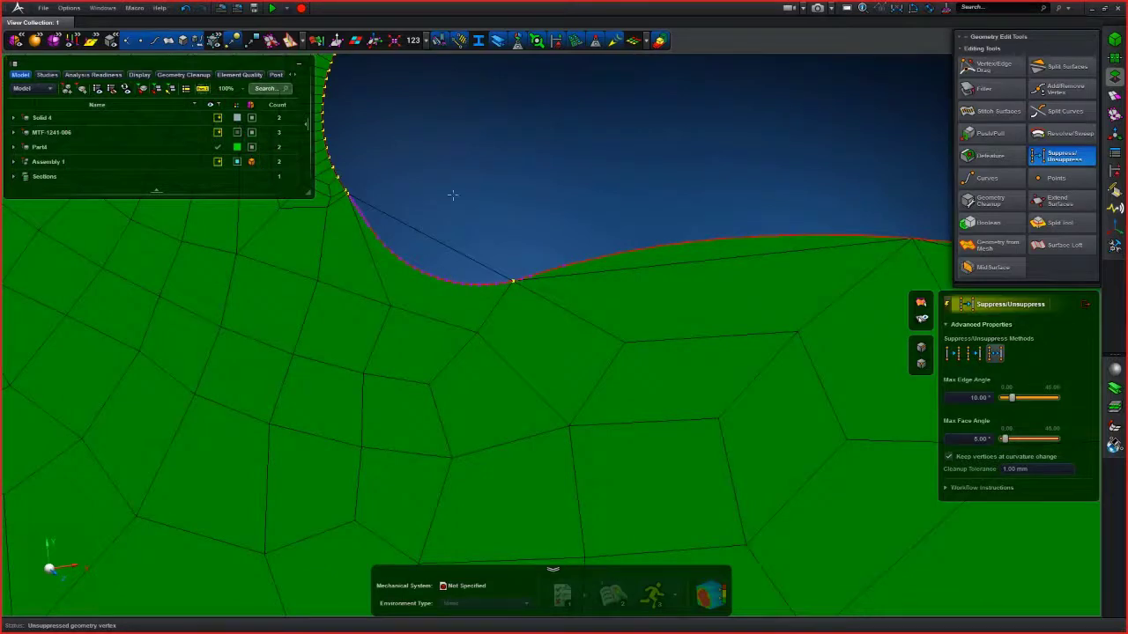
{"action": "left_click_drag", "start_coordinate": [342, 313], "coordinate": [450, 196]}
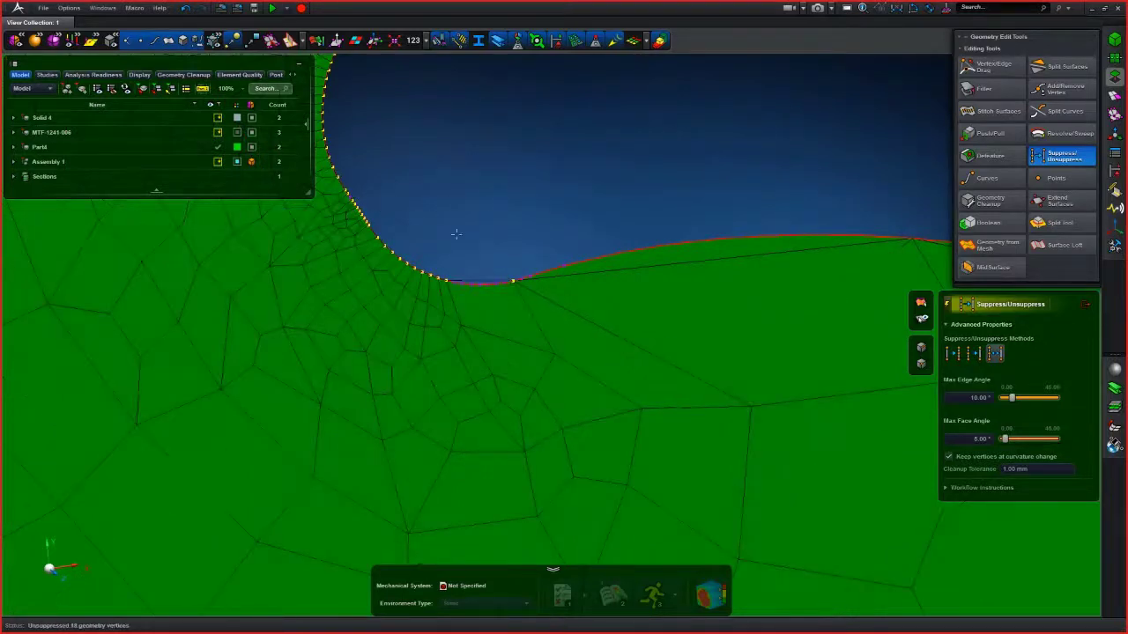
{"action": "left_click_drag", "start_coordinate": [438, 257], "coordinate": [633, 361]}
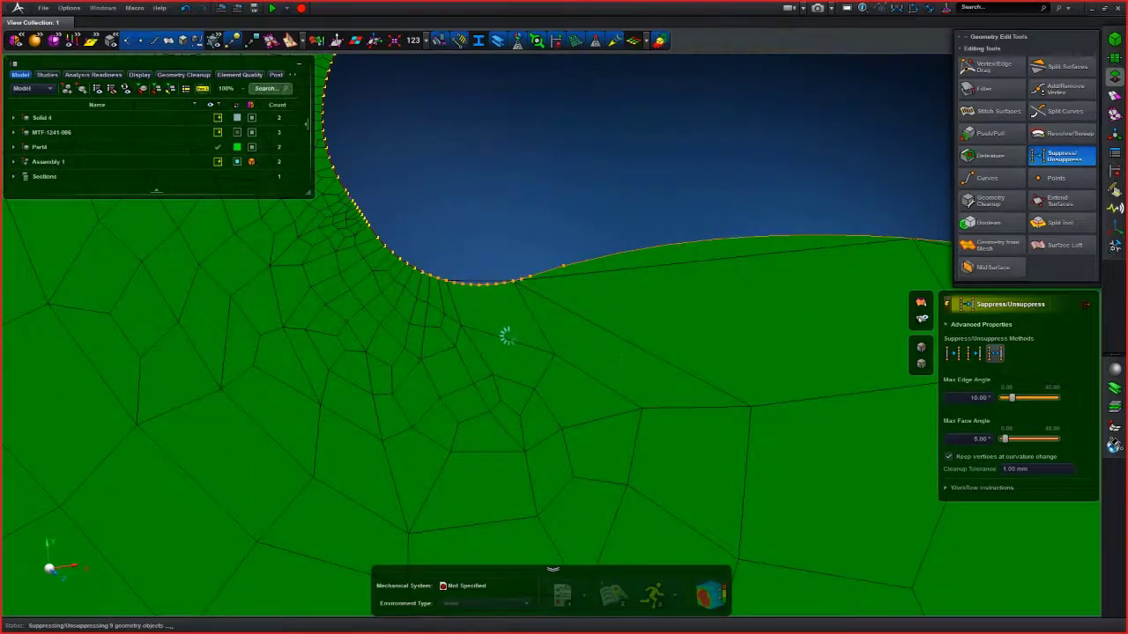
{"action": "scroll", "coordinate": [422, 263], "scroll_direction": "up", "scroll_amount": 3}
{"action": "left_click_drag", "start_coordinate": [471, 306], "coordinate": [494, 323]}
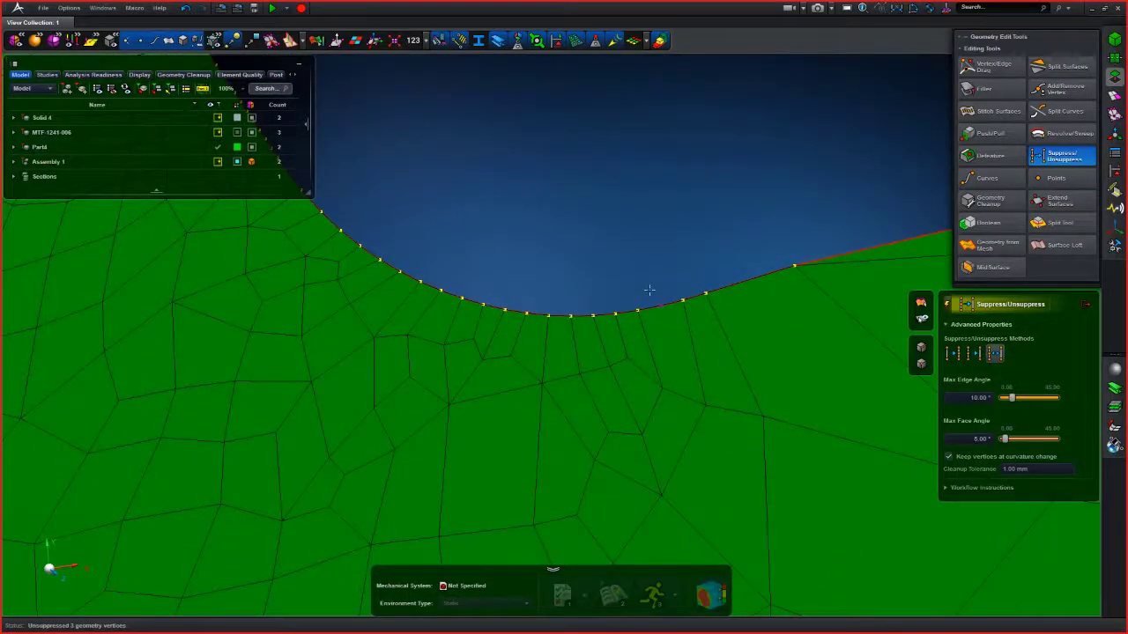
{"action": "scroll", "coordinate": [623, 251], "scroll_direction": "down", "scroll_amount": 5}
{"action": "scroll", "coordinate": [622, 250], "scroll_direction": "down", "scroll_amount": 3}
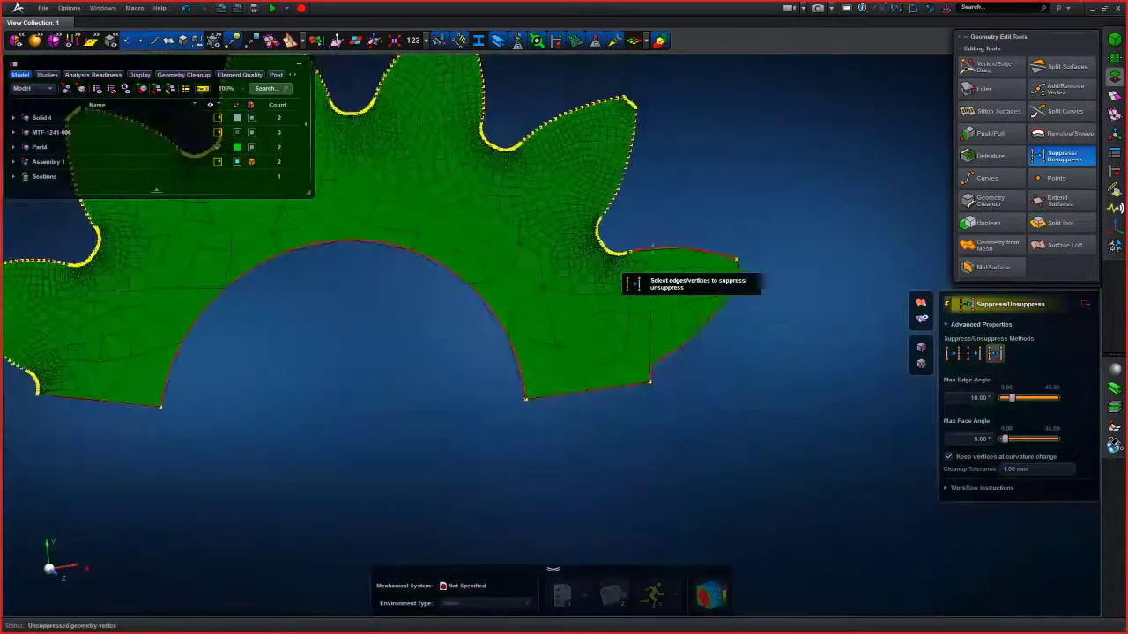
{"action": "left_click", "coordinate": [1086, 304]}
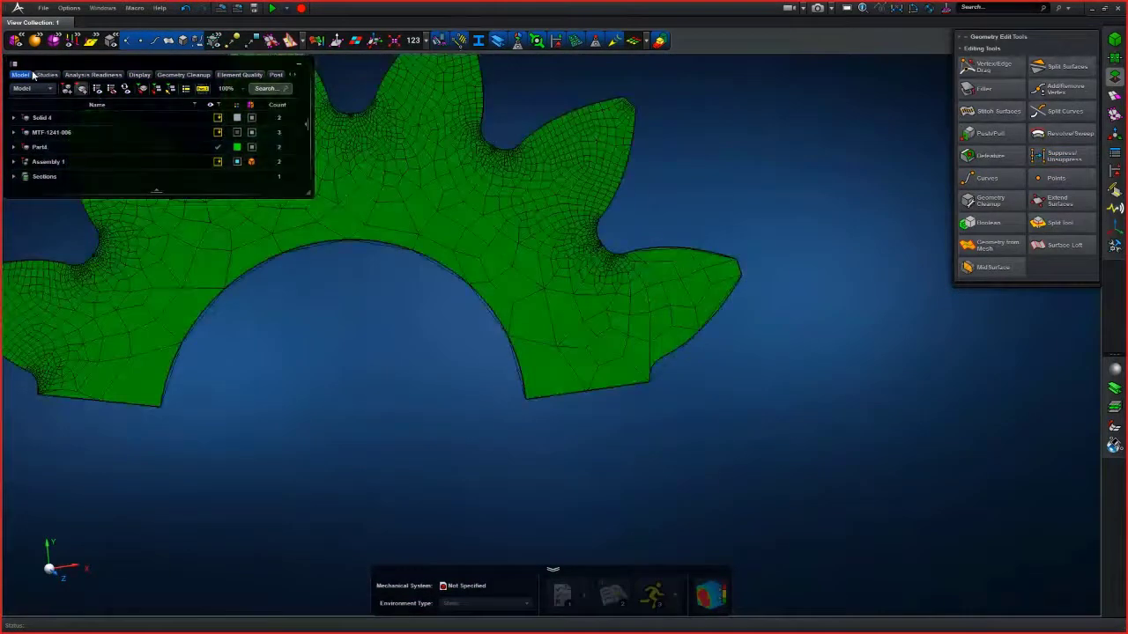
- Show only Assembly 1 and fit the view to it
{"action": "right_click", "coordinate": [55, 166]}
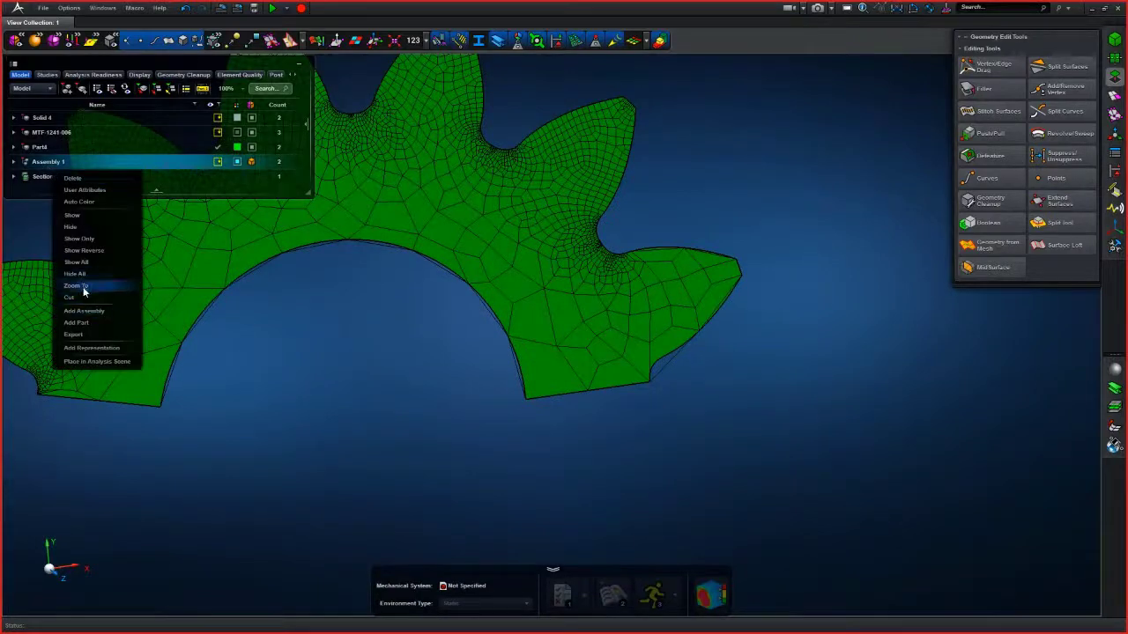
{"action": "left_click", "coordinate": [71, 227]}
{"action": "key", "text": "f"}
{"action": "scroll", "coordinate": [421, 350], "scroll_direction": "down", "scroll_amount": 3}
{"action": "middle_click_drag", "start_coordinate": [422, 353], "coordinate": [463, 343]}
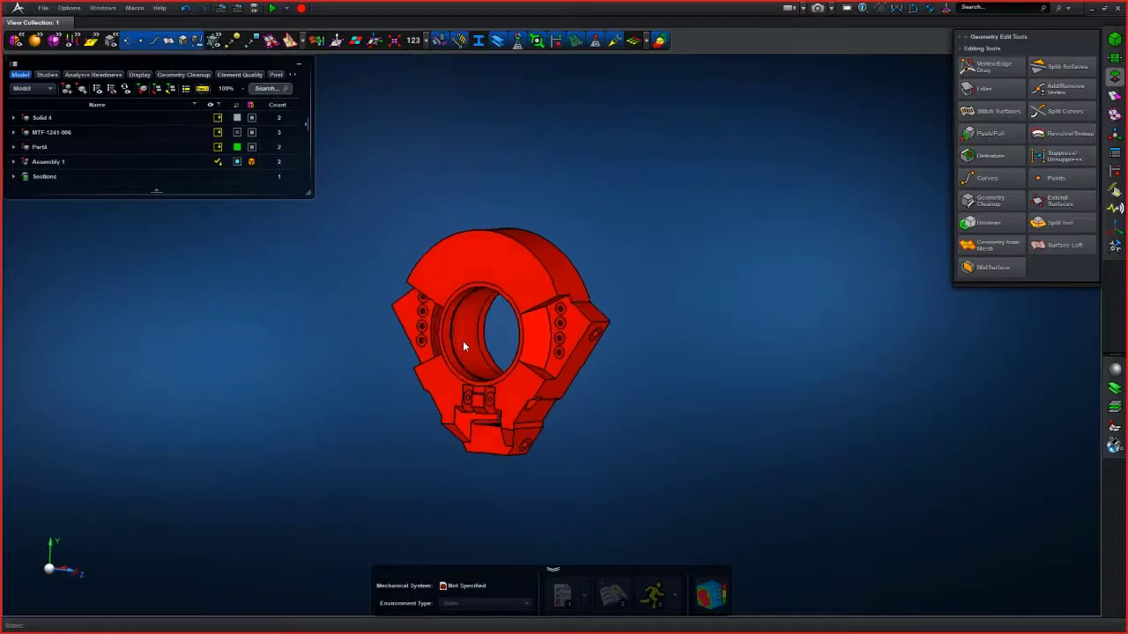
- Toggle the 2.5D meshability colouring and orbit around the assembly to examine which regions are 2.5D meshable
{"action": "left_click", "coordinate": [660, 42]}
{"action": "middle_click_drag", "start_coordinate": [578, 181], "coordinate": [630, 100]}
{"action": "scroll", "coordinate": [597, 199], "scroll_direction": "up", "scroll_amount": 4}
{"action": "scroll", "coordinate": [653, 162], "scroll_direction": "up", "scroll_amount": 3}
{"action": "scroll", "coordinate": [651, 179], "scroll_direction": "down", "scroll_amount": 3}
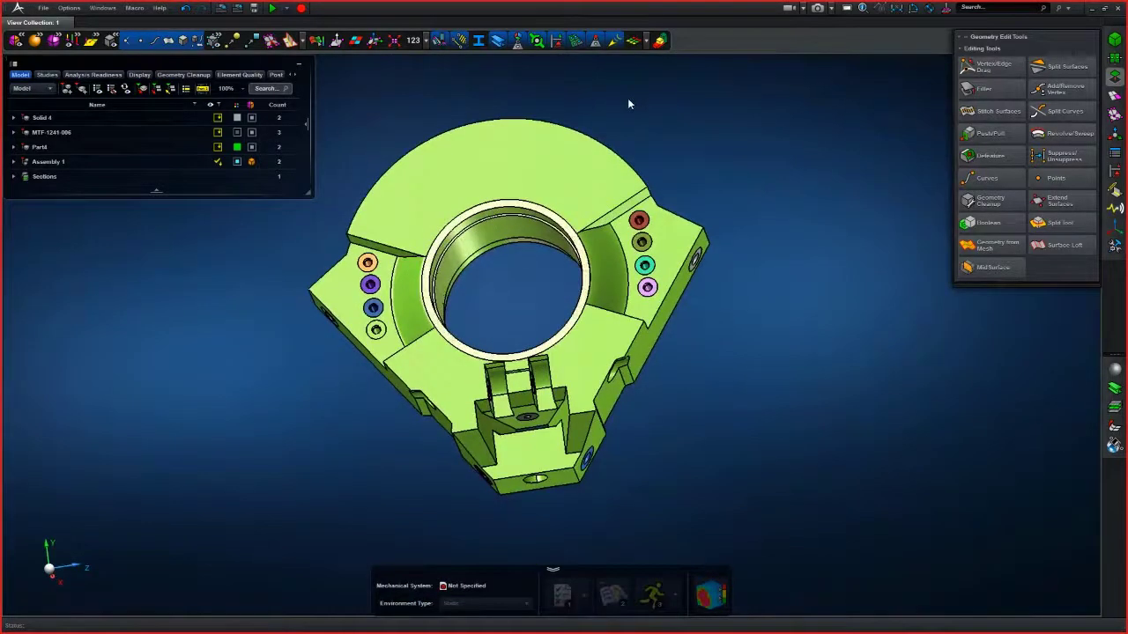
{"action": "middle_click_drag", "start_coordinate": [668, 143], "coordinate": [704, 154]}
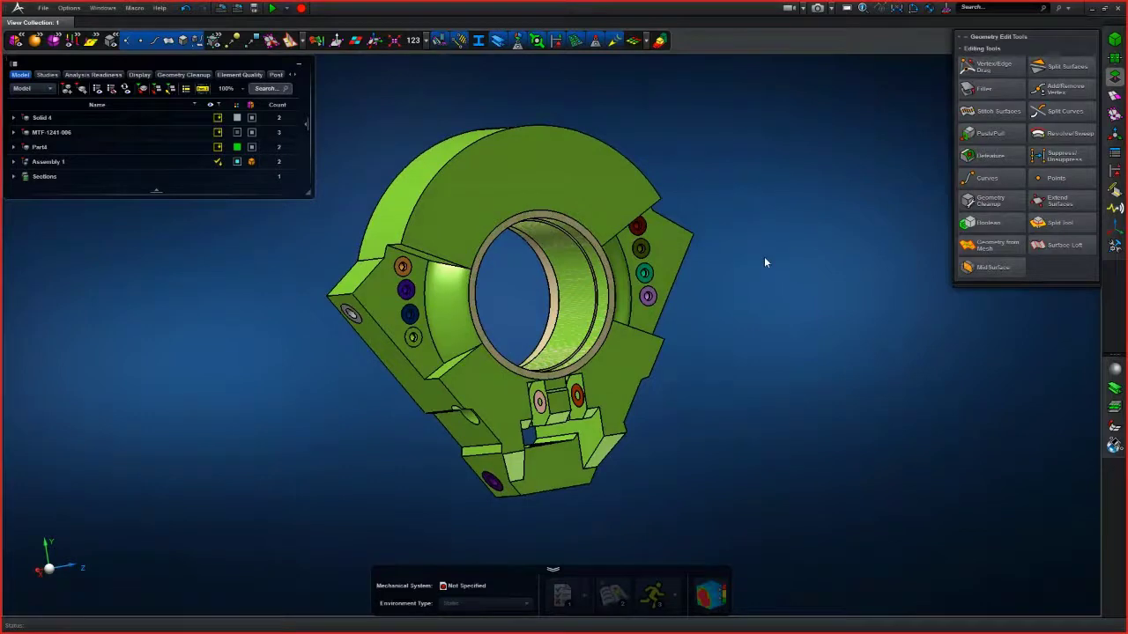
{"action": "scroll", "coordinate": [702, 364], "scroll_direction": "up", "scroll_amount": 3}
{"action": "middle_click_drag", "start_coordinate": [700, 361], "coordinate": [784, 310], "text": "shift"}
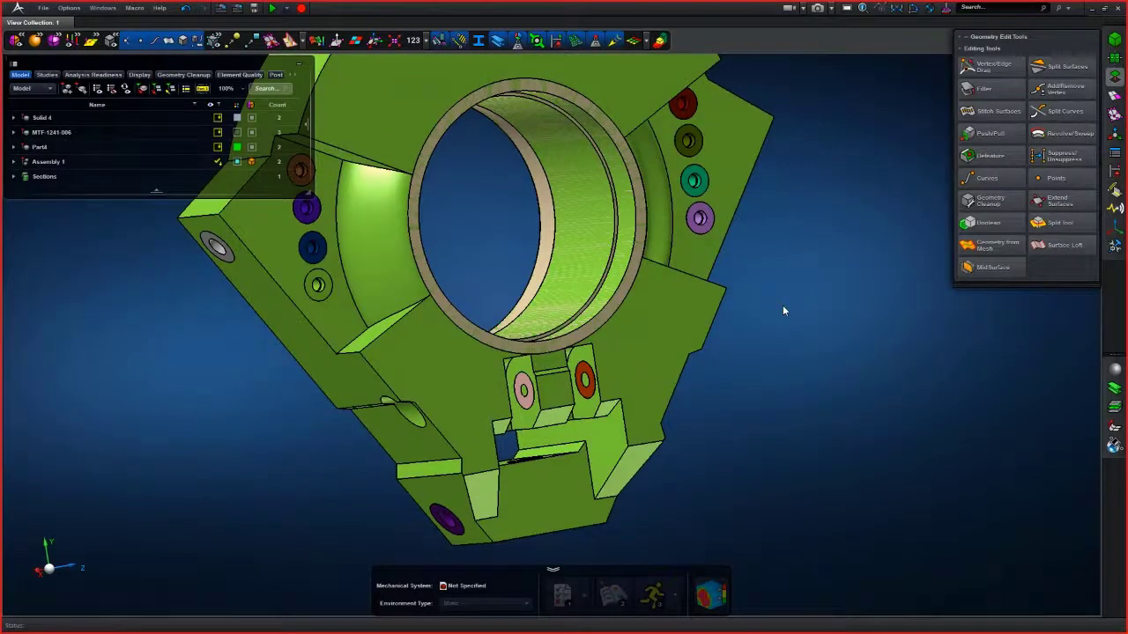
{"action": "scroll", "coordinate": [783, 306], "scroll_direction": "down", "scroll_amount": 3}
{"action": "mouse_move", "coordinate": [809, 311]}
{"action": "middle_mouse_down"}
{"action": "mouse_move", "coordinate": [775, 341]}
{"action": "mouse_move", "coordinate": [728, 319]}
{"action": "mouse_move", "coordinate": [732, 336]}
{"action": "middle_mouse_up"}
{"action": "scroll", "coordinate": [735, 326], "scroll_direction": "up", "scroll_amount": 3}
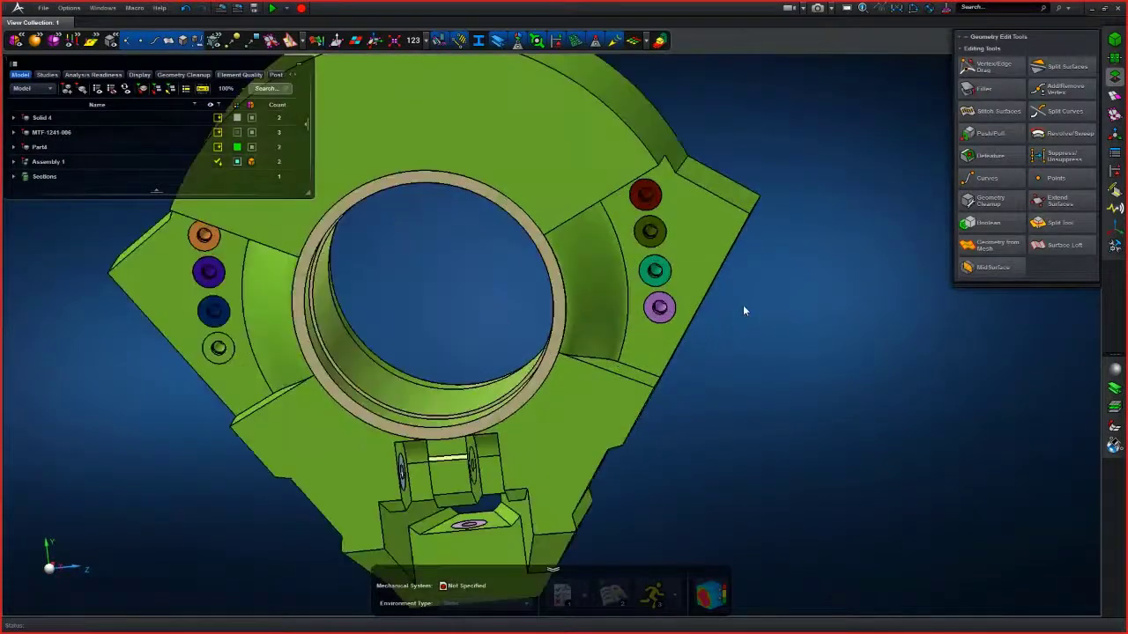
{"action": "middle_click_drag", "start_coordinate": [765, 308], "coordinate": [882, 169]}
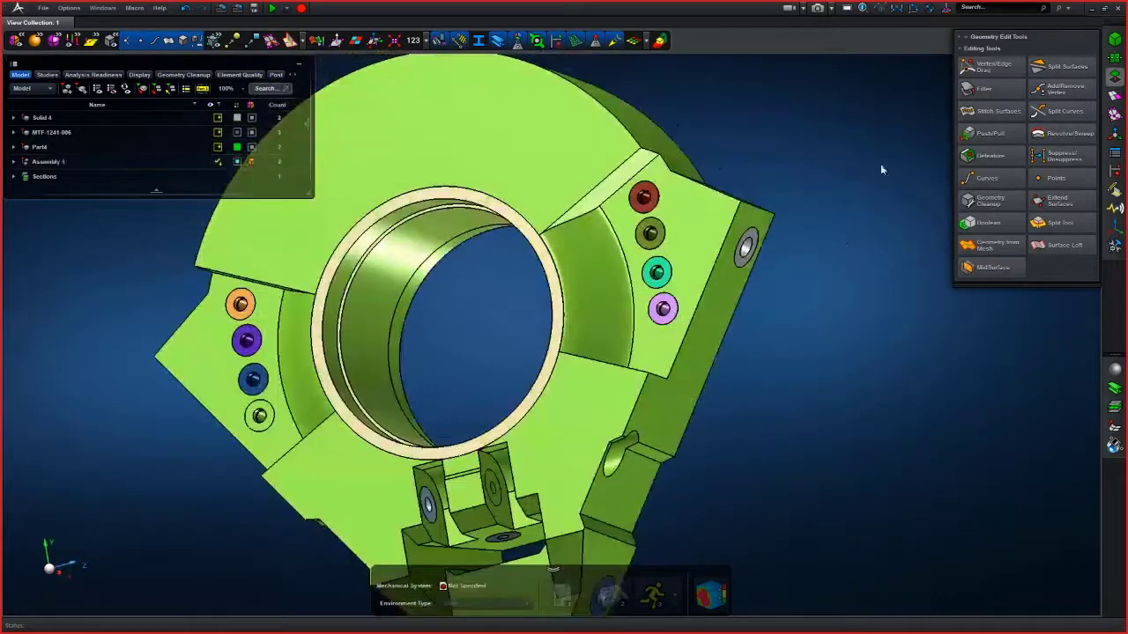
{"action": "left_click", "coordinate": [660, 42]}
{"action": "middle_click_drag", "start_coordinate": [768, 155], "coordinate": [813, 216]}
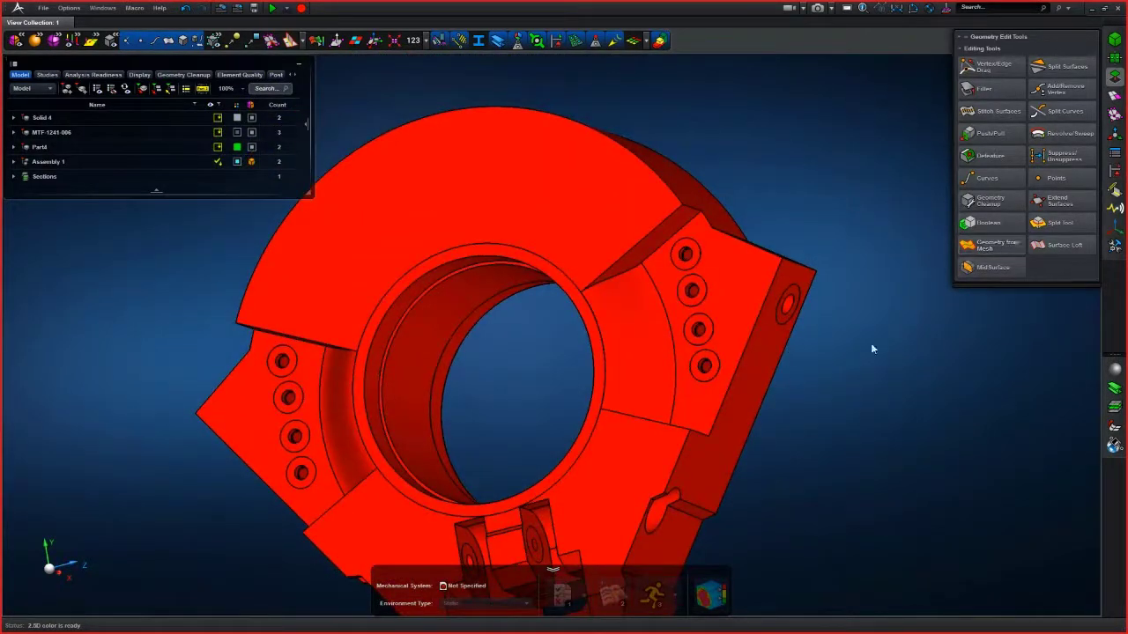
- Split the design space solid with the Split Tool, using two of its planar faces as tool surfaces
{"action": "left_click", "coordinate": [1060, 225]}
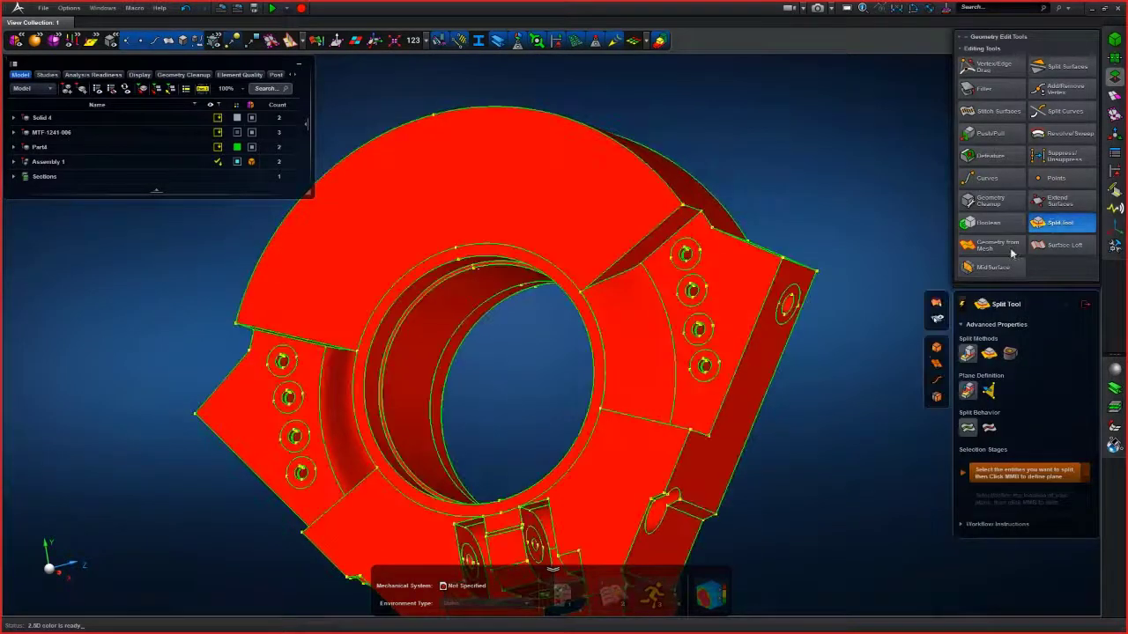
{"action": "left_click", "coordinate": [988, 354]}
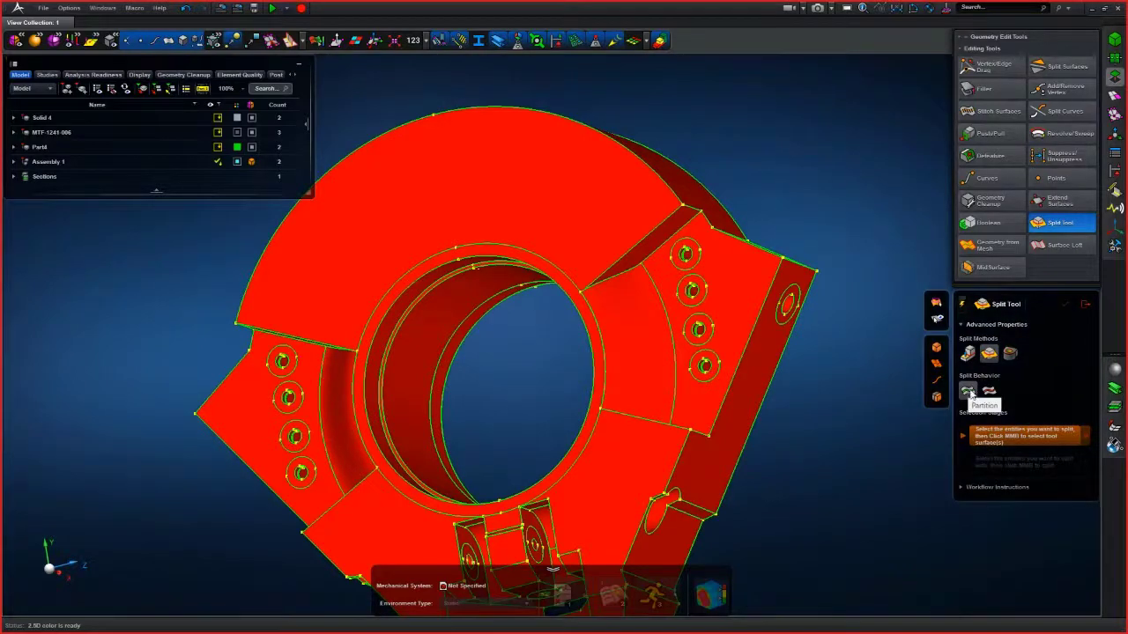
{"action": "left_click", "coordinate": [661, 353]}
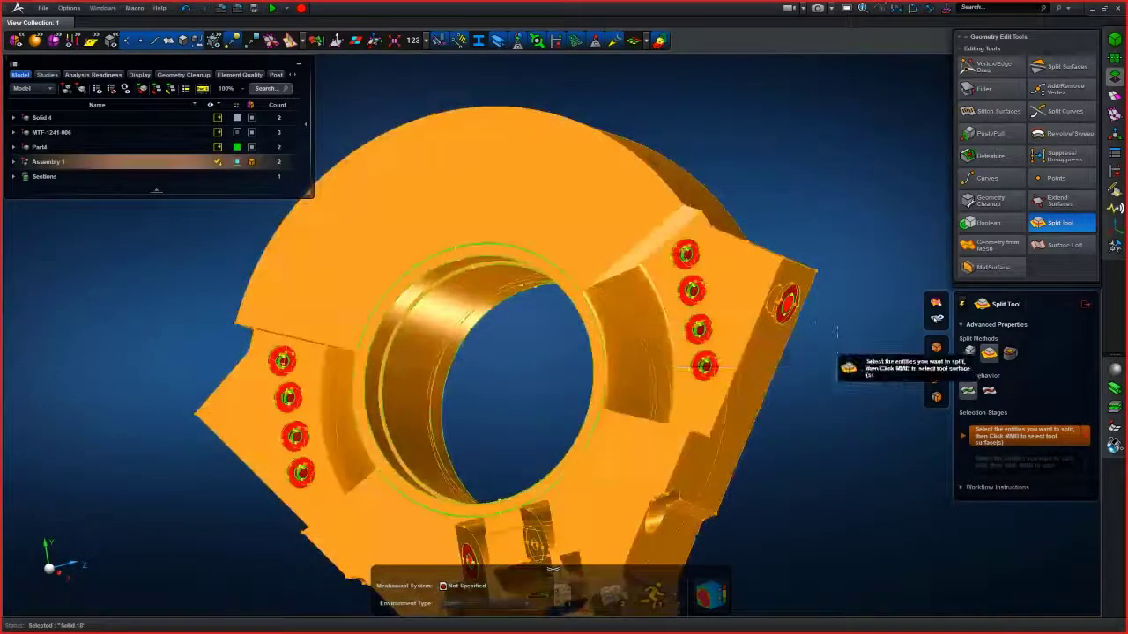
{"action": "middle_click", "coordinate": [837, 334]}
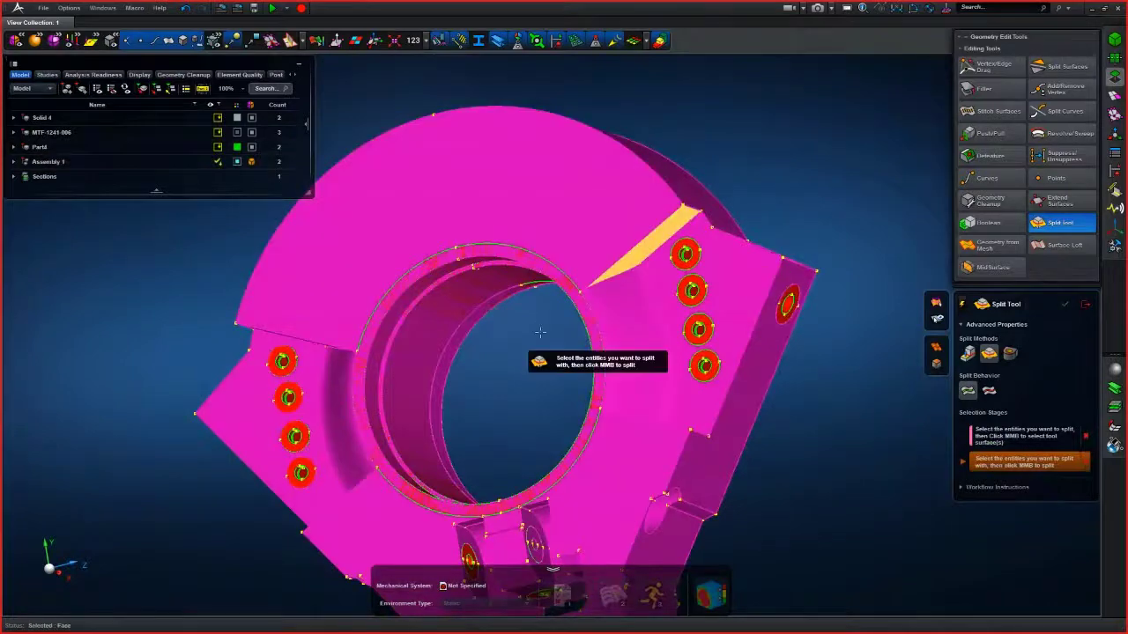
{"action": "middle_click_drag", "start_coordinate": [540, 332], "coordinate": [548, 294]}
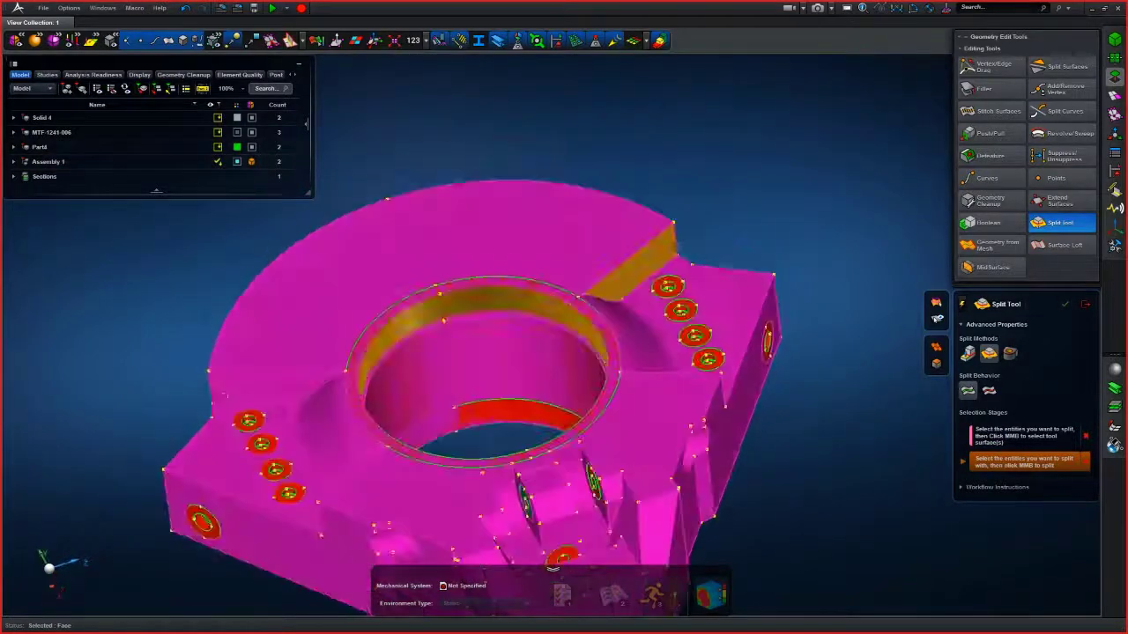
{"action": "middle_click", "coordinate": [627, 174]}
{"action": "middle_click_drag", "start_coordinate": [704, 164], "coordinate": [795, 236]}
{"action": "right_click_drag", "start_coordinate": [795, 236], "coordinate": [769, 265]}
{"action": "mouse_move", "coordinate": [769, 278]}
{"action": "middle_mouse_down"}
{"action": "mouse_move", "coordinate": [769, 251]}
{"action": "mouse_move", "coordinate": [771, 274]}
{"action": "middle_mouse_up"}
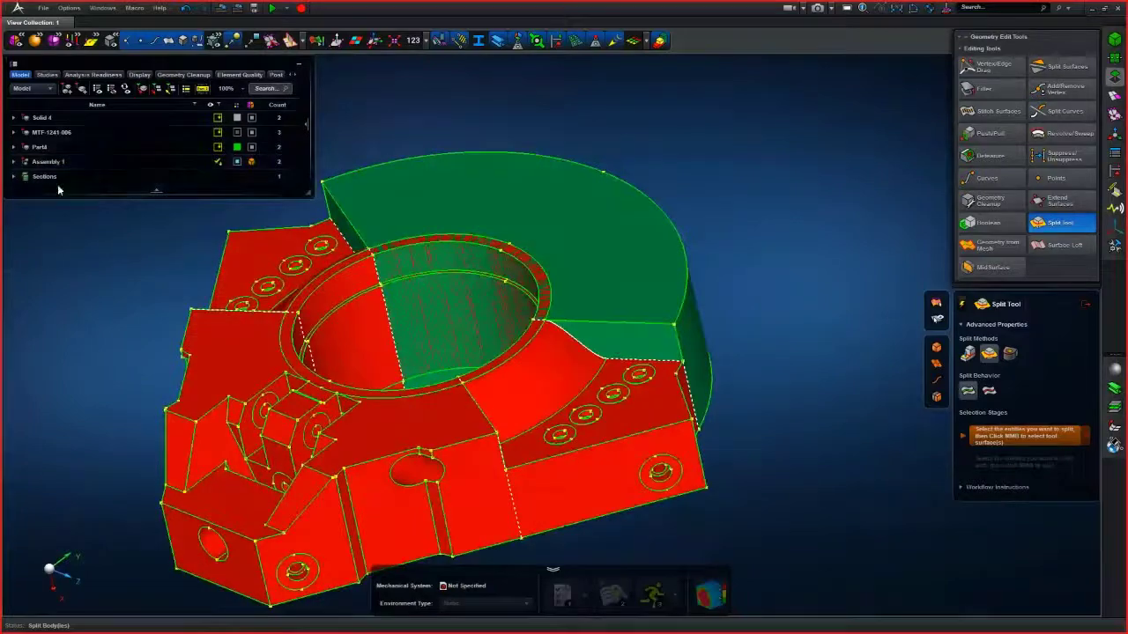
- Expand Assembly 1 and its Design Space in the model tree to view the split bodies
{"action": "left_click", "coordinate": [27, 162]}
{"action": "left_click", "coordinate": [13, 162]}
{"action": "left_click", "coordinate": [61, 191]}
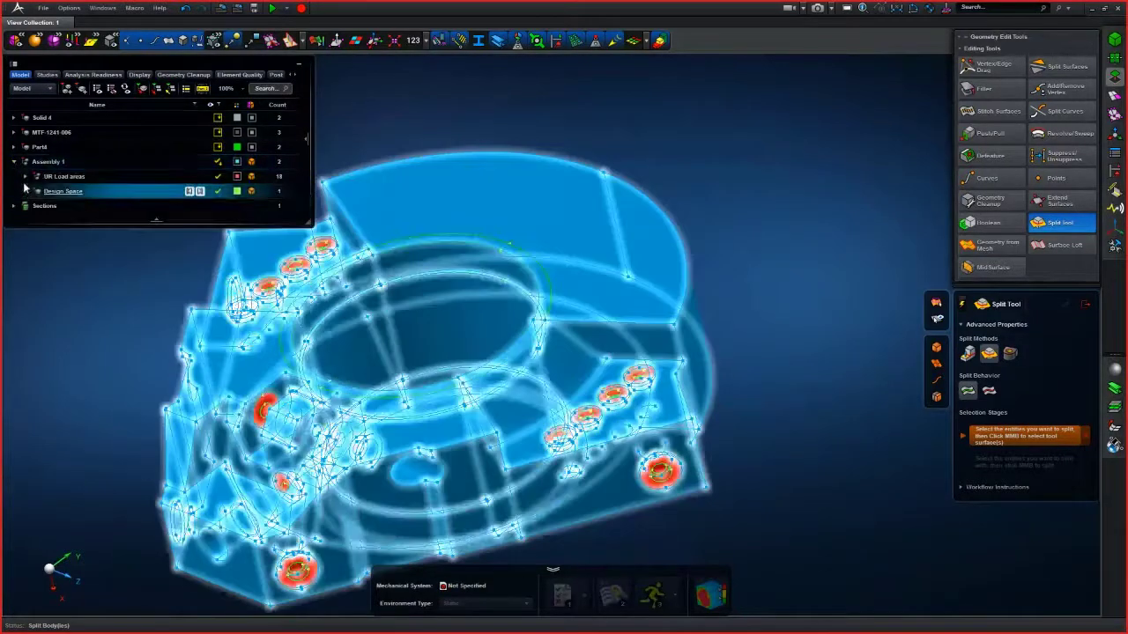
{"action": "left_click", "coordinate": [26, 191]}
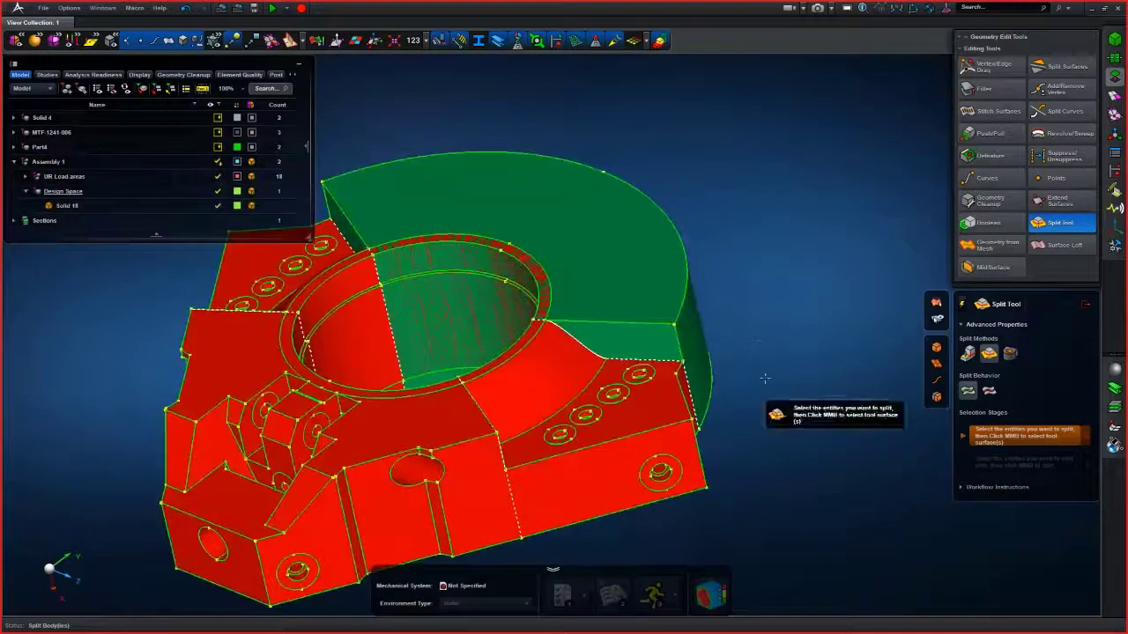
{"action": "scroll", "coordinate": [757, 393], "scroll_direction": "up", "scroll_amount": 4}
{"action": "scroll", "coordinate": [812, 365], "scroll_direction": "down", "scroll_amount": 4}
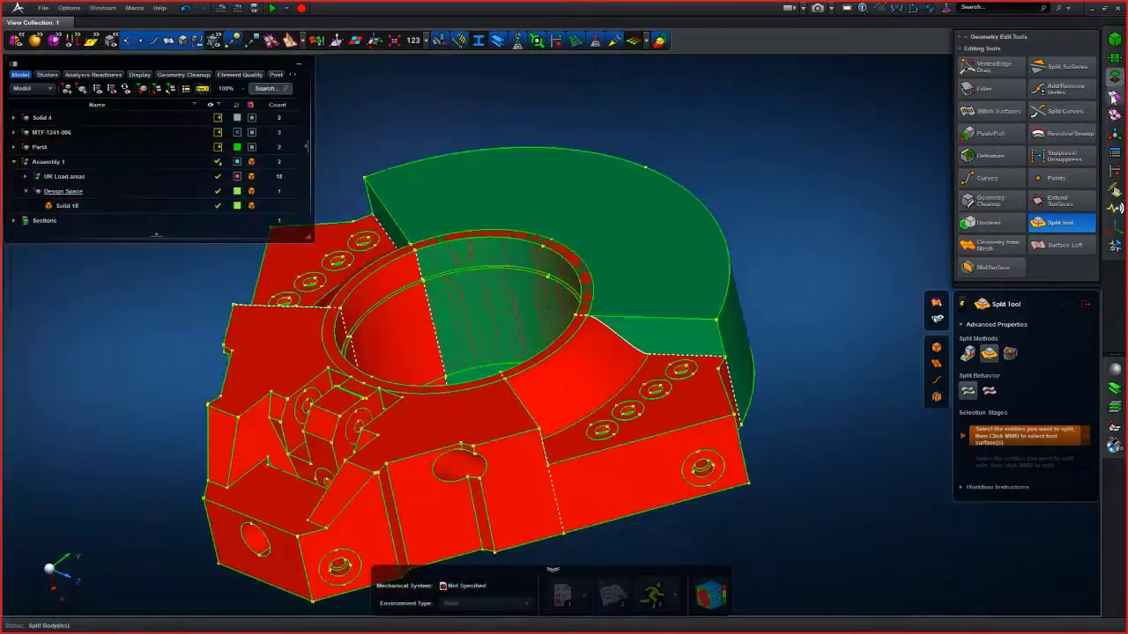
- Mesh the green split body of the design space with the 2.5D Meshing tool at 20 mm mesh size
{"action": "left_click", "coordinate": [1113, 96]}
{"action": "left_click", "coordinate": [993, 167]}
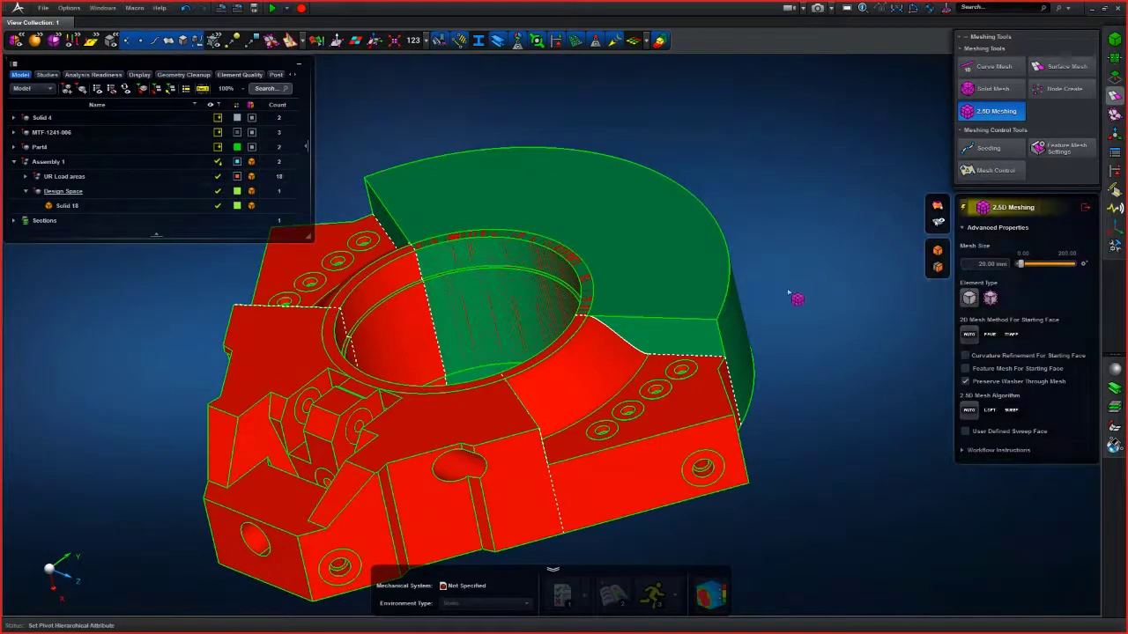
{"action": "left_click", "coordinate": [722, 319]}
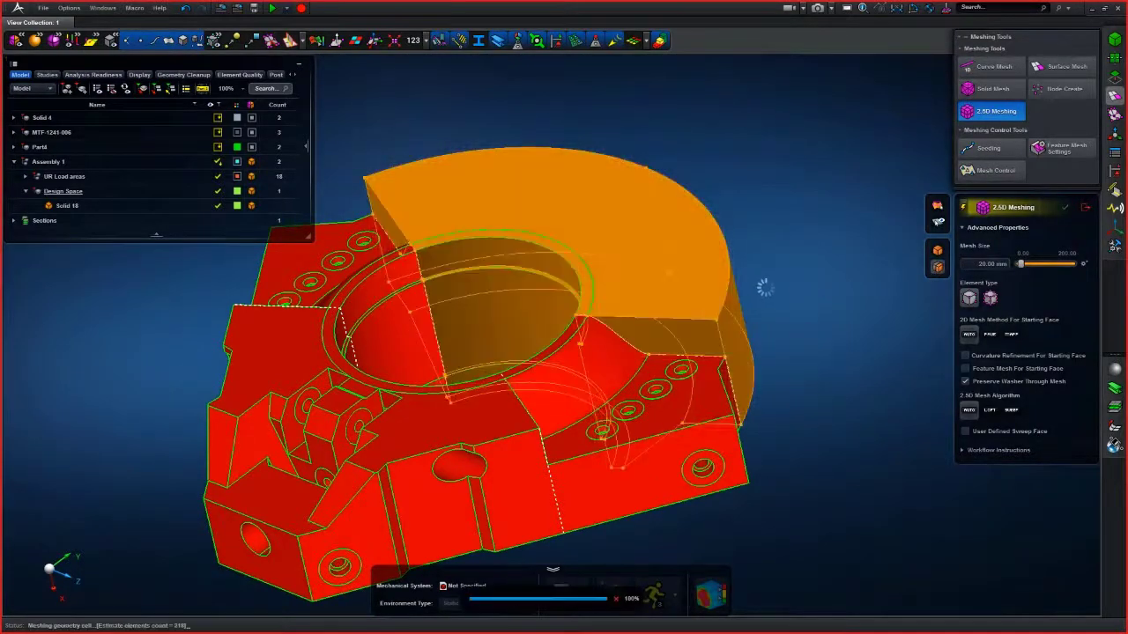
{"action": "mouse_move", "coordinate": [796, 294]}
{"action": "right_mouse_down"}
{"action": "mouse_move", "coordinate": [773, 279]}
{"action": "mouse_move", "coordinate": [693, 281]}
{"action": "mouse_move", "coordinate": [785, 302]}
{"action": "mouse_move", "coordinate": [770, 305]}
{"action": "mouse_move", "coordinate": [782, 296]}
{"action": "right_mouse_up"}
{"action": "scroll", "coordinate": [781, 295], "scroll_direction": "up", "scroll_amount": 3}
- Set the mesh size to 5 mm and remesh the green split body, then close the 2.5D Meshing tool
{"action": "left_click", "coordinate": [969, 264]}
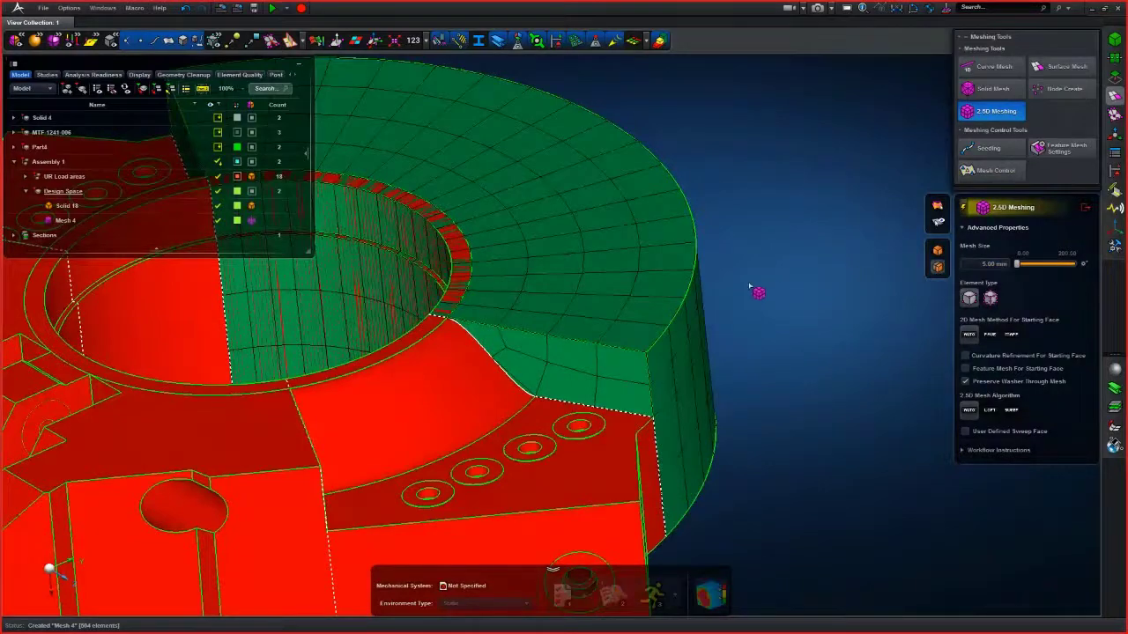
{"action": "left_click", "coordinate": [704, 302]}
{"action": "scroll", "coordinate": [769, 315], "scroll_direction": "down", "scroll_amount": 3}
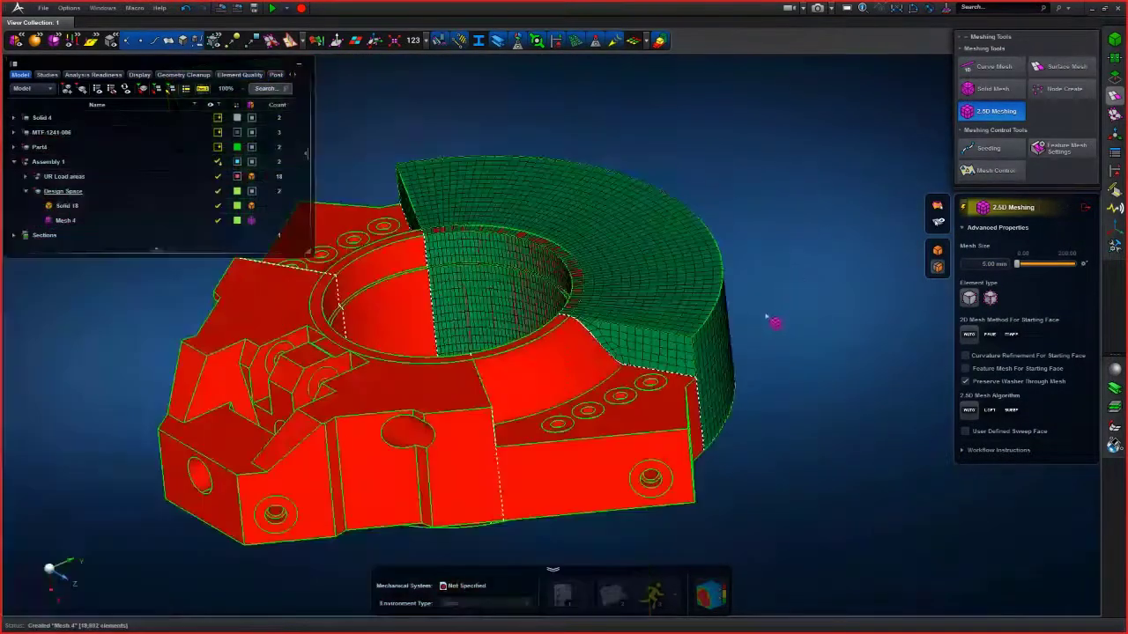
{"action": "middle_click_drag", "start_coordinate": [770, 319], "coordinate": [816, 319]}
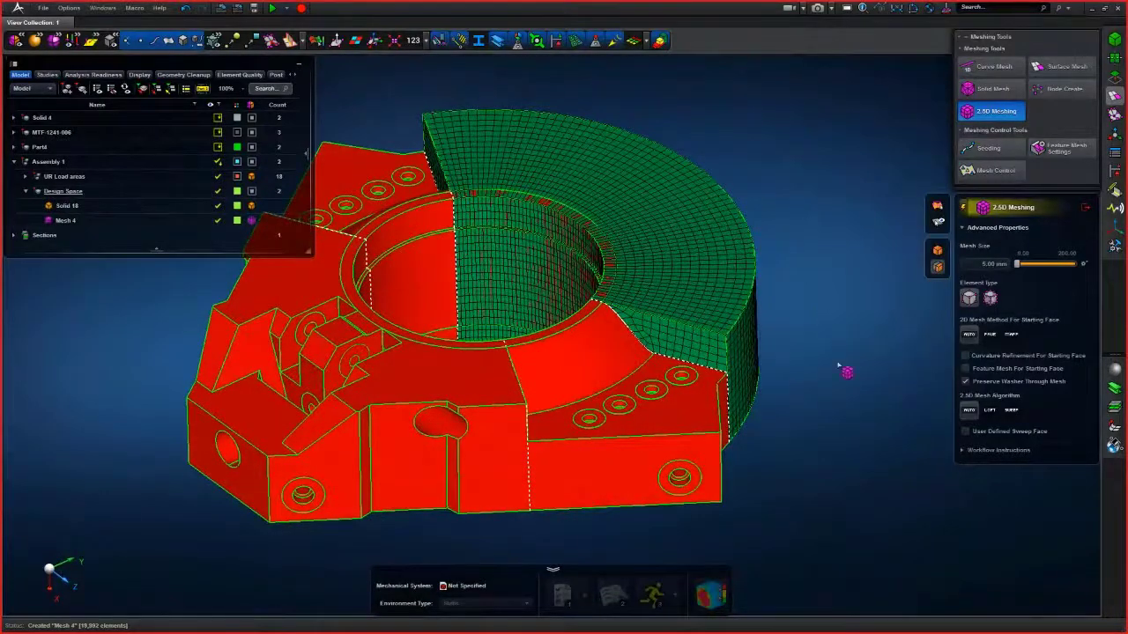
{"action": "middle_click_drag", "start_coordinate": [855, 390], "coordinate": [737, 455]}
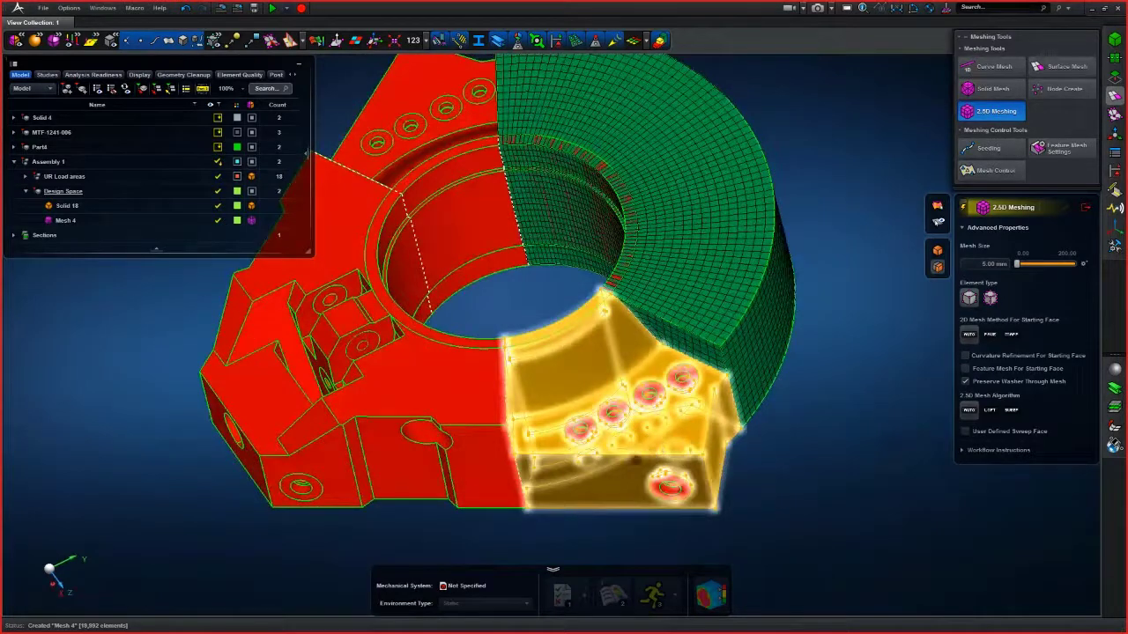
{"action": "left_click", "coordinate": [1086, 208]}
{"action": "scroll", "coordinate": [869, 323], "scroll_direction": "down", "scroll_amount": 5}
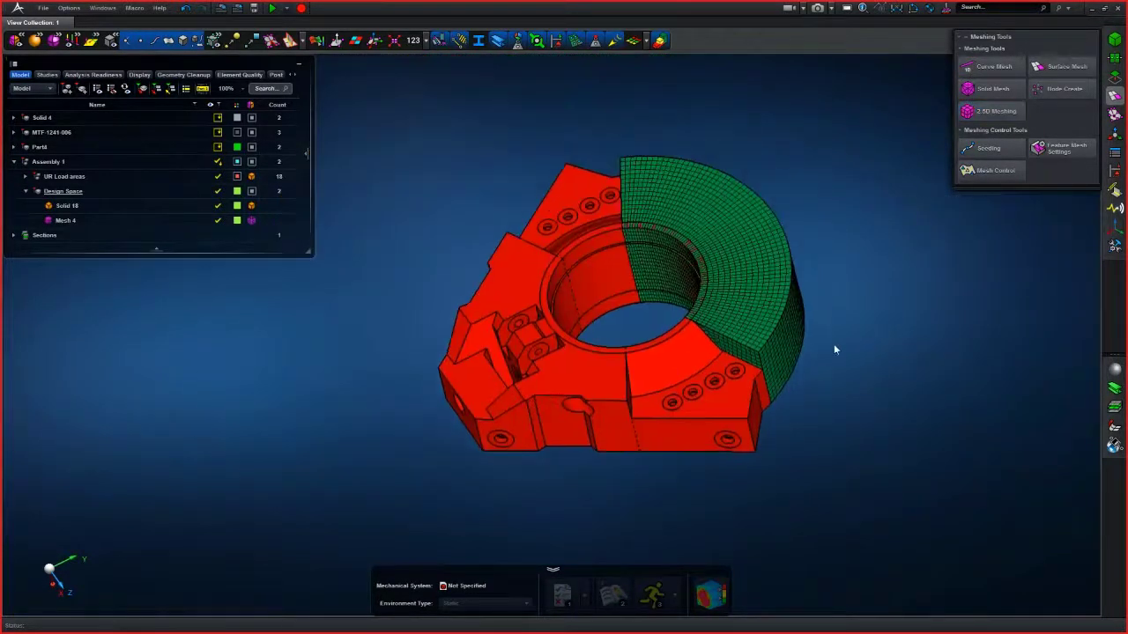
- Delete Mesh 4 from the design space in the model tree
{"action": "right_click", "coordinate": [56, 220]}
{"action": "left_click", "coordinate": [81, 234]}
{"action": "right_click_drag", "start_coordinate": [327, 322], "coordinate": [476, 300]}
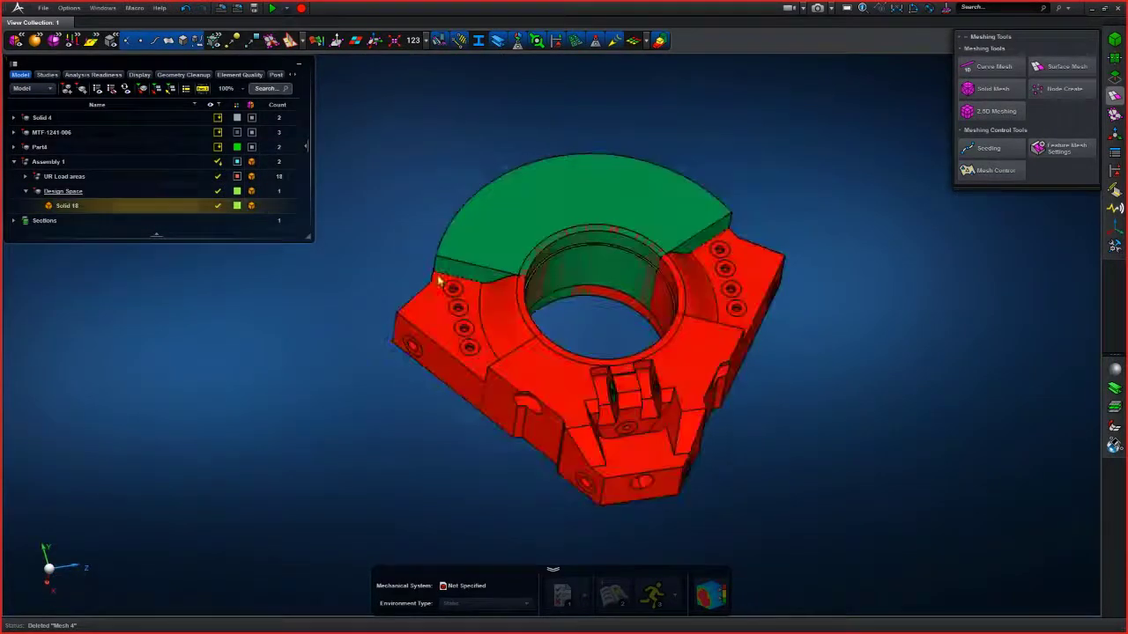
- Merge the four split cells of the design space solid back into one body with the Boolean tool
{"action": "left_click", "coordinate": [1113, 78]}
{"action": "left_click", "coordinate": [982, 261]}
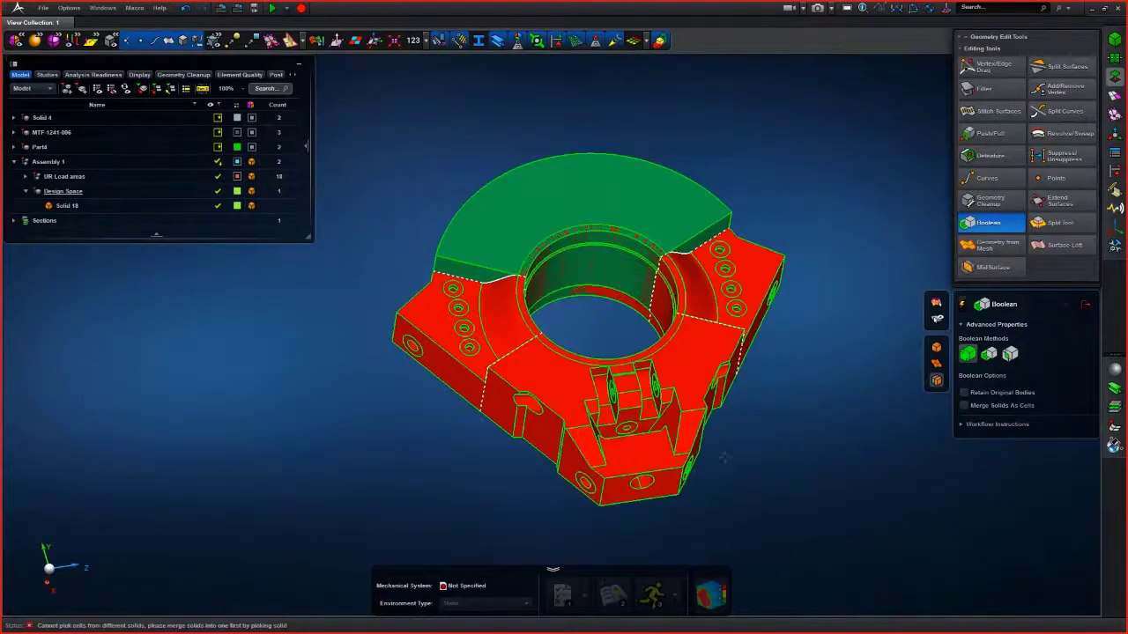
{"action": "left_click", "coordinate": [67, 205]}
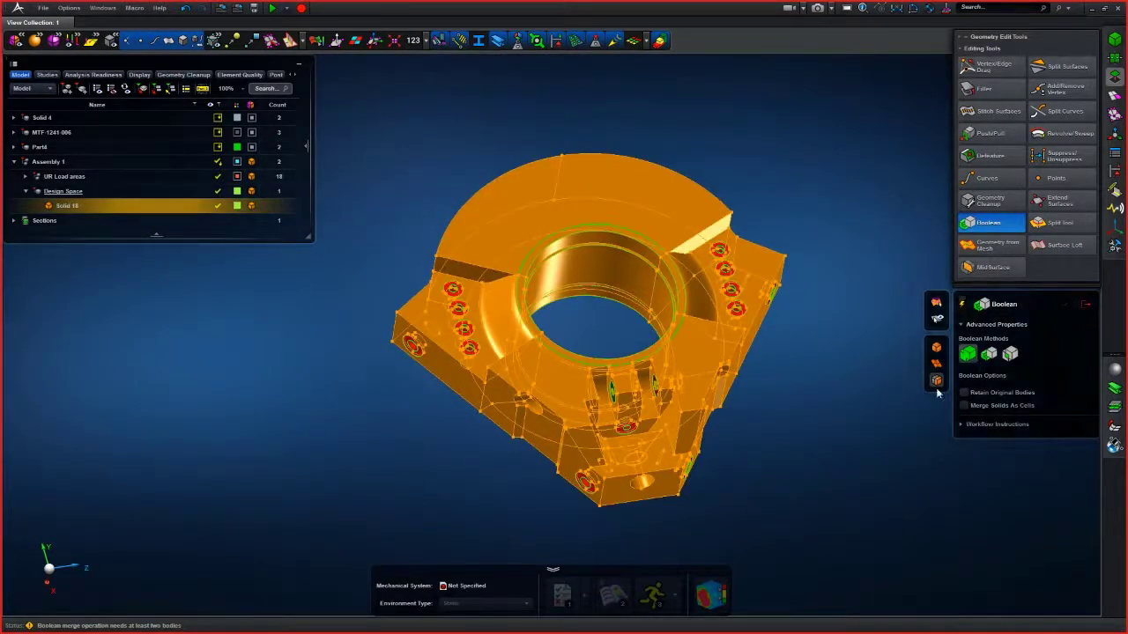
{"action": "left_click", "coordinate": [827, 374]}
{"action": "middle_click_drag", "start_coordinate": [820, 373], "coordinate": [801, 367]}
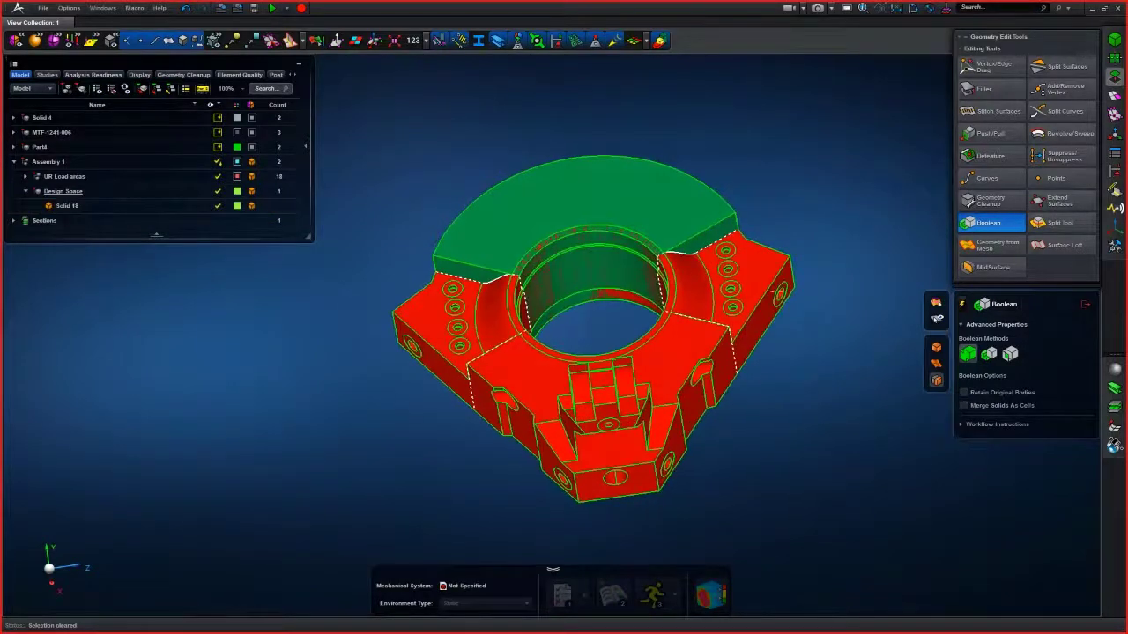
{"action": "left_click", "coordinate": [687, 201]}
{"action": "left_click", "coordinate": [745, 238]}
{"action": "left_click", "coordinate": [665, 374]}
{"action": "left_click", "coordinate": [480, 335]}
{"action": "middle_click", "coordinate": [882, 391]}
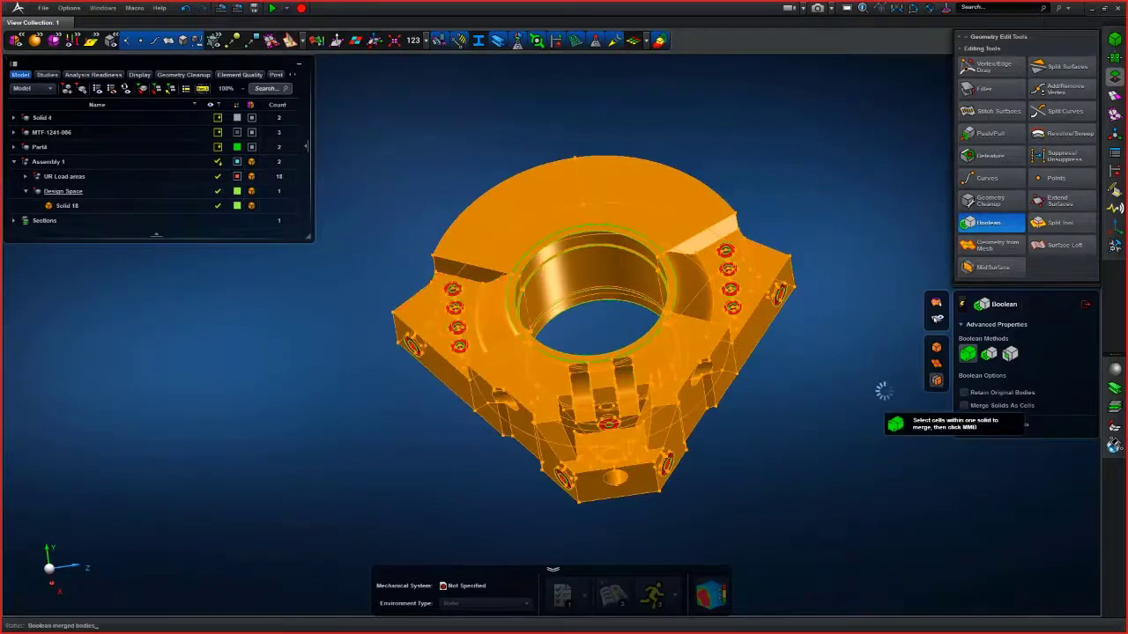
{"action": "mouse_move", "coordinate": [863, 388]}
{"action": "middle_mouse_down"}
{"action": "mouse_move", "coordinate": [833, 374]}
{"action": "mouse_move", "coordinate": [862, 381]}
{"action": "middle_mouse_up"}
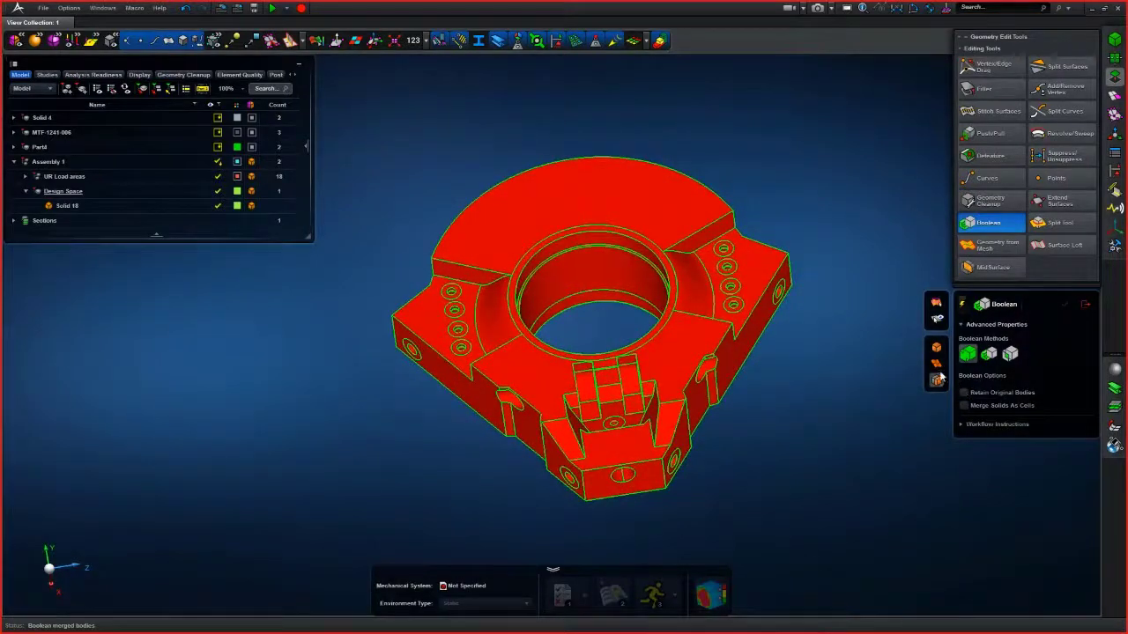
{"action": "middle_click_drag", "start_coordinate": [919, 366], "coordinate": [890, 379]}
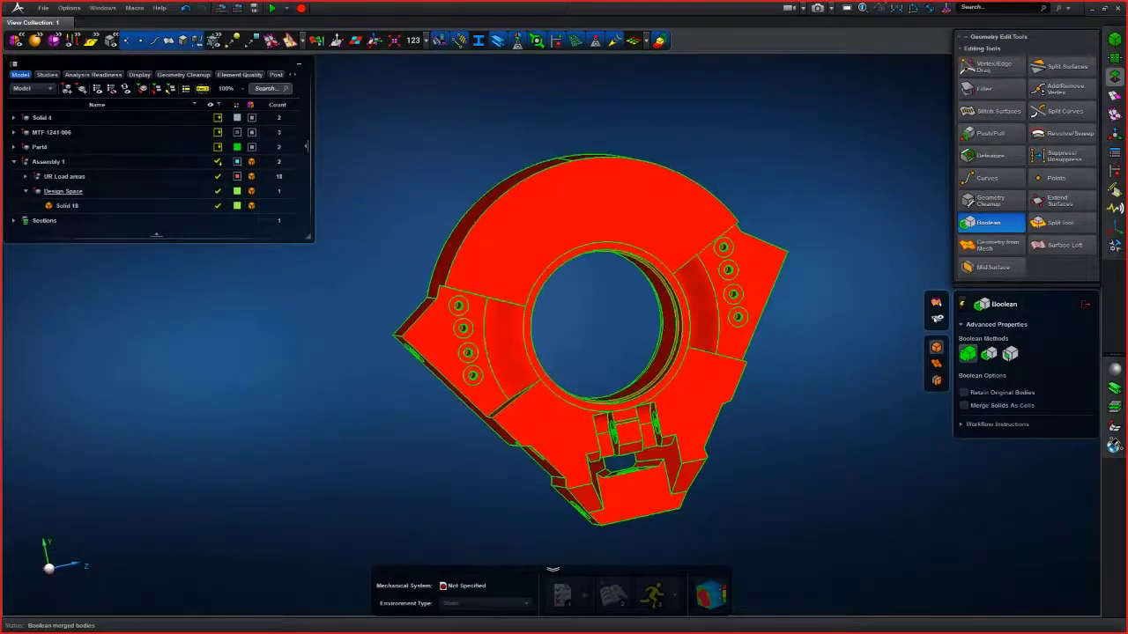
- Expand UR Load areas and its parts Part 198 and Part 199 in the model tree to view their solids
{"action": "left_click", "coordinate": [25, 176]}
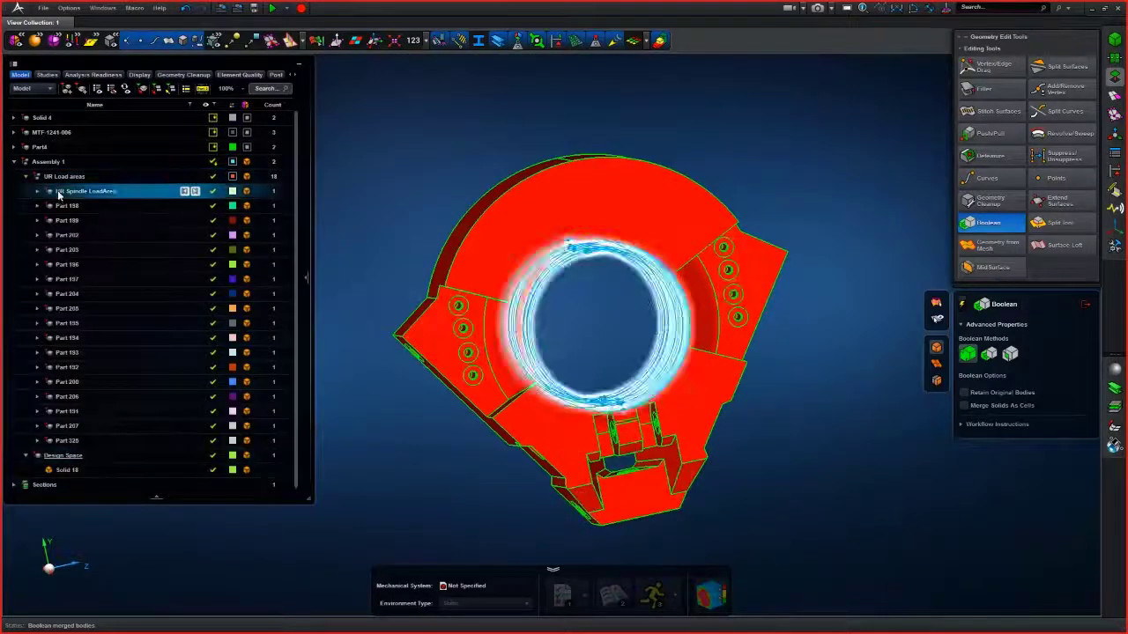
{"action": "left_click", "coordinate": [38, 207]}
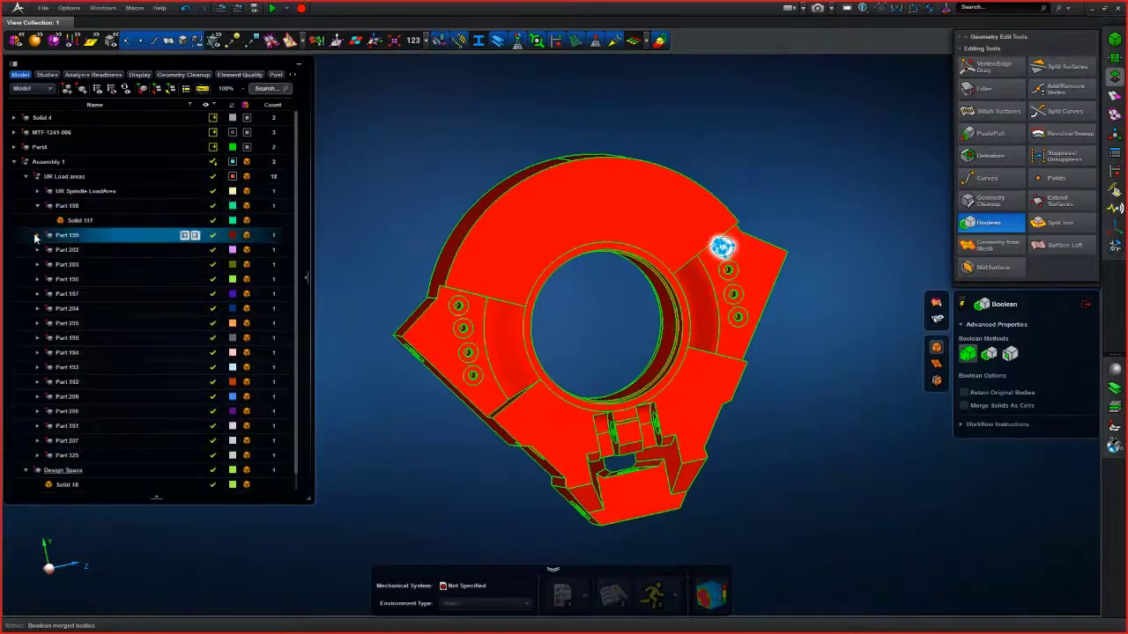
{"action": "left_click", "coordinate": [38, 235]}
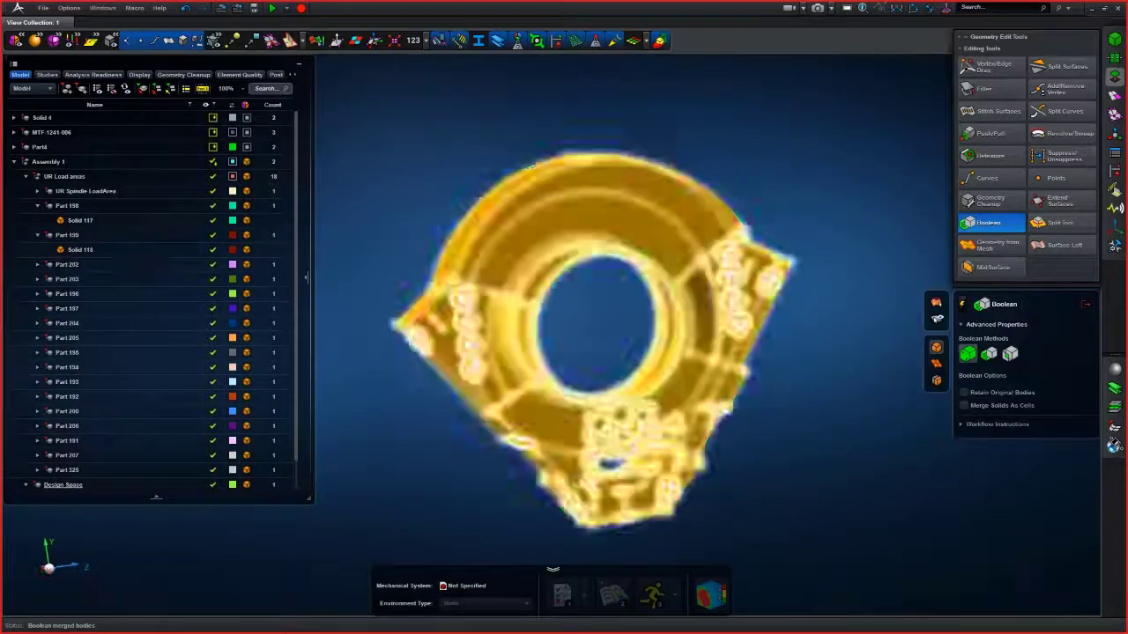
{"action": "middle_click_drag", "start_coordinate": [784, 309], "coordinate": [792, 274]}
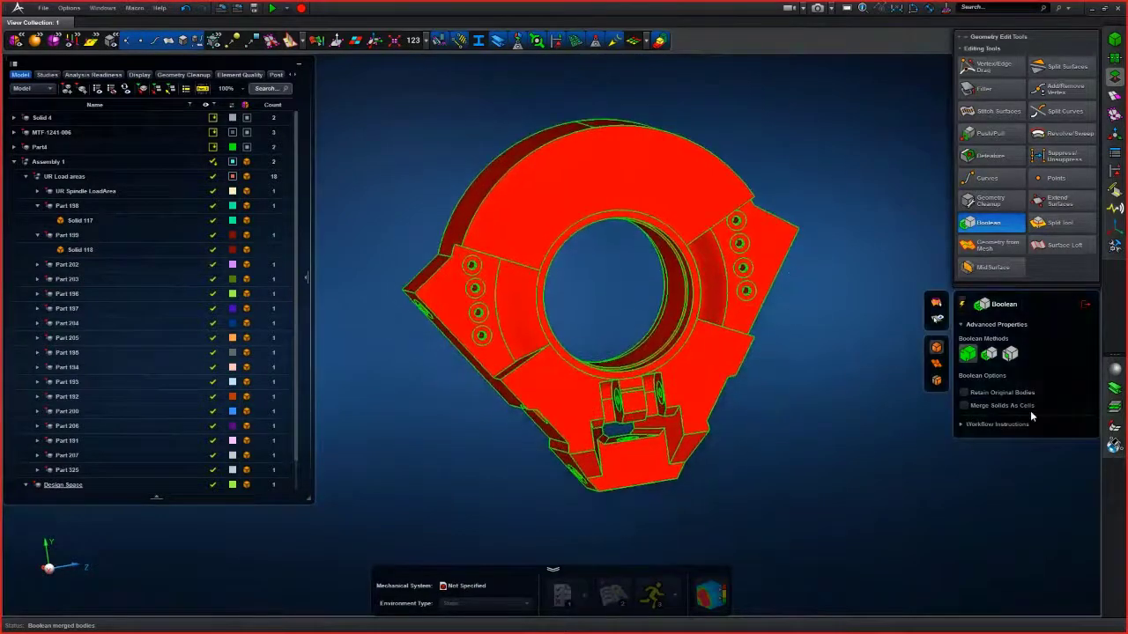
- Enable Merge Solids As Cells and select the 18 load-area and design space solids for a Boolean merge
{"action": "left_click", "coordinate": [964, 407]}
{"action": "scroll", "coordinate": [820, 327], "scroll_direction": "up", "scroll_amount": 10}
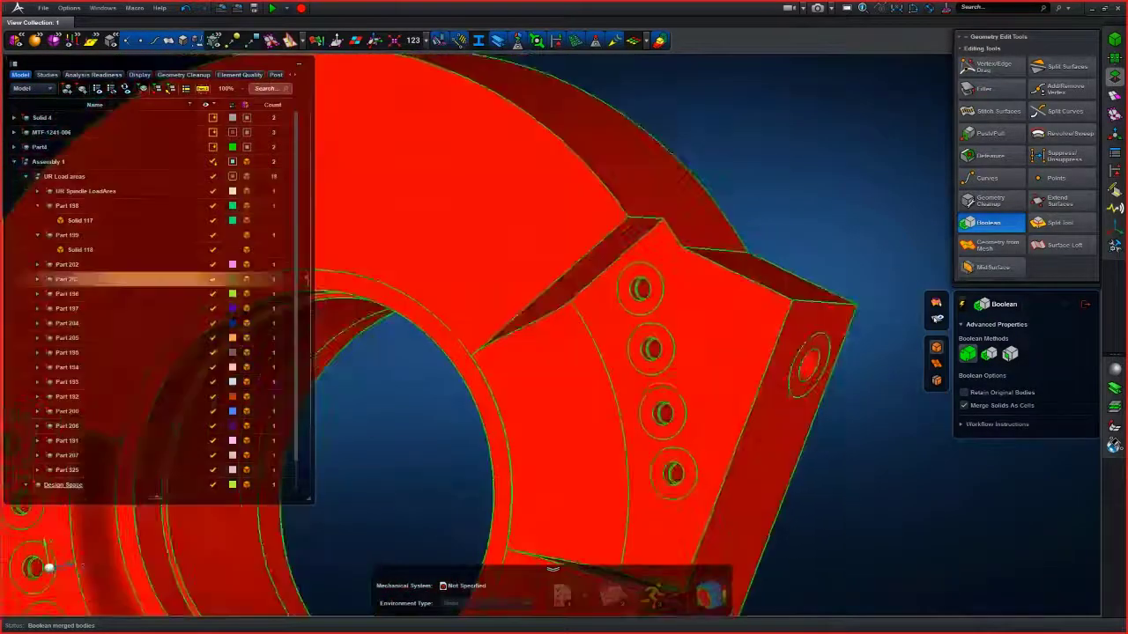
{"action": "scroll", "coordinate": [654, 266], "scroll_direction": "up", "scroll_amount": 6}
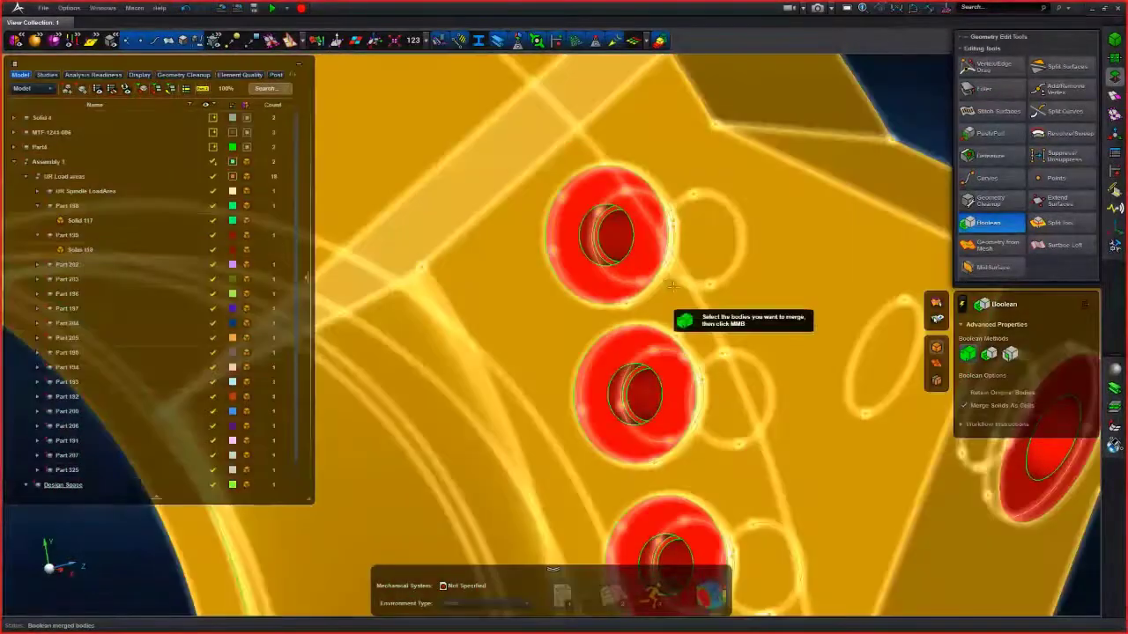
{"action": "left_click", "coordinate": [674, 286]}
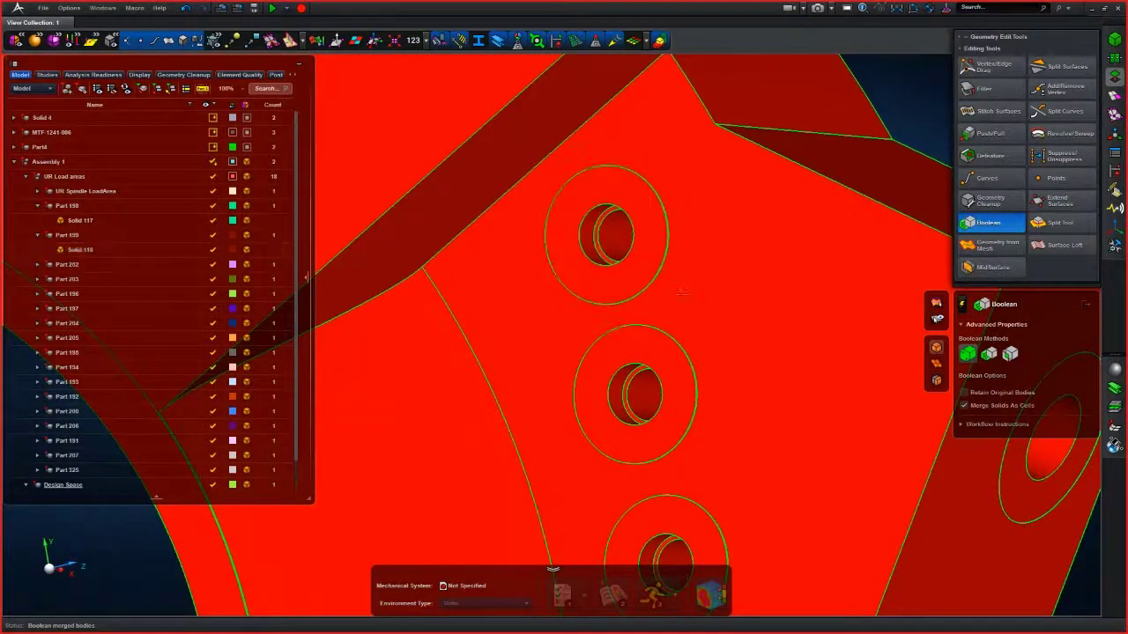
{"action": "scroll", "coordinate": [680, 295], "scroll_direction": "down", "scroll_amount": 5}
{"action": "scroll", "coordinate": [680, 295], "scroll_direction": "down", "scroll_amount": 8}
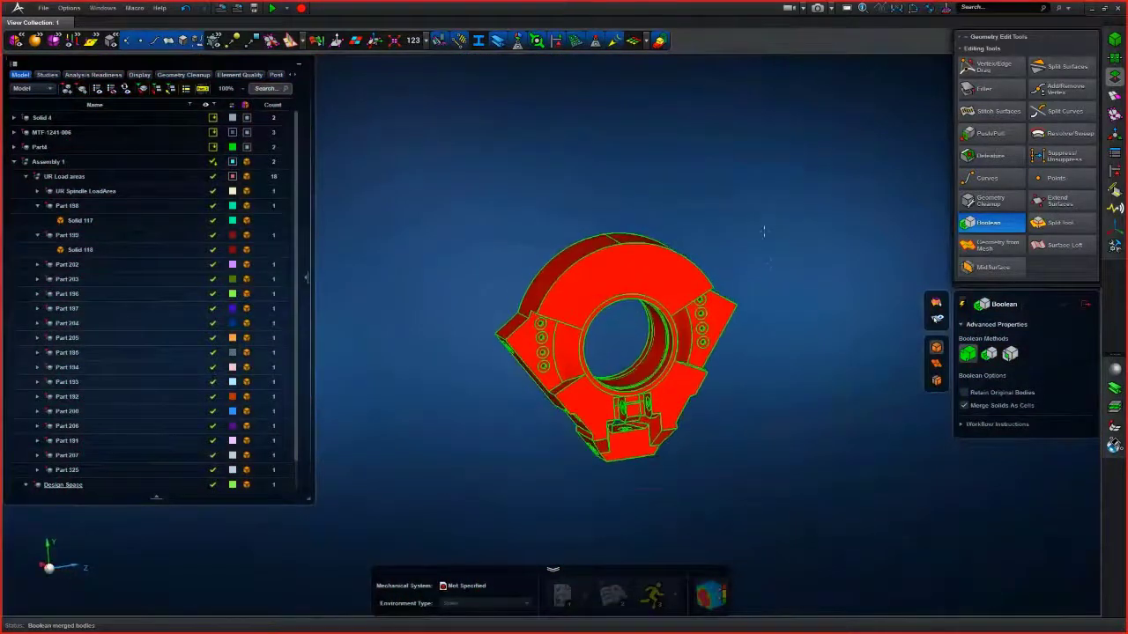
{"action": "left_click_drag", "start_coordinate": [454, 491], "coordinate": [454, 491]}
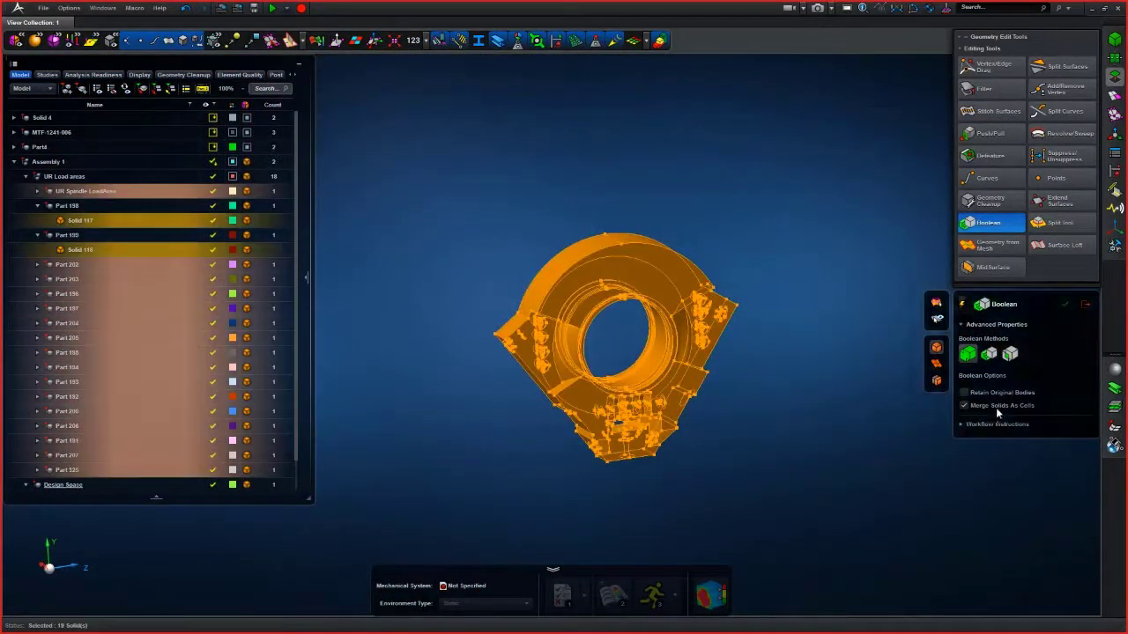
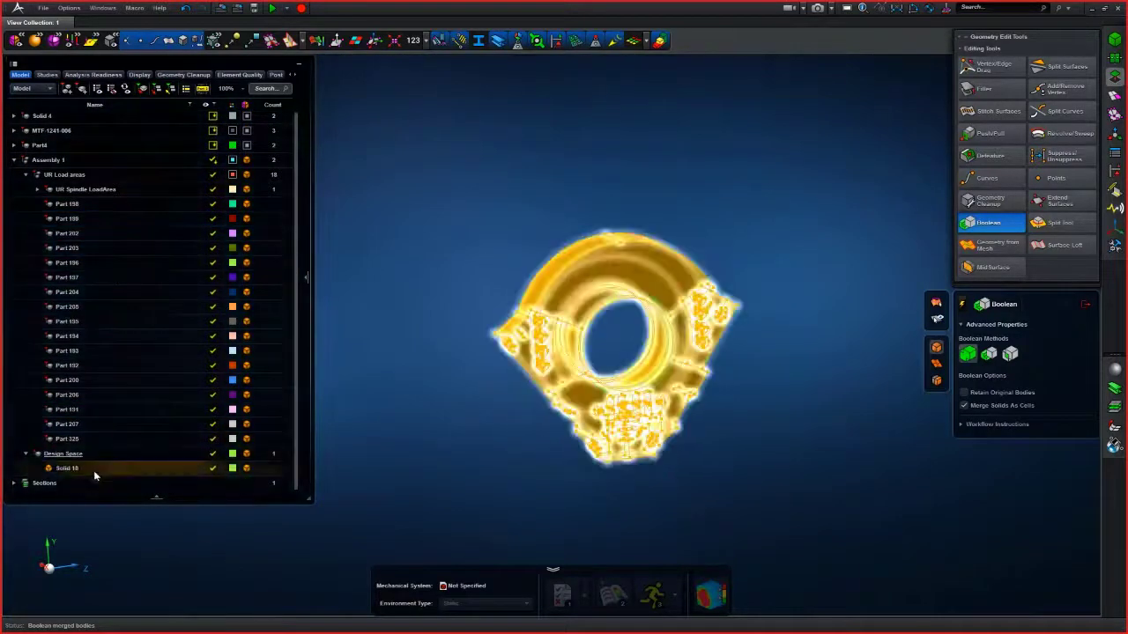
- Exit the Boolean tool and delete the 17 emptied load-area parts, Part 198 through Part 325, from the model tree
{"action": "scroll", "coordinate": [763, 357], "scroll_direction": "up", "scroll_amount": 8}
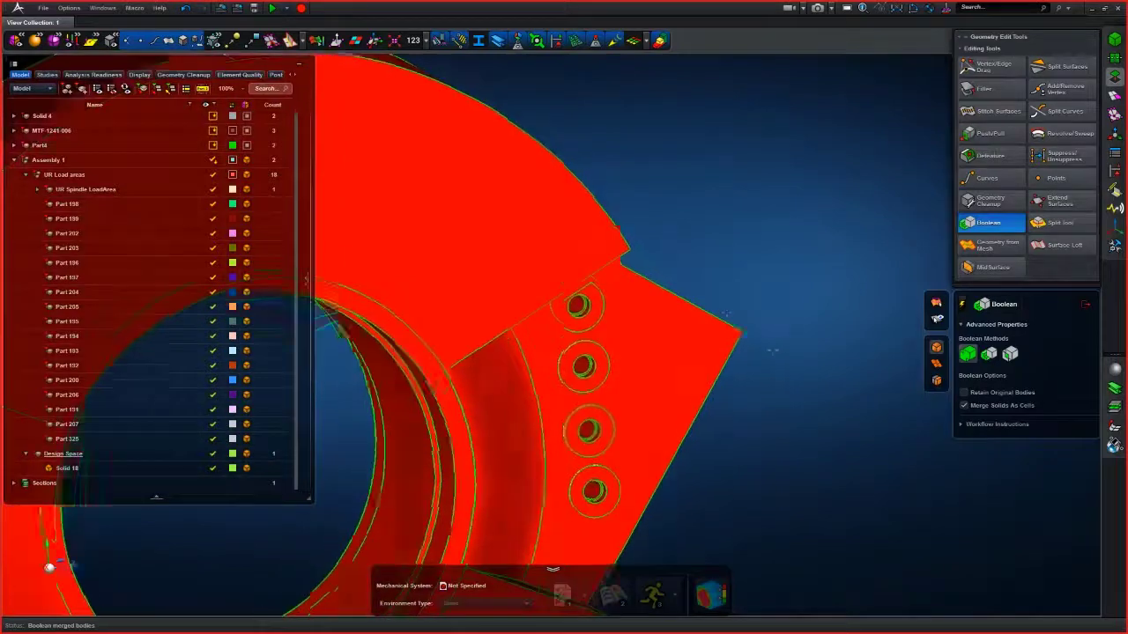
{"action": "middle_click_drag", "start_coordinate": [764, 357], "coordinate": [793, 377]}
{"action": "scroll", "coordinate": [616, 309], "scroll_direction": "up", "scroll_amount": 5}
{"action": "left_click", "coordinate": [615, 309]}
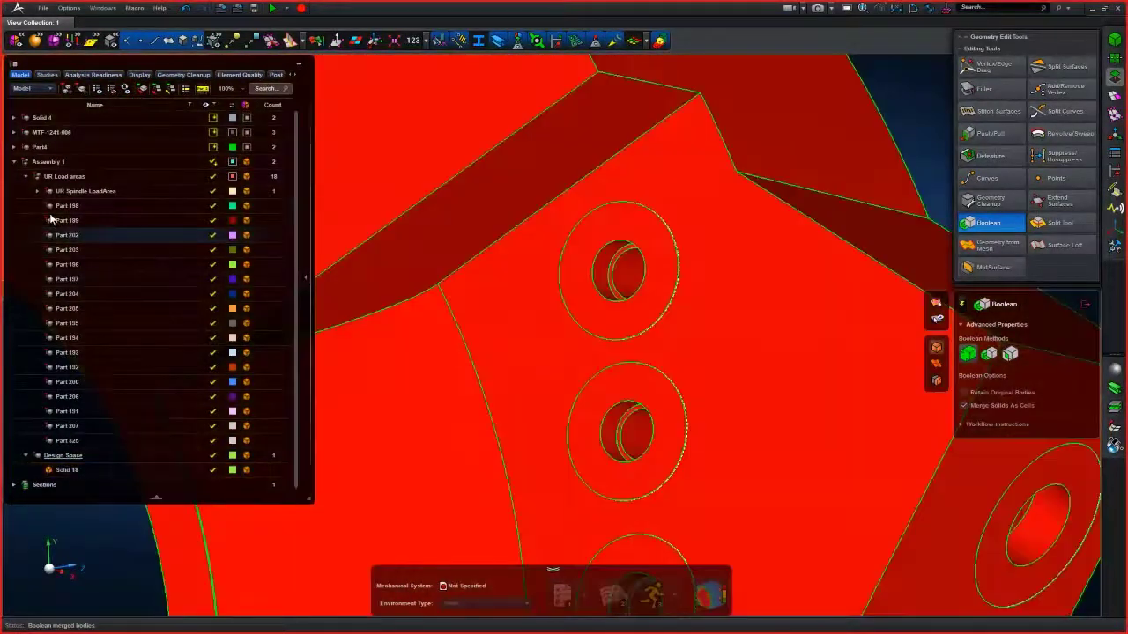
{"action": "left_click", "coordinate": [46, 191]}
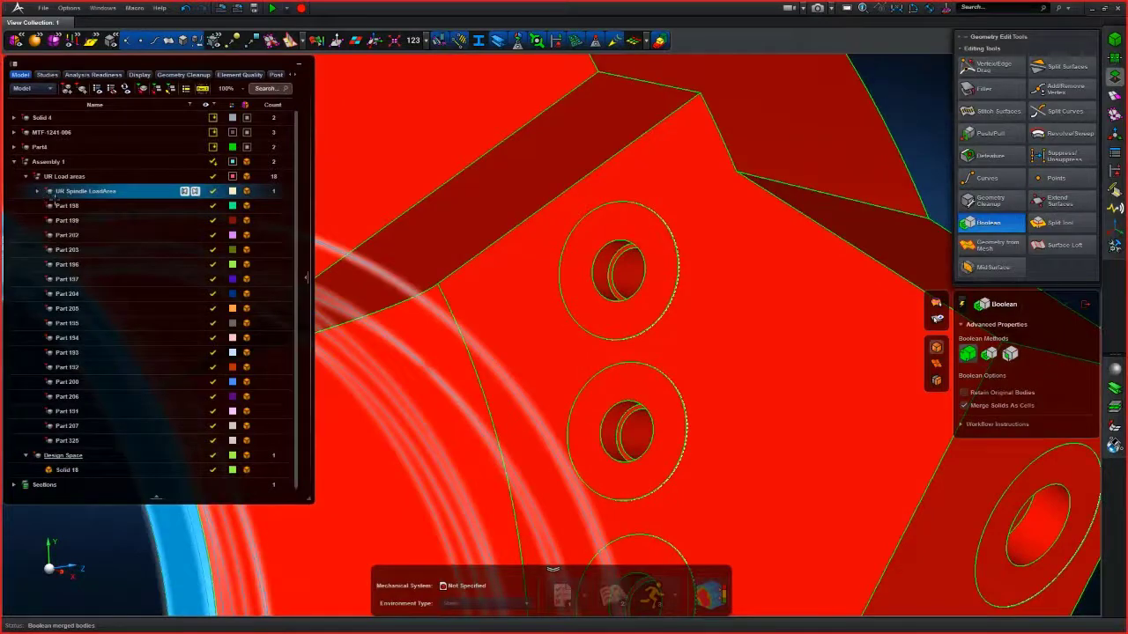
{"action": "left_click", "coordinate": [86, 440]}
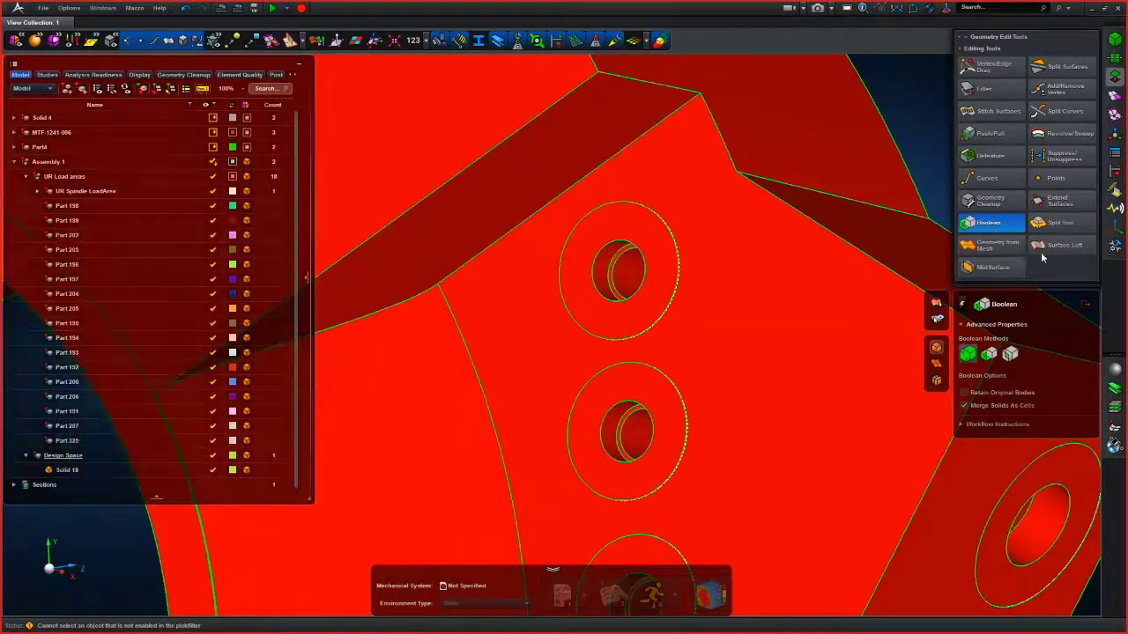
{"action": "left_click", "coordinate": [1086, 304]}
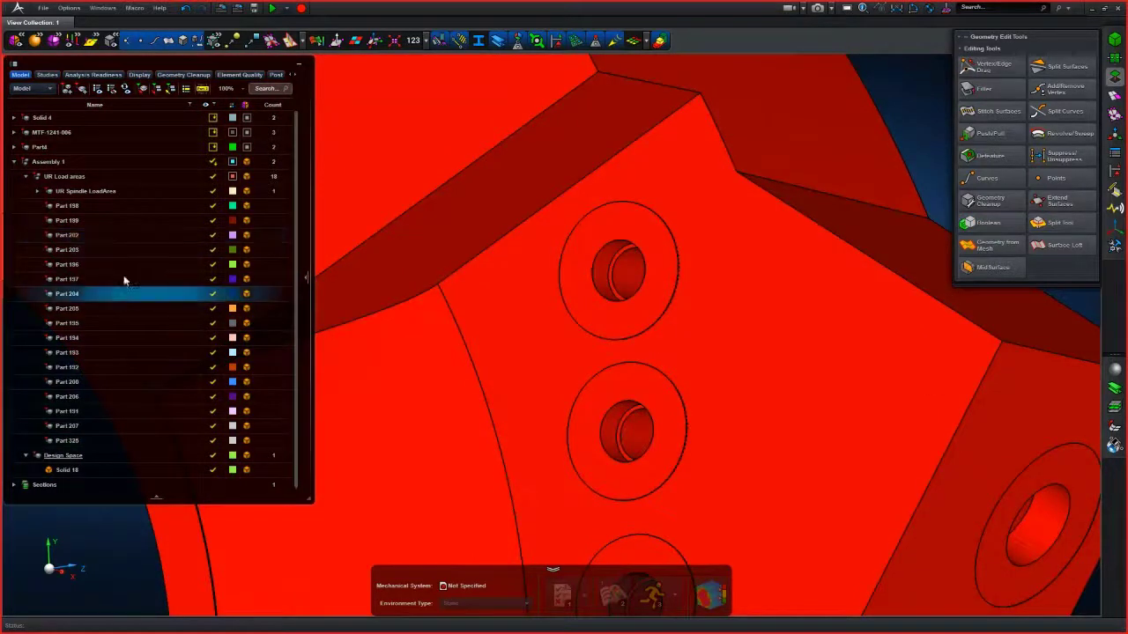
{"action": "left_click", "coordinate": [94, 207]}
{"action": "left_click", "coordinate": [83, 440], "text": "shift"}
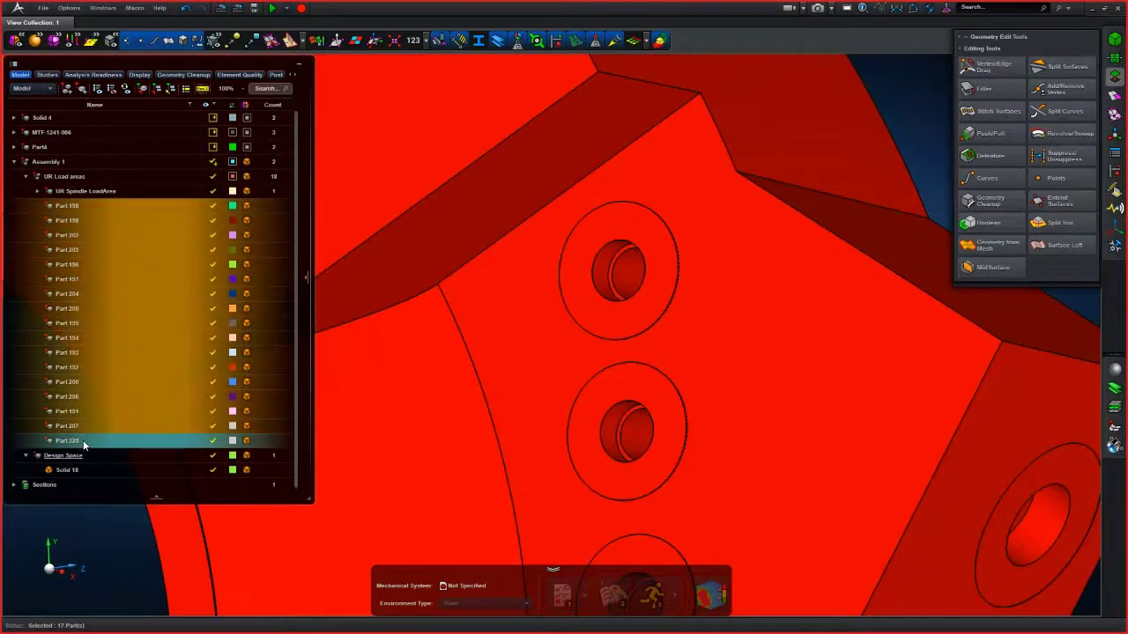
{"action": "key", "text": "Delete"}
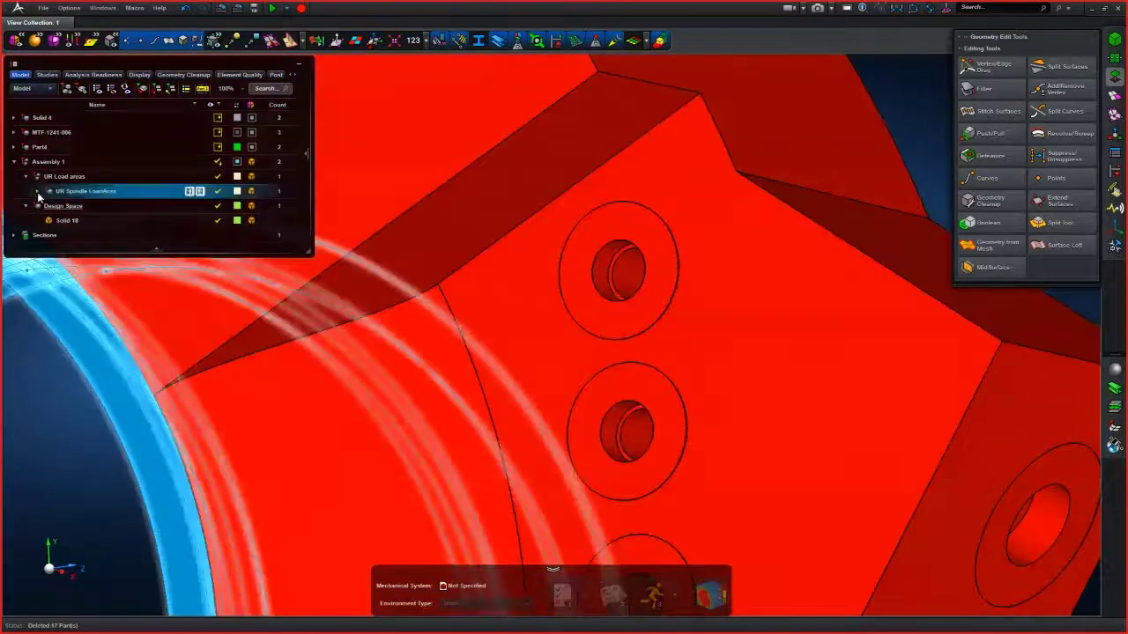
- Expand UR Spindle LoadArea to reveal Solid 127 and reopen the Boolean tool for merging bodies
{"action": "left_click", "coordinate": [37, 193]}
{"action": "scroll", "coordinate": [60, 387], "scroll_direction": "down", "scroll_amount": 7}
{"action": "middle_click_drag", "start_coordinate": [453, 411], "coordinate": [512, 308]}
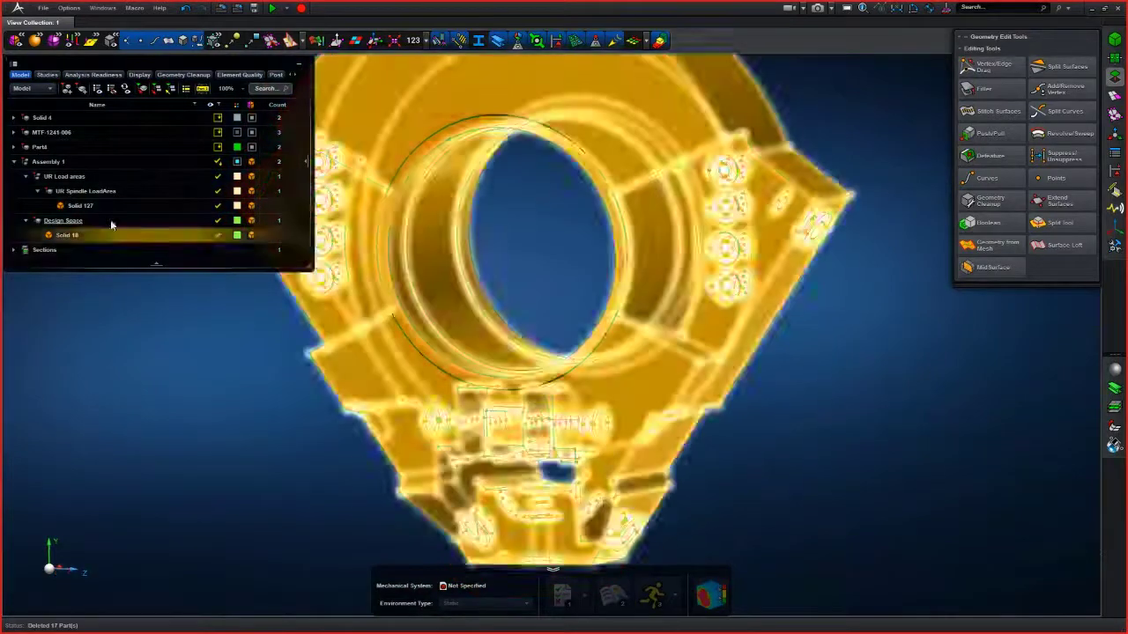
{"action": "left_click", "coordinate": [1000, 227]}
{"action": "scroll", "coordinate": [801, 363], "scroll_direction": "up", "scroll_amount": 3}
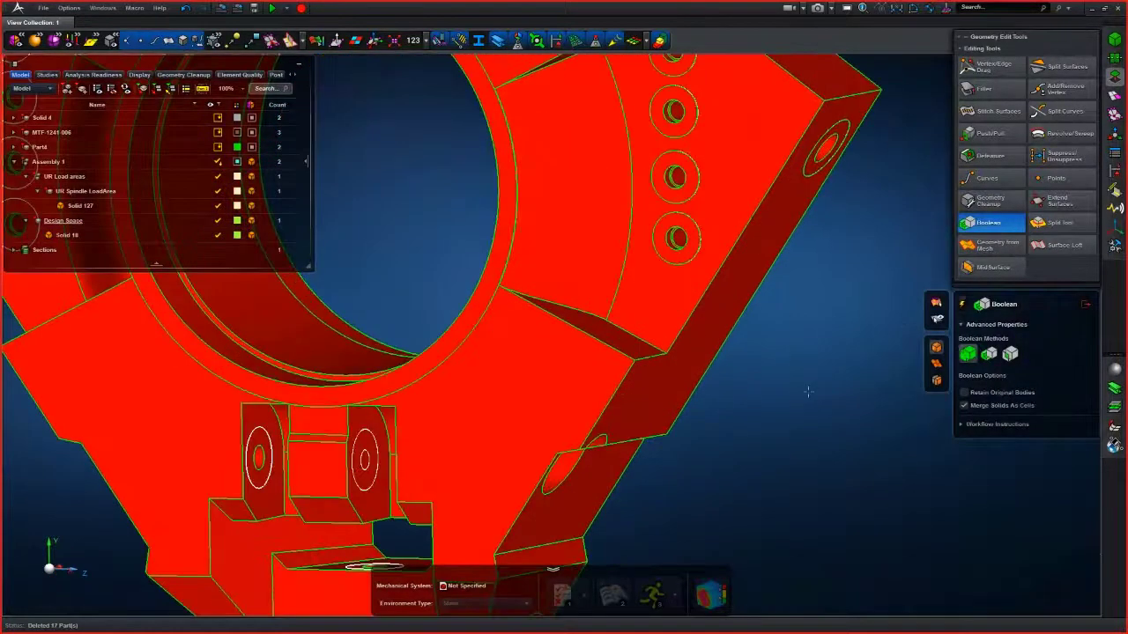
{"action": "middle_click_drag", "start_coordinate": [807, 391], "coordinate": [861, 429]}
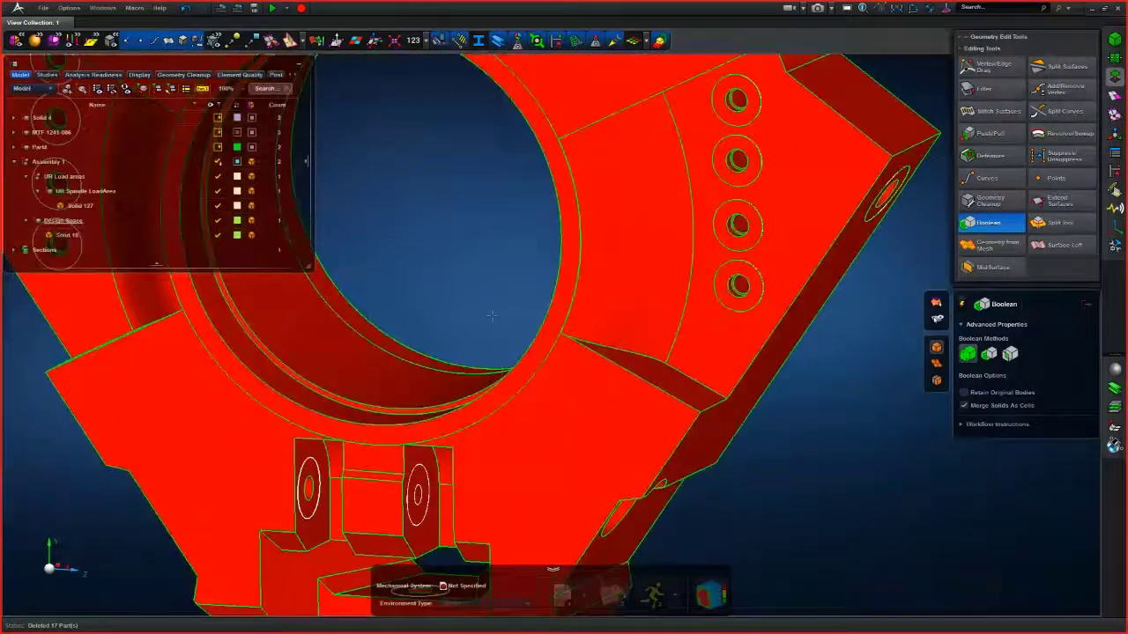
{"action": "middle_click_drag", "start_coordinate": [520, 379], "coordinate": [562, 385]}
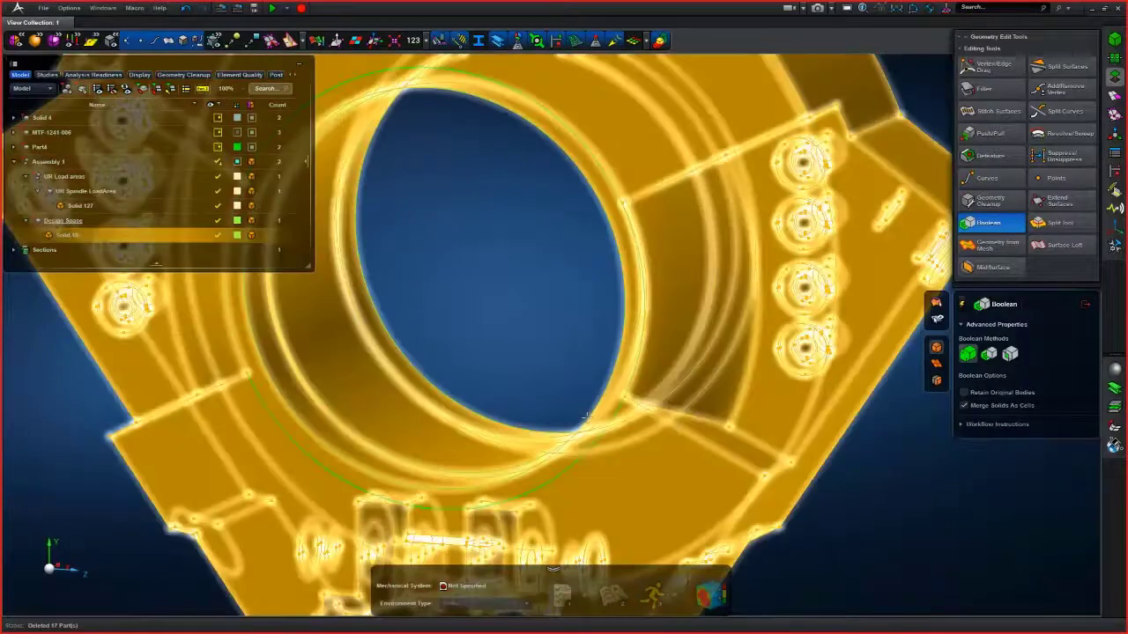
{"action": "scroll", "coordinate": [571, 371], "scroll_direction": "down", "scroll_amount": 3}
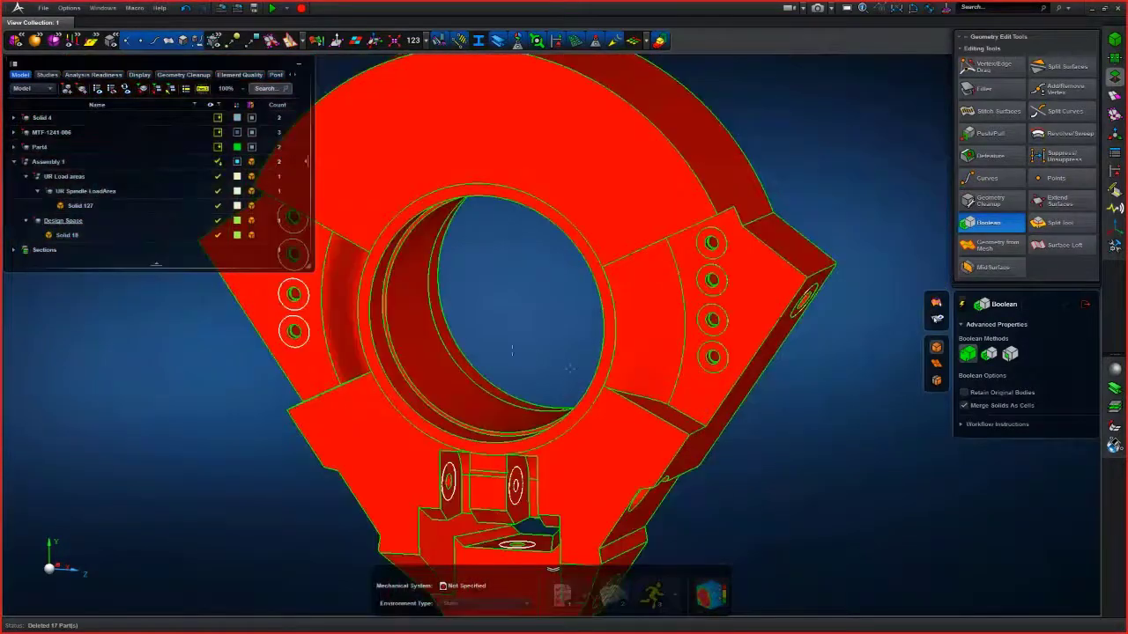
{"action": "middle_click_drag", "start_coordinate": [920, 466], "coordinate": [908, 460]}
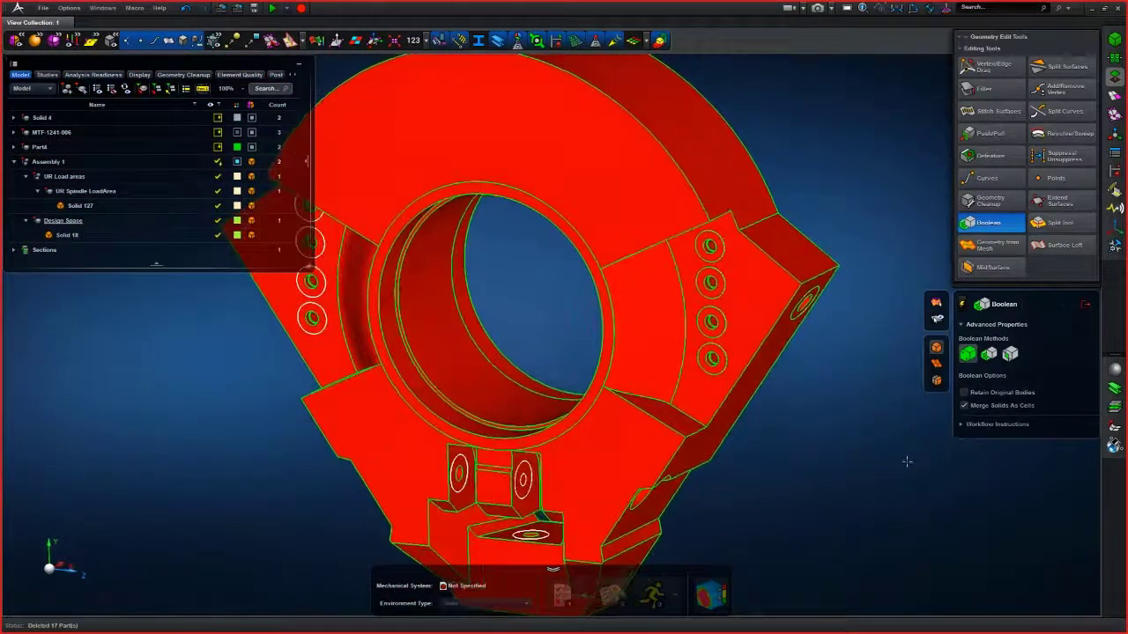
{"action": "left_click", "coordinate": [663, 42]}
{"action": "middle_click_drag", "start_coordinate": [803, 390], "coordinate": [798, 388]}
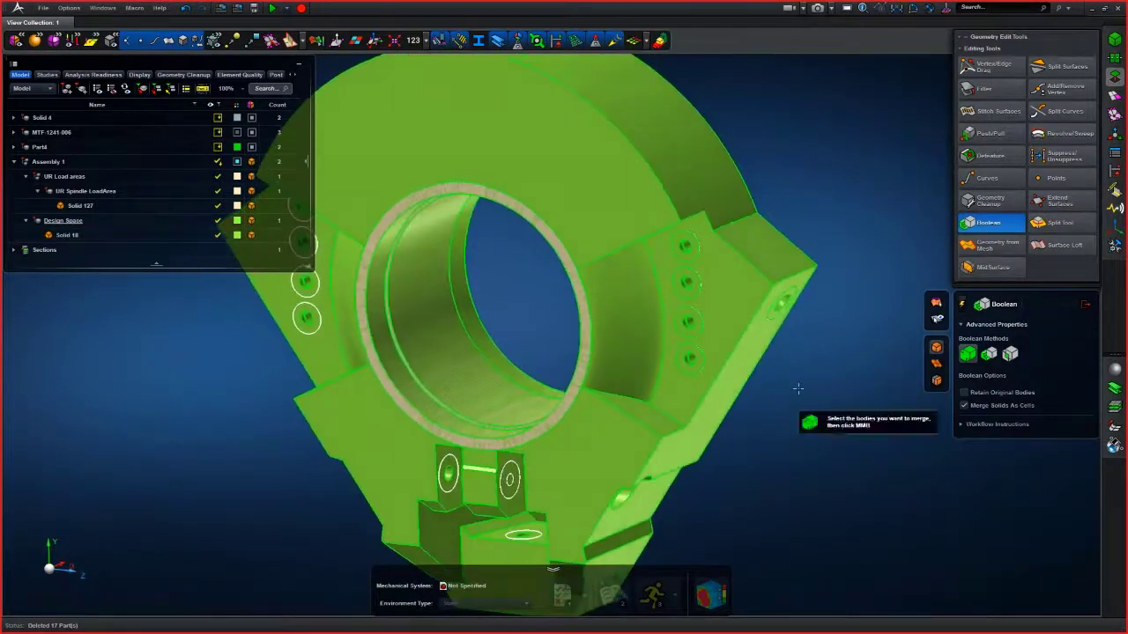
- Change the display colour of Solid 127 to blue
{"action": "scroll", "coordinate": [300, 409], "scroll_direction": "up", "scroll_amount": 5}
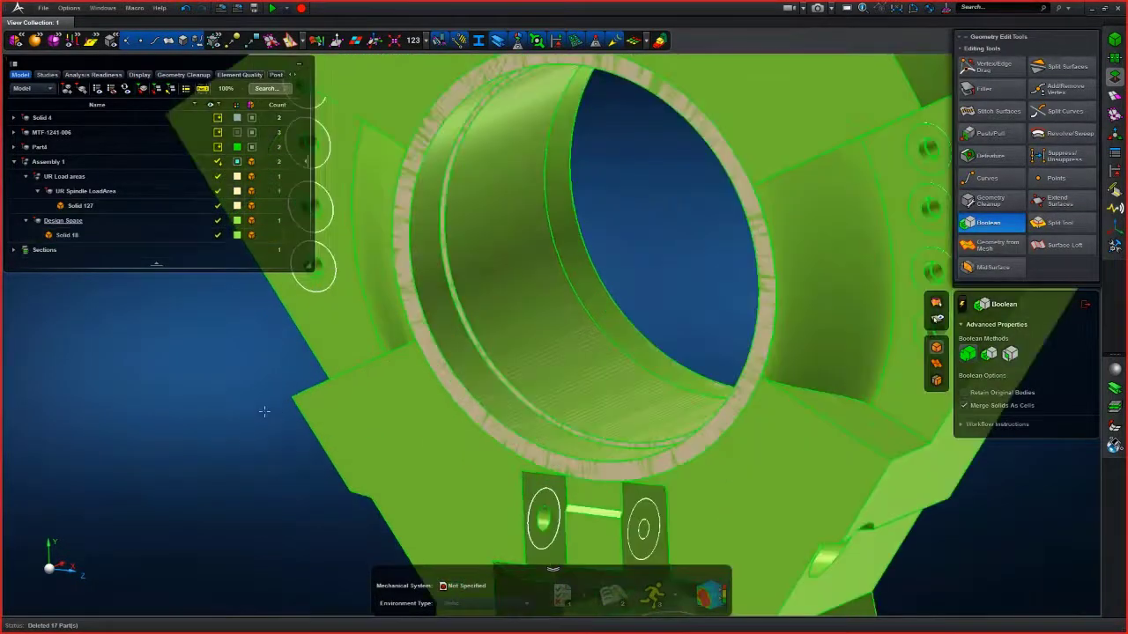
{"action": "scroll", "coordinate": [285, 465], "scroll_direction": "down", "scroll_amount": 2}
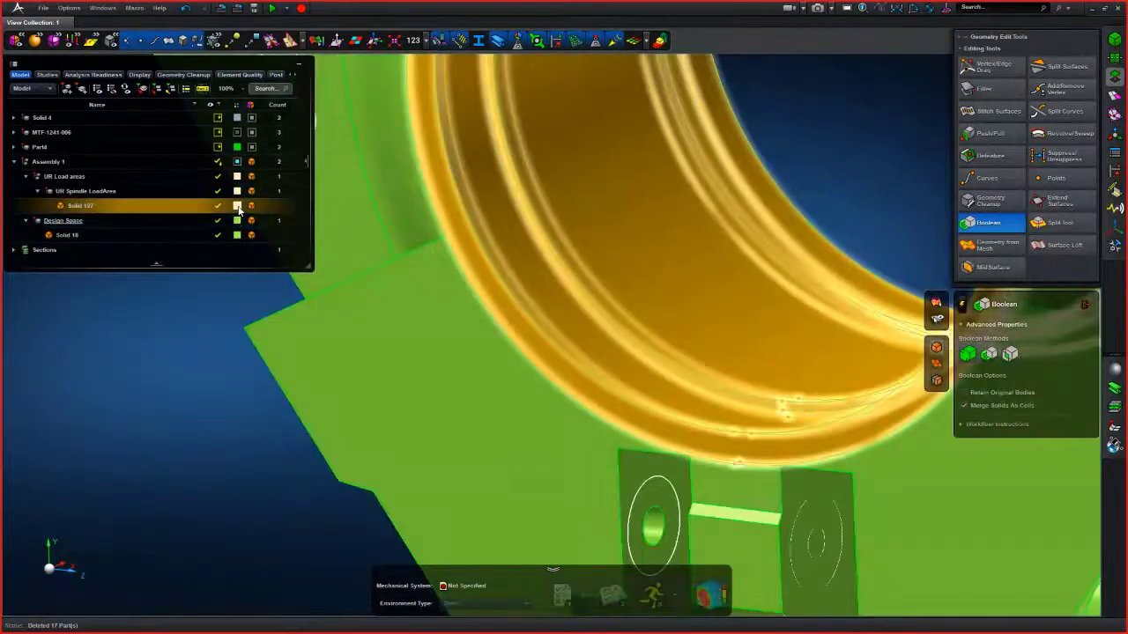
{"action": "left_click", "coordinate": [237, 205]}
{"action": "left_click", "coordinate": [315, 337]}
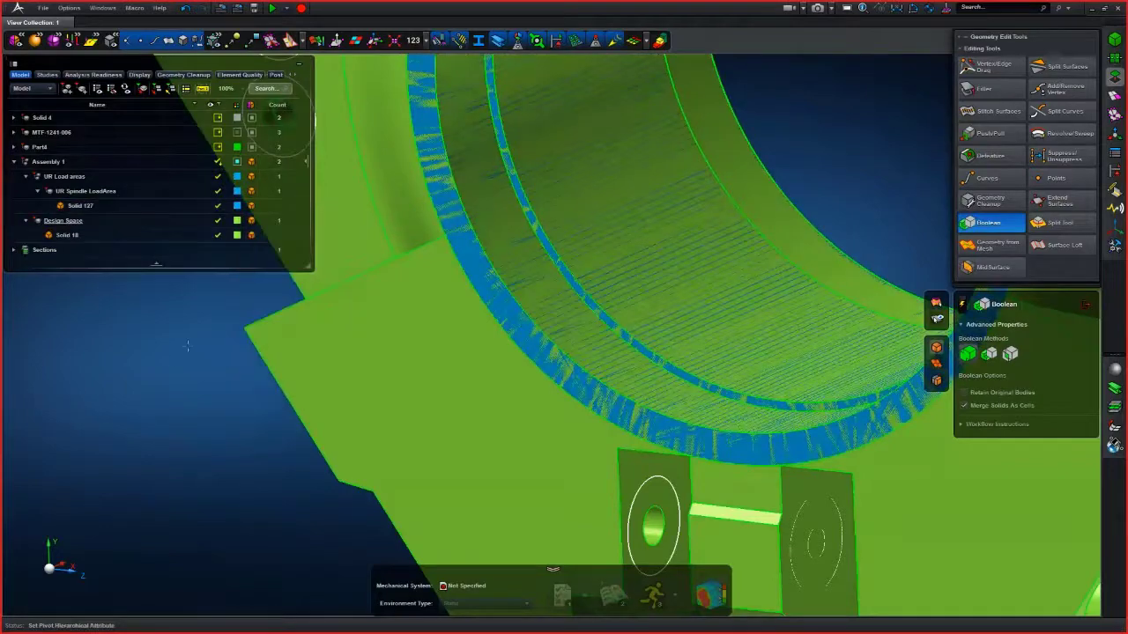
- Try Push/Pull on the thin face between the spindle load area ring and the design space bore
{"action": "scroll", "coordinate": [187, 346], "scroll_direction": "down", "scroll_amount": 4}
{"action": "scroll", "coordinate": [511, 184], "scroll_direction": "up", "scroll_amount": 5}
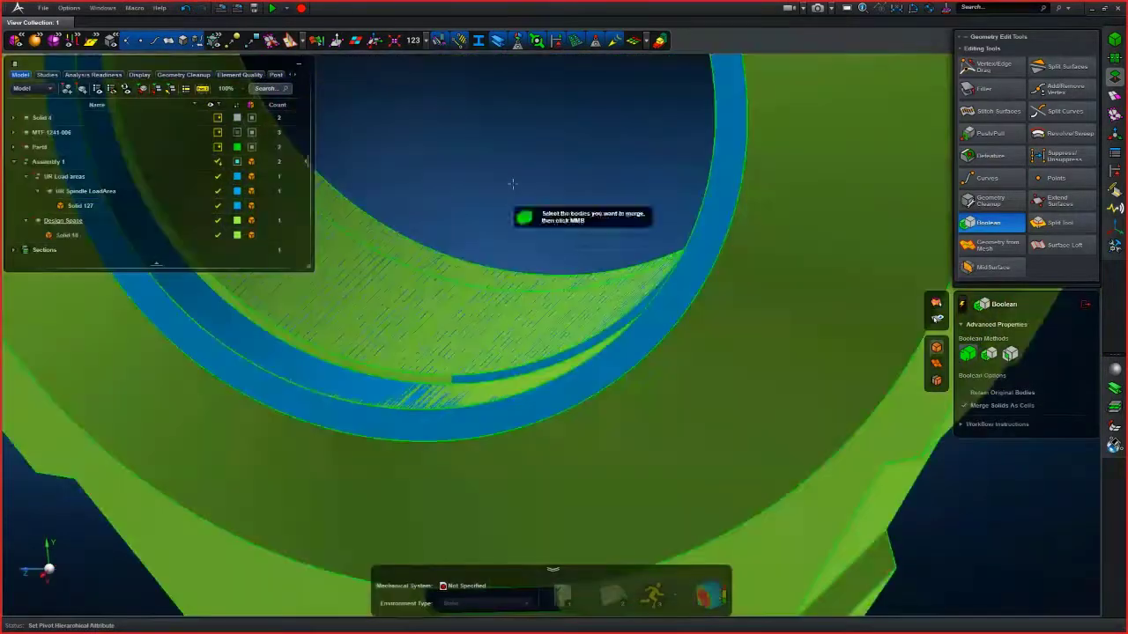
{"action": "scroll", "coordinate": [511, 183], "scroll_direction": "up", "scroll_amount": 3}
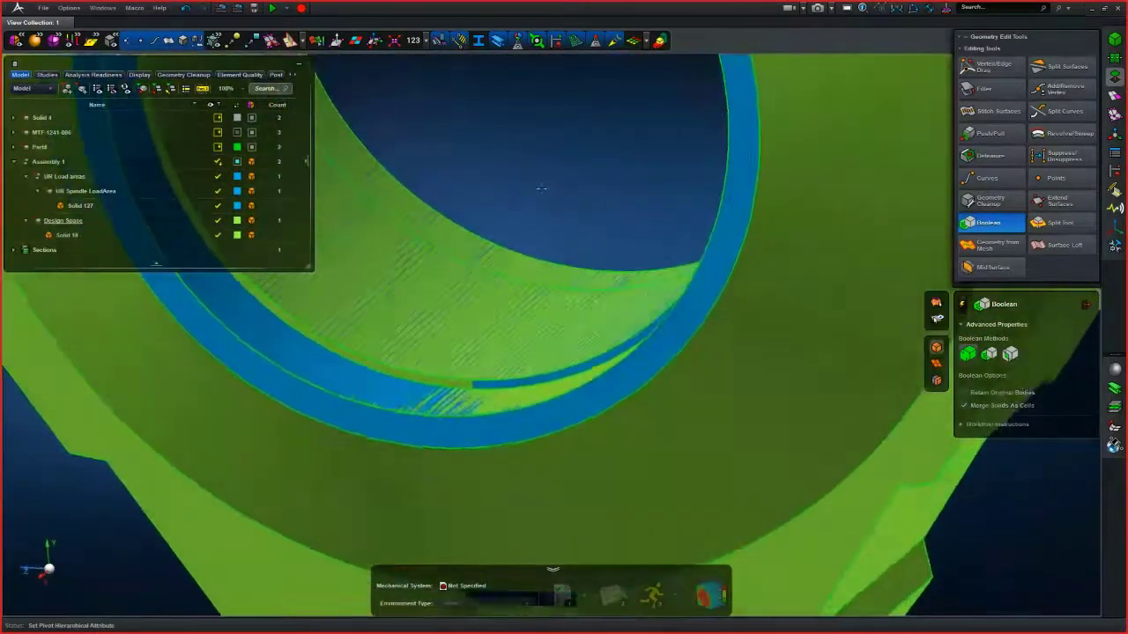
{"action": "scroll", "coordinate": [543, 186], "scroll_direction": "up", "scroll_amount": 2}
{"action": "middle_click_drag", "start_coordinate": [543, 187], "coordinate": [620, 136]}
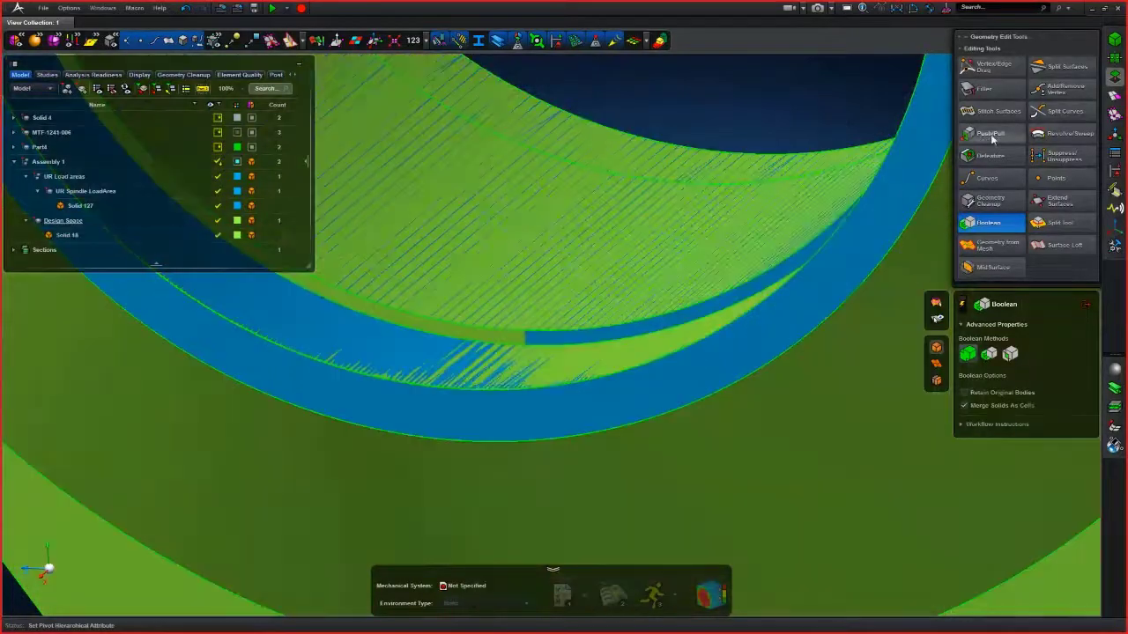
{"action": "left_click", "coordinate": [989, 134]}
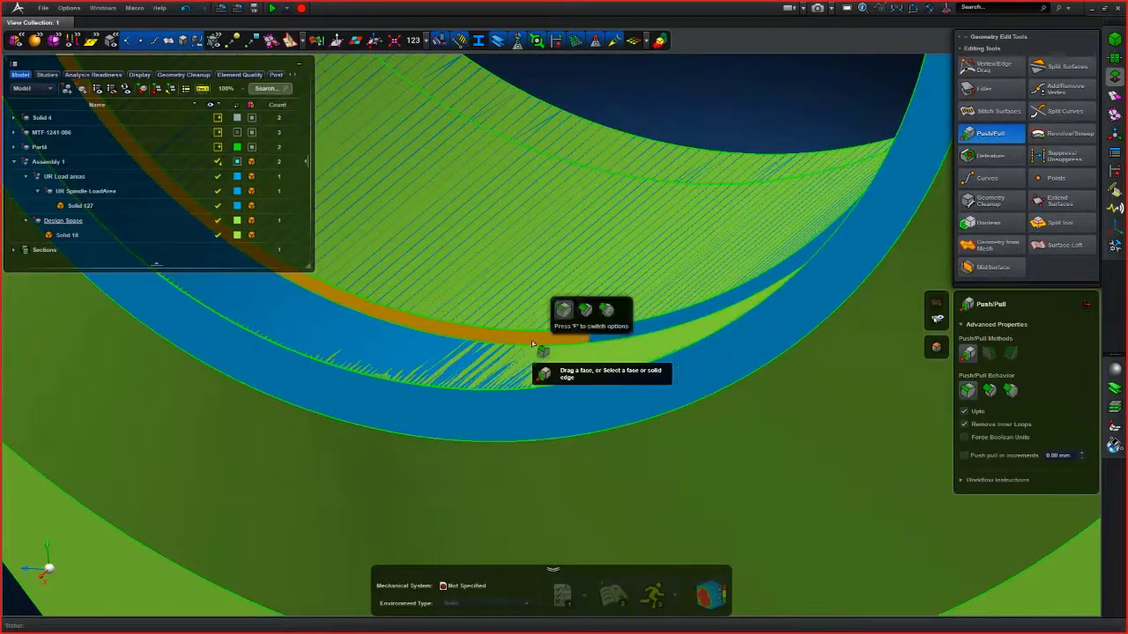
{"action": "left_click", "coordinate": [531, 340]}
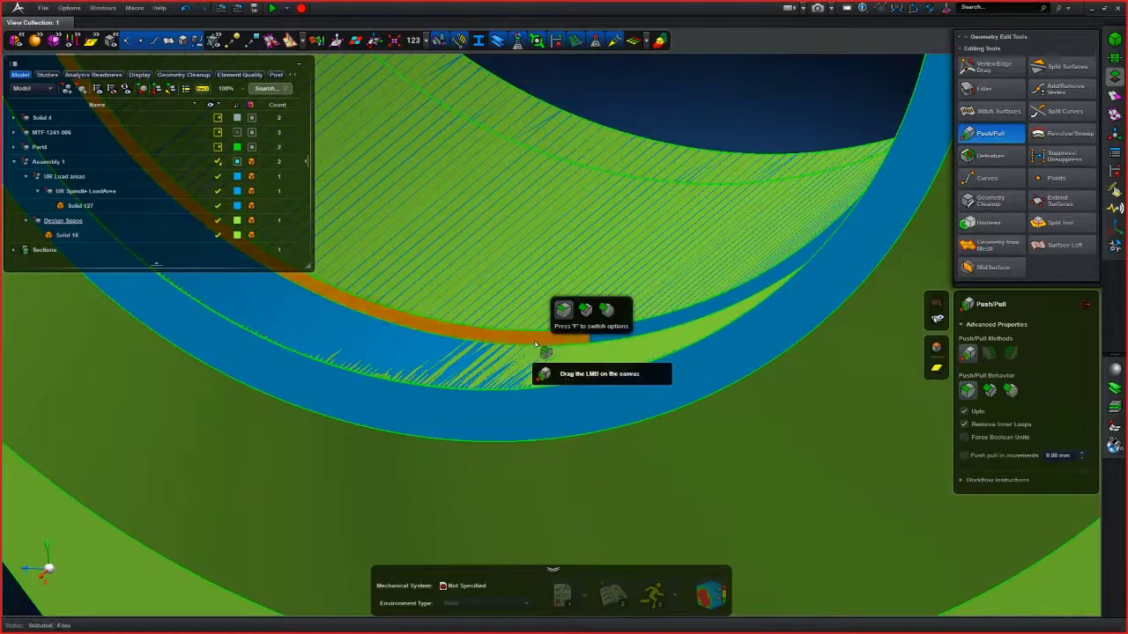
{"action": "left_click", "coordinate": [670, 331]}
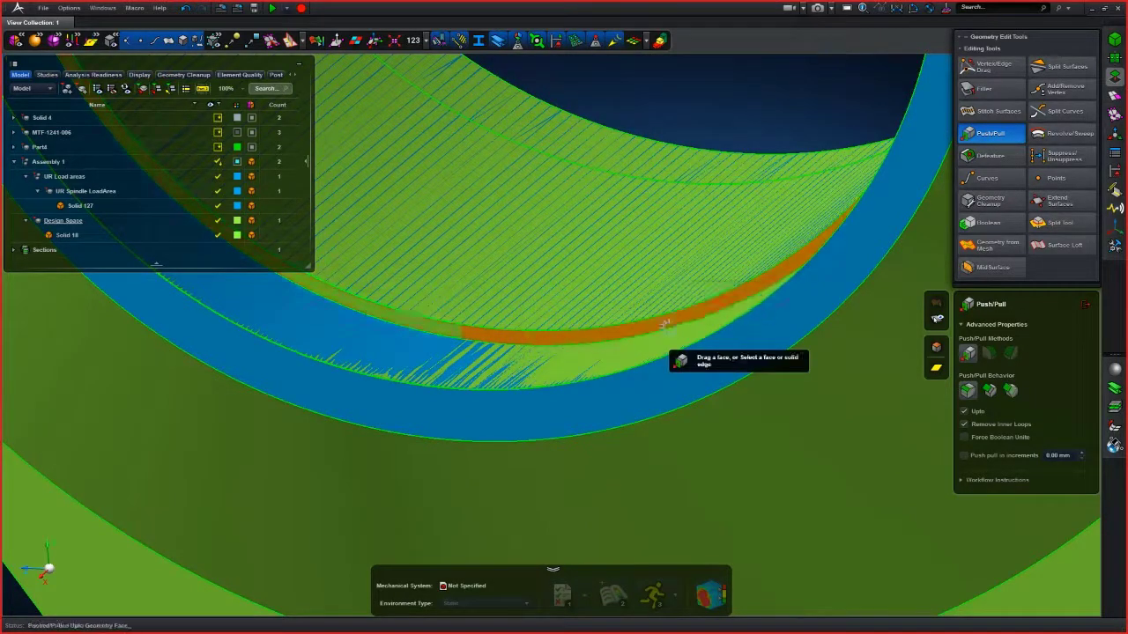
{"action": "scroll", "coordinate": [670, 331], "scroll_direction": "down", "scroll_amount": 5}
{"action": "right_click_drag", "start_coordinate": [676, 251], "coordinate": [541, 309]}
{"action": "middle_click_drag", "start_coordinate": [541, 309], "coordinate": [582, 299]}
{"action": "right_click_drag", "start_coordinate": [580, 300], "coordinate": [737, 296]}
{"action": "left_click", "coordinate": [985, 226]}
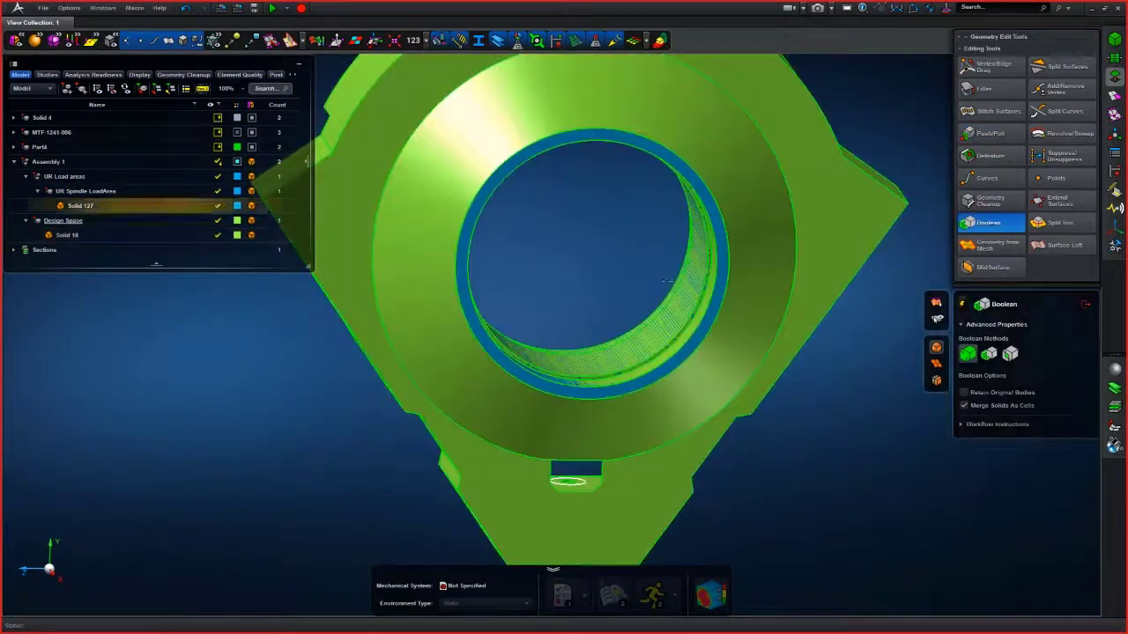
- Merge Solid 127 into the design space solid with the Boolean tool
{"action": "left_click_drag", "start_coordinate": [631, 283], "coordinate": [839, 392]}
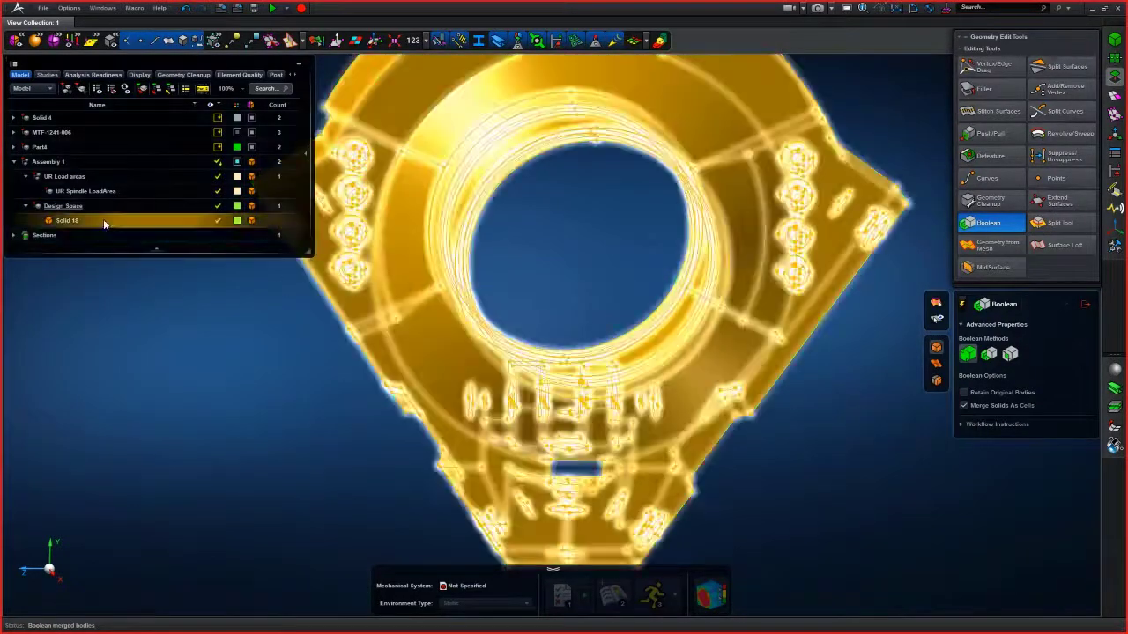
{"action": "mouse_move", "coordinate": [227, 361]}
{"action": "middle_mouse_down"}
{"action": "mouse_move", "coordinate": [206, 359]}
{"action": "mouse_move", "coordinate": [234, 363]}
{"action": "middle_mouse_up"}
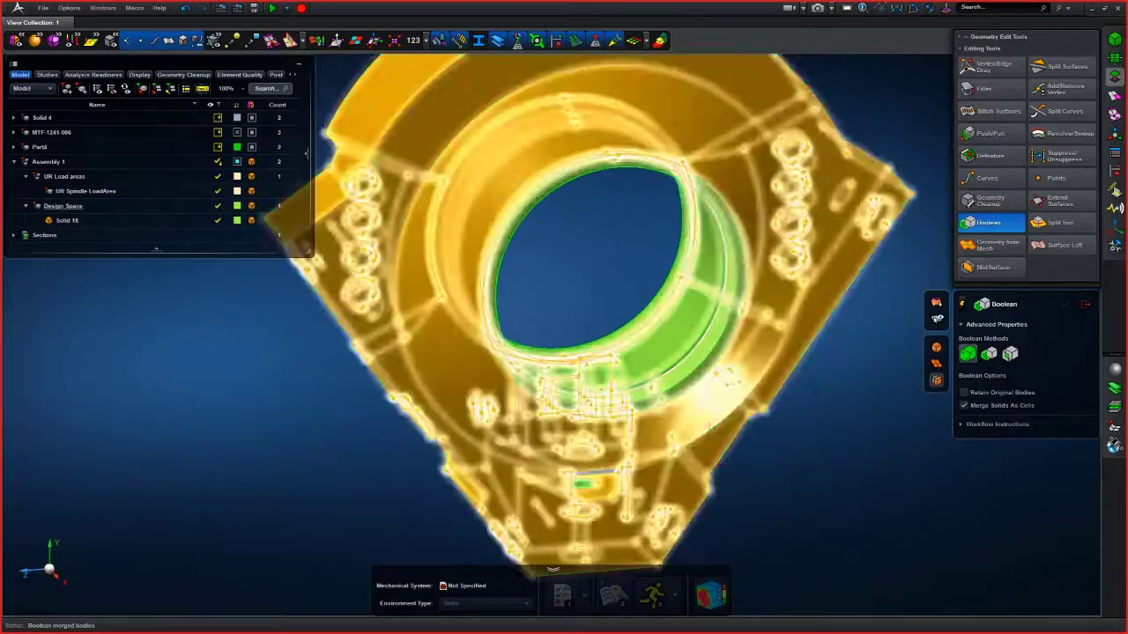
{"action": "scroll", "coordinate": [649, 388], "scroll_direction": "up", "scroll_amount": 5}
{"action": "middle_click_drag", "start_coordinate": [650, 388], "coordinate": [650, 339]}
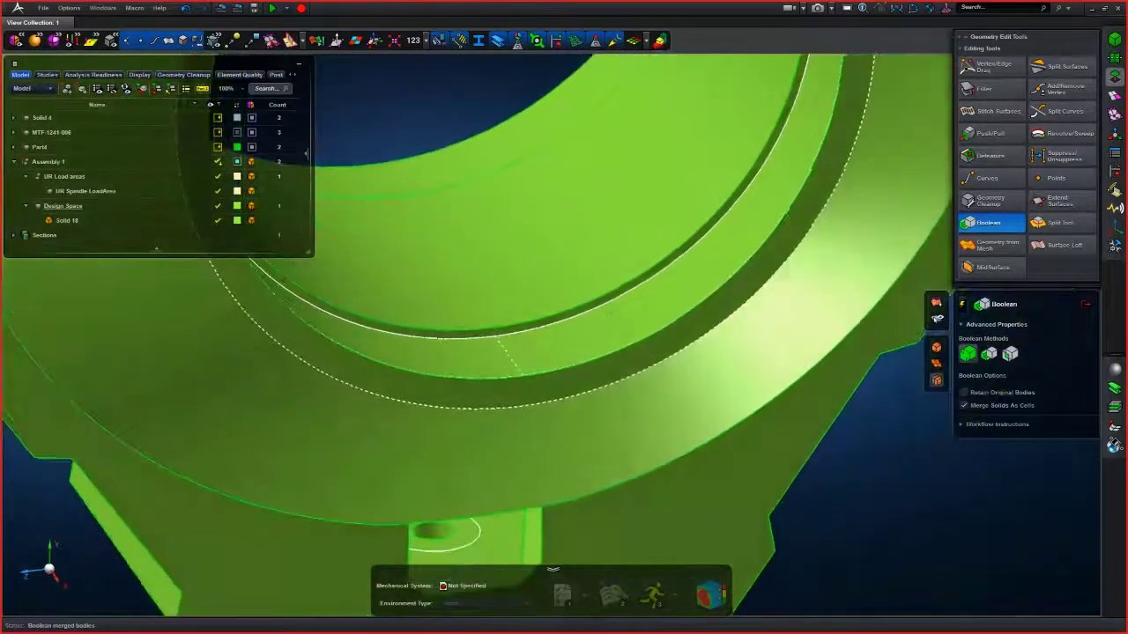
- Try to merge two cells of the bore ring within the design space solid
{"action": "scroll", "coordinate": [665, 308], "scroll_direction": "up", "scroll_amount": 4}
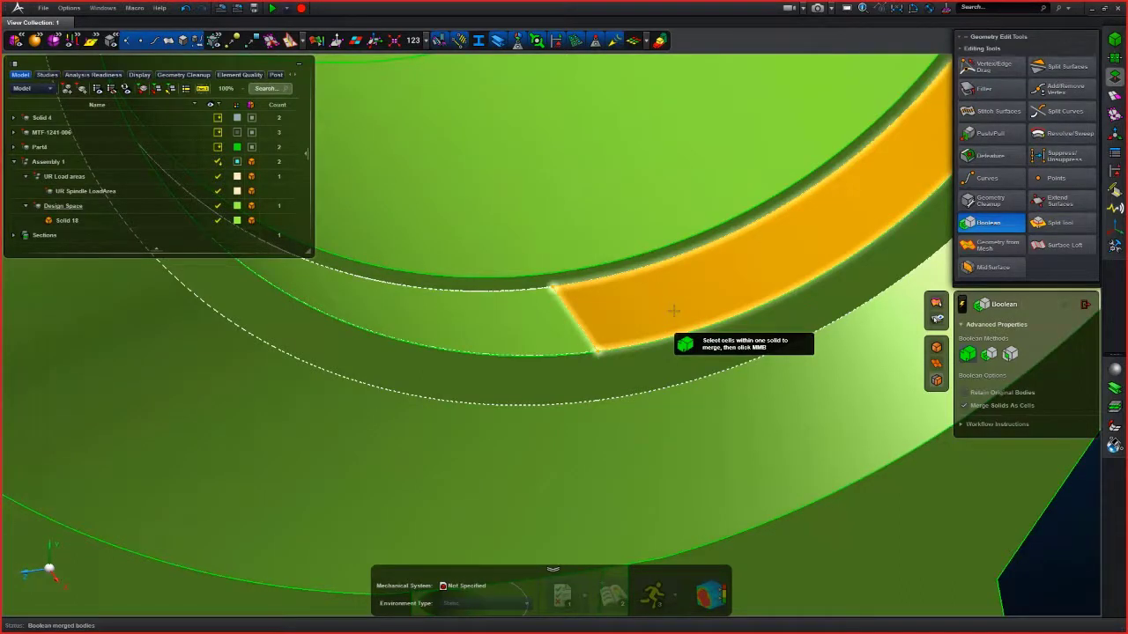
{"action": "left_click", "coordinate": [673, 310]}
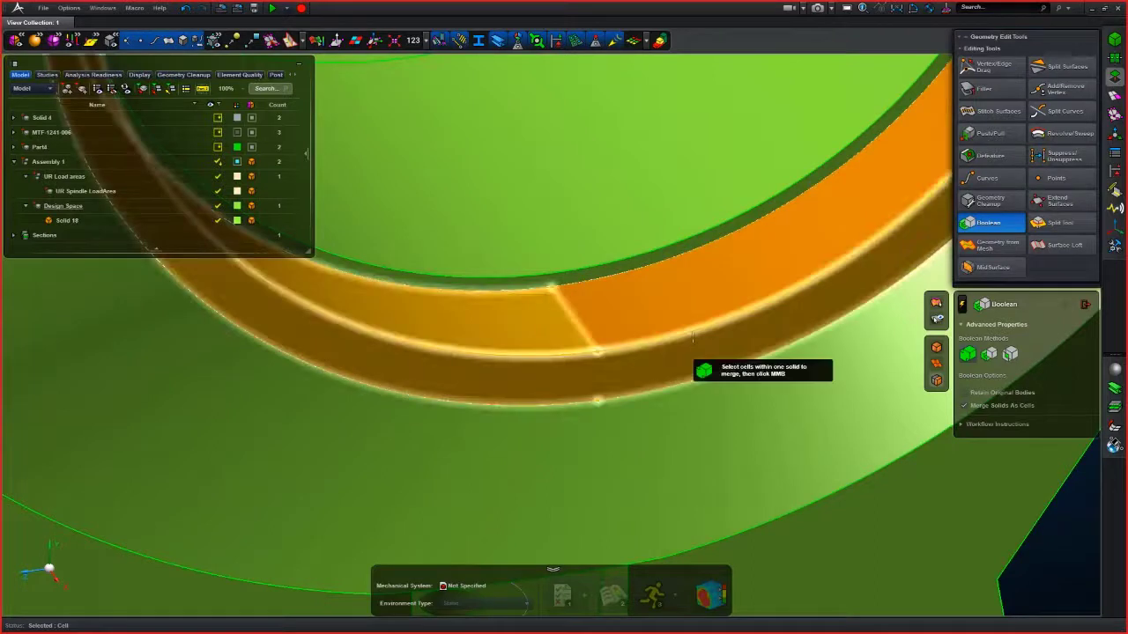
{"action": "left_click", "coordinate": [692, 336]}
{"action": "middle_click", "coordinate": [692, 335]}
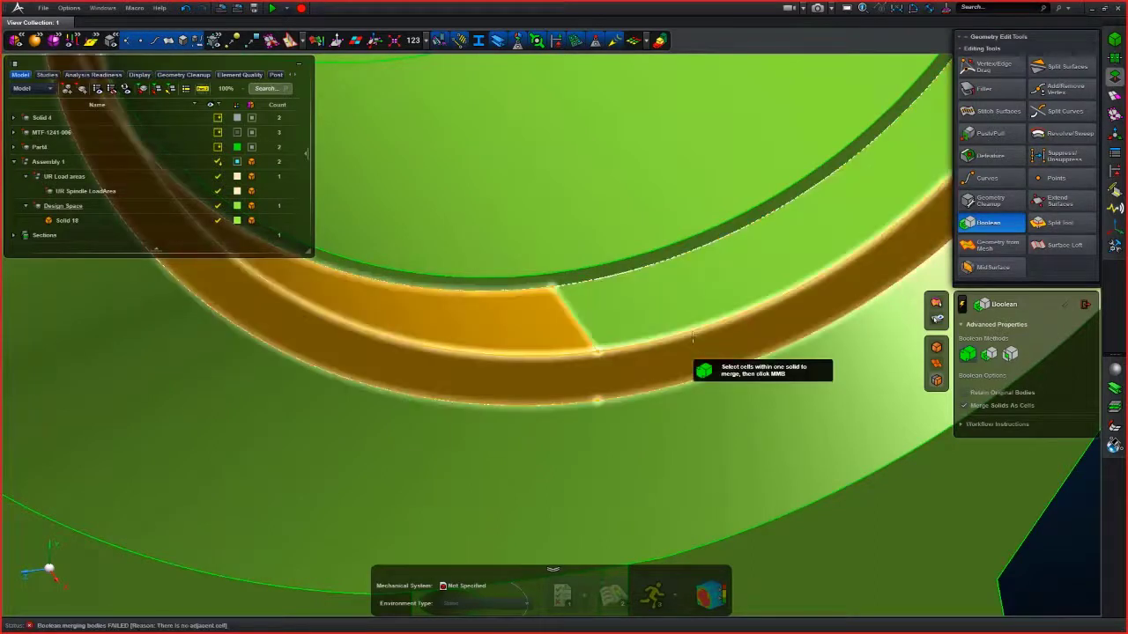
- Select the split cells of the bore ring in the design space solid and merge them into one cell
{"action": "left_click", "coordinate": [693, 319]}
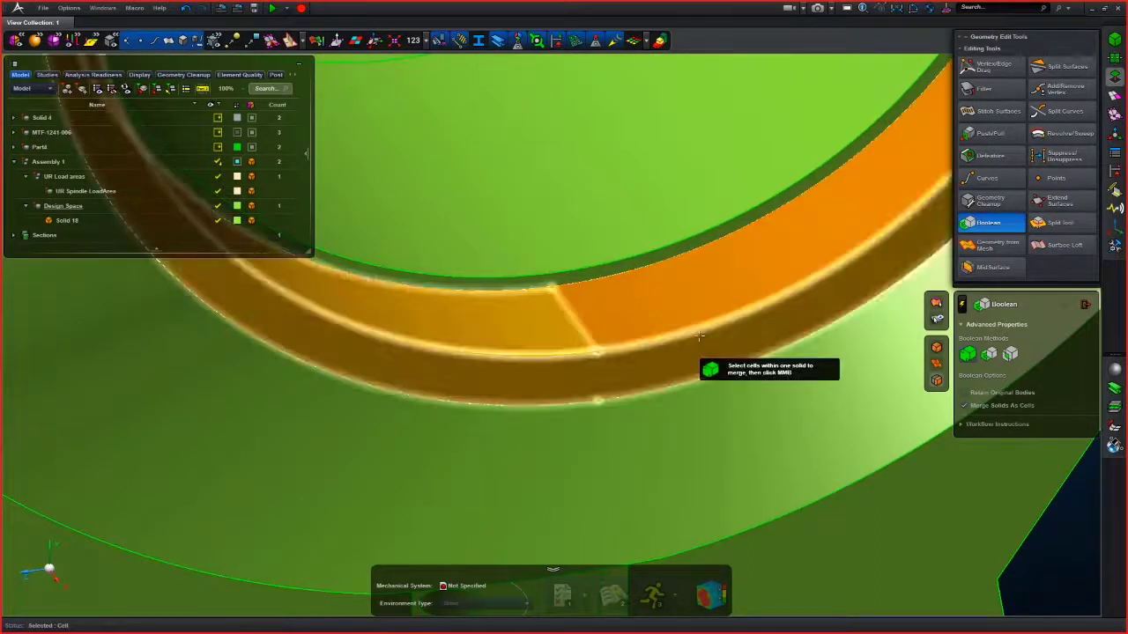
{"action": "left_click", "coordinate": [699, 336]}
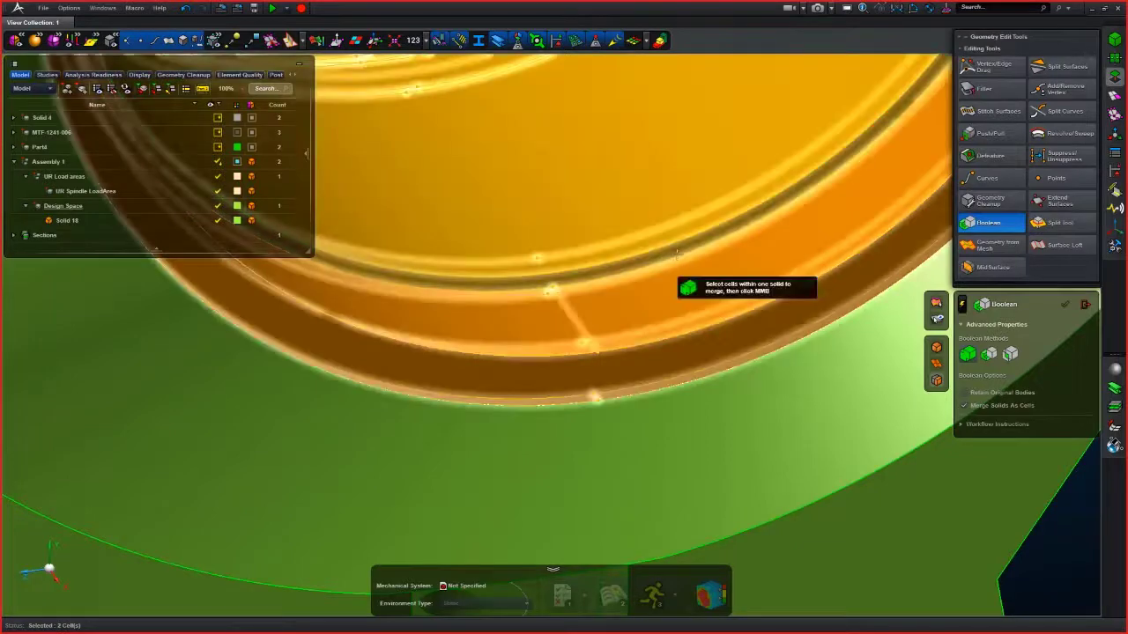
{"action": "left_click", "coordinate": [677, 253]}
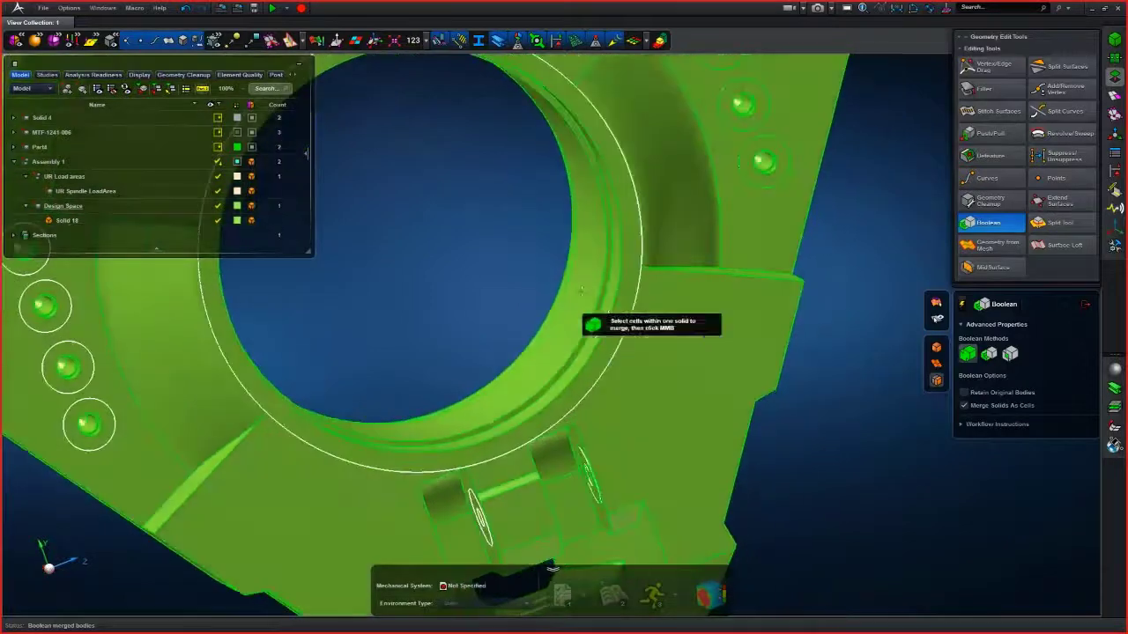
- Run 2.5D solid recognition colouring on the merged design space
{"action": "scroll", "coordinate": [581, 291], "scroll_direction": "down", "scroll_amount": 3}
{"action": "middle_click_drag", "start_coordinate": [581, 291], "coordinate": [733, 303]}
{"action": "scroll", "coordinate": [728, 336], "scroll_direction": "down", "scroll_amount": 3}
{"action": "left_click", "coordinate": [659, 41]}
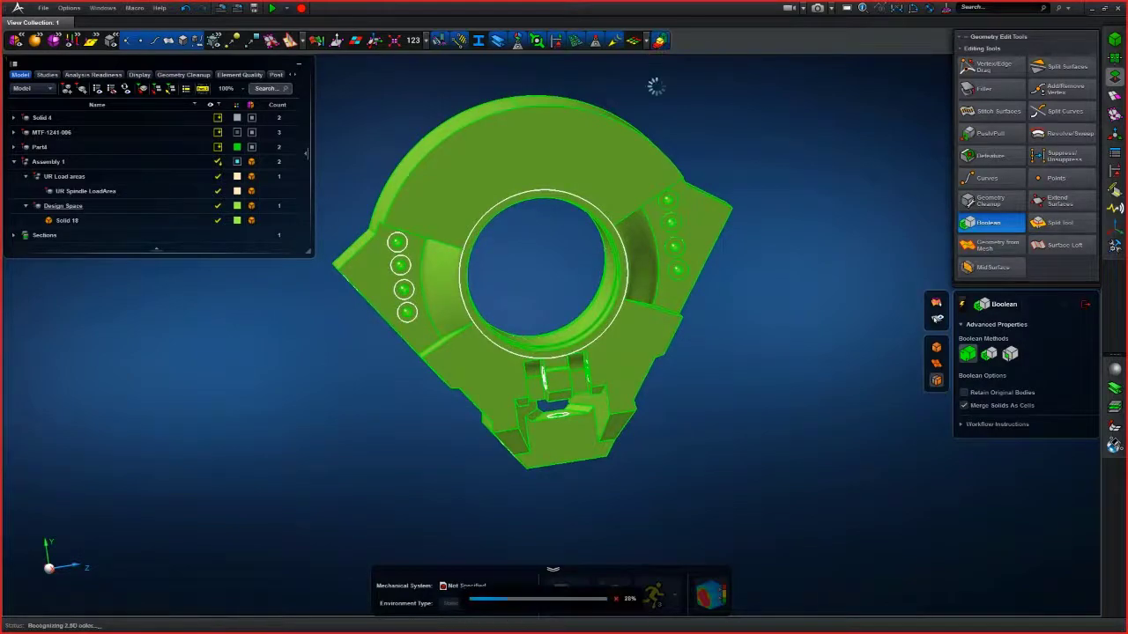
{"action": "scroll", "coordinate": [750, 357], "scroll_direction": "up", "scroll_amount": 3}
{"action": "middle_click_drag", "start_coordinate": [750, 357], "coordinate": [707, 191]}
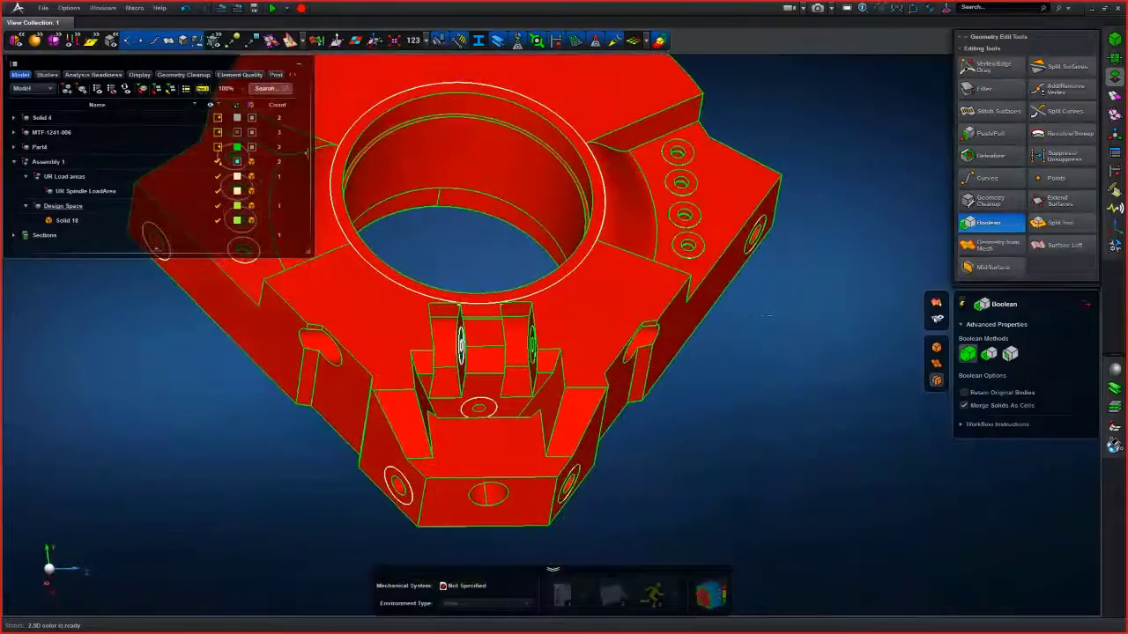
- Suppress the stray edges and the extra vertex around the bore ring of the design space with Suppress/Unsuppress
{"action": "left_click", "coordinate": [1115, 95]}
{"action": "left_click", "coordinate": [1022, 149]}
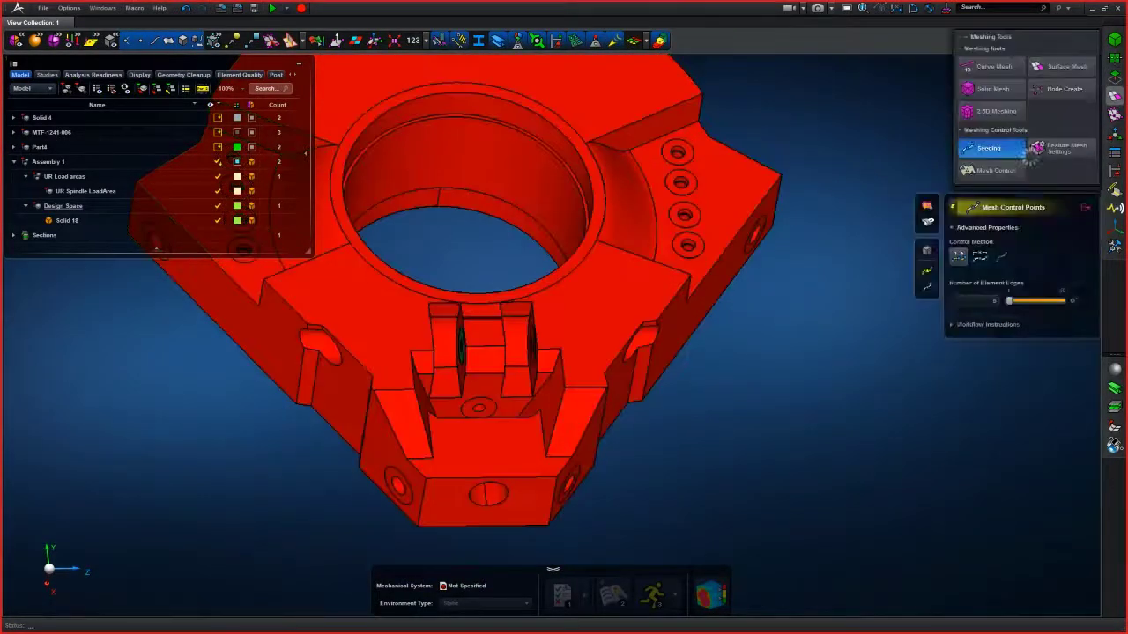
{"action": "left_click", "coordinate": [1115, 77]}
{"action": "left_click", "coordinate": [1059, 194]}
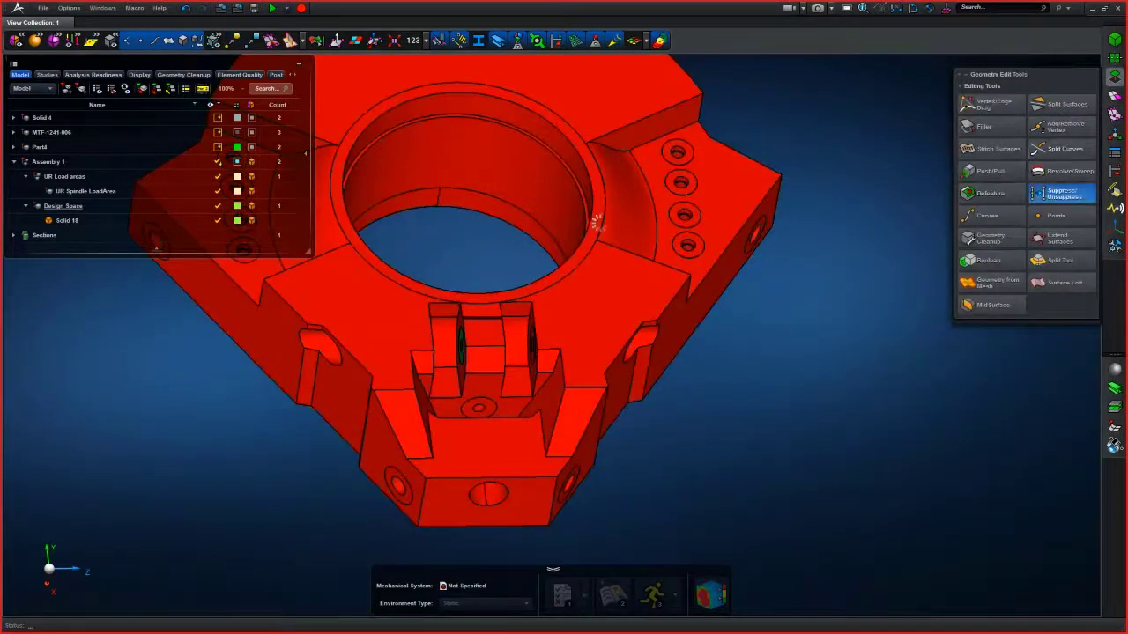
{"action": "scroll", "coordinate": [494, 203], "scroll_direction": "up", "scroll_amount": 5}
{"action": "left_click", "coordinate": [532, 207]}
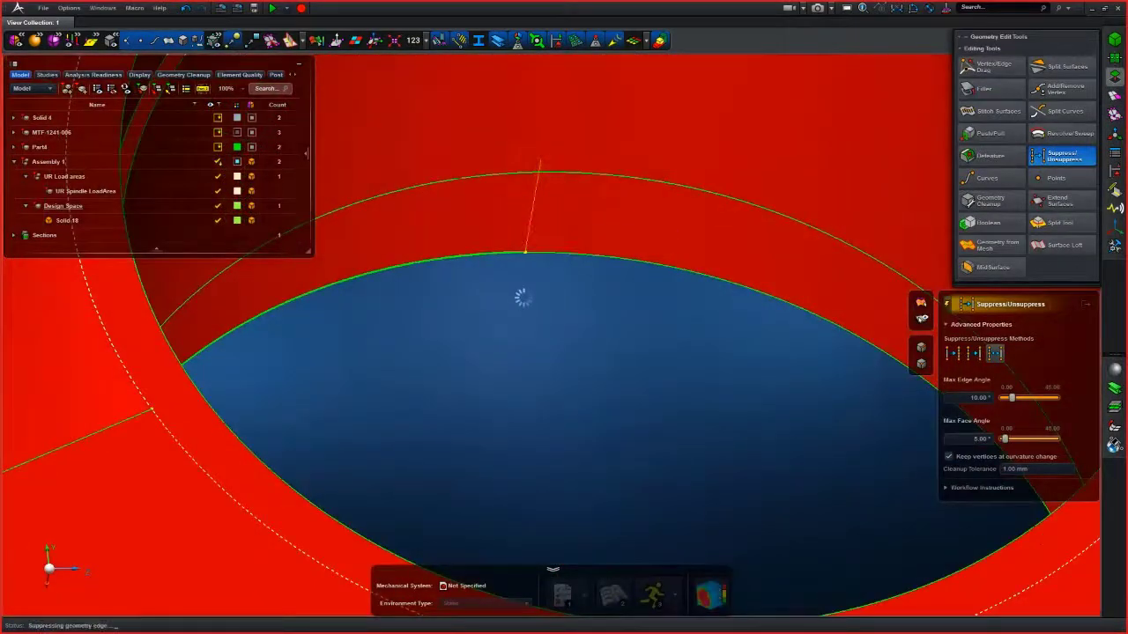
{"action": "scroll", "coordinate": [524, 296], "scroll_direction": "down", "scroll_amount": 5}
{"action": "middle_click_drag", "start_coordinate": [521, 303], "coordinate": [596, 355]}
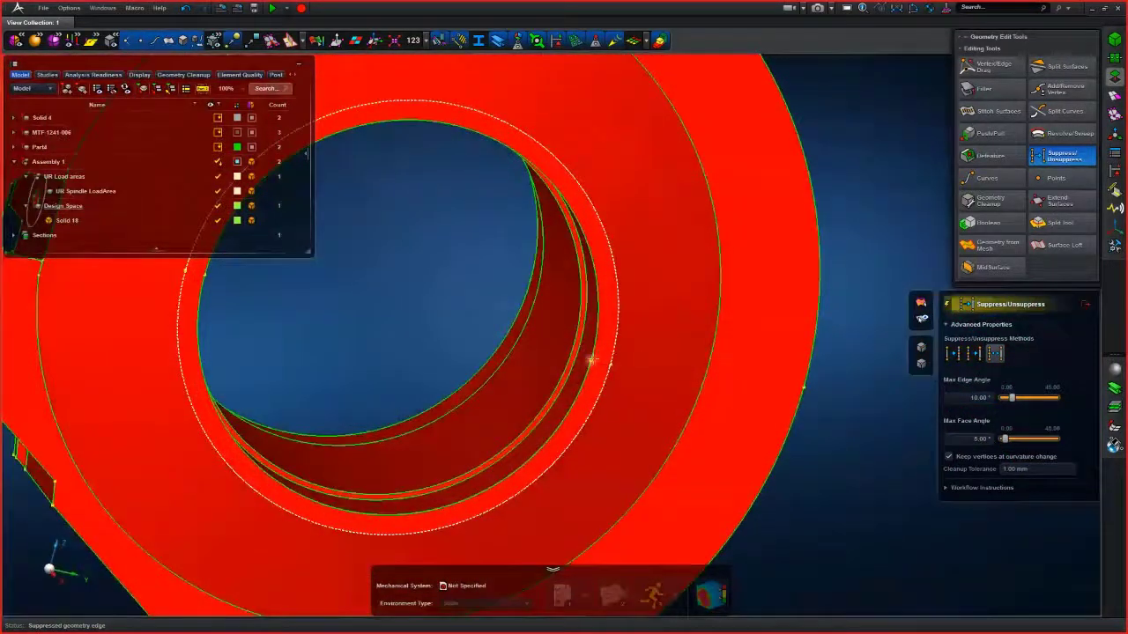
{"action": "left_click", "coordinate": [608, 365]}
{"action": "scroll", "coordinate": [398, 318], "scroll_direction": "down", "scroll_amount": 4}
{"action": "middle_click_drag", "start_coordinate": [511, 324], "coordinate": [440, 308]}
{"action": "scroll", "coordinate": [440, 309], "scroll_direction": "up", "scroll_amount": 5}
{"action": "left_click", "coordinate": [415, 333]}
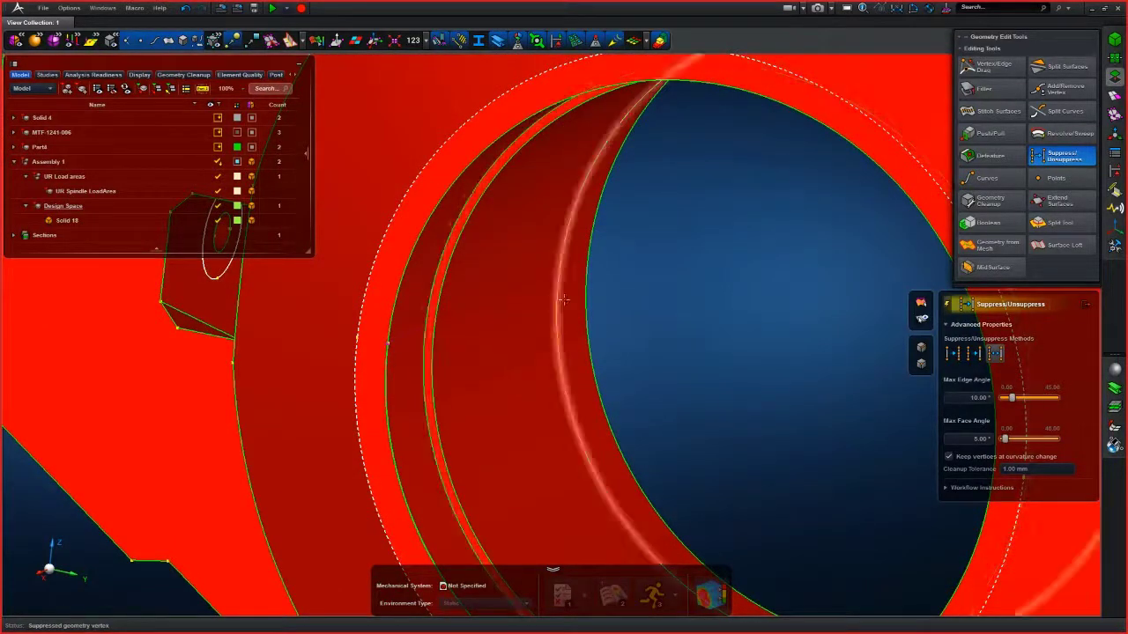
{"action": "scroll", "coordinate": [559, 302], "scroll_direction": "down", "scroll_amount": 6}
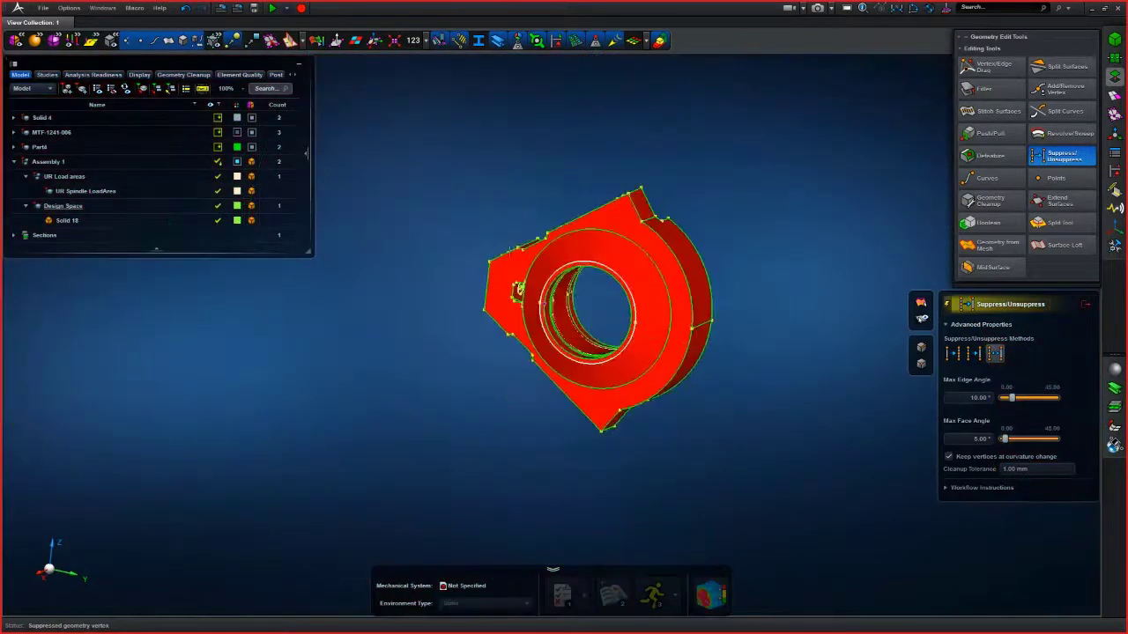
- Remove the redundant vertices from the whole design space solid with Add/Remove Vertex using a box selection
{"action": "left_click", "coordinate": [1062, 89]}
{"action": "left_click_drag", "start_coordinate": [423, 151], "coordinate": [769, 483]}
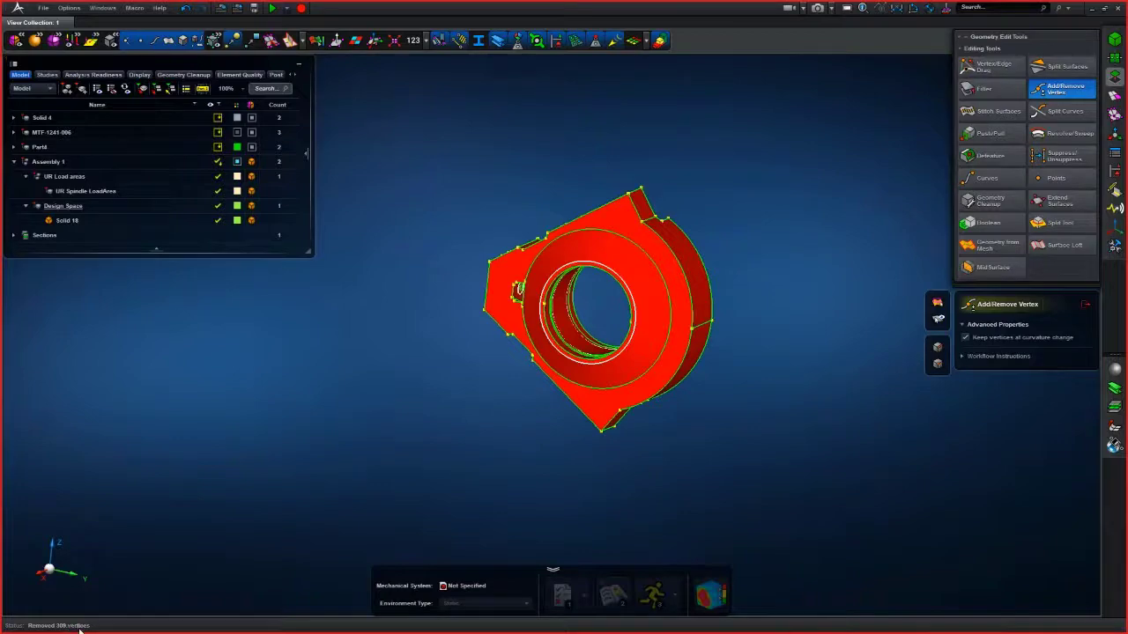
{"action": "middle_click_drag", "start_coordinate": [408, 424], "coordinate": [439, 426]}
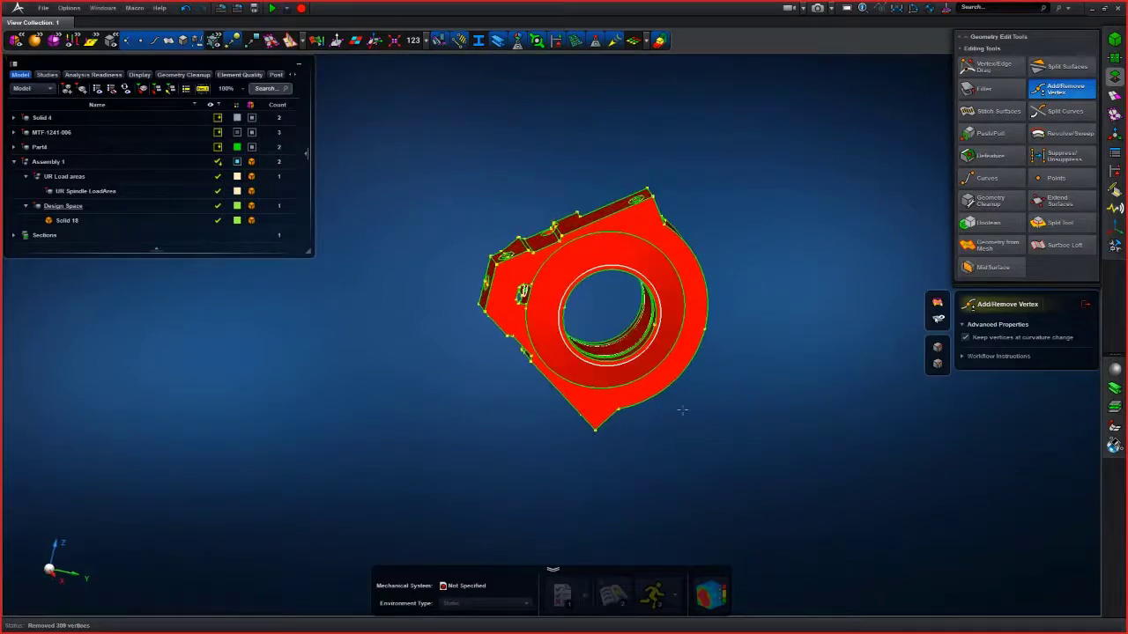
- Try to remove a vertex on the bore ring's edge of the design space
{"action": "scroll", "coordinate": [691, 388], "scroll_direction": "up", "scroll_amount": 5}
{"action": "middle_click_drag", "start_coordinate": [691, 387], "coordinate": [682, 428]}
{"action": "scroll", "coordinate": [628, 295], "scroll_direction": "up", "scroll_amount": 3}
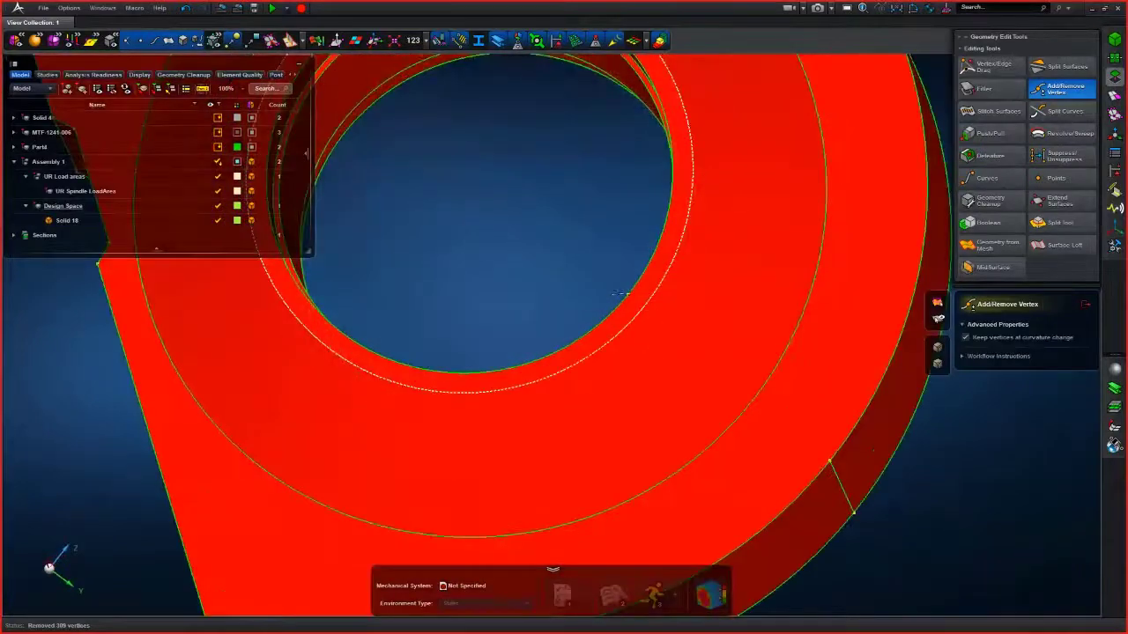
{"action": "left_click", "coordinate": [627, 295]}
{"action": "mouse_move", "coordinate": [627, 295]}
{"action": "middle_mouse_down"}
{"action": "mouse_move", "coordinate": [520, 261]}
{"action": "mouse_move", "coordinate": [653, 257]}
{"action": "mouse_move", "coordinate": [624, 299]}
{"action": "middle_mouse_up"}
{"action": "scroll", "coordinate": [540, 267], "scroll_direction": "down", "scroll_amount": 4}
{"action": "scroll", "coordinate": [625, 300], "scroll_direction": "up", "scroll_amount": 5}
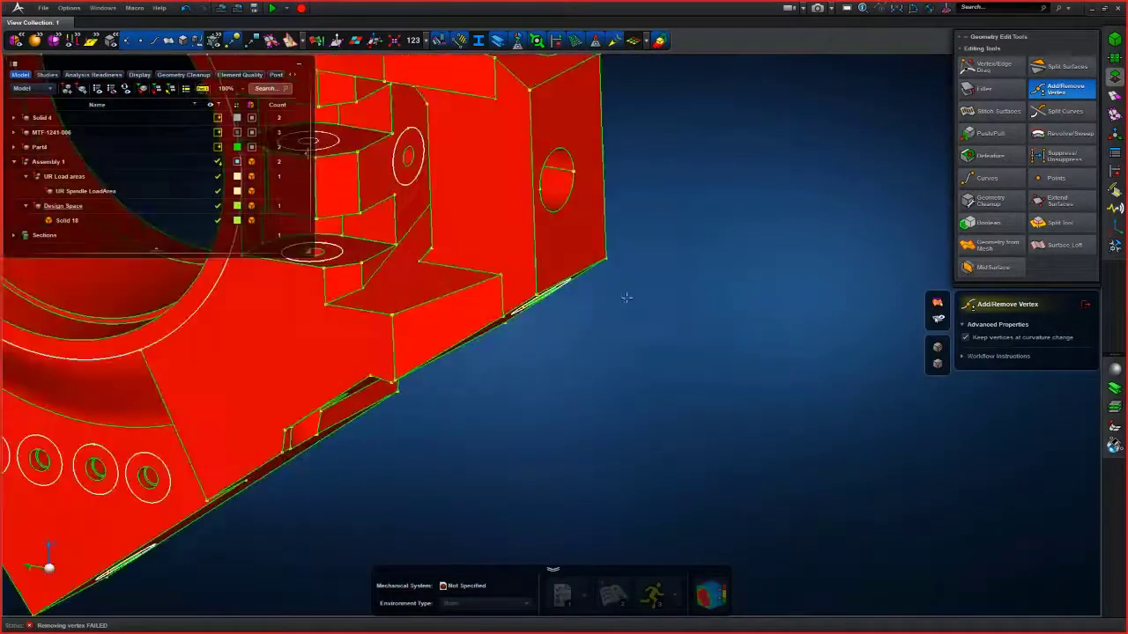
{"action": "scroll", "coordinate": [678, 369], "scroll_direction": "up", "scroll_amount": 3}
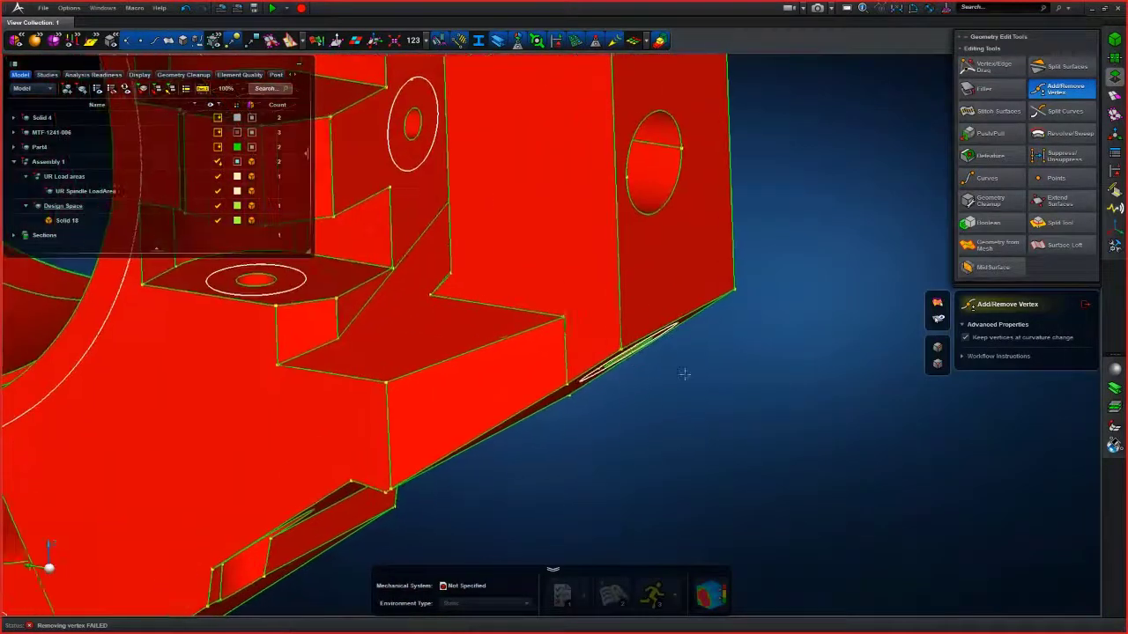
- Drag the corner vertex of the thin sliver face onto the adjacent face with Vertex/Edge Drag
{"action": "left_click", "coordinate": [986, 70]}
{"action": "mouse_move", "coordinate": [637, 398]}
{"action": "middle_mouse_down"}
{"action": "mouse_move", "coordinate": [657, 393]}
{"action": "mouse_move", "coordinate": [647, 398]}
{"action": "middle_mouse_up"}
{"action": "scroll", "coordinate": [647, 398], "scroll_direction": "up", "scroll_amount": 6}
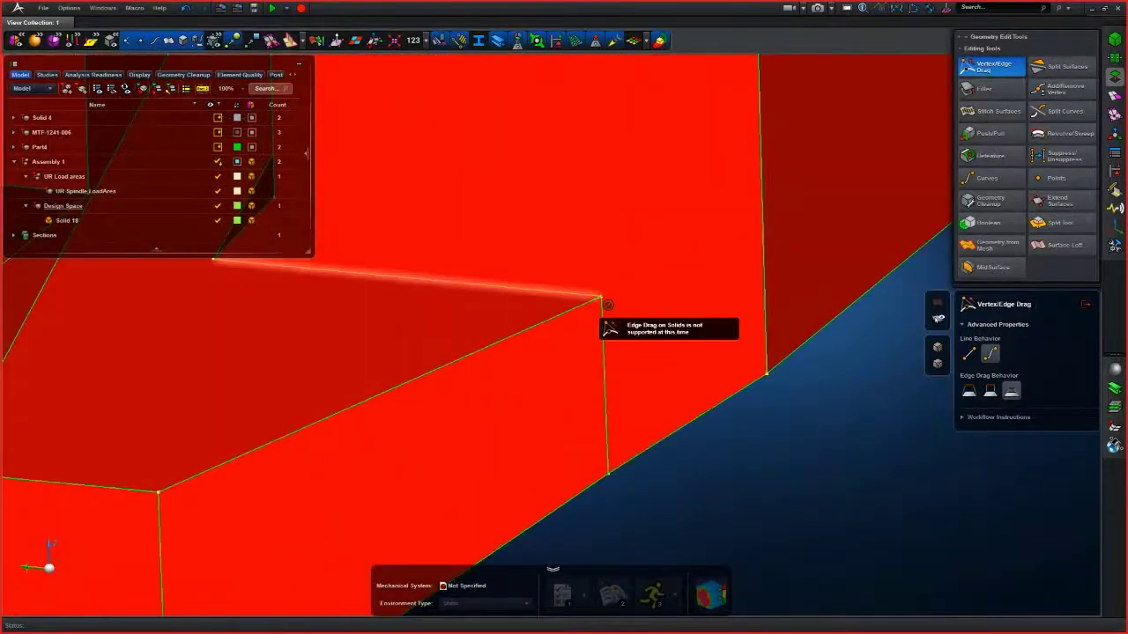
{"action": "mouse_move", "coordinate": [604, 302]}
{"action": "middle_mouse_down"}
{"action": "mouse_move", "coordinate": [599, 278]}
{"action": "mouse_move", "coordinate": [616, 305]}
{"action": "middle_mouse_up"}
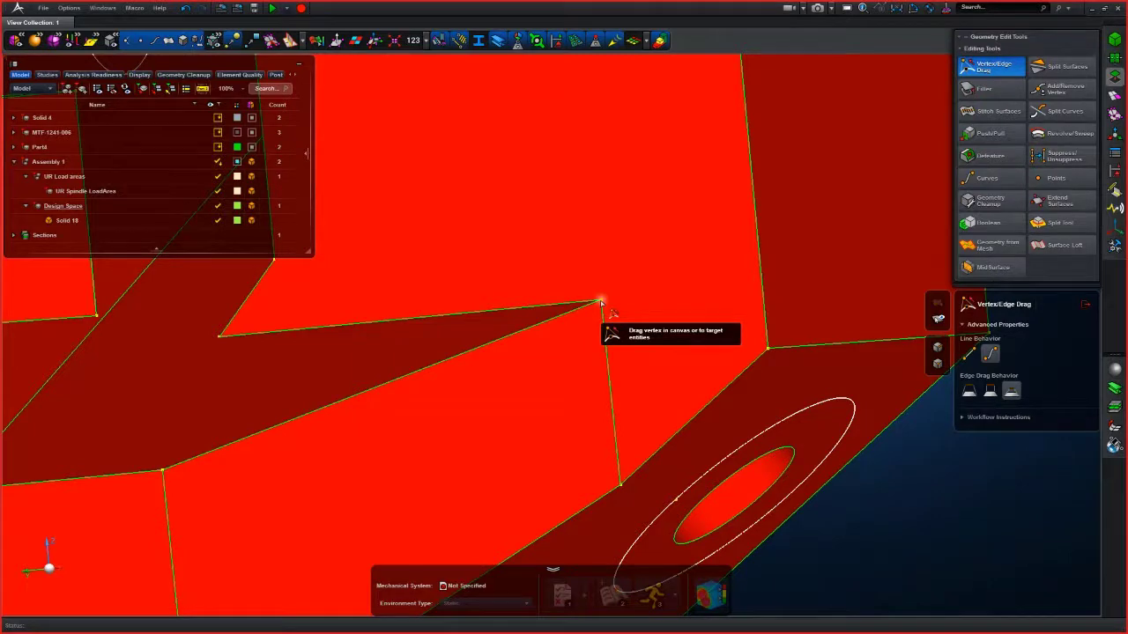
{"action": "left_click_drag", "start_coordinate": [601, 303], "coordinate": [650, 292]}
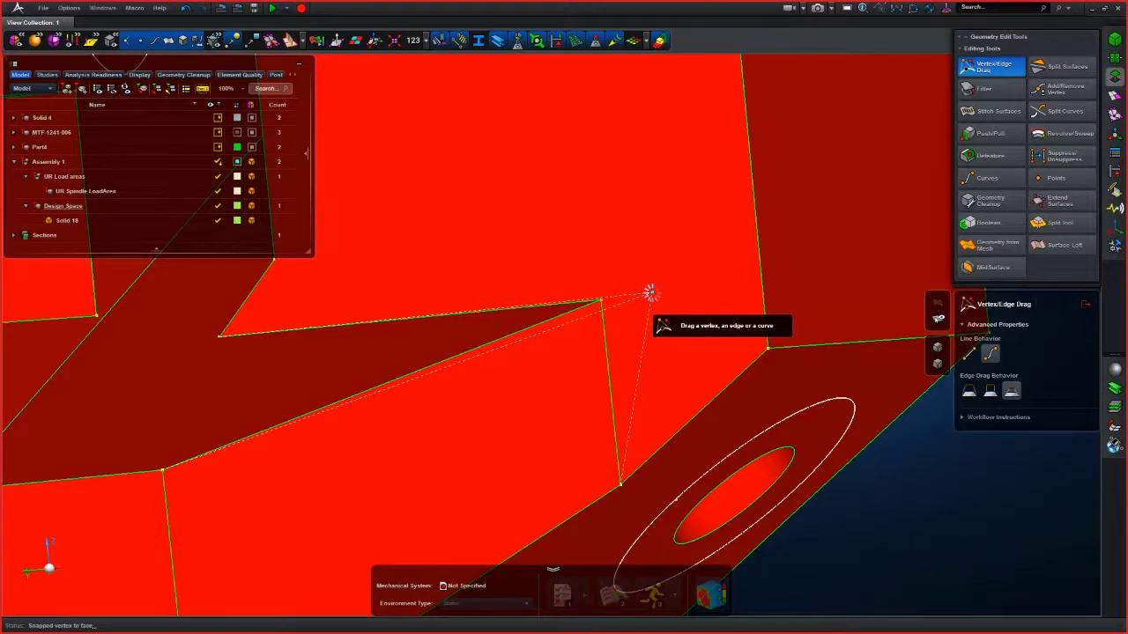
{"action": "scroll", "coordinate": [652, 292], "scroll_direction": "down", "scroll_amount": 4}
{"action": "middle_click_drag", "start_coordinate": [651, 292], "coordinate": [677, 287]}
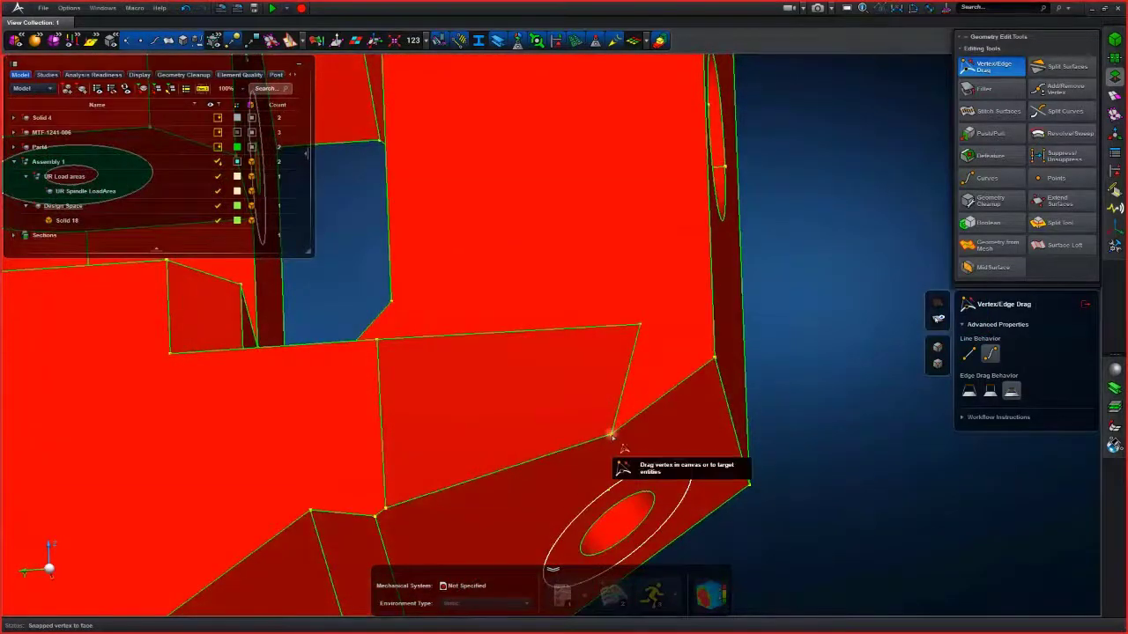
- Drag the sliver's second vertex onto the neighbouring corner to close the gap, then leave the tool
{"action": "left_click_drag", "start_coordinate": [611, 436], "coordinate": [714, 357]}
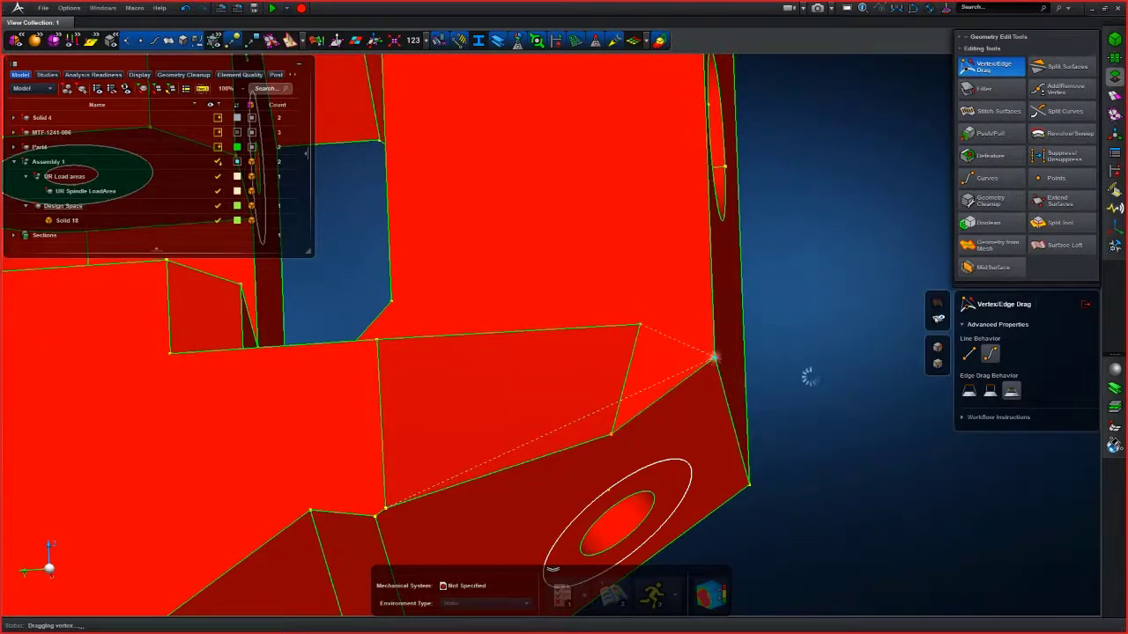
{"action": "scroll", "coordinate": [819, 387], "scroll_direction": "down", "scroll_amount": 5}
{"action": "right_click_drag", "start_coordinate": [820, 389], "coordinate": [881, 361]}
{"action": "key", "text": "Escape"}
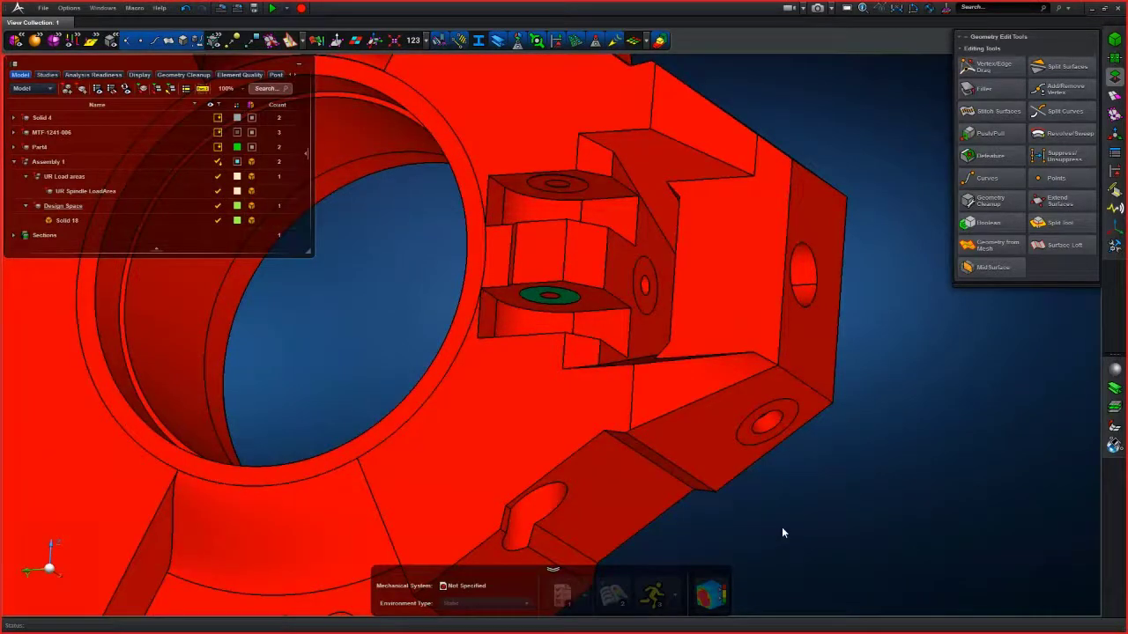
- Show only Solid 4 in the viewport
{"action": "middle_click_drag", "start_coordinate": [787, 506], "coordinate": [718, 357]}
{"action": "scroll", "coordinate": [798, 501], "scroll_direction": "down", "scroll_amount": 3}
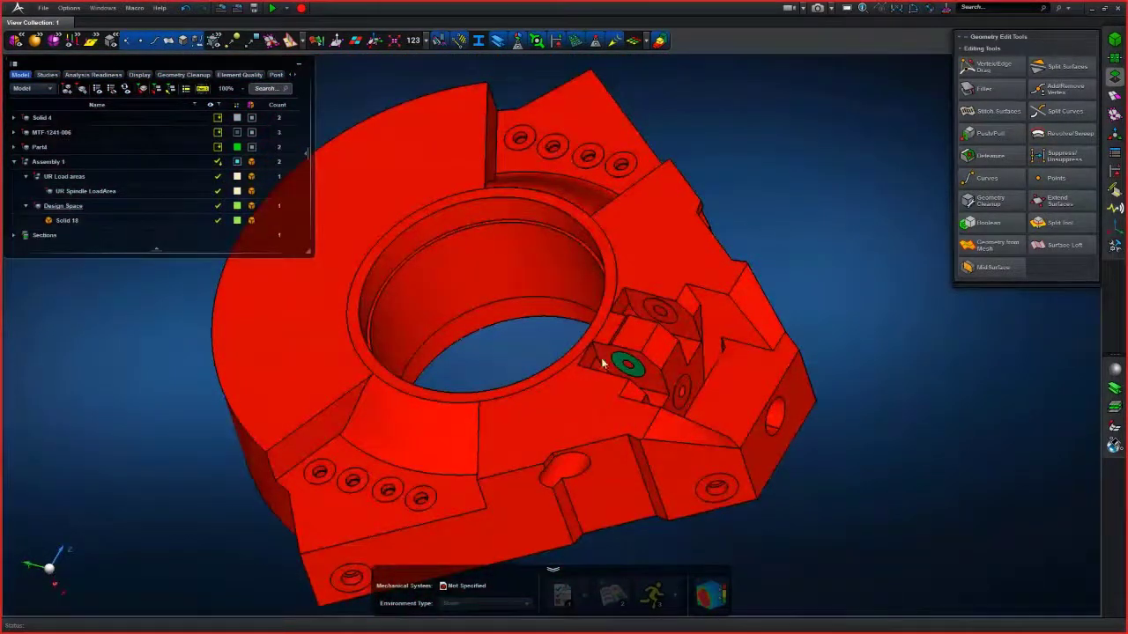
{"action": "scroll", "coordinate": [613, 355], "scroll_direction": "up", "scroll_amount": 3}
{"action": "left_click", "coordinate": [43, 119]}
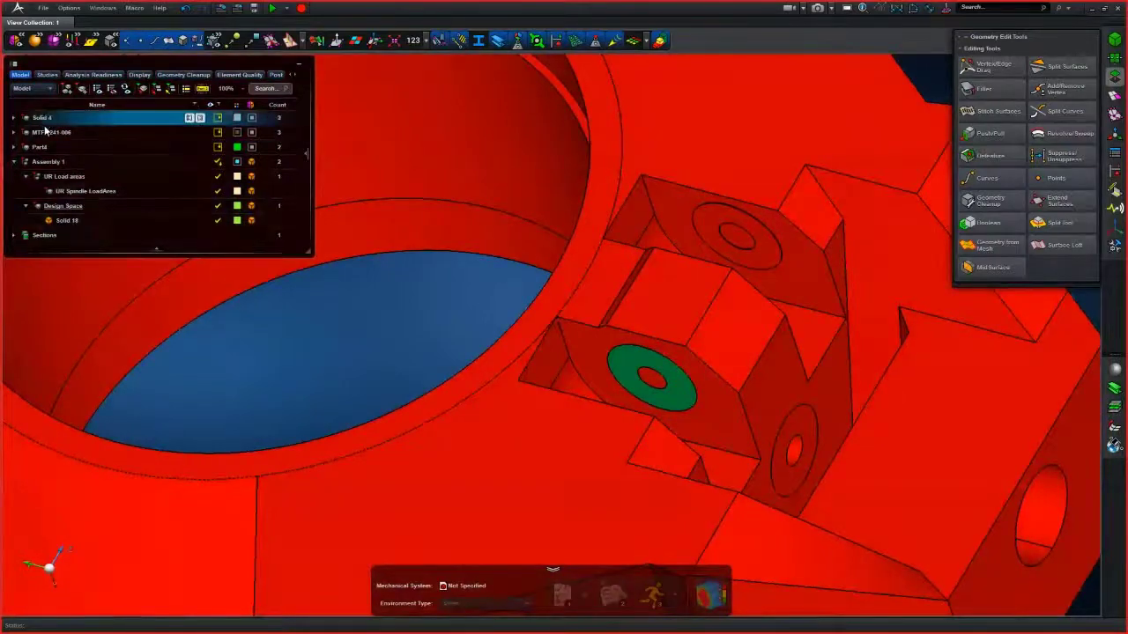
{"action": "right_click", "coordinate": [43, 120]}
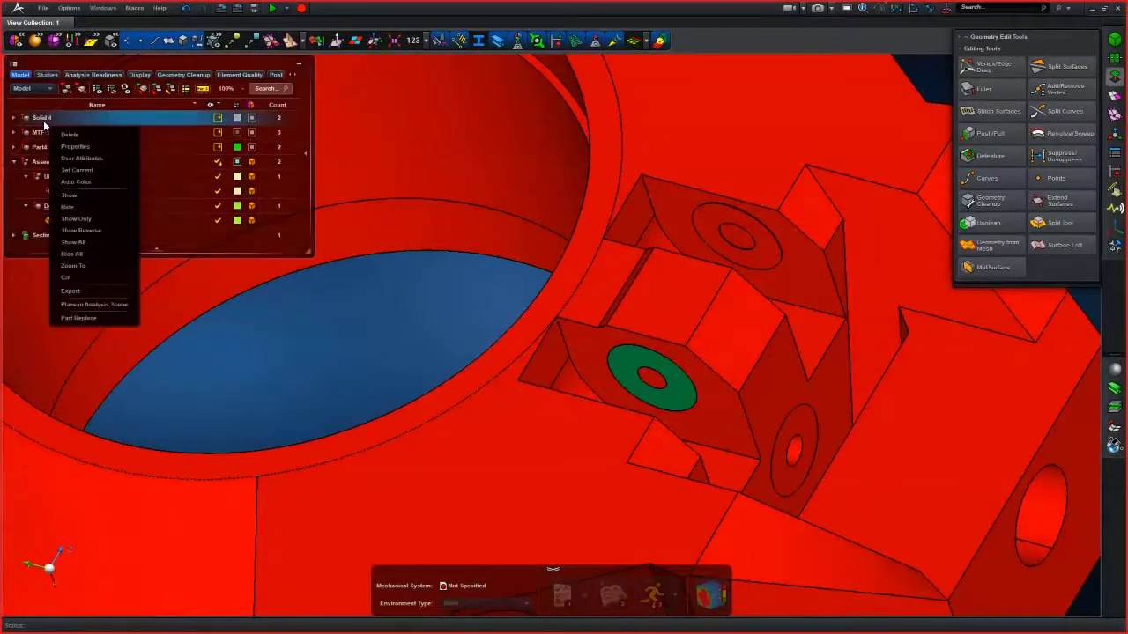
{"action": "left_click", "coordinate": [76, 219]}
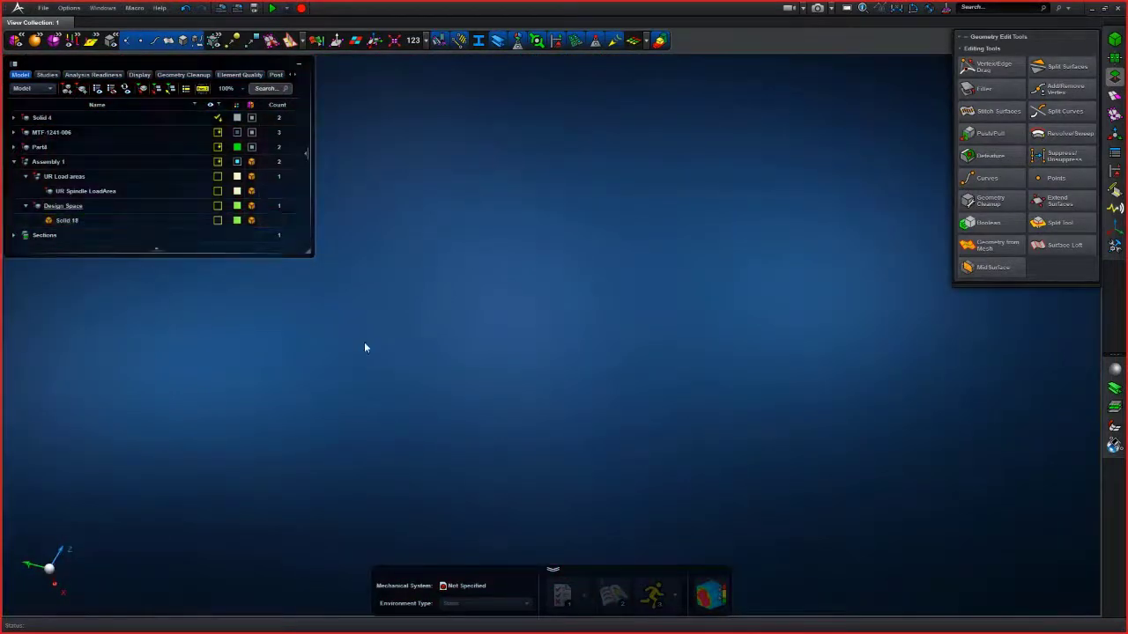
{"action": "middle_click_drag", "start_coordinate": [364, 342], "coordinate": [630, 396]}
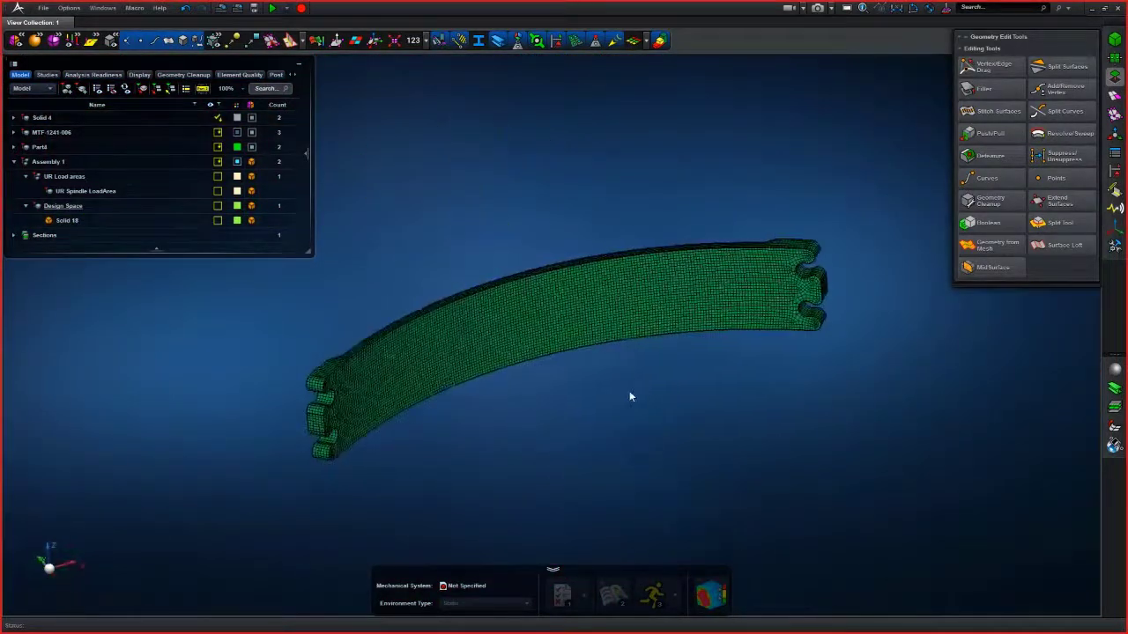
- Push/pull the end face of Solid 4's tab outward by about 3.23 mm
{"action": "scroll", "coordinate": [869, 262], "scroll_direction": "up", "scroll_amount": 5}
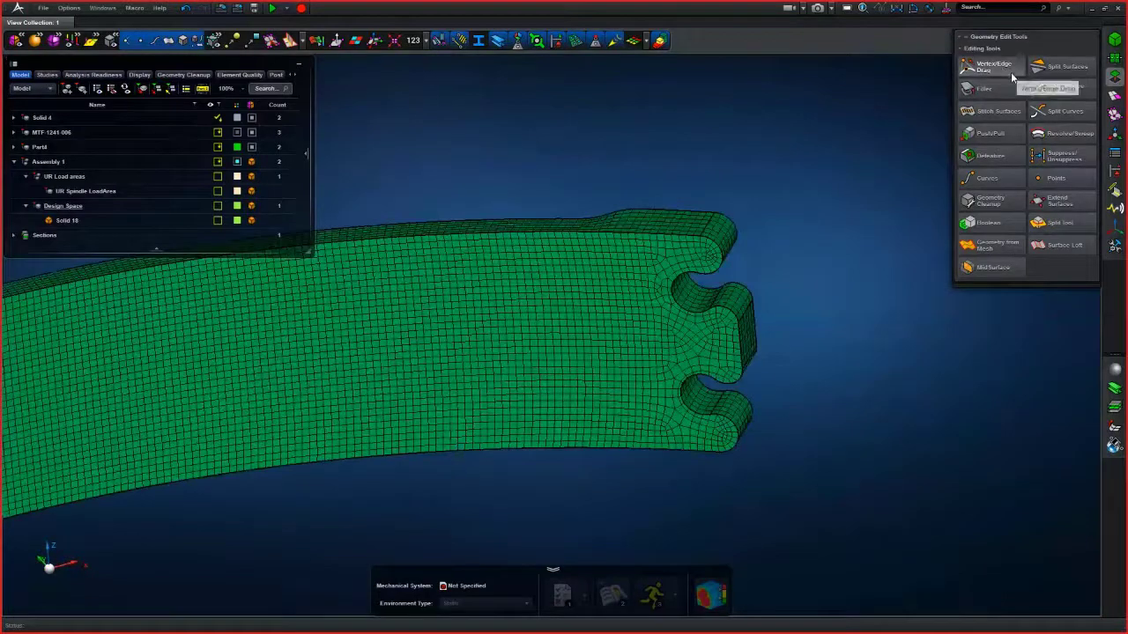
{"action": "left_click", "coordinate": [991, 133]}
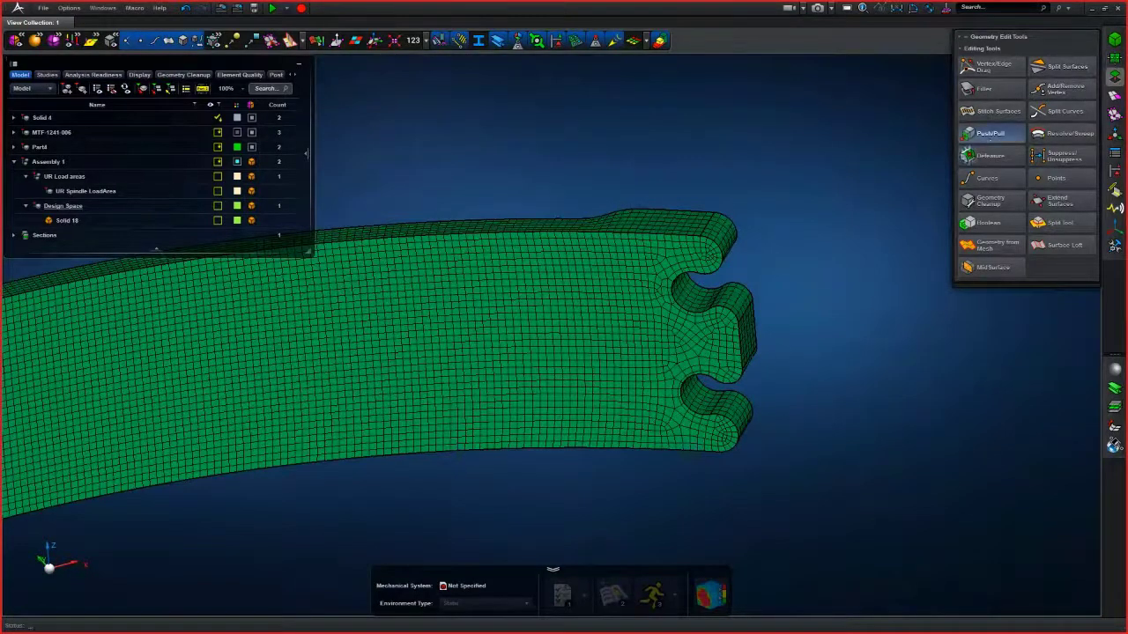
{"action": "scroll", "coordinate": [783, 353], "scroll_direction": "up", "scroll_amount": 5}
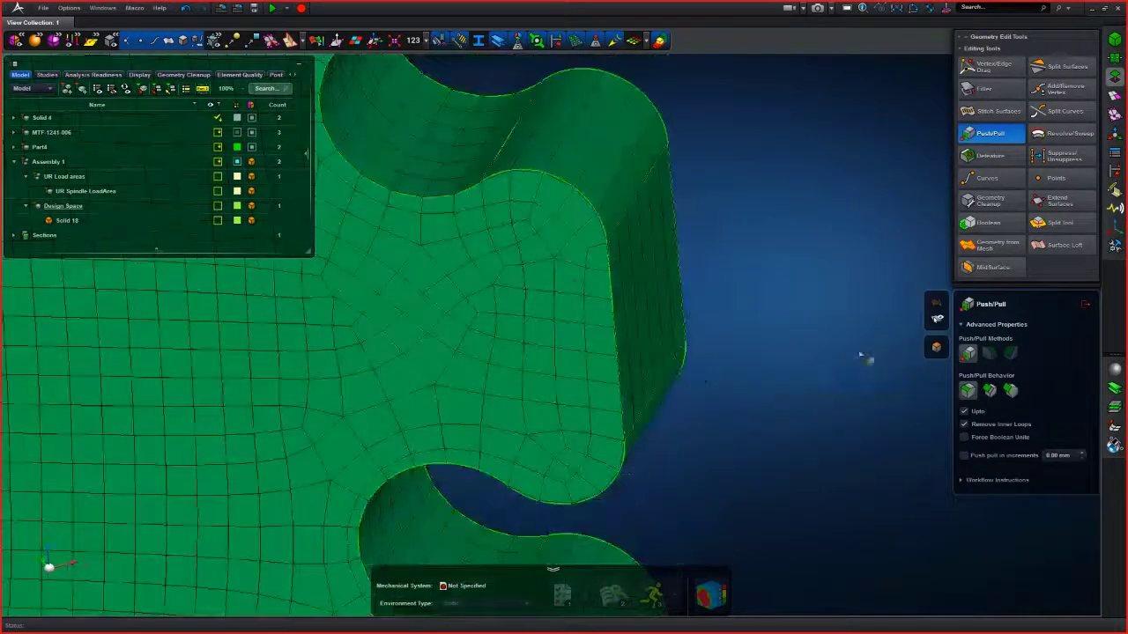
{"action": "left_click", "coordinate": [680, 317]}
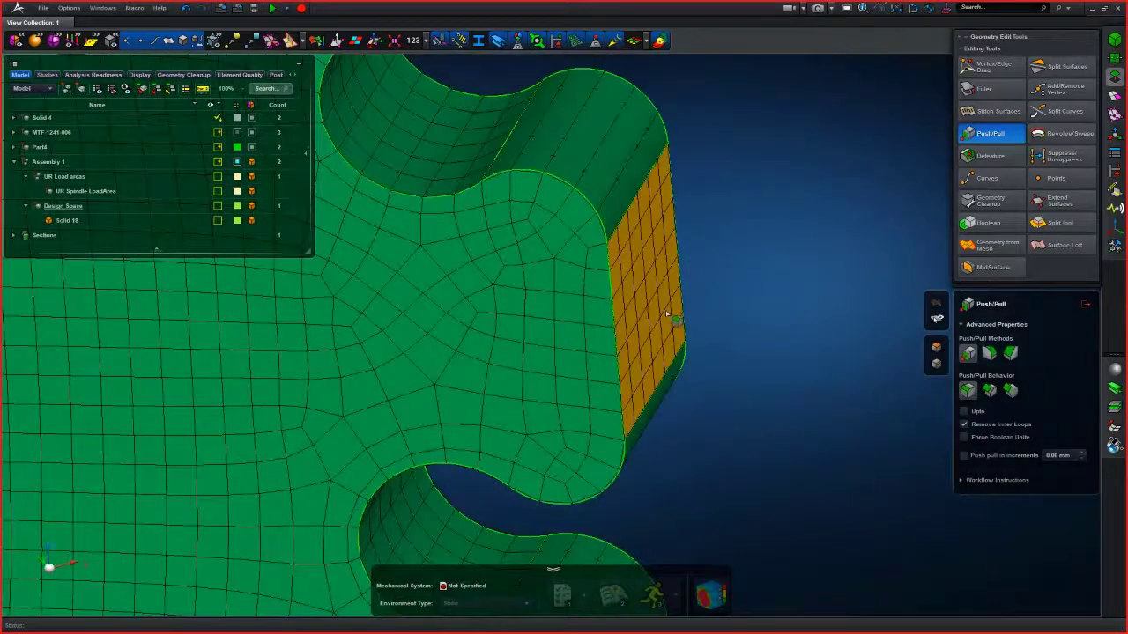
{"action": "left_click_drag", "start_coordinate": [678, 294], "coordinate": [881, 306]}
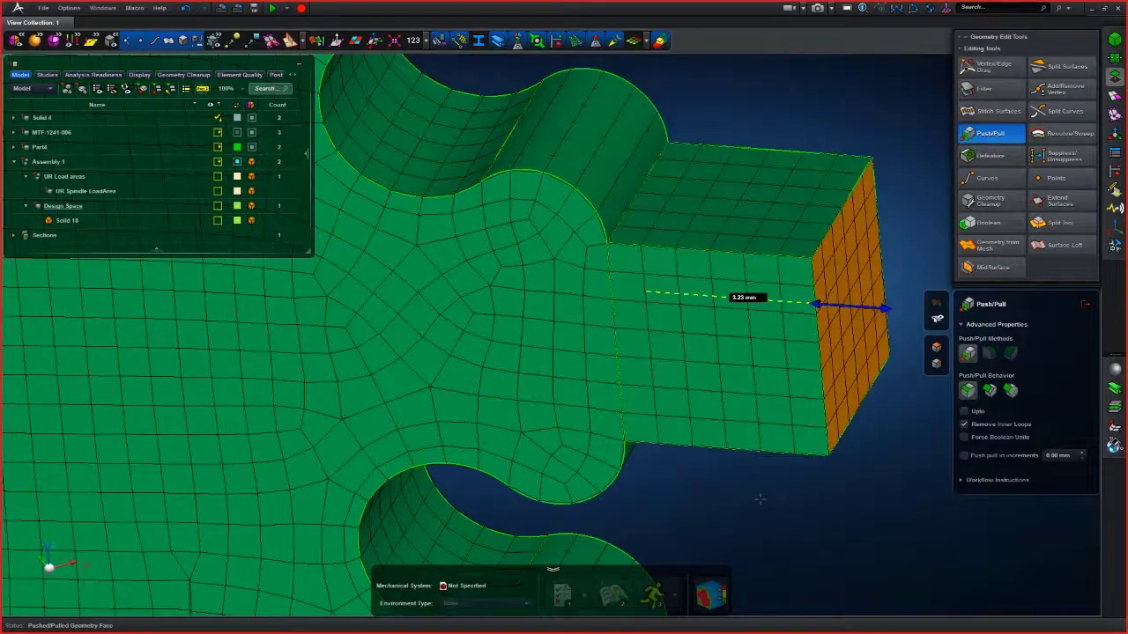
{"action": "left_click", "coordinate": [1086, 306]}
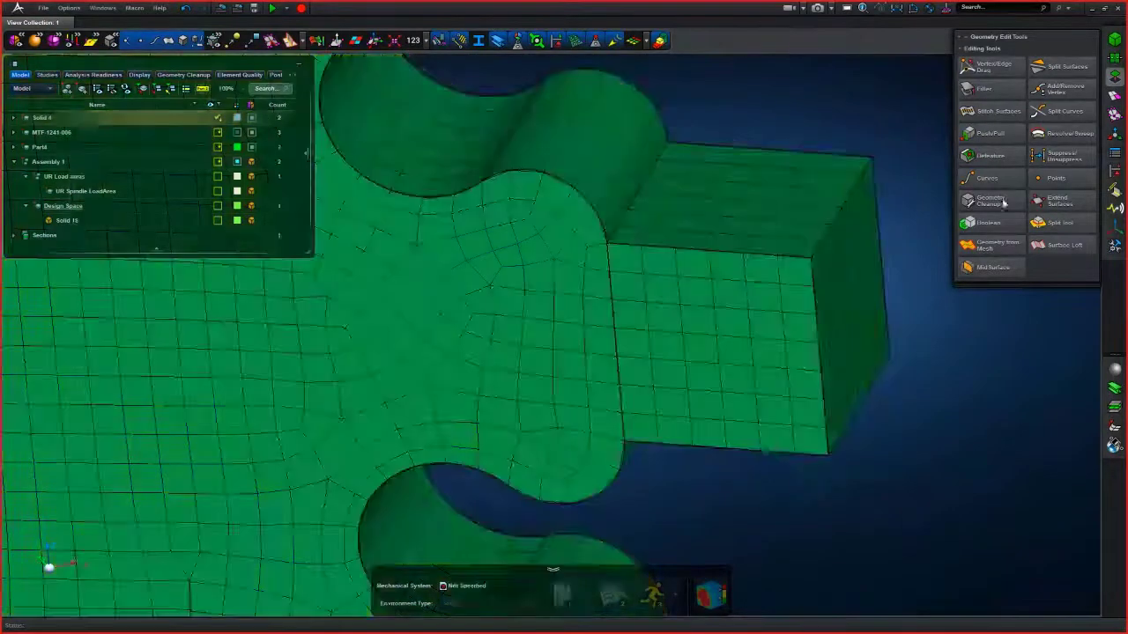
- Mesh the extended Solid 4 with 2.5D Meshing
{"action": "left_click", "coordinate": [1115, 95]}
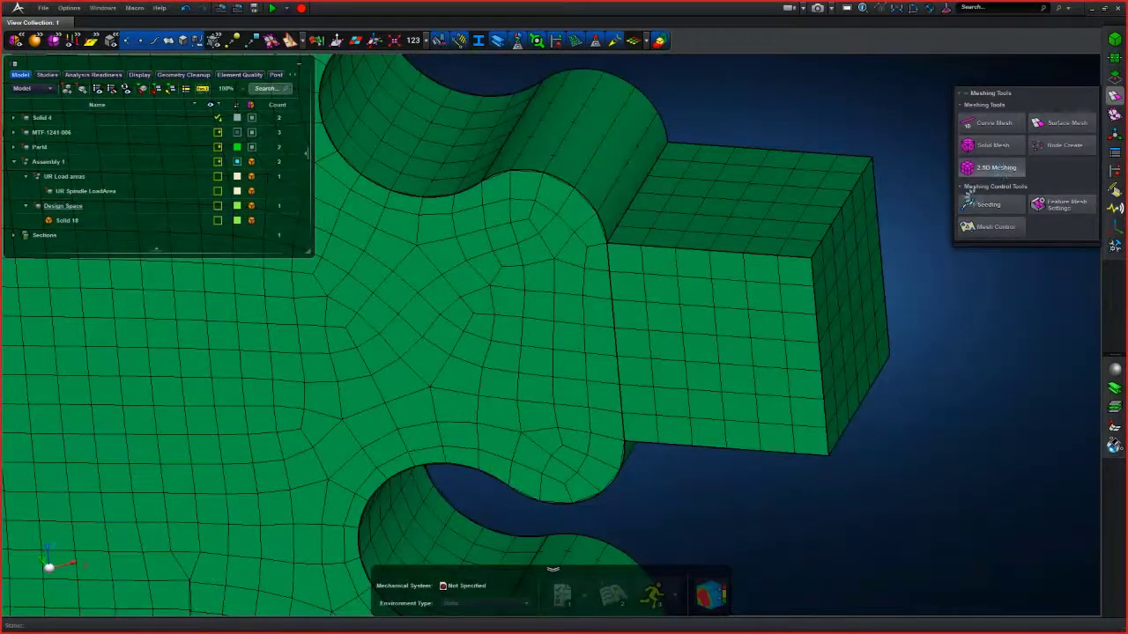
{"action": "left_click", "coordinate": [996, 167]}
{"action": "left_click", "coordinate": [721, 375]}
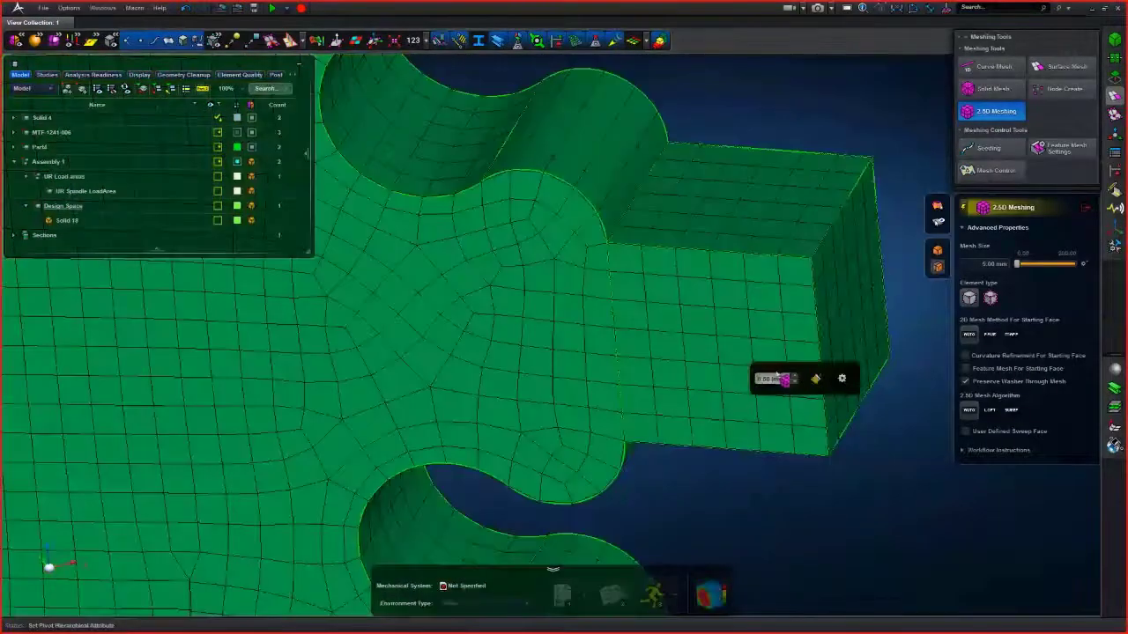
{"action": "left_click", "coordinate": [772, 379]}
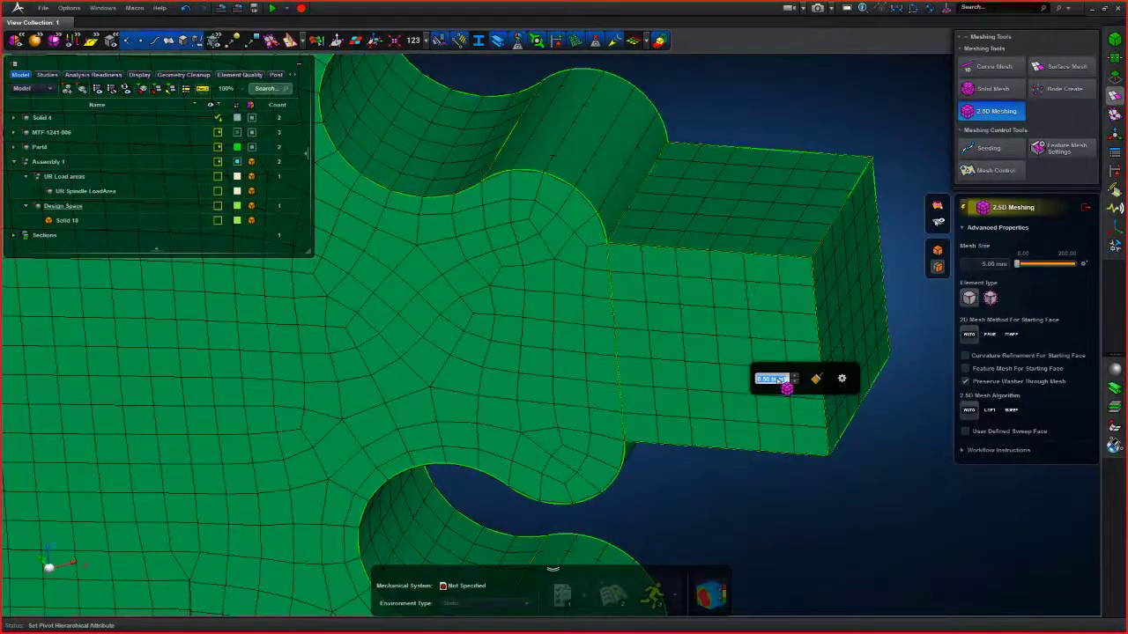
{"action": "type", "text": "1"}
{"action": "key", "text": "Return"}
{"action": "scroll", "coordinate": [759, 488], "scroll_direction": "down", "scroll_amount": 4}
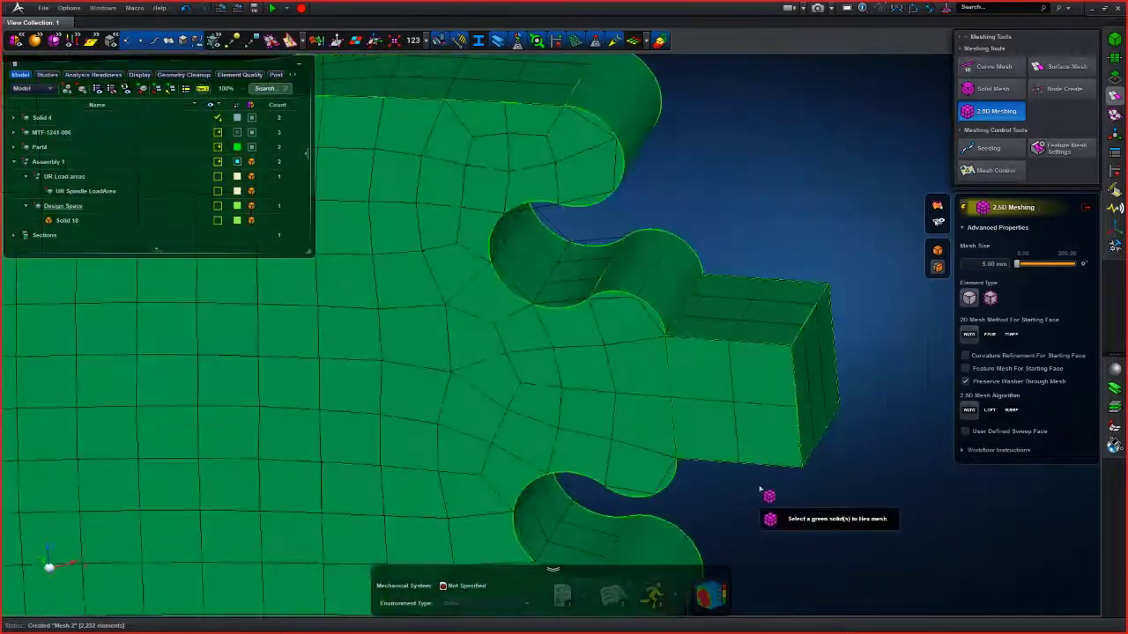
{"action": "scroll", "coordinate": [747, 477], "scroll_direction": "down", "scroll_amount": 3}
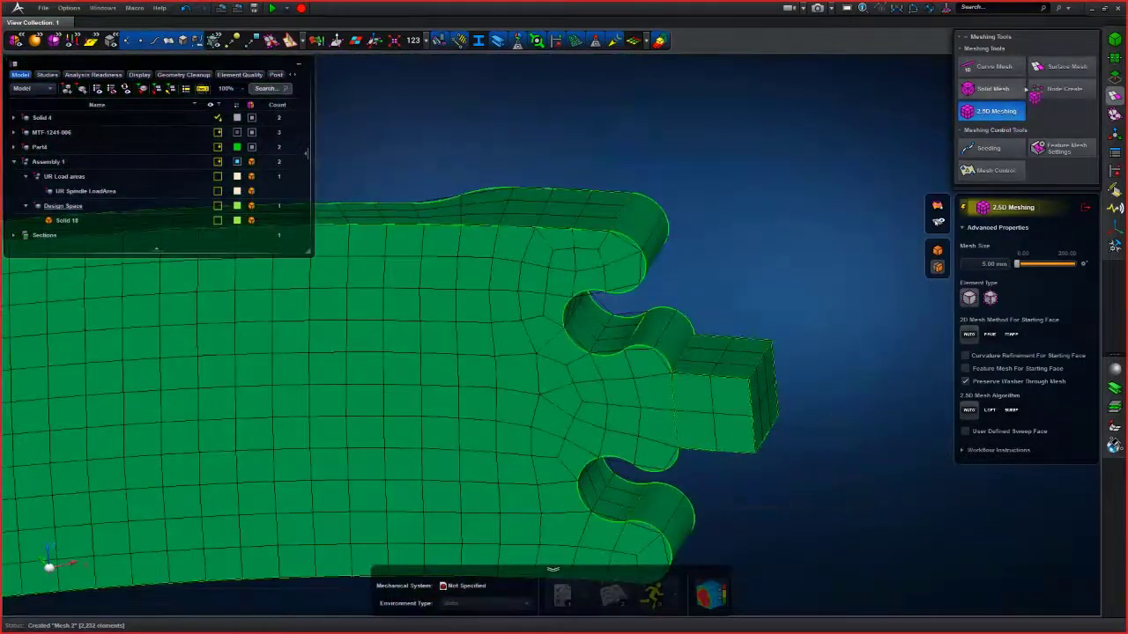
- Push/pull the end face of Solid 4's meshed tab outward by about 3.58 mm
{"action": "left_click", "coordinate": [1114, 77]}
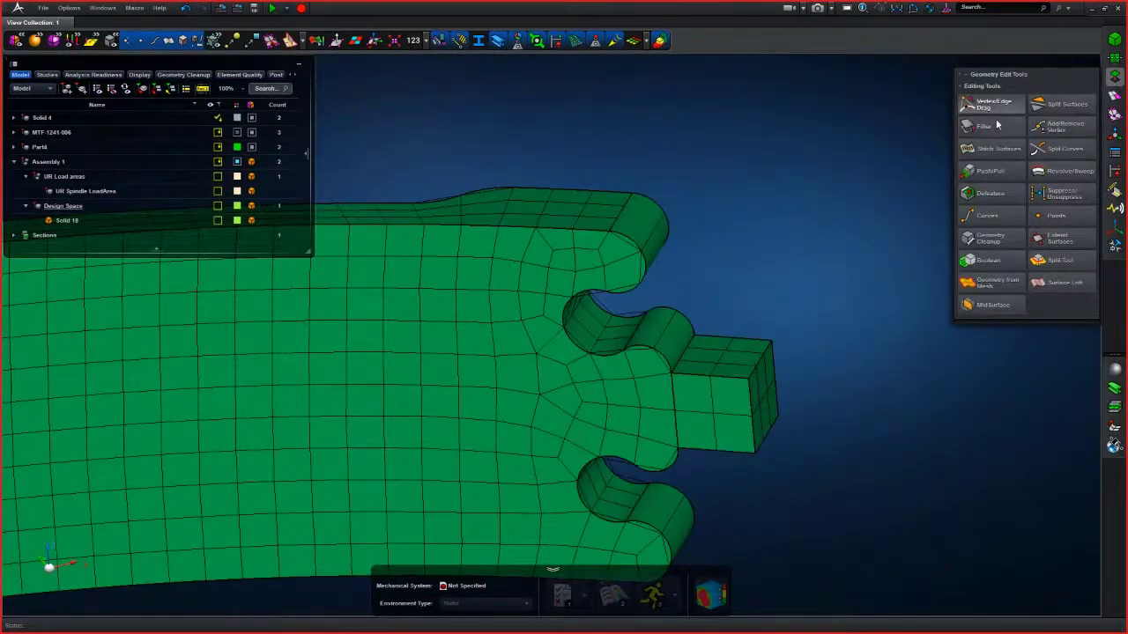
{"action": "left_click", "coordinate": [989, 171]}
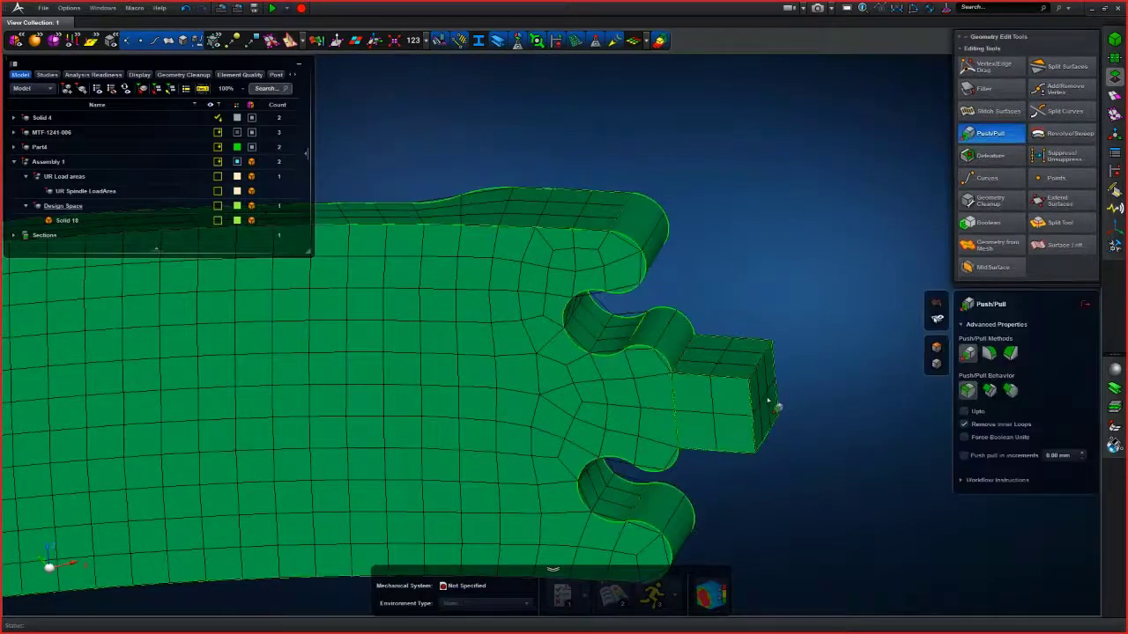
{"action": "left_click_drag", "start_coordinate": [770, 401], "coordinate": [876, 464]}
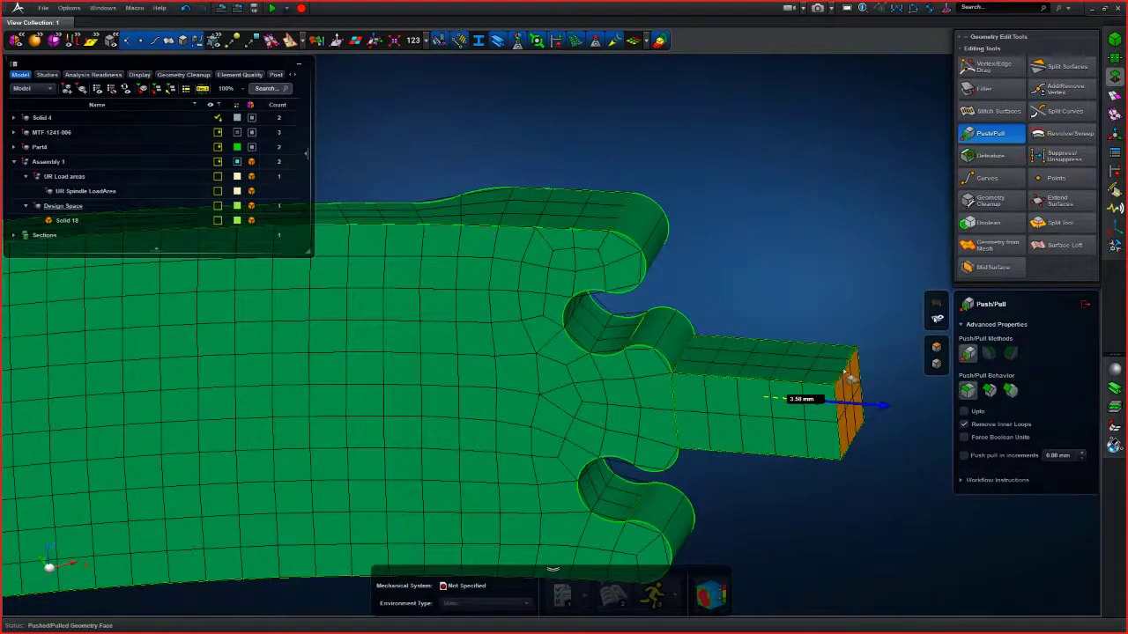
{"action": "left_click", "coordinate": [848, 375]}
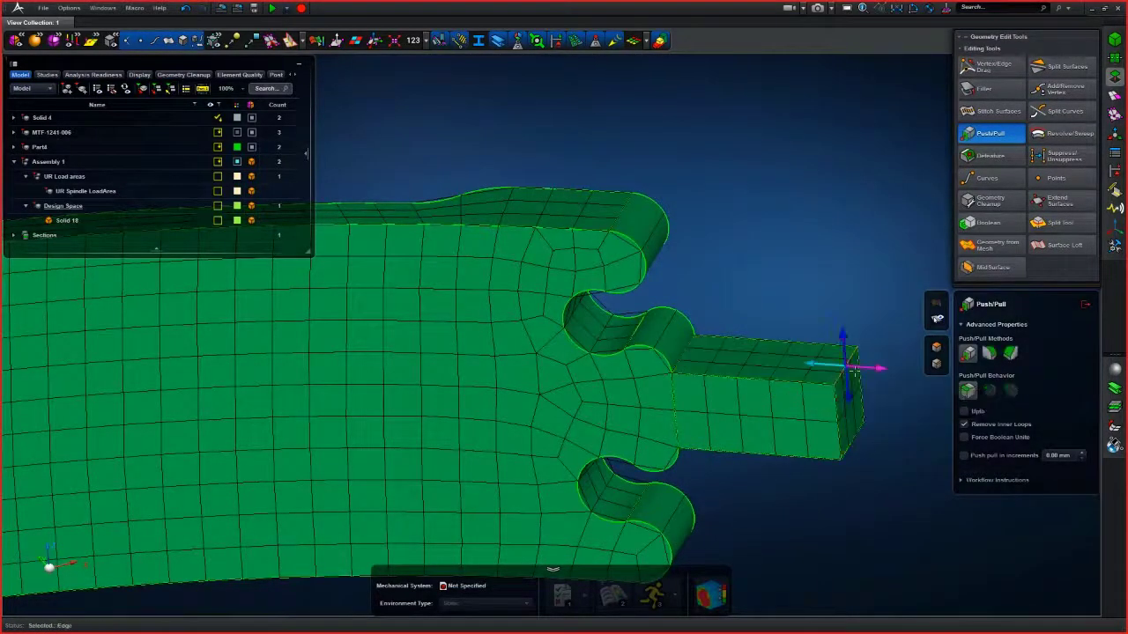
- Try pushing the tab's end edges about 1.12 mm, undo that change, and leave the Push/Pull tool
{"action": "left_click", "coordinate": [990, 355]}
{"action": "left_click_drag", "start_coordinate": [847, 379], "coordinate": [847, 411]}
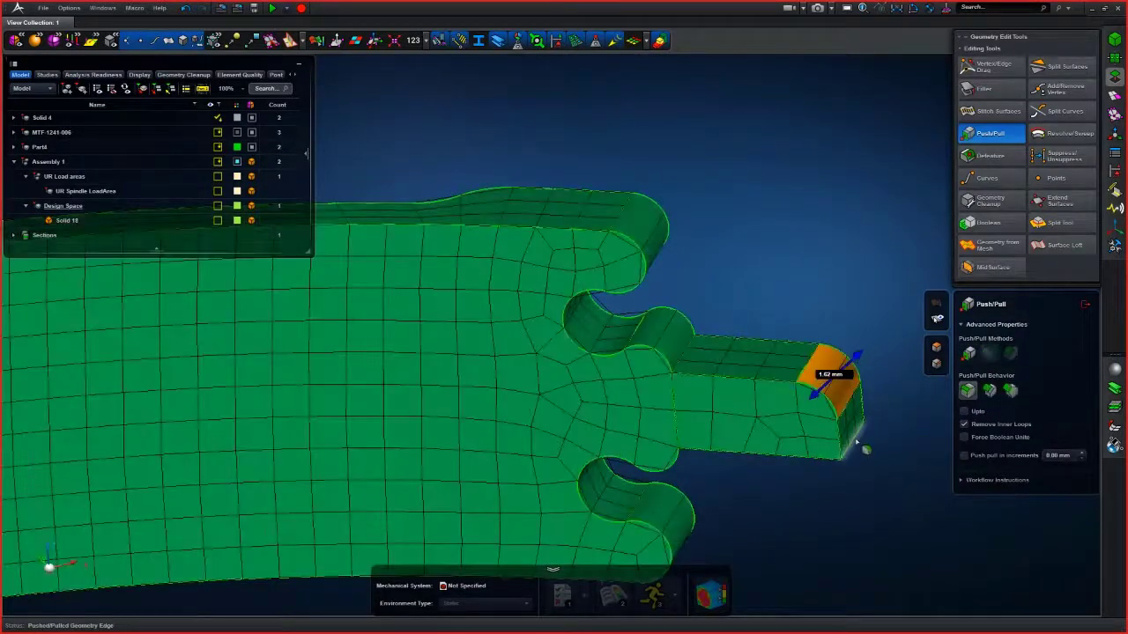
{"action": "left_click", "coordinate": [853, 445]}
{"action": "left_click_drag", "start_coordinate": [853, 445], "coordinate": [832, 455]}
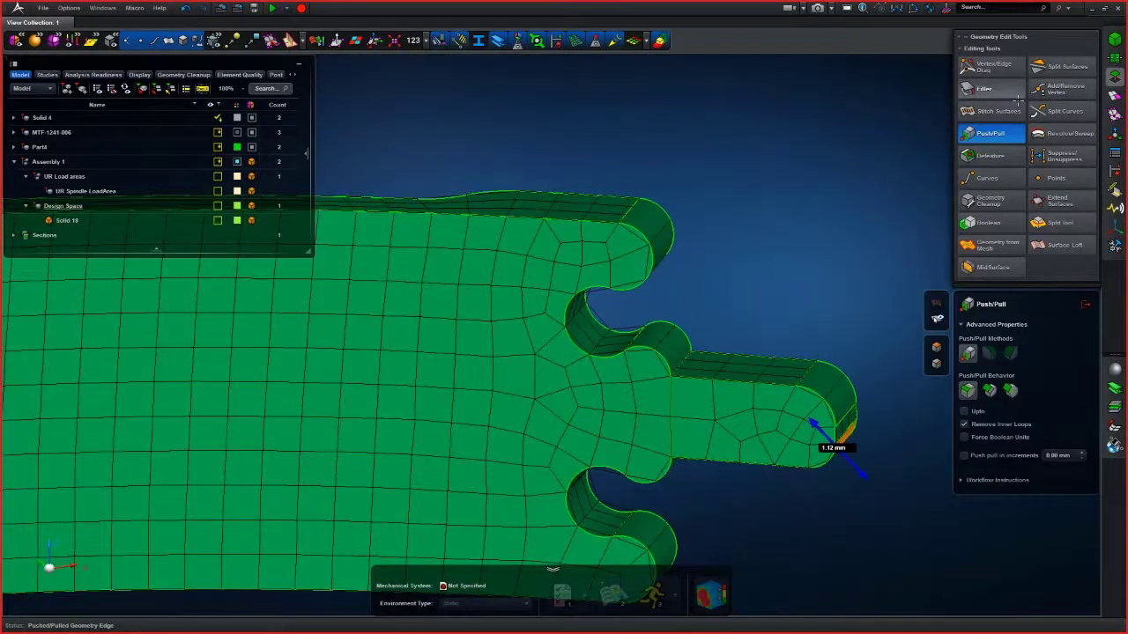
{"action": "scroll", "coordinate": [756, 230], "scroll_direction": "down", "scroll_amount": 3}
{"action": "middle_click_drag", "start_coordinate": [740, 260], "coordinate": [707, 240]}
{"action": "mouse_move", "coordinate": [789, 261]}
{"action": "middle_mouse_down"}
{"action": "mouse_move", "coordinate": [776, 266]}
{"action": "mouse_move", "coordinate": [778, 253]}
{"action": "mouse_move", "coordinate": [797, 260]}
{"action": "middle_mouse_up"}
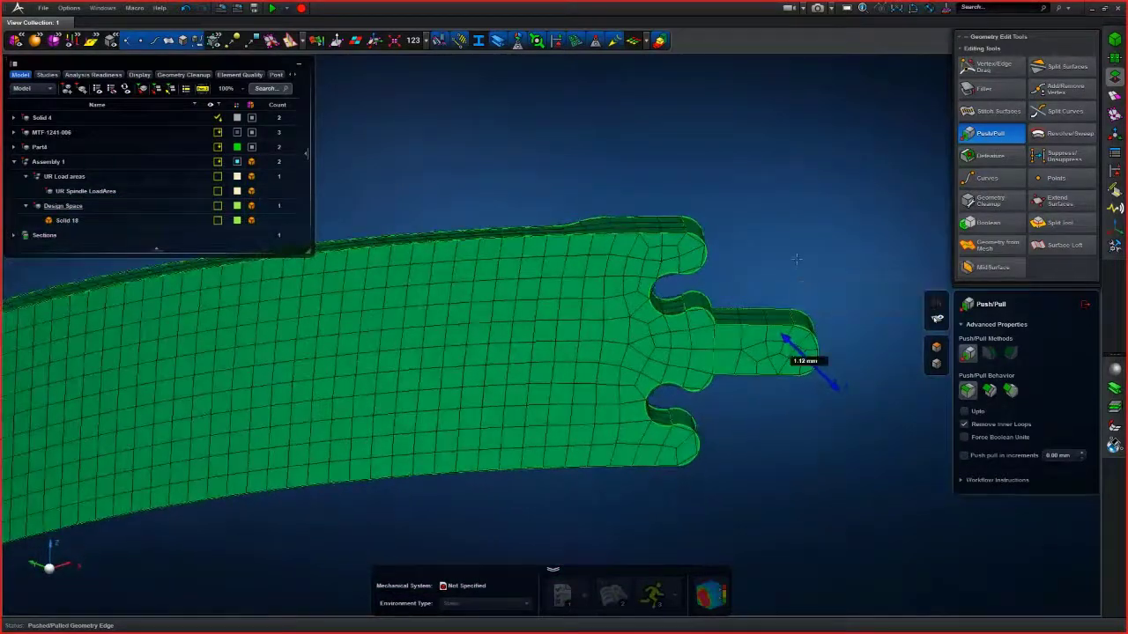
{"action": "key", "text": "ctrl+z"}
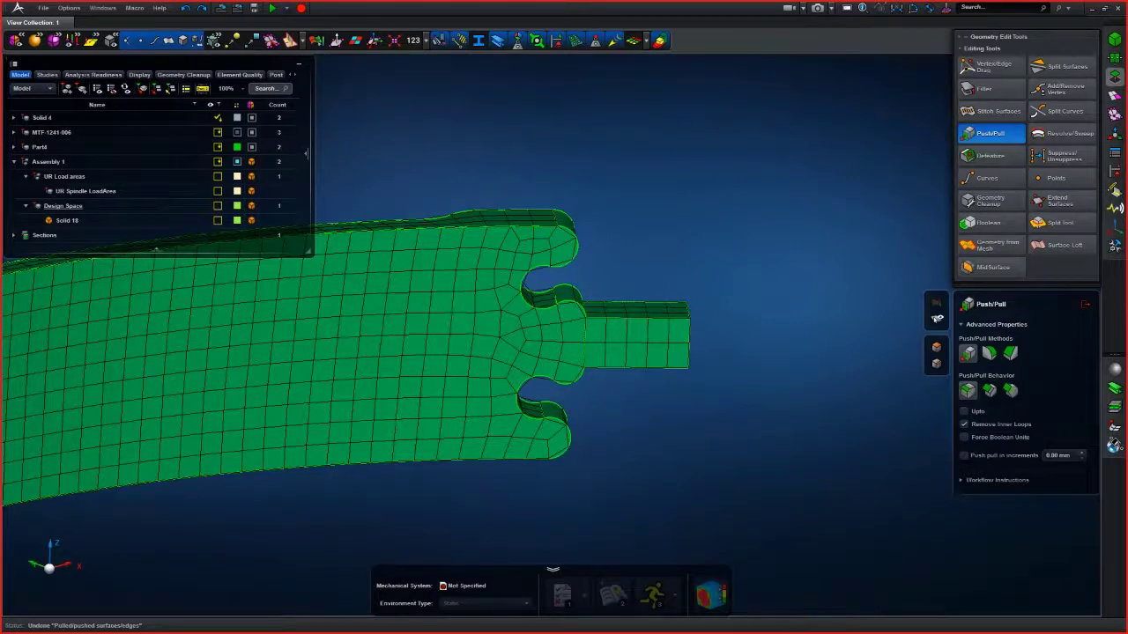
{"action": "left_click", "coordinate": [989, 353]}
{"action": "left_click", "coordinate": [1085, 305]}
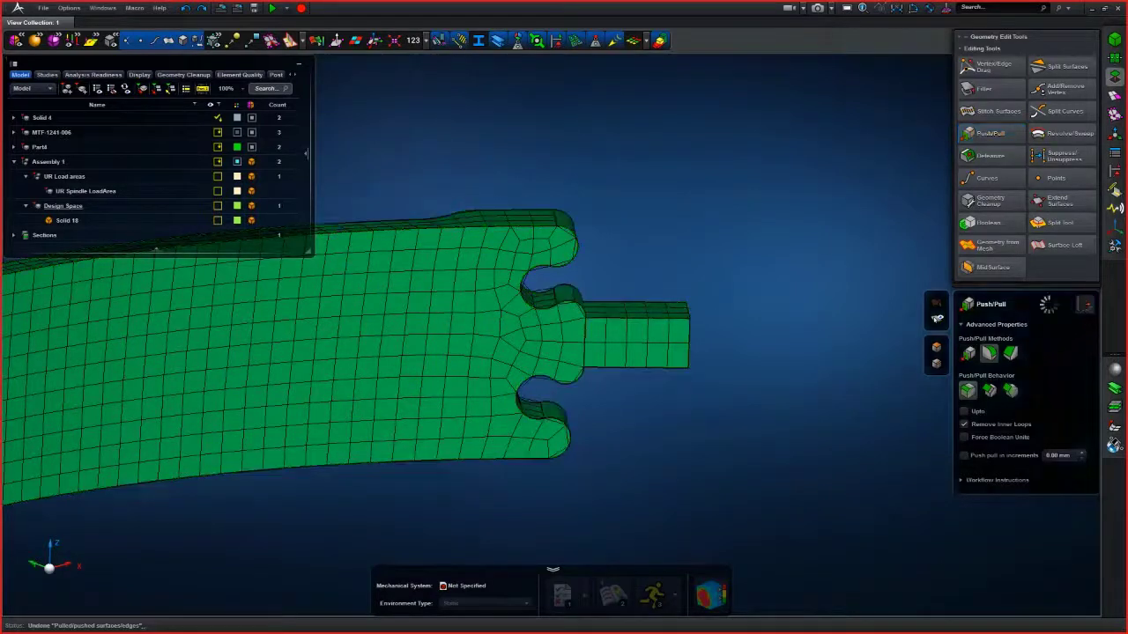
{"action": "middle_click_drag", "start_coordinate": [624, 203], "coordinate": [719, 174]}
{"action": "scroll", "coordinate": [657, 184], "scroll_direction": "up", "scroll_amount": 3}
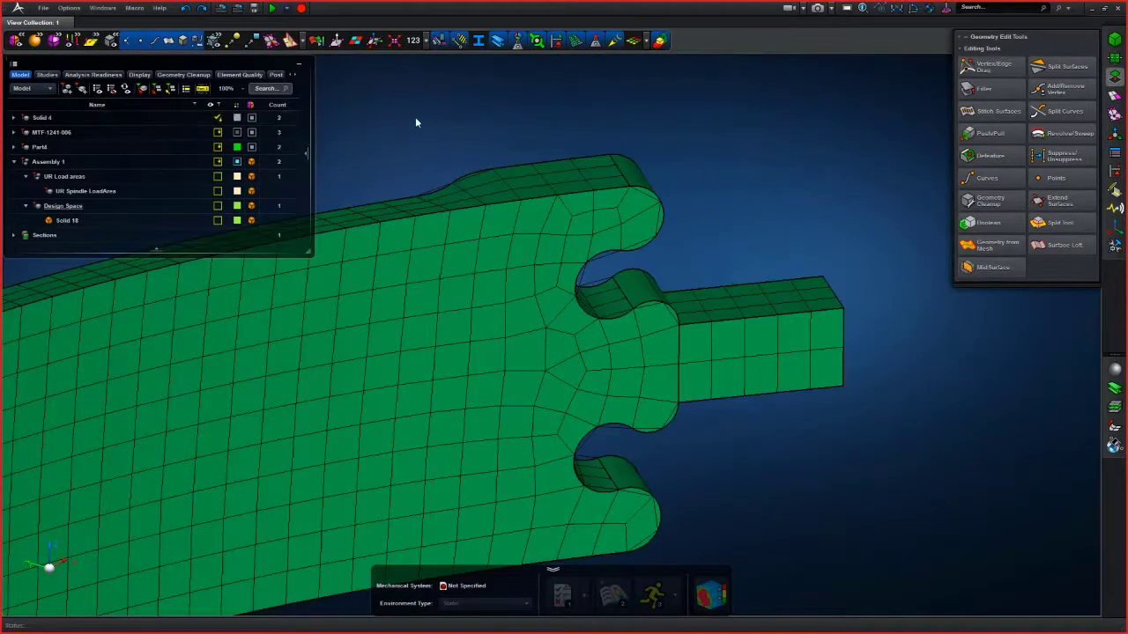
{"action": "right_click", "coordinate": [416, 122]}
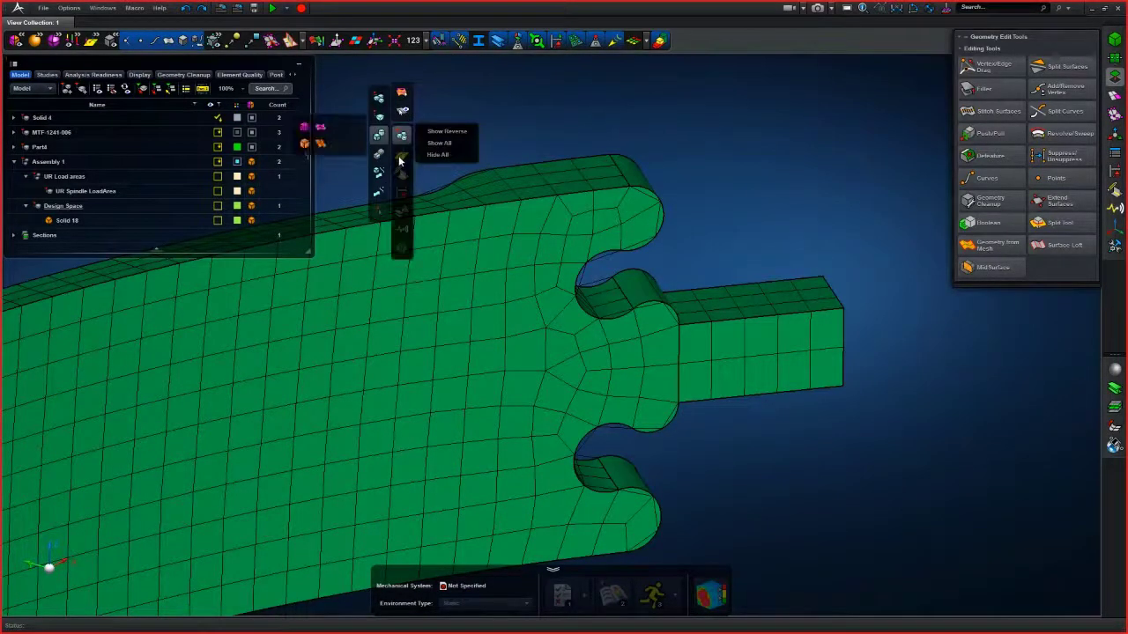
{"action": "mouse_move", "coordinate": [400, 141]}
{"action": "mouse_move", "coordinate": [380, 175]}
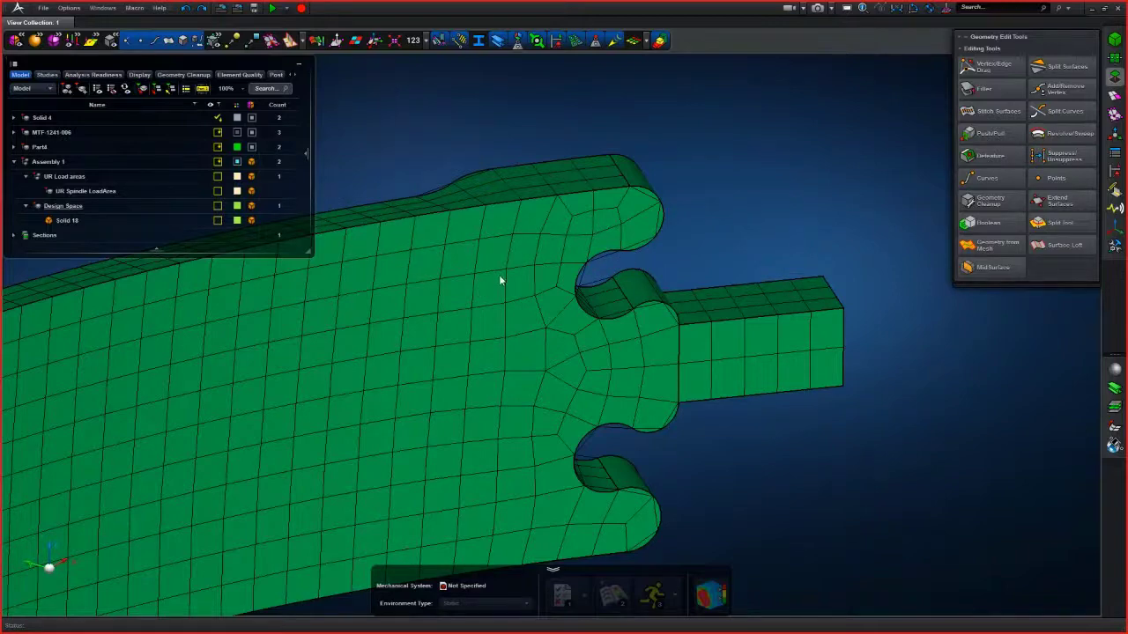
{"action": "right_click_drag", "start_coordinate": [461, 346], "coordinate": [556, 317]}
{"action": "right_click", "coordinate": [584, 95]}
{"action": "mouse_move", "coordinate": [572, 115]}
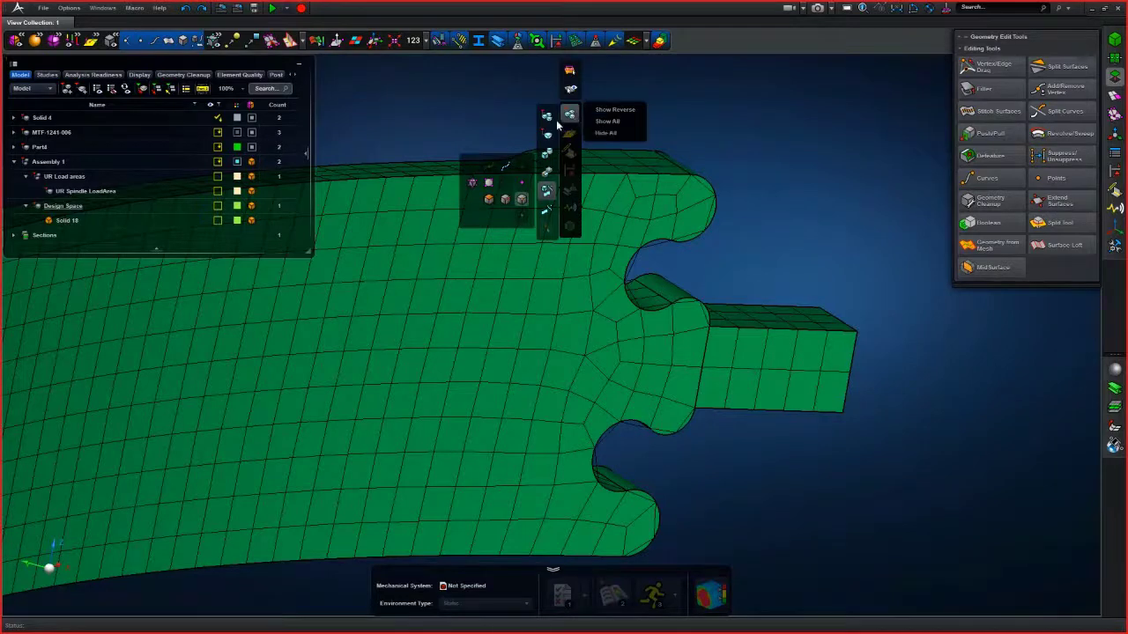
{"action": "mouse_move", "coordinate": [547, 177]}
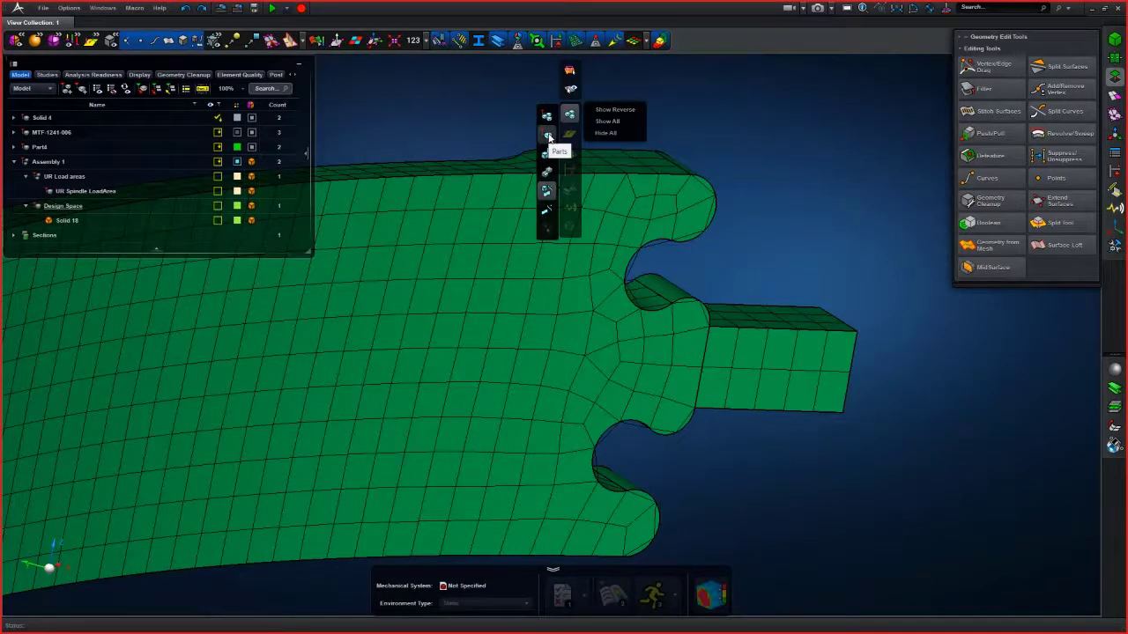
{"action": "left_click", "coordinate": [1062, 67]}
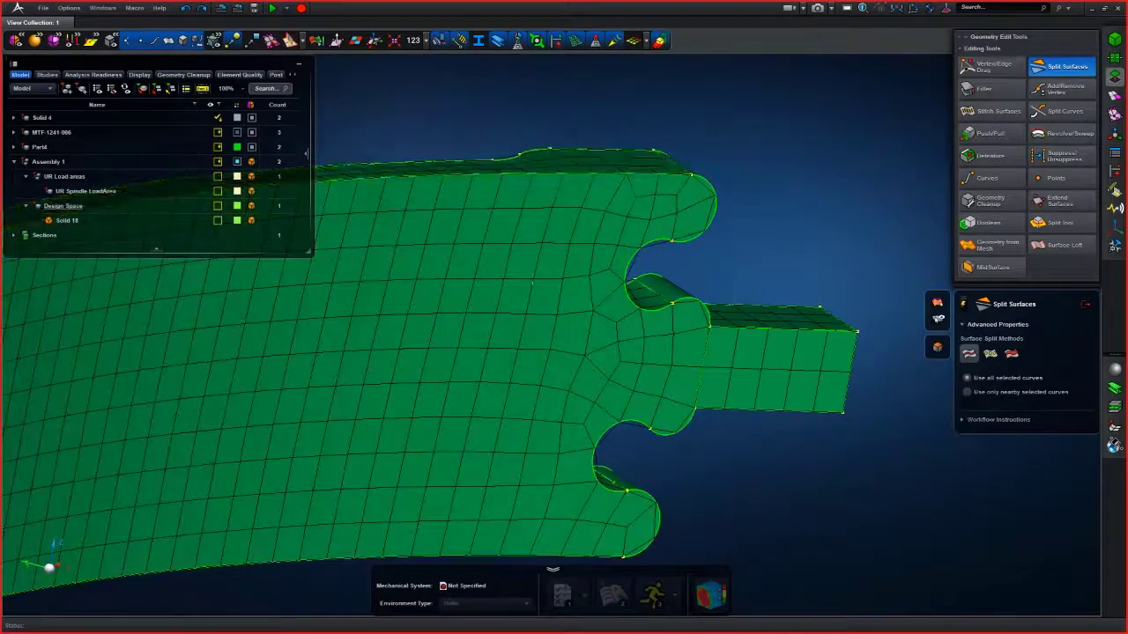
{"action": "left_click", "coordinate": [1064, 111]}
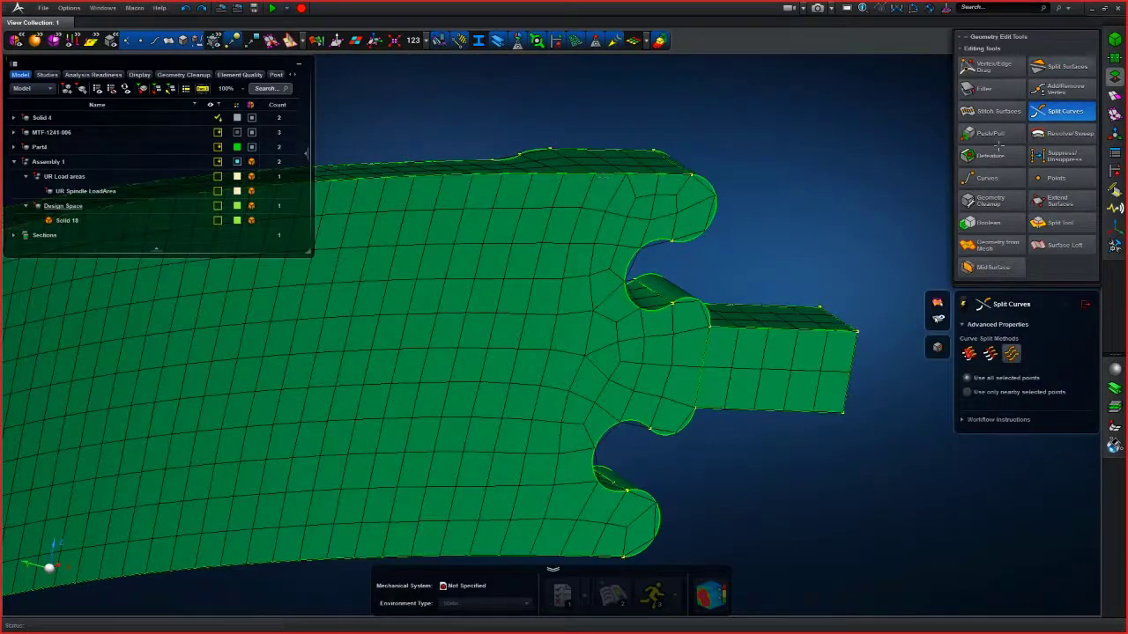
{"action": "left_click", "coordinate": [987, 68]}
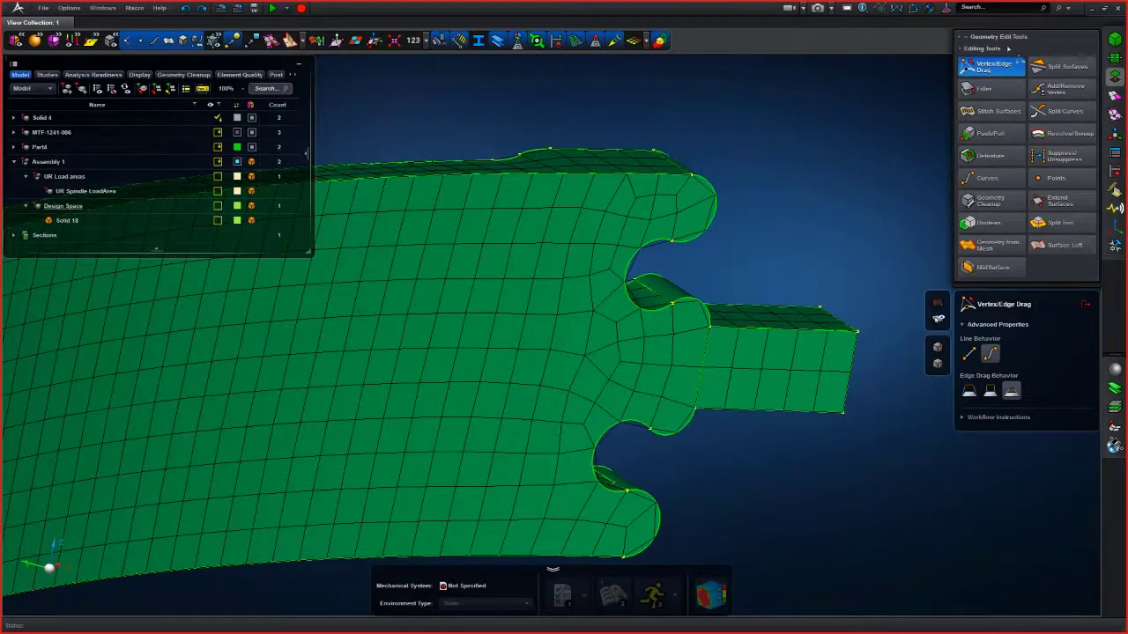
{"action": "scroll", "coordinate": [414, 396], "scroll_direction": "down", "scroll_amount": 5}
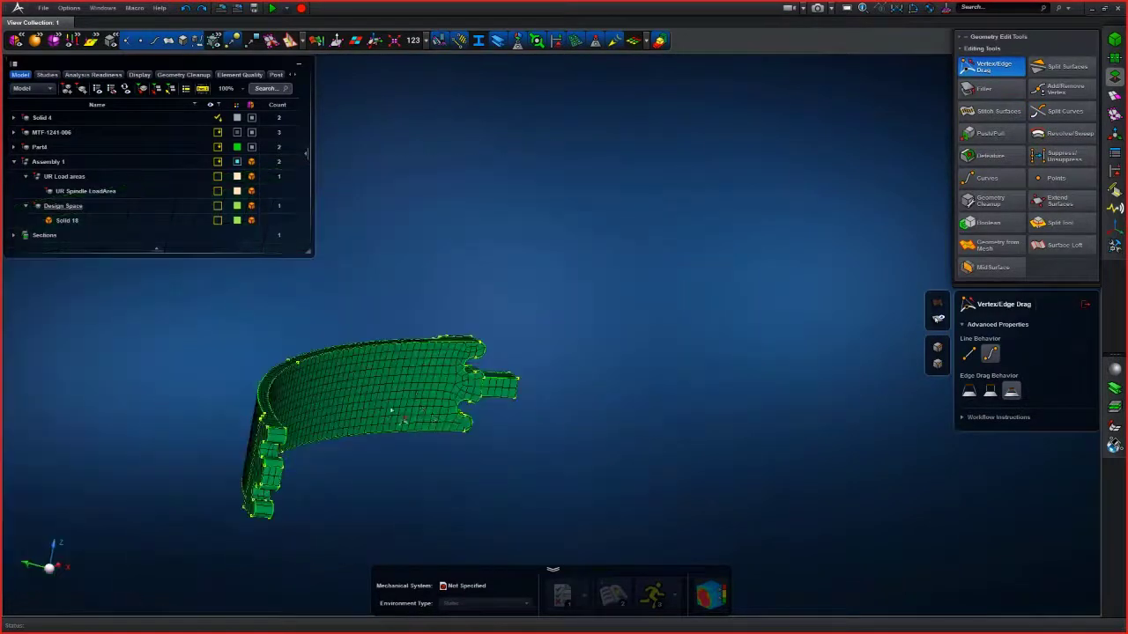
- Show only the Design Space solid in the viewport
{"action": "left_click", "coordinate": [68, 208]}
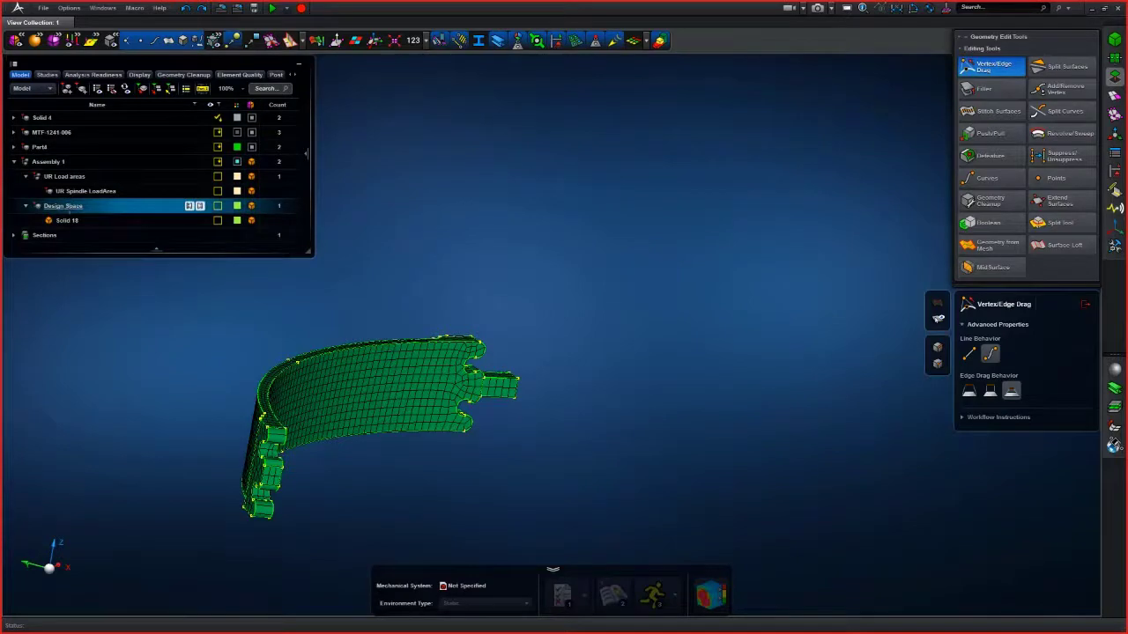
{"action": "right_click", "coordinate": [69, 208]}
{"action": "left_click", "coordinate": [109, 312]}
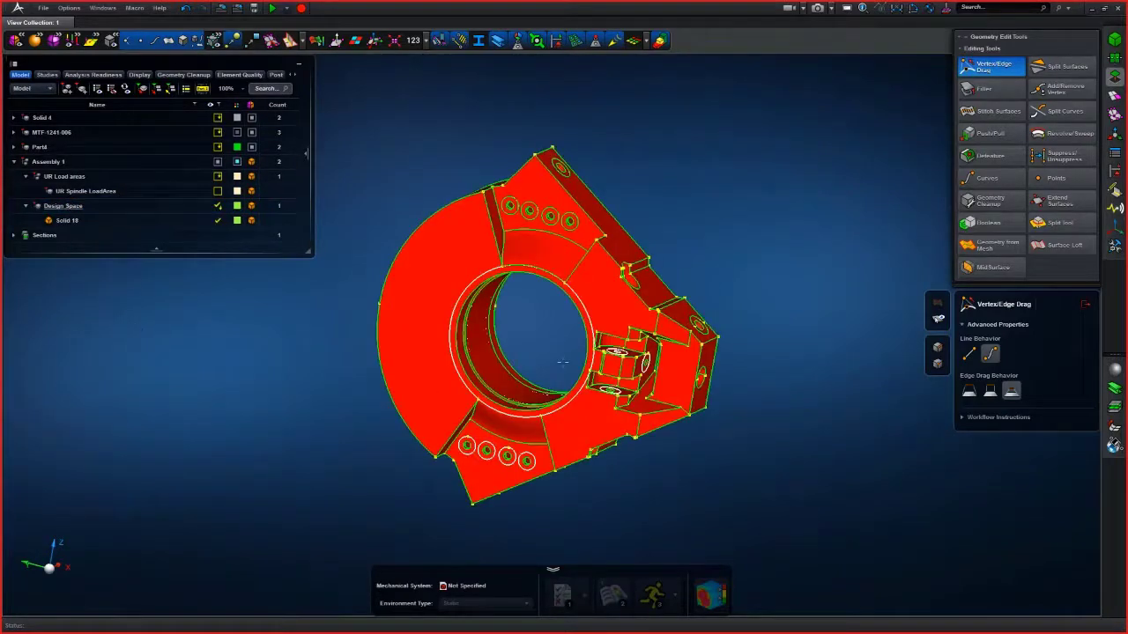
- Examine the Design Space solid's faces and edges around the bolt-hole bosses
{"action": "scroll", "coordinate": [562, 361], "scroll_direction": "up", "scroll_amount": 5}
{"action": "right_click_drag", "start_coordinate": [559, 283], "coordinate": [398, 359]}
{"action": "middle_click_drag", "start_coordinate": [633, 405], "coordinate": [623, 384]}
{"action": "scroll", "coordinate": [626, 381], "scroll_direction": "up", "scroll_amount": 5}
{"action": "scroll", "coordinate": [827, 148], "scroll_direction": "down", "scroll_amount": 5}
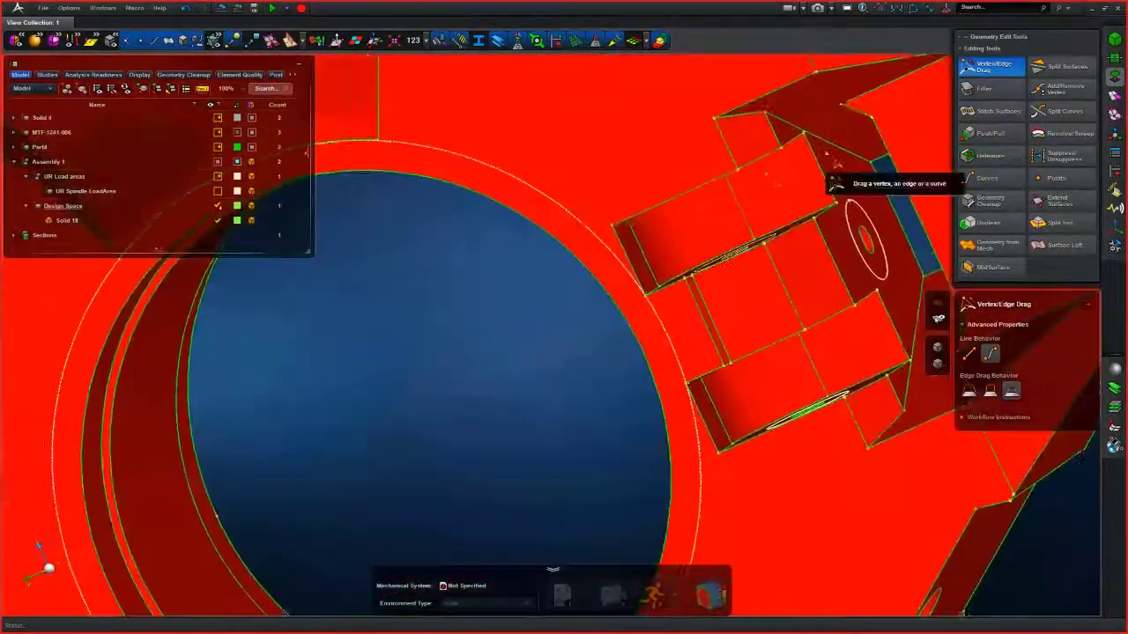
{"action": "right_click_drag", "start_coordinate": [827, 151], "coordinate": [513, 357]}
{"action": "right_click", "coordinate": [816, 180]}
{"action": "mouse_move", "coordinate": [798, 196]}
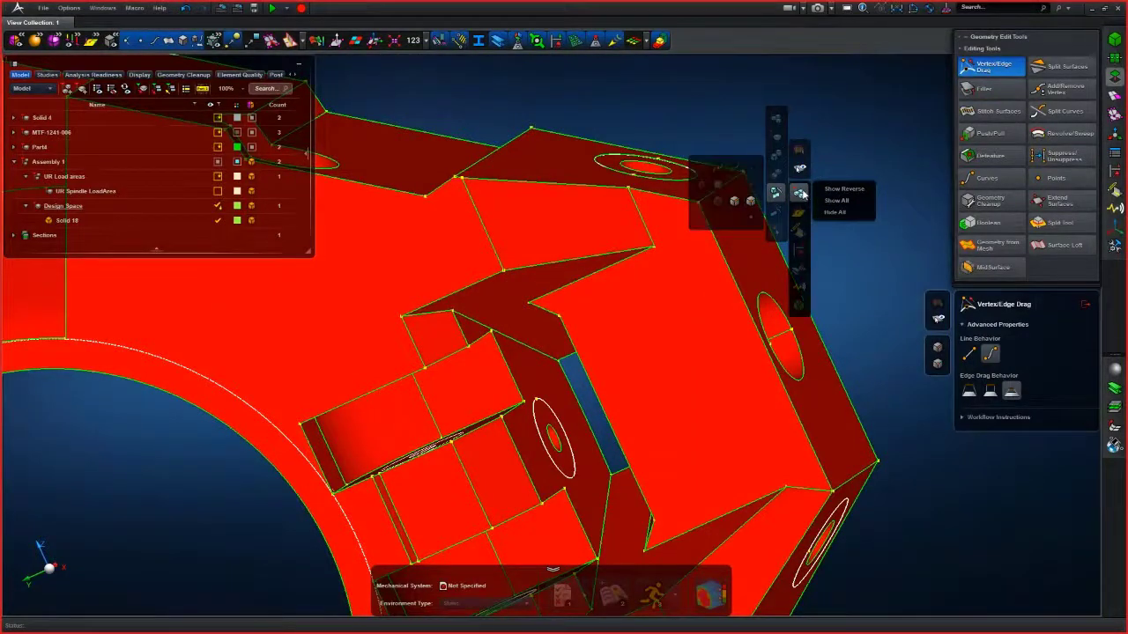
{"action": "left_click", "coordinate": [1086, 309]}
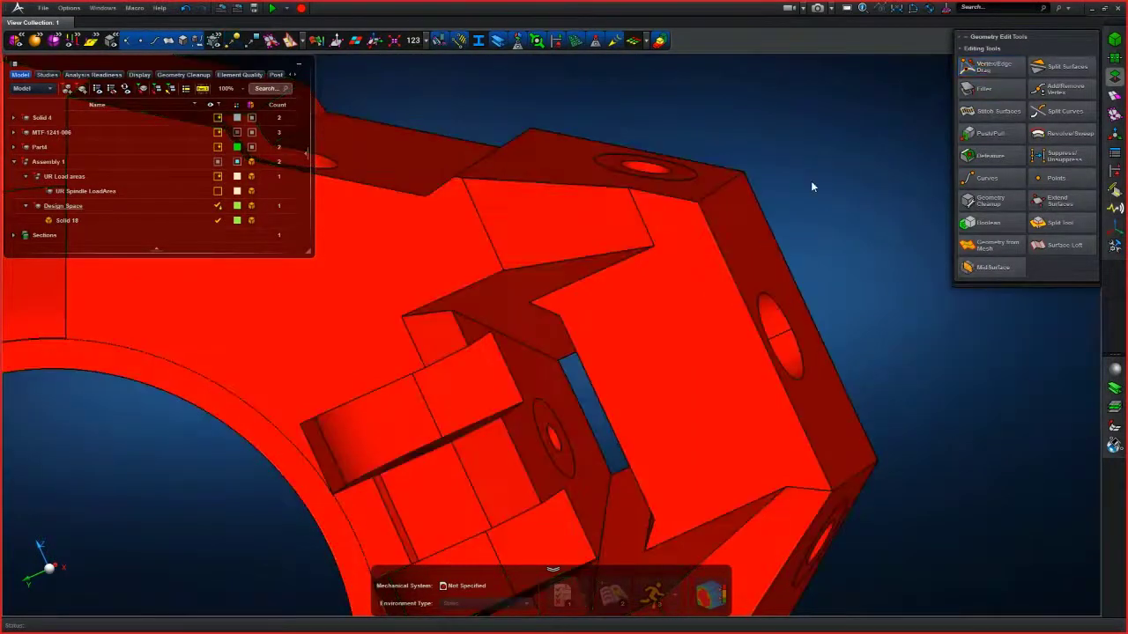
{"action": "right_click", "coordinate": [749, 161]}
{"action": "mouse_move", "coordinate": [749, 161]}
{"action": "left_click", "coordinate": [727, 122]}
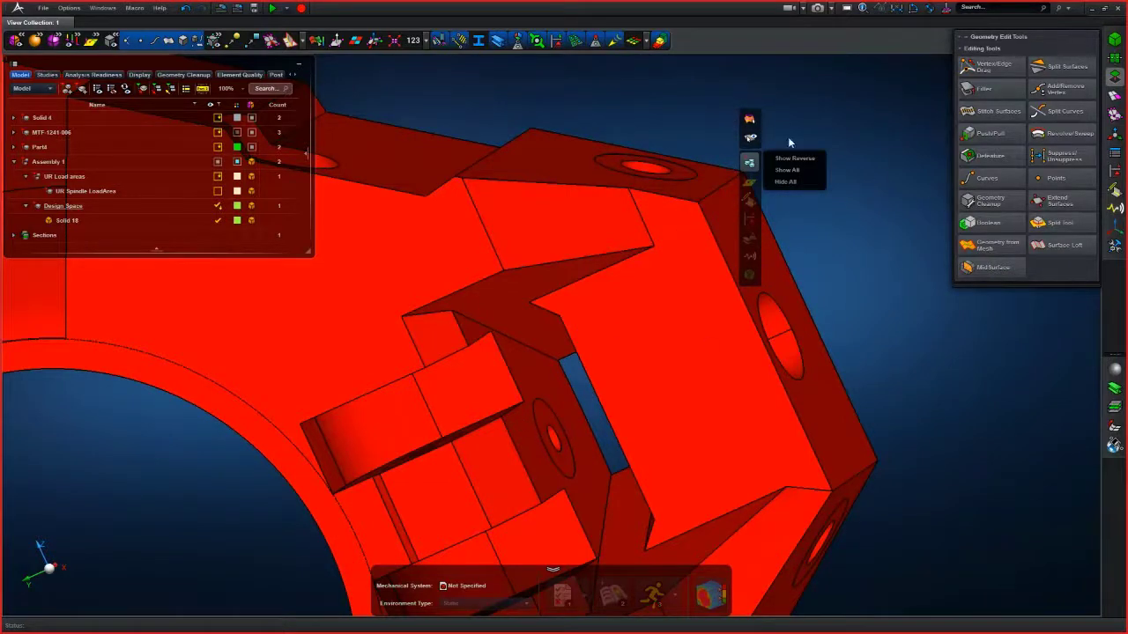
{"action": "mouse_move", "coordinate": [749, 163]}
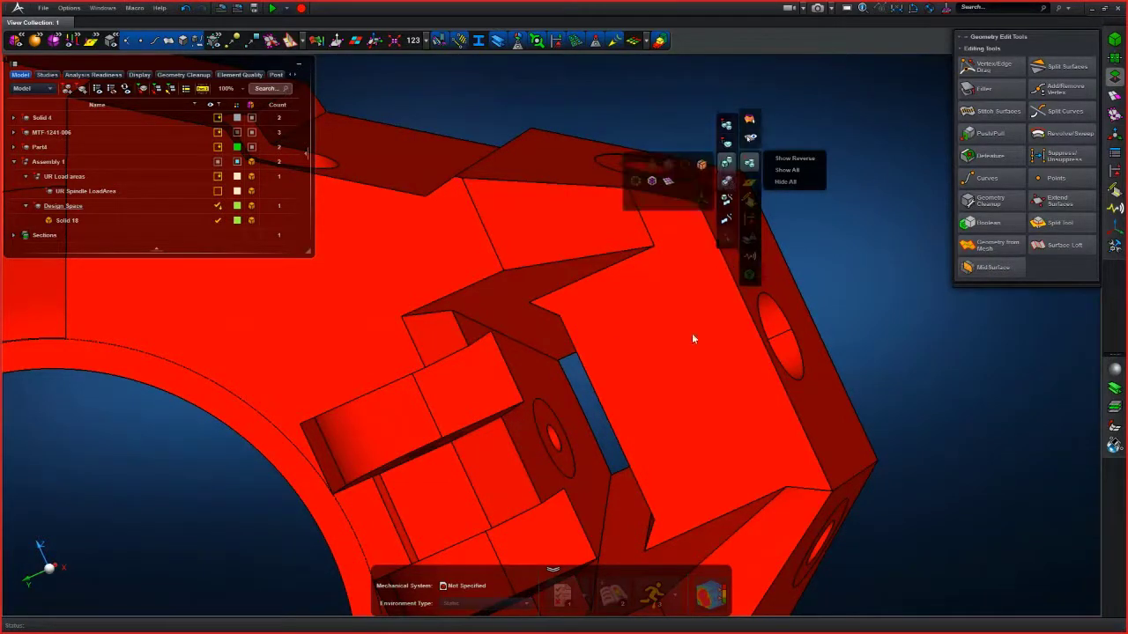
{"action": "middle_click_drag", "start_coordinate": [610, 424], "coordinate": [660, 290]}
{"action": "scroll", "coordinate": [614, 403], "scroll_direction": "down", "scroll_amount": 5}
{"action": "scroll", "coordinate": [606, 409], "scroll_direction": "up", "scroll_amount": 7}
{"action": "scroll", "coordinate": [672, 272], "scroll_direction": "up", "scroll_amount": 6}
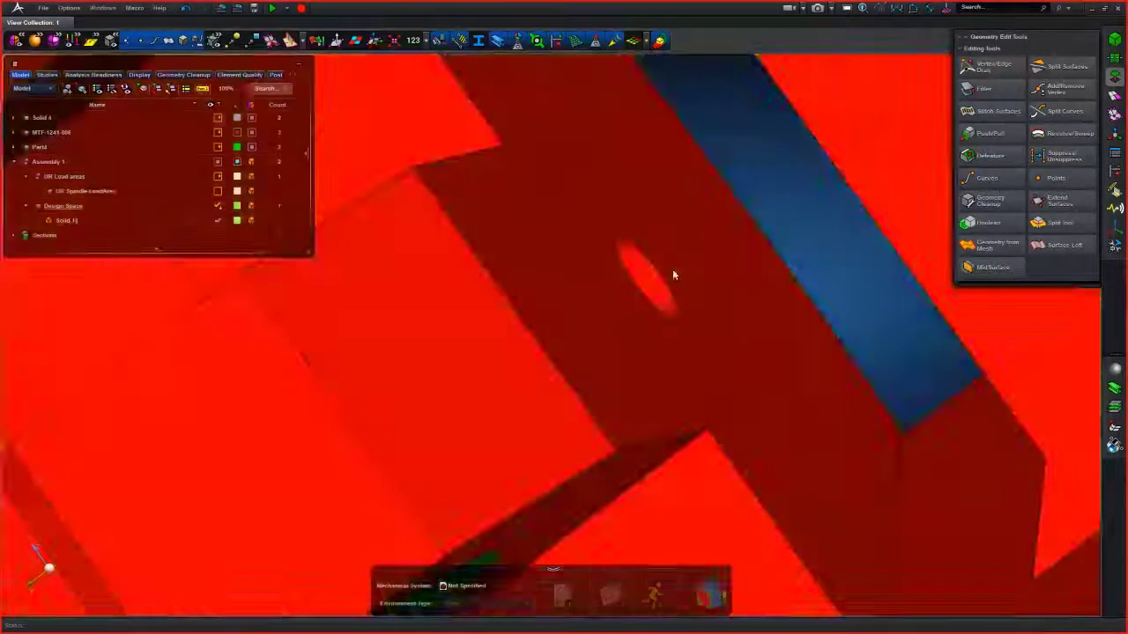
{"action": "middle_click_drag", "start_coordinate": [593, 188], "coordinate": [630, 229]}
{"action": "left_click", "coordinate": [572, 314]}
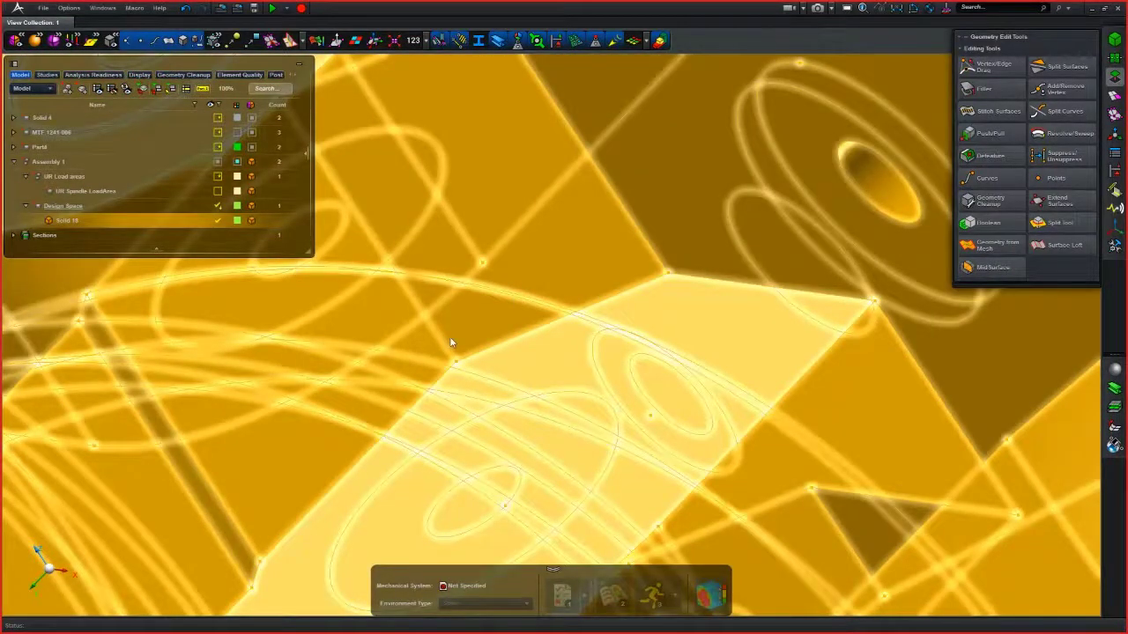
{"action": "scroll", "coordinate": [451, 342], "scroll_direction": "down", "scroll_amount": 3}
{"action": "left_click", "coordinate": [99, 556]}
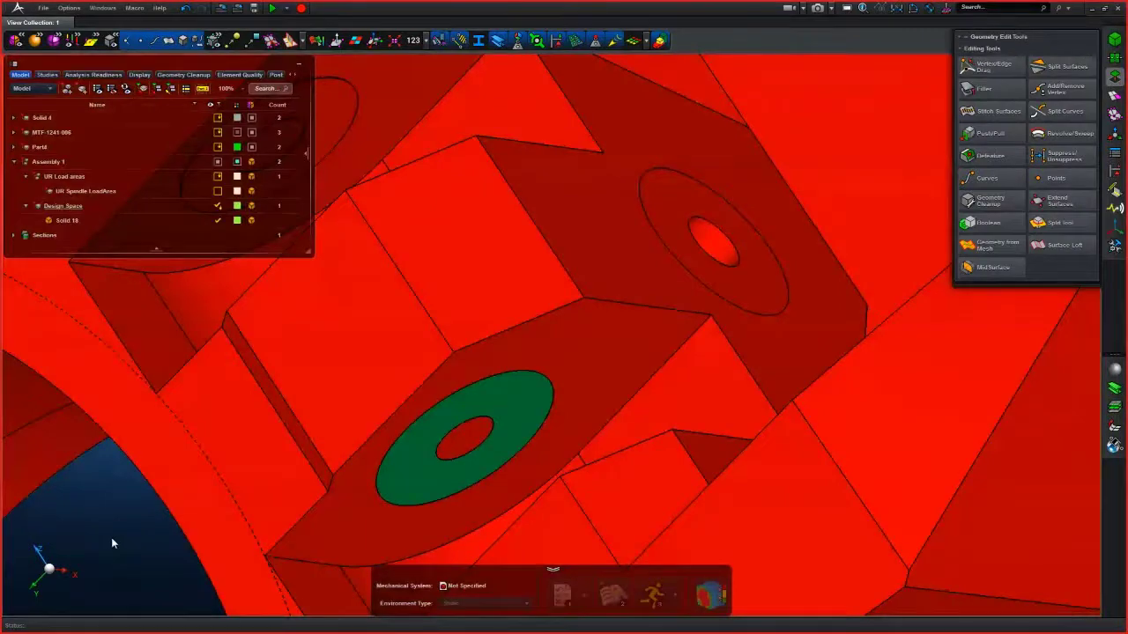
{"action": "left_click", "coordinate": [571, 342]}
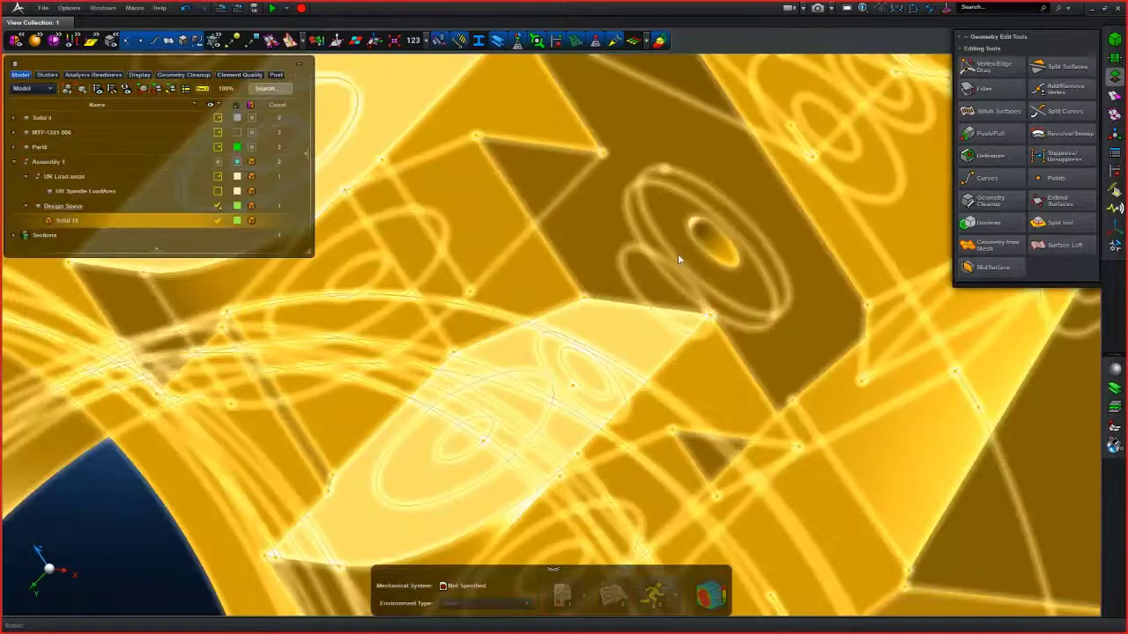
{"action": "left_click", "coordinate": [1062, 67]}
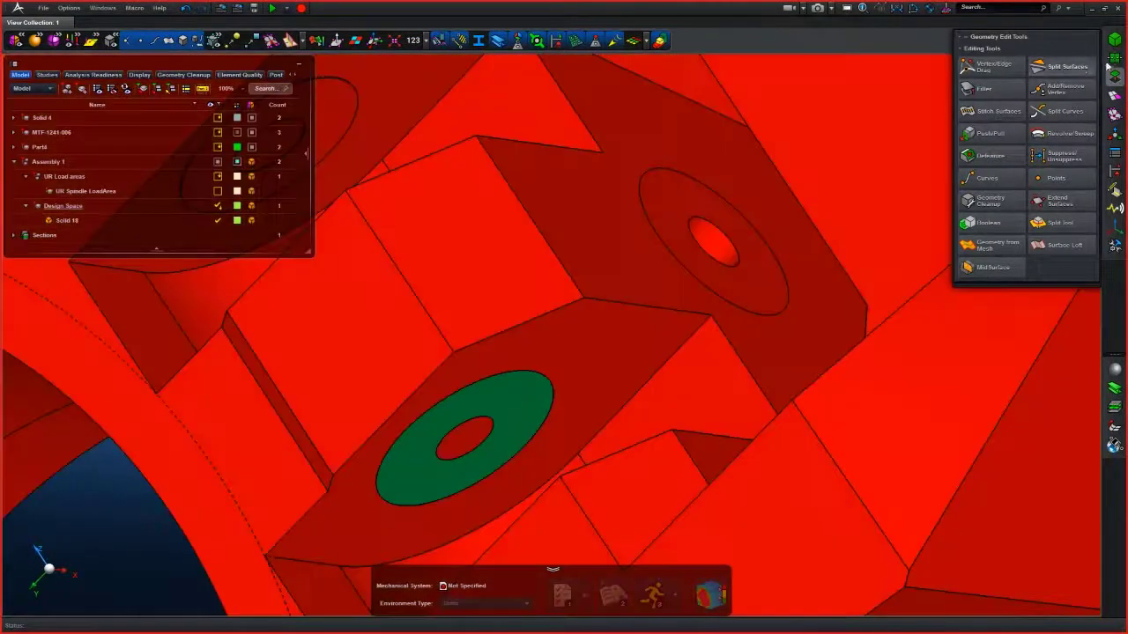
{"action": "left_click", "coordinate": [730, 201]}
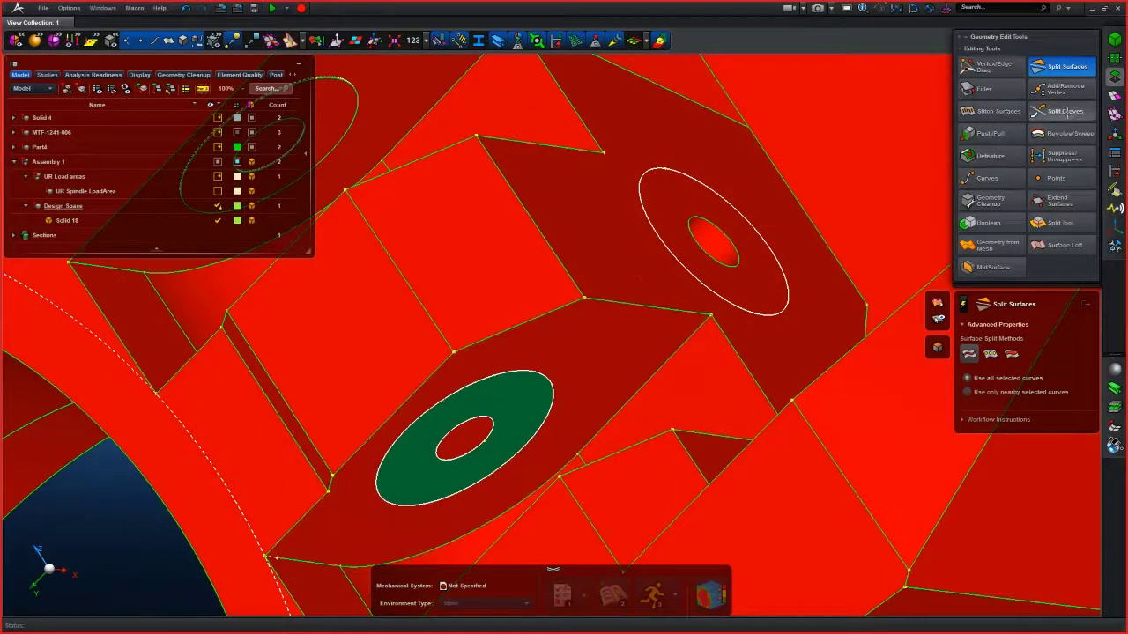
{"action": "left_click", "coordinate": [1066, 112]}
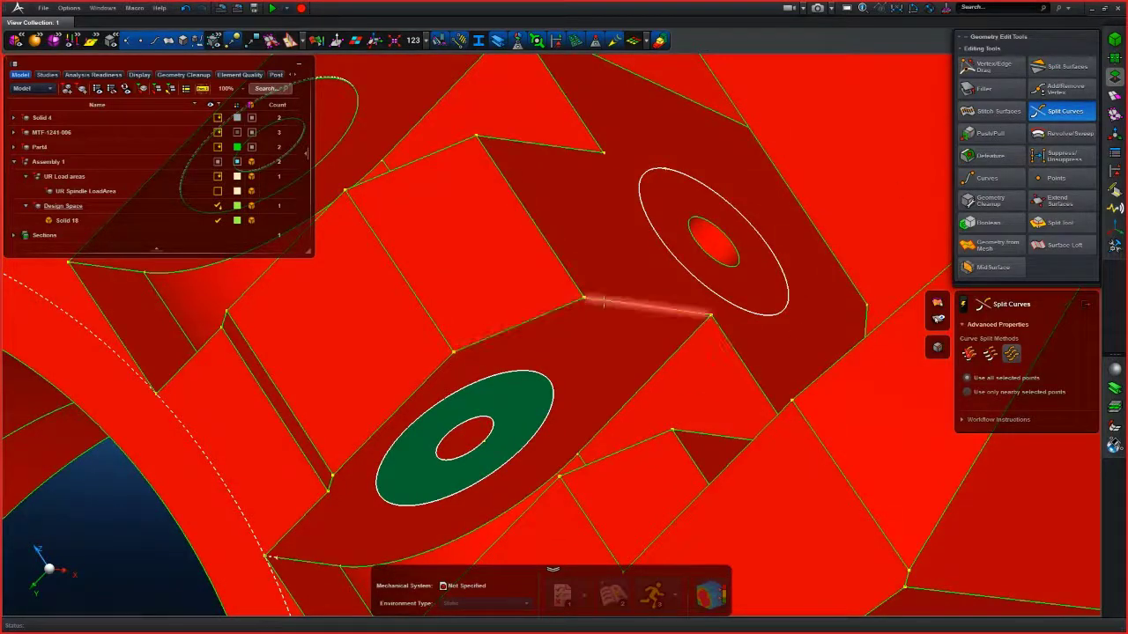
{"action": "scroll", "coordinate": [636, 361], "scroll_direction": "up", "scroll_amount": 5}
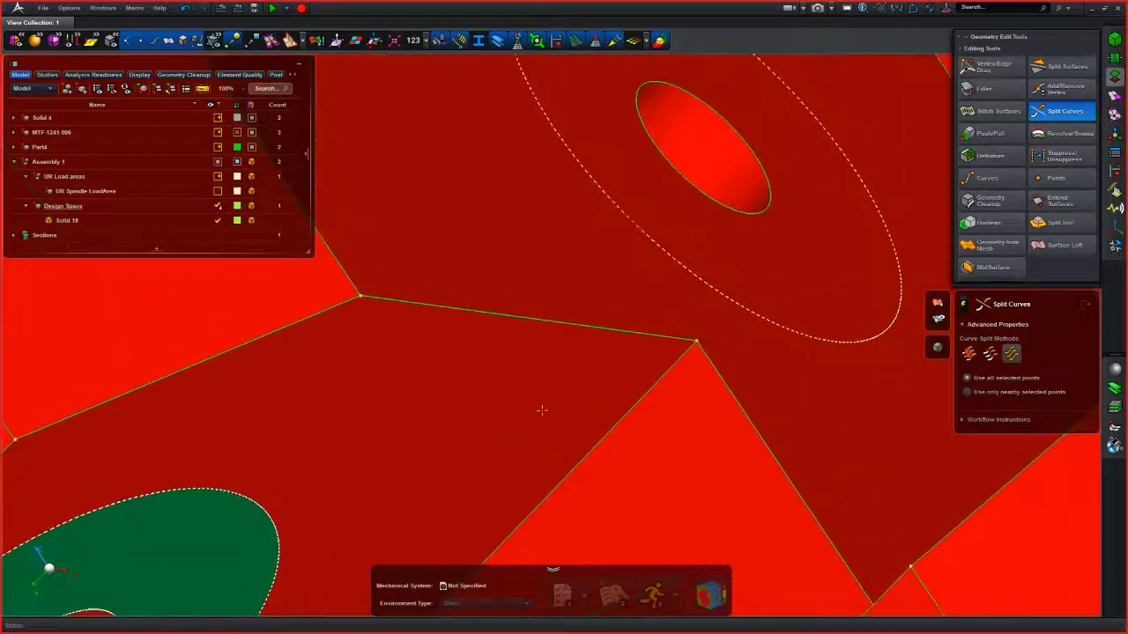
{"action": "scroll", "coordinate": [653, 251], "scroll_direction": "down", "scroll_amount": 2}
{"action": "mouse_move", "coordinate": [621, 235]}
{"action": "middle_mouse_down"}
{"action": "mouse_move", "coordinate": [692, 252]}
{"action": "mouse_move", "coordinate": [608, 236]}
{"action": "middle_mouse_up"}
{"action": "right_click_drag", "start_coordinate": [599, 240], "coordinate": [564, 299]}
{"action": "scroll", "coordinate": [564, 301], "scroll_direction": "down", "scroll_amount": 3}
{"action": "mouse_move", "coordinate": [564, 300]}
{"action": "middle_mouse_down"}
{"action": "mouse_move", "coordinate": [562, 277]}
{"action": "mouse_move", "coordinate": [591, 294]}
{"action": "mouse_move", "coordinate": [581, 303]}
{"action": "middle_mouse_up"}
{"action": "scroll", "coordinate": [542, 316], "scroll_direction": "up", "scroll_amount": 3}
{"action": "scroll", "coordinate": [504, 347], "scroll_direction": "down", "scroll_amount": 2}
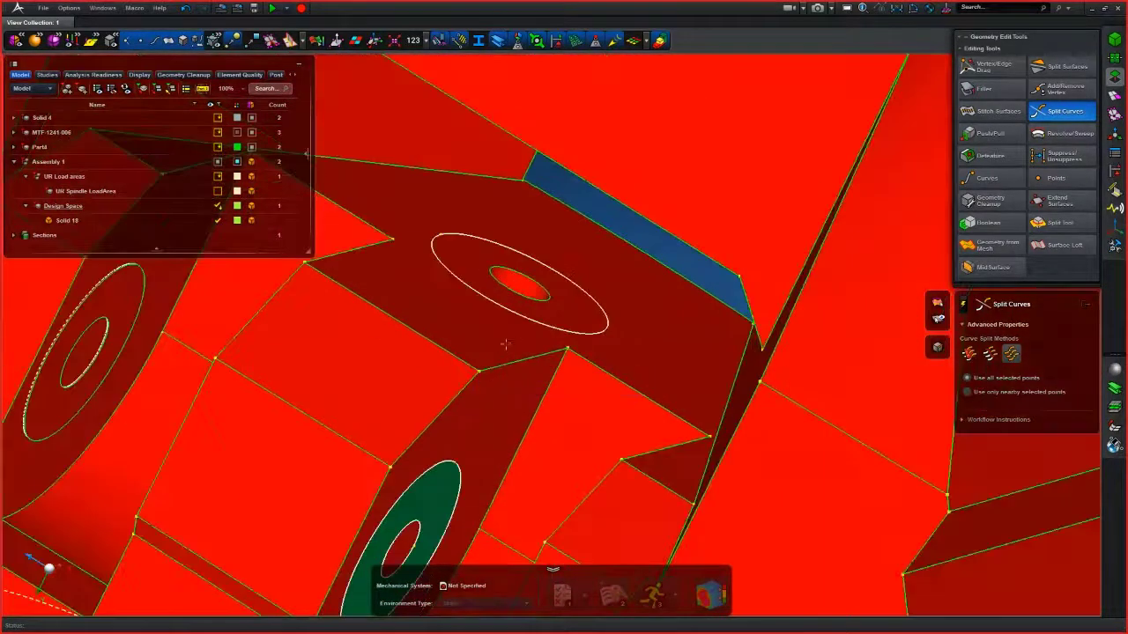
{"action": "scroll", "coordinate": [503, 342], "scroll_direction": "up", "scroll_amount": 2}
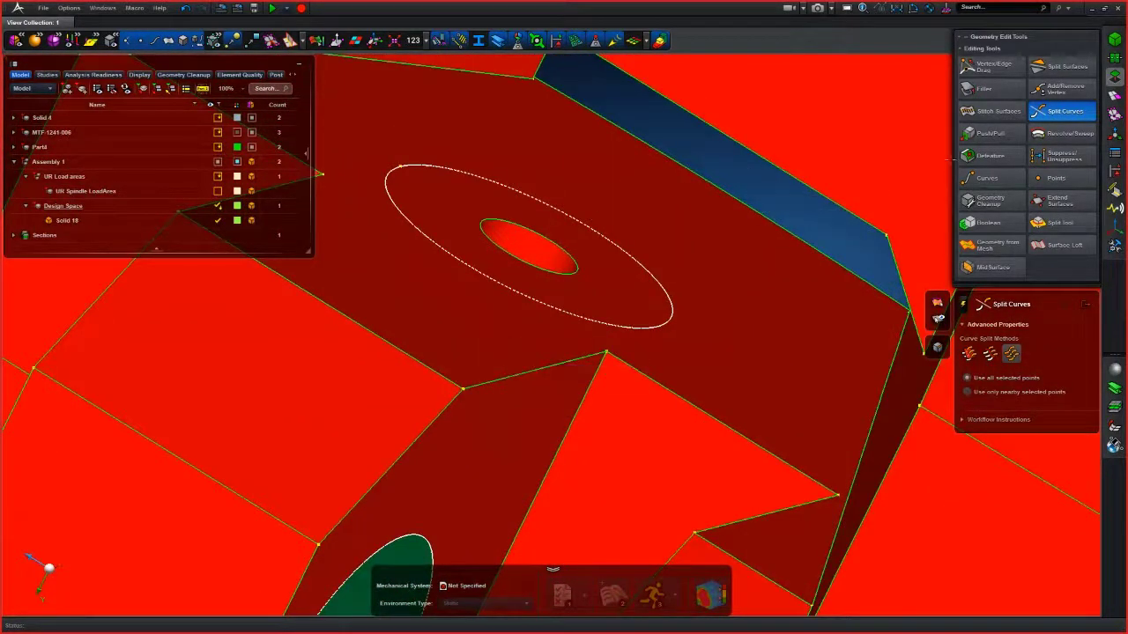
{"action": "left_click", "coordinate": [1061, 66]}
{"action": "left_click", "coordinate": [1018, 69]}
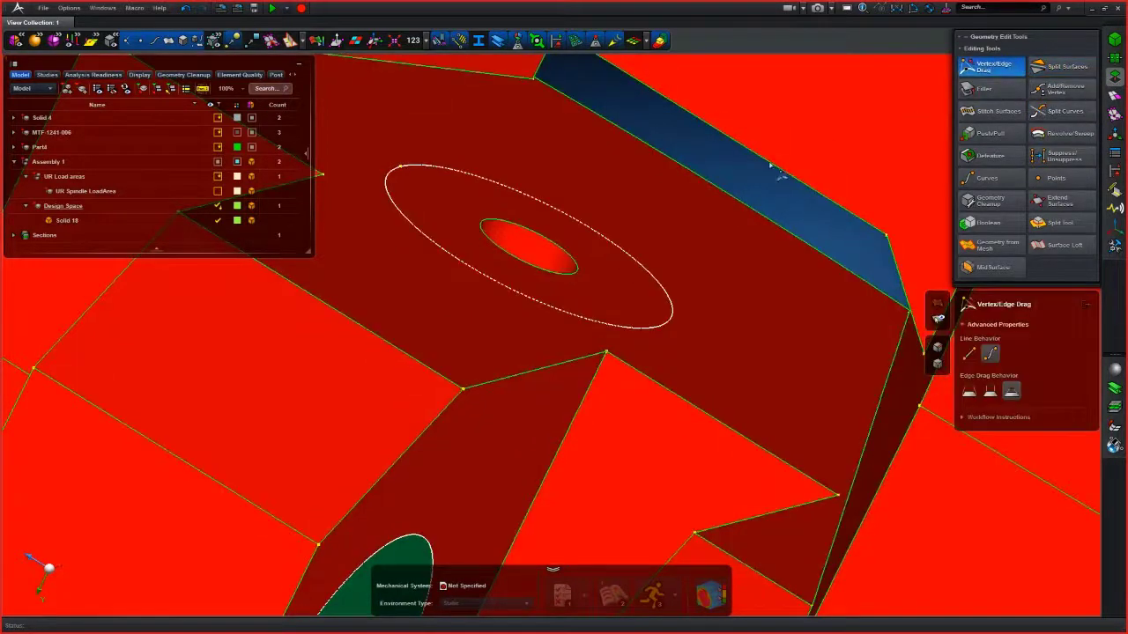
{"action": "right_click", "coordinate": [665, 214]}
{"action": "right_click", "coordinate": [637, 201]}
{"action": "scroll", "coordinate": [754, 220], "scroll_direction": "down", "scroll_amount": 3}
{"action": "scroll", "coordinate": [754, 220], "scroll_direction": "down", "scroll_amount": 3}
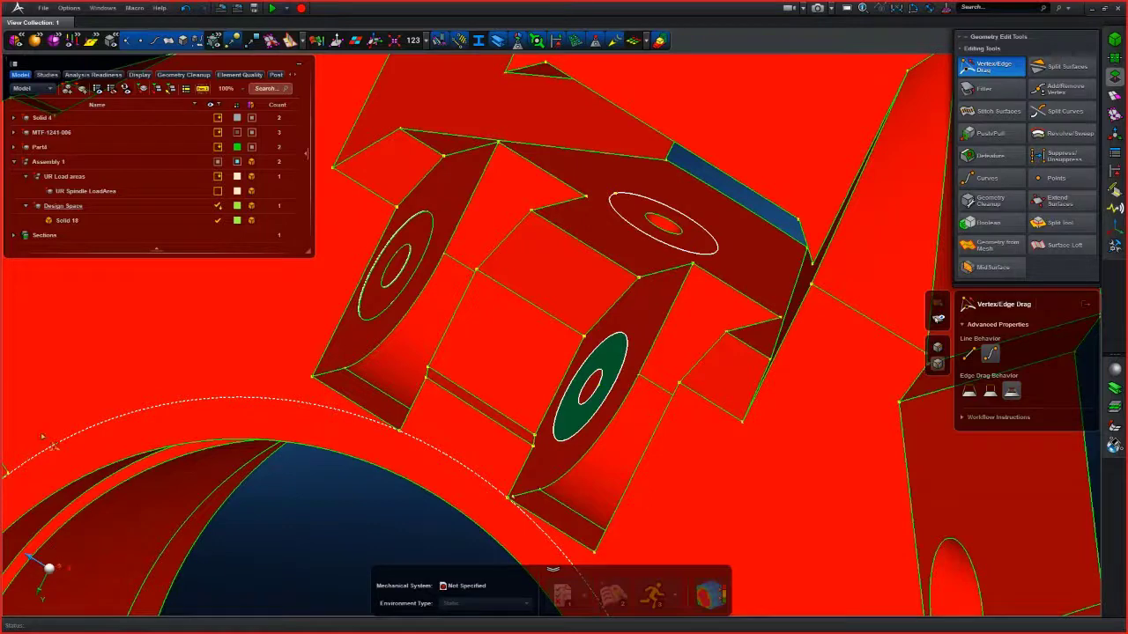
{"action": "scroll", "coordinate": [262, 495], "scroll_direction": "down", "scroll_amount": 3}
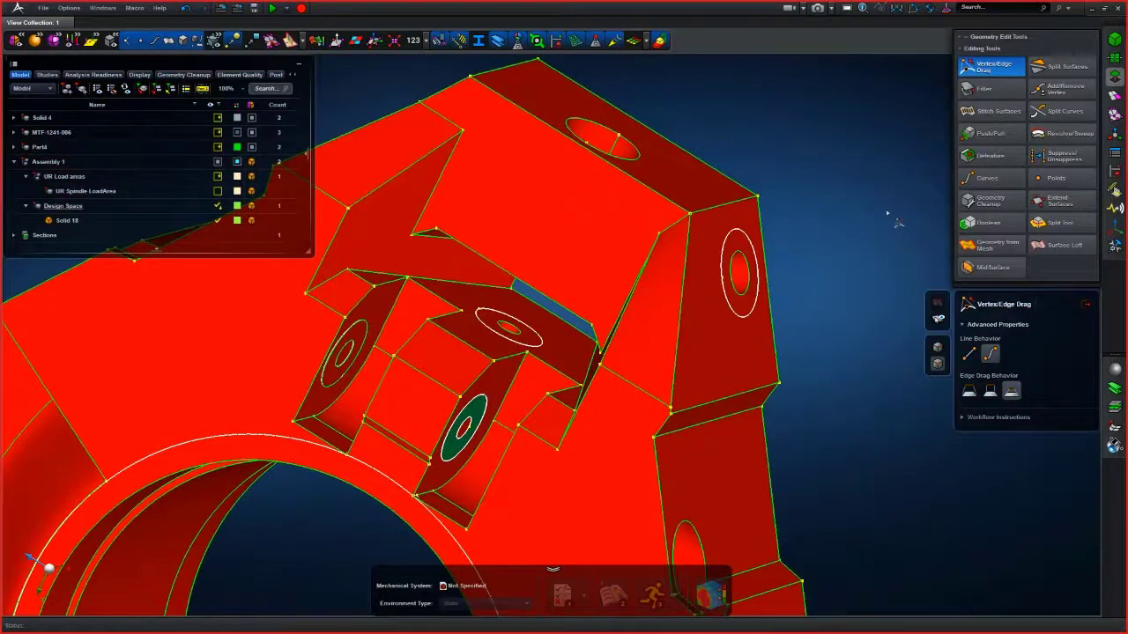
{"action": "left_click", "coordinate": [989, 155]}
{"action": "scroll", "coordinate": [827, 250], "scroll_direction": "up", "scroll_amount": 3}
{"action": "scroll", "coordinate": [825, 251], "scroll_direction": "down", "scroll_amount": 3}
{"action": "scroll", "coordinate": [818, 254], "scroll_direction": "up", "scroll_amount": 3}
{"action": "mouse_move", "coordinate": [772, 260]}
{"action": "middle_mouse_down"}
{"action": "mouse_move", "coordinate": [773, 298]}
{"action": "mouse_move", "coordinate": [769, 257]}
{"action": "middle_mouse_up"}
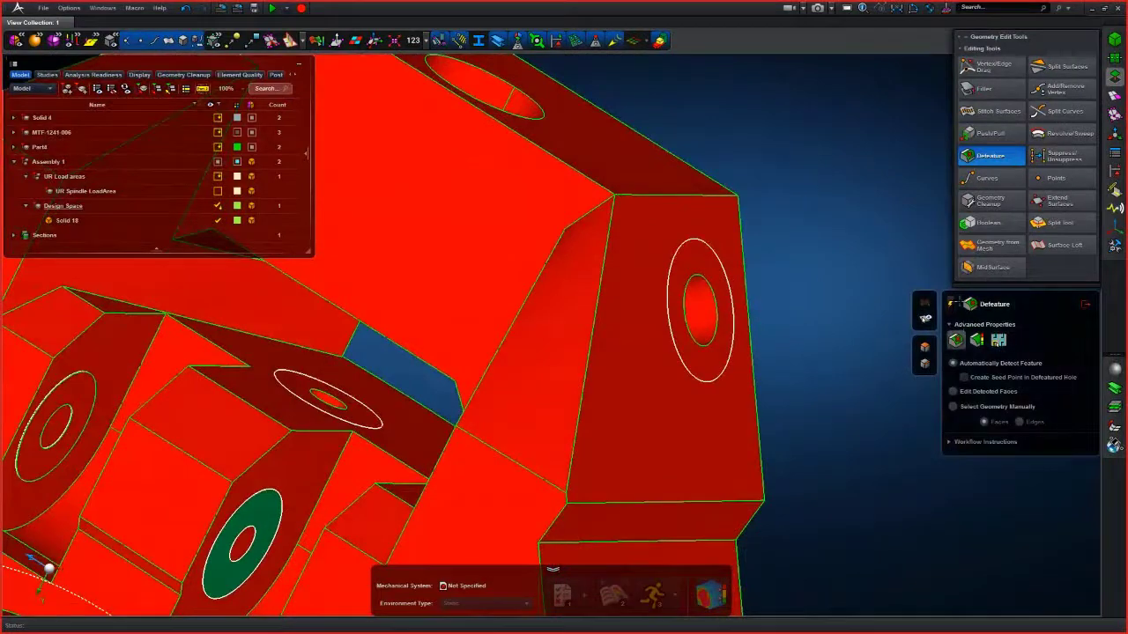
{"action": "left_click", "coordinate": [1113, 96]}
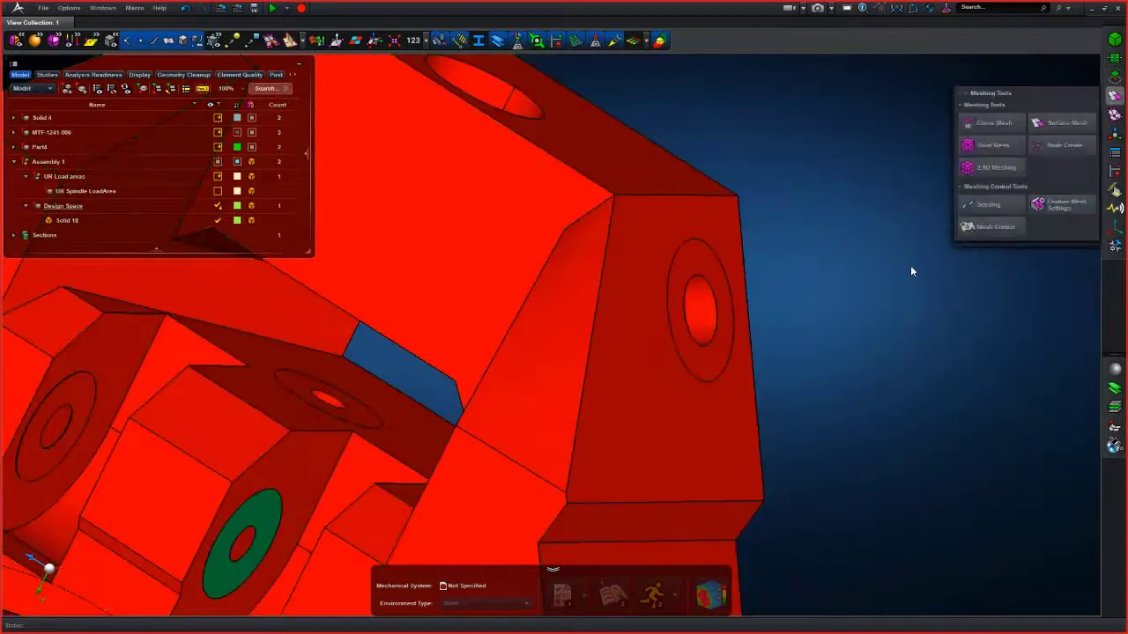
{"action": "left_click", "coordinate": [968, 169]}
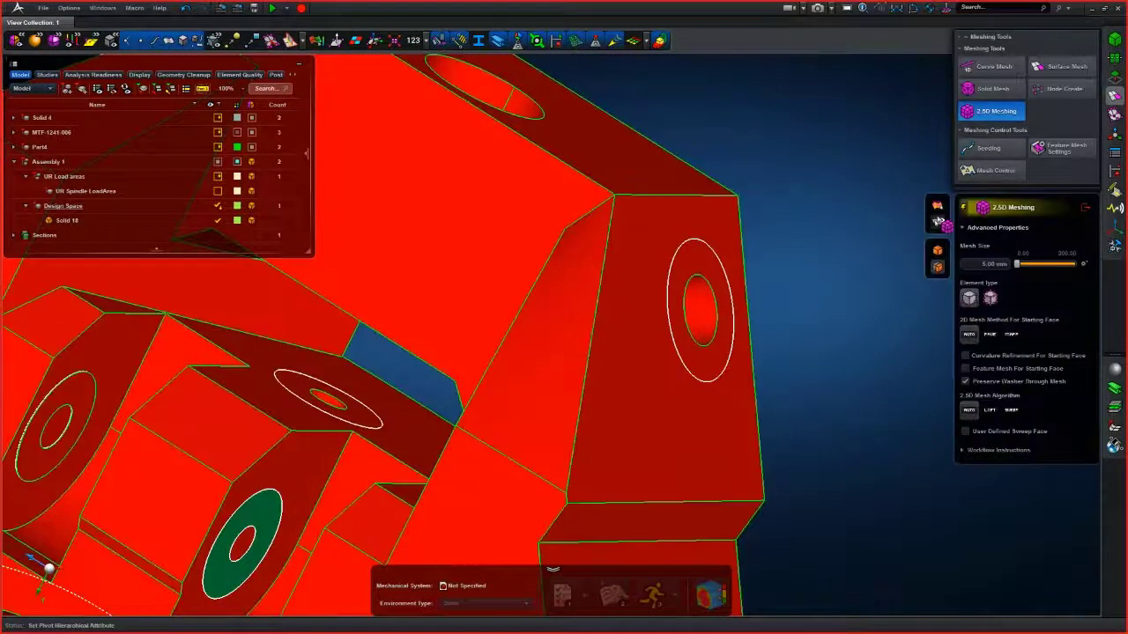
{"action": "left_click", "coordinate": [1011, 89]}
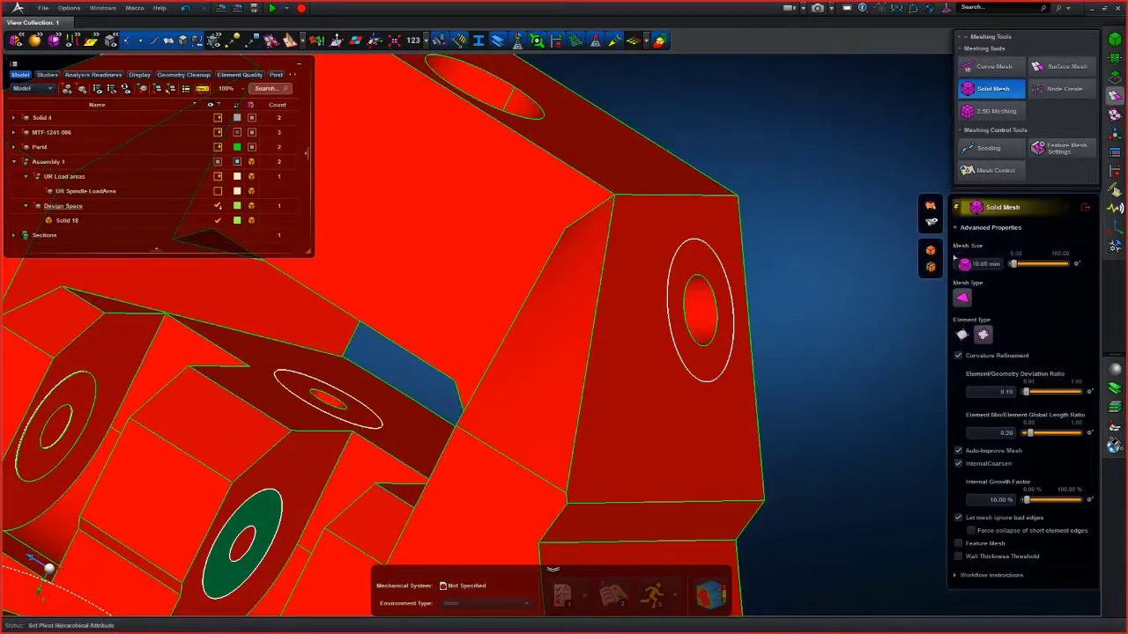
{"action": "left_click", "coordinate": [1116, 78]}
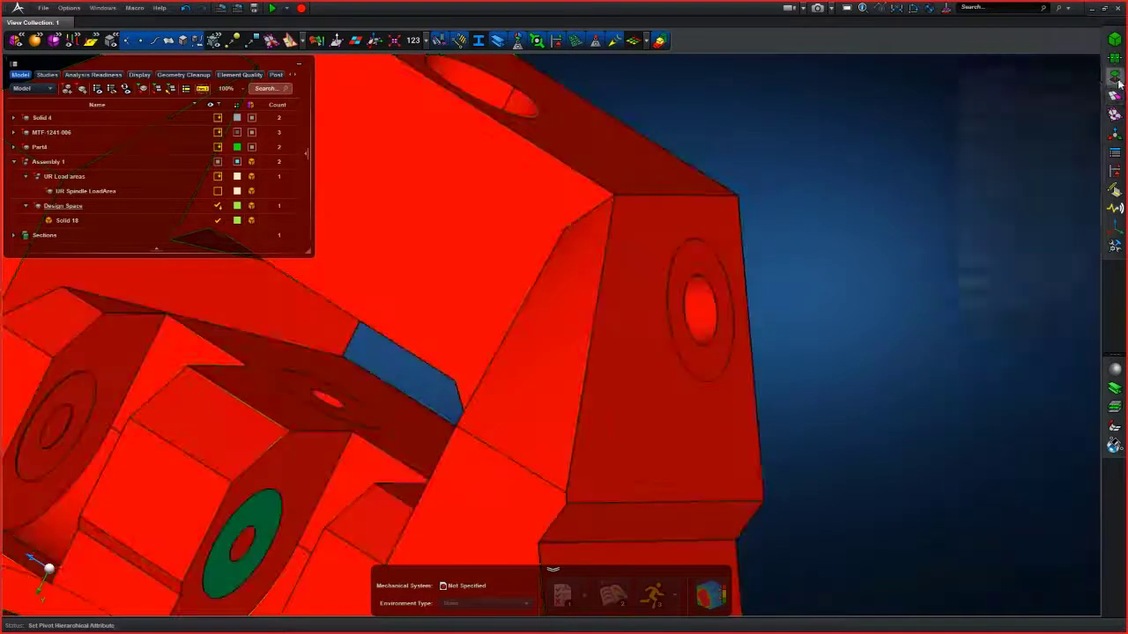
{"action": "left_click", "coordinate": [989, 173]}
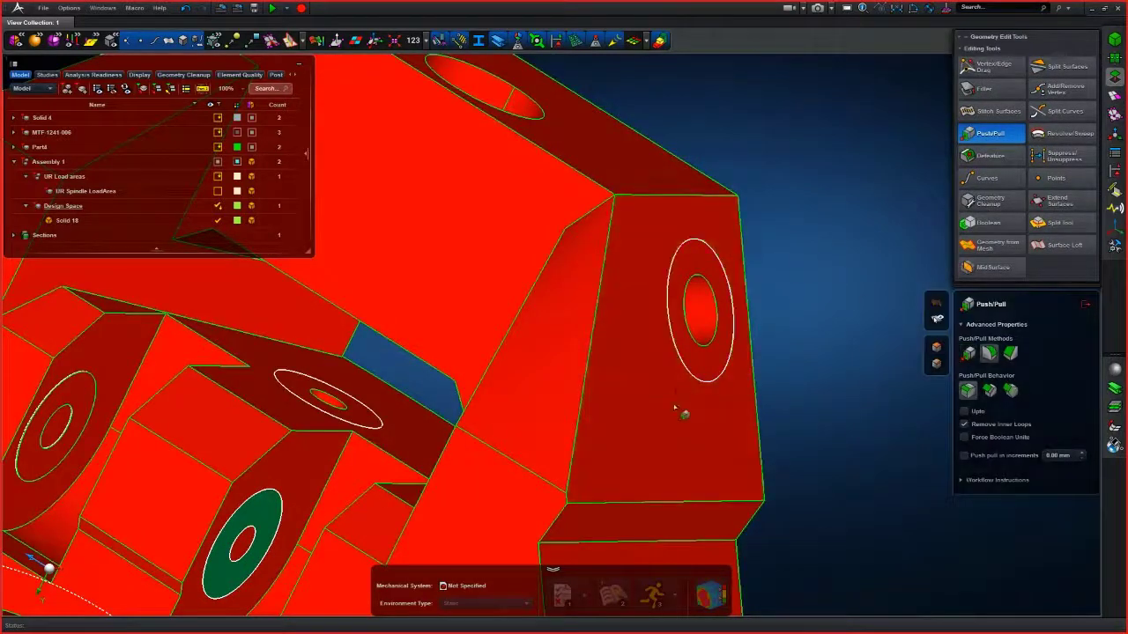
{"action": "scroll", "coordinate": [795, 315], "scroll_direction": "down", "scroll_amount": 3}
{"action": "middle_click_drag", "start_coordinate": [793, 306], "coordinate": [748, 302]}
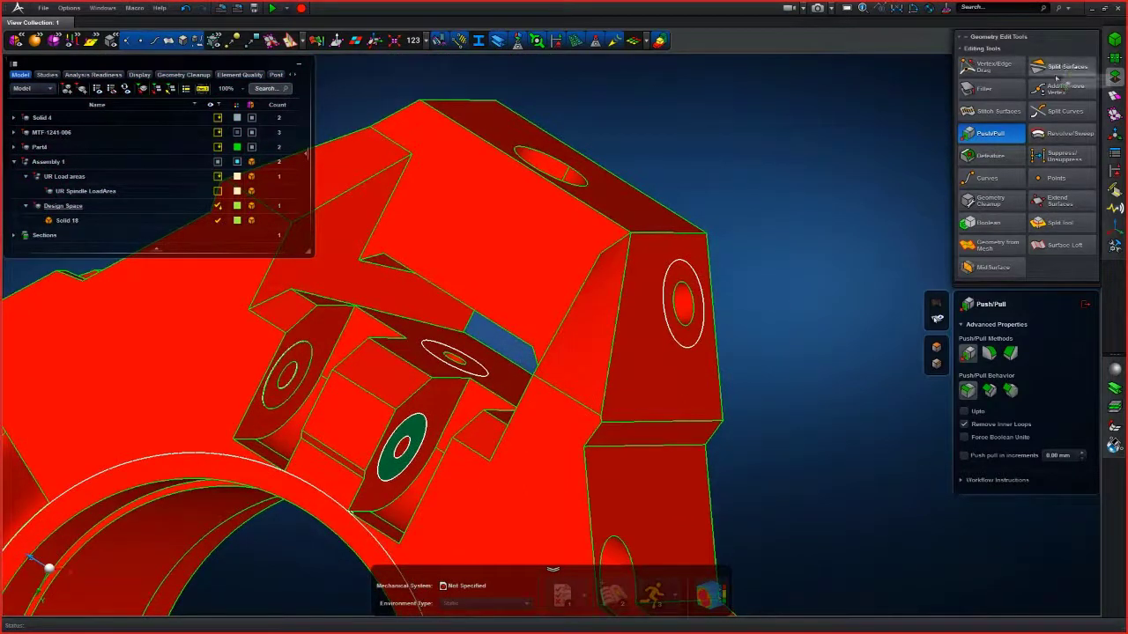
- Generate a 10 mm solid mesh on the Design Space solid's geometry at the bolt-hole boss
{"action": "left_click", "coordinate": [1116, 96]}
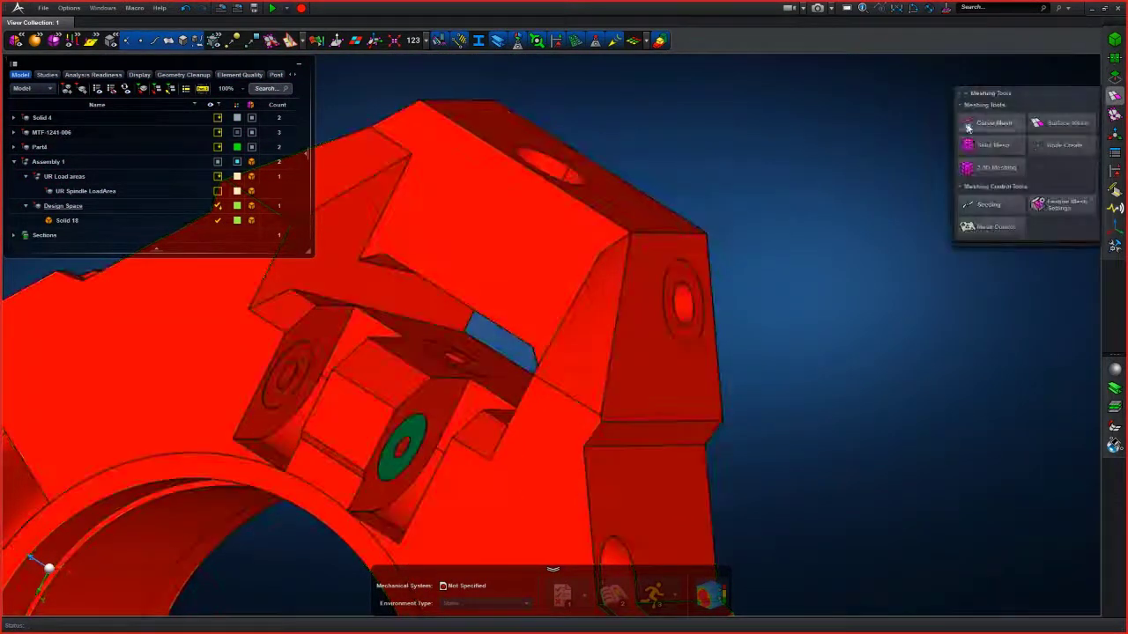
{"action": "left_click", "coordinate": [991, 142]}
{"action": "left_click", "coordinate": [734, 360]}
{"action": "scroll", "coordinate": [707, 355], "scroll_direction": "up", "scroll_amount": 5}
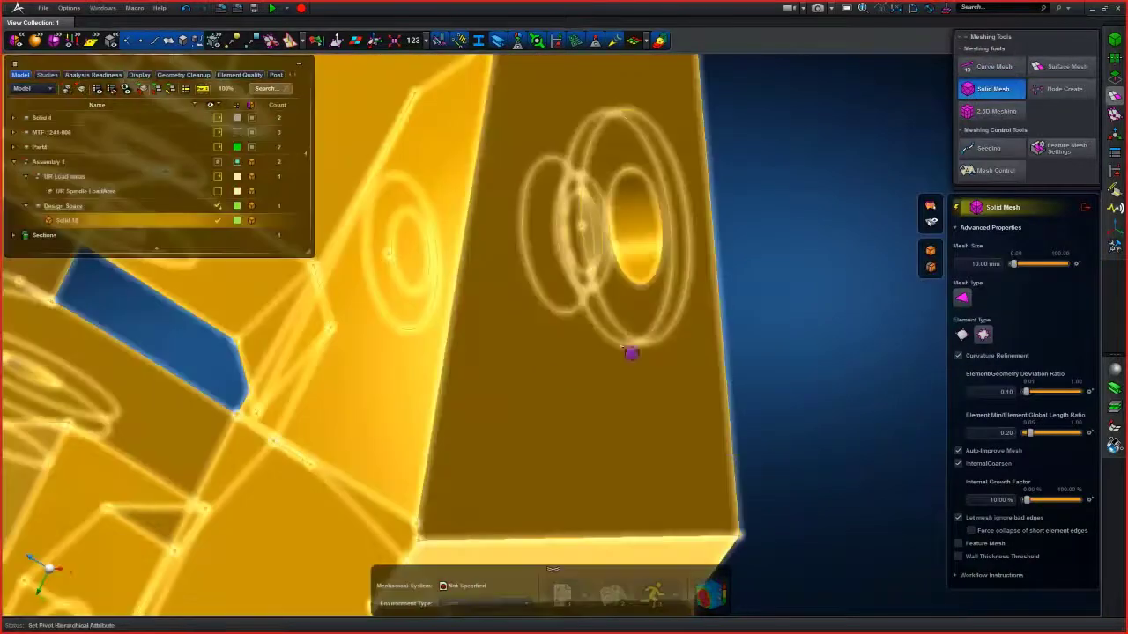
{"action": "scroll", "coordinate": [258, 525], "scroll_direction": "down", "scroll_amount": 8}
{"action": "scroll", "coordinate": [250, 519], "scroll_direction": "up", "scroll_amount": 4}
{"action": "middle_click_drag", "start_coordinate": [249, 519], "coordinate": [439, 338]}
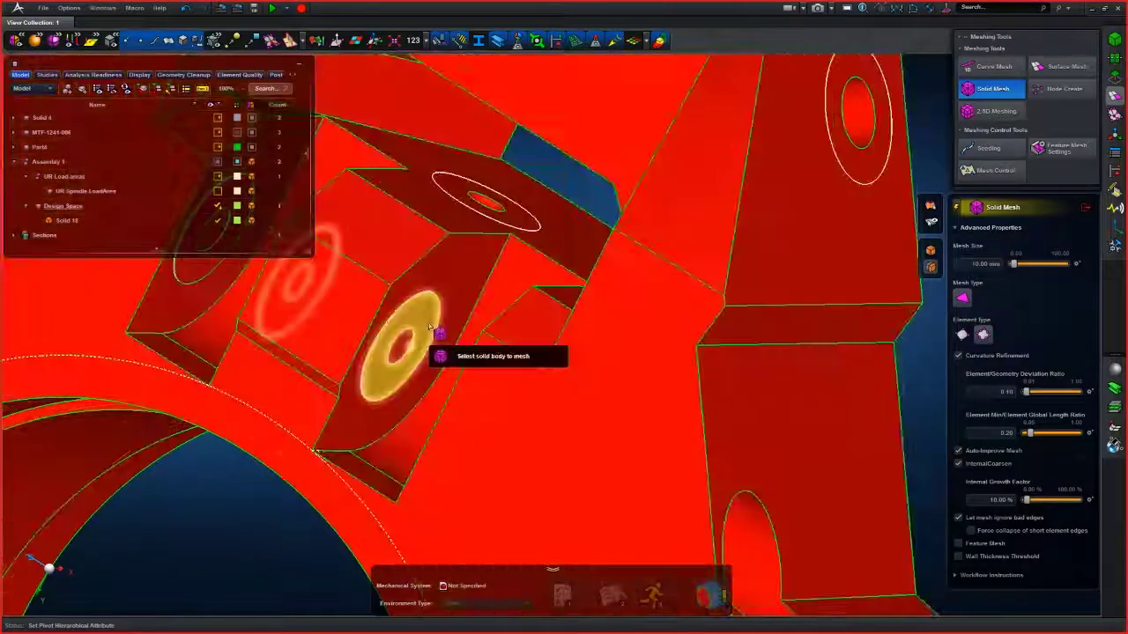
{"action": "left_click", "coordinate": [438, 322]}
{"action": "right_click_drag", "start_coordinate": [252, 549], "coordinate": [874, 282]}
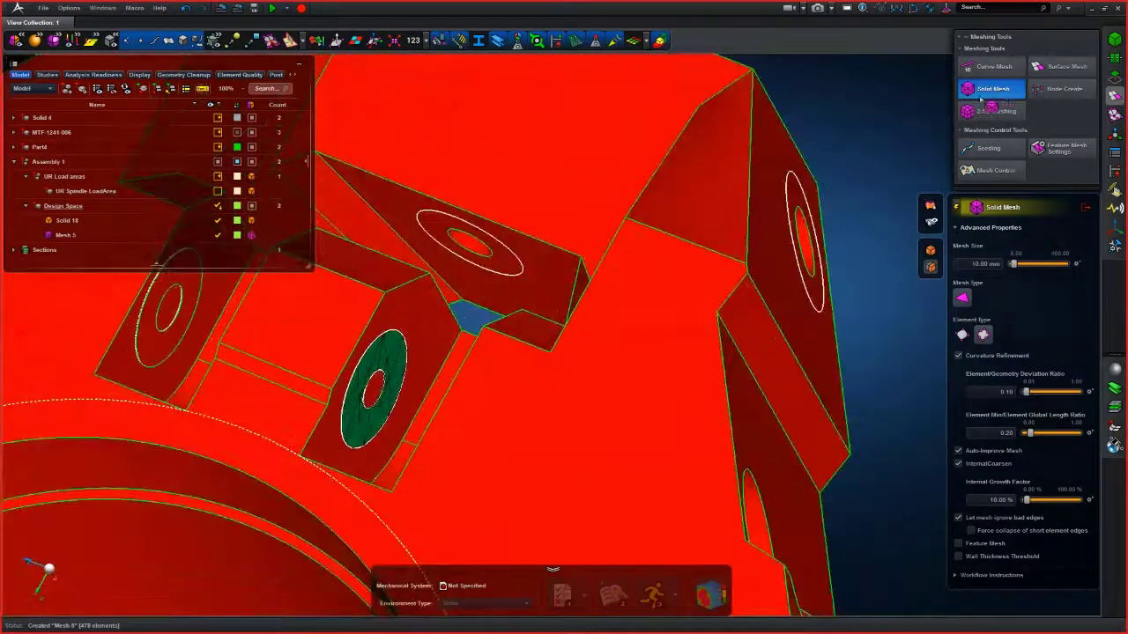
- Try to push/pull the boss's circular edge on the meshed Design Space solid
{"action": "left_click", "coordinate": [1115, 58]}
{"action": "left_click", "coordinate": [1115, 77]}
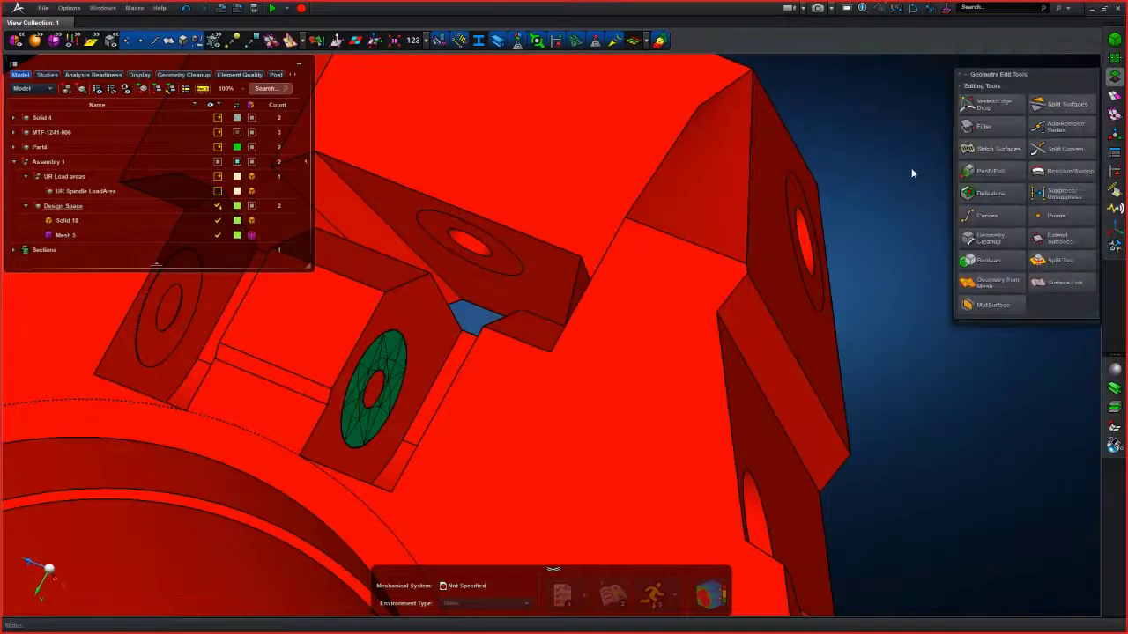
{"action": "left_click", "coordinate": [974, 172]}
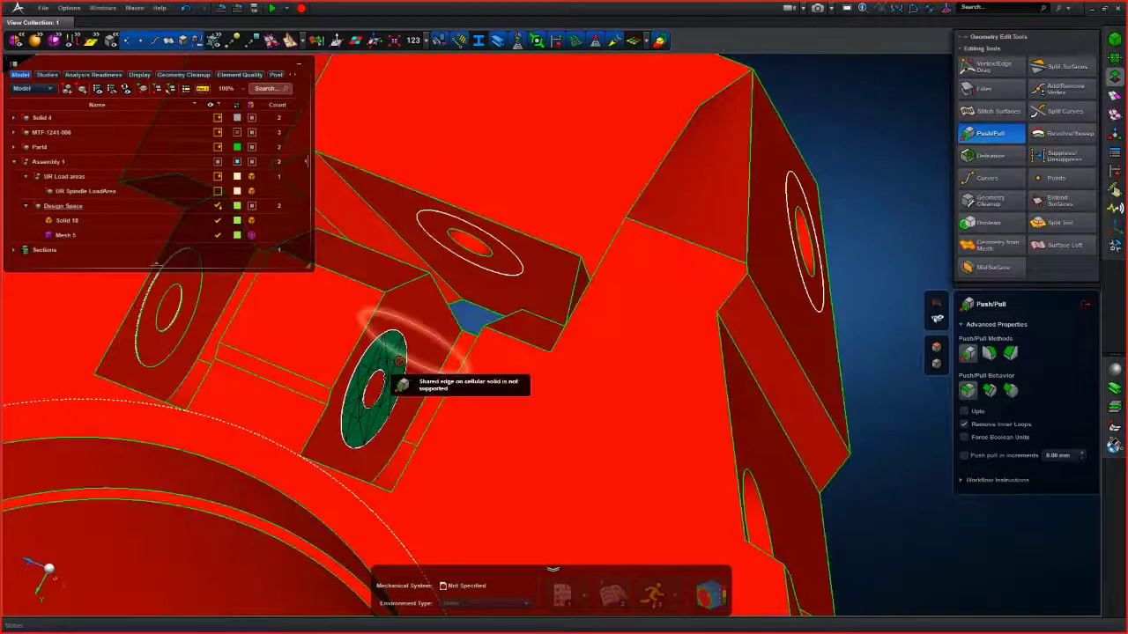
{"action": "scroll", "coordinate": [394, 354], "scroll_direction": "up", "scroll_amount": 4}
{"action": "middle_click_drag", "start_coordinate": [394, 380], "coordinate": [403, 284]}
{"action": "scroll", "coordinate": [399, 341], "scroll_direction": "down", "scroll_amount": 4}
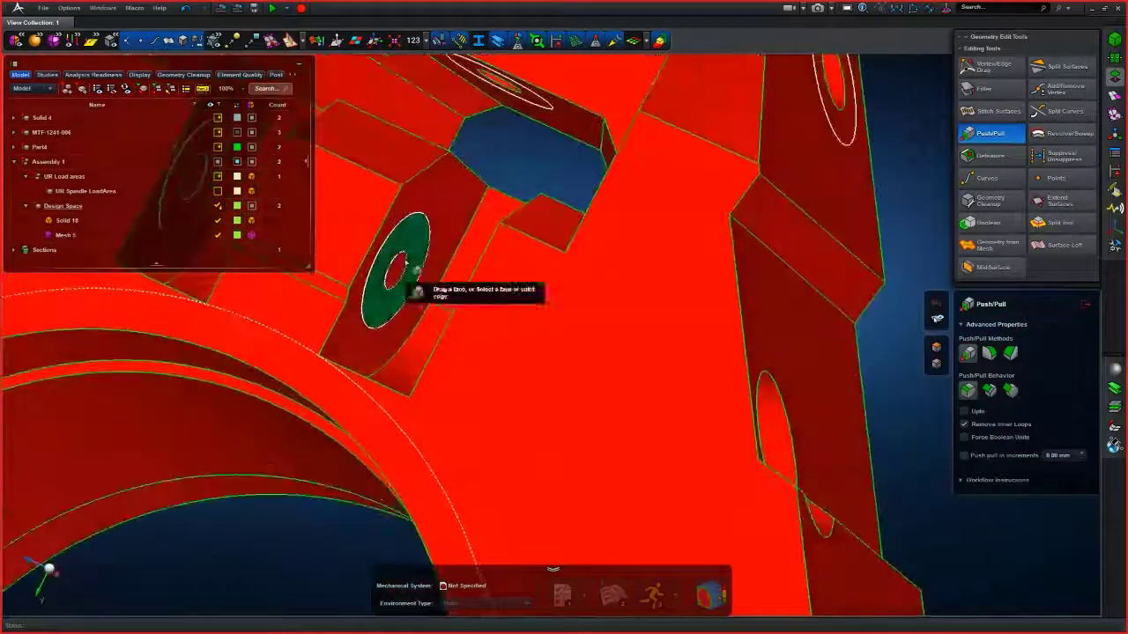
- Delete Mesh 5 from the Design Space assembly
{"action": "left_click", "coordinate": [63, 235]}
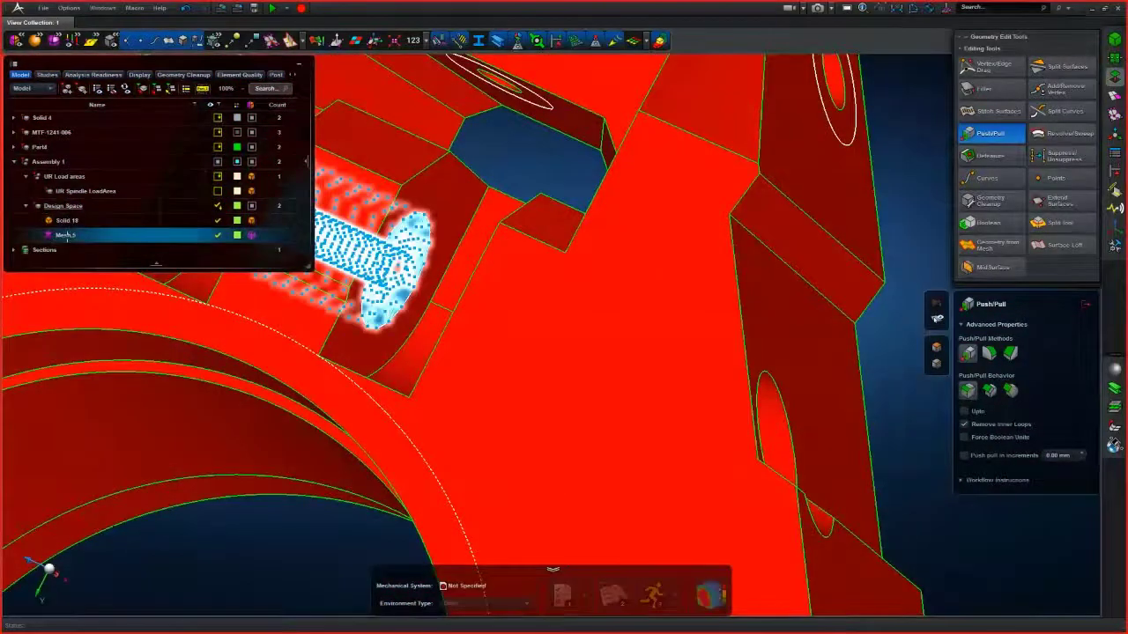
{"action": "right_click", "coordinate": [67, 236]}
{"action": "left_click", "coordinate": [88, 251]}
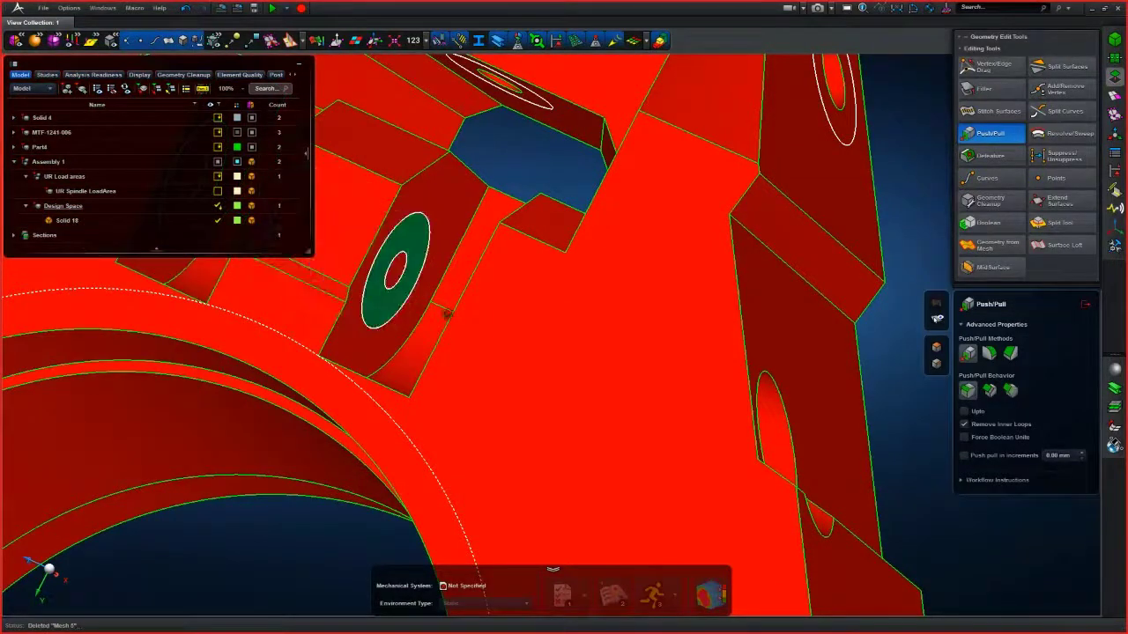
{"action": "scroll", "coordinate": [433, 302], "scroll_direction": "down", "scroll_amount": 3}
{"action": "scroll", "coordinate": [529, 210], "scroll_direction": "up", "scroll_amount": 3}
{"action": "scroll", "coordinate": [536, 206], "scroll_direction": "down", "scroll_amount": 3}
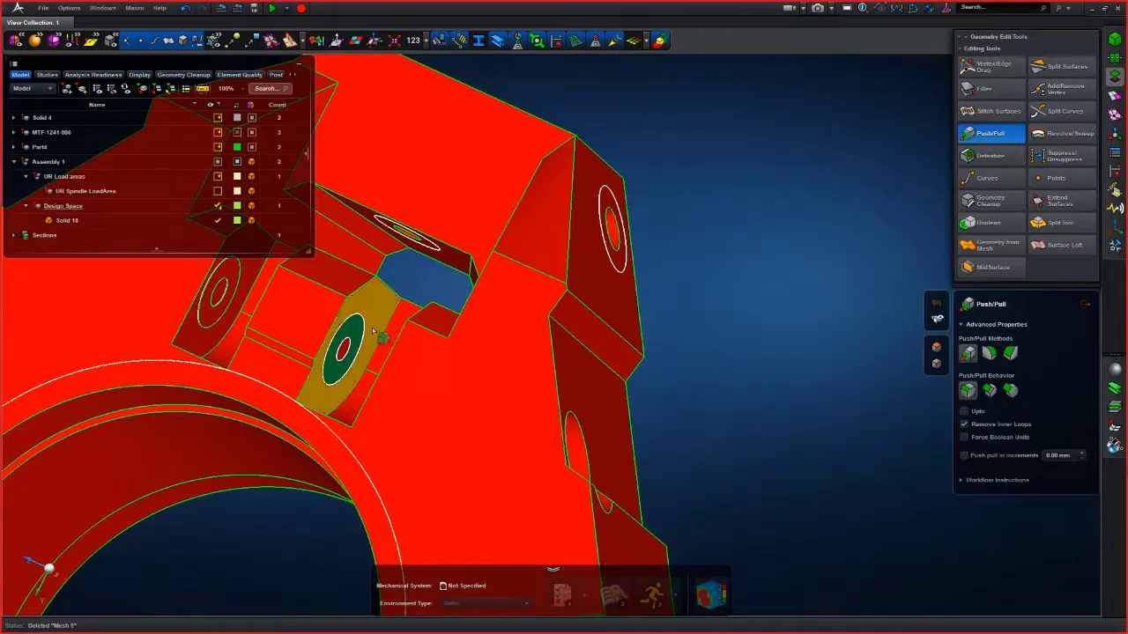
{"action": "scroll", "coordinate": [379, 331], "scroll_direction": "up", "scroll_amount": 2}
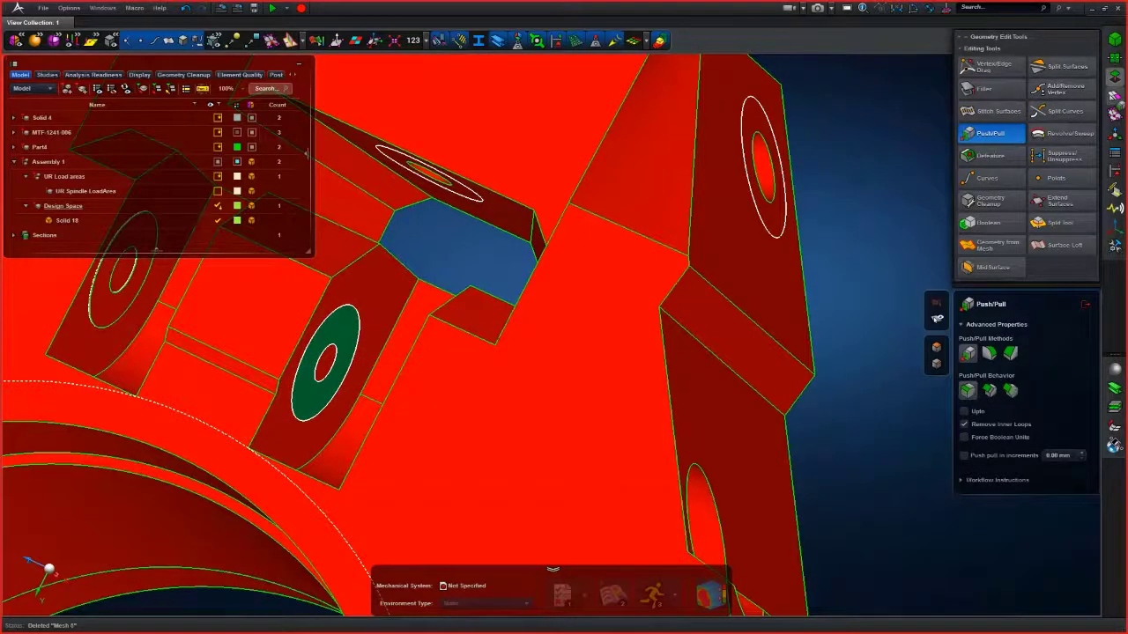
{"action": "left_click", "coordinate": [1114, 95]}
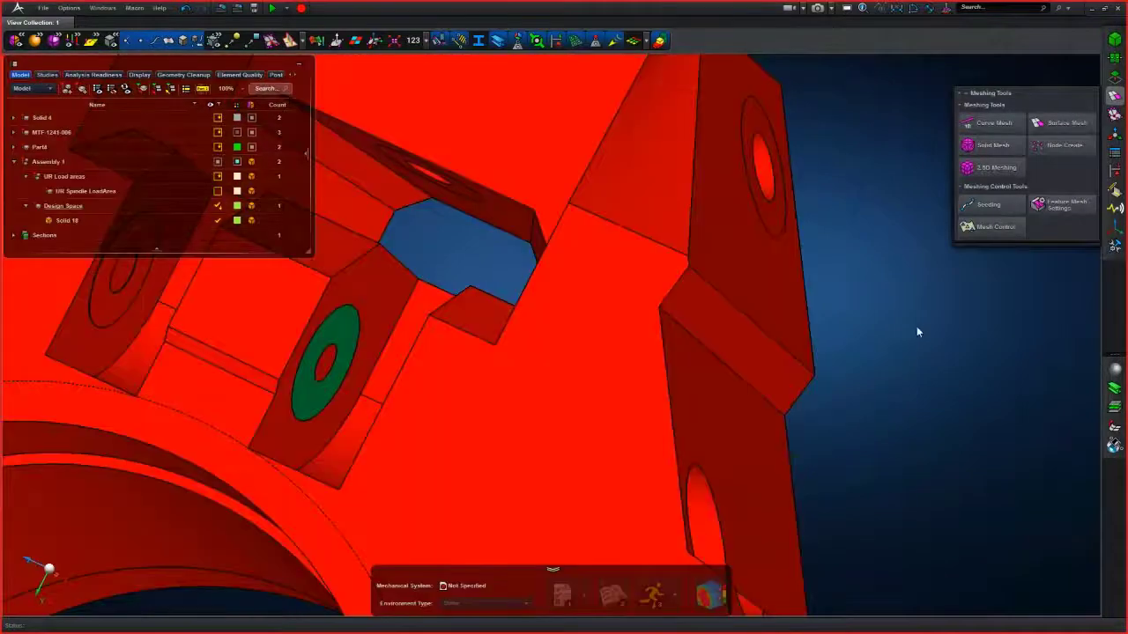
{"action": "left_click", "coordinate": [999, 167]}
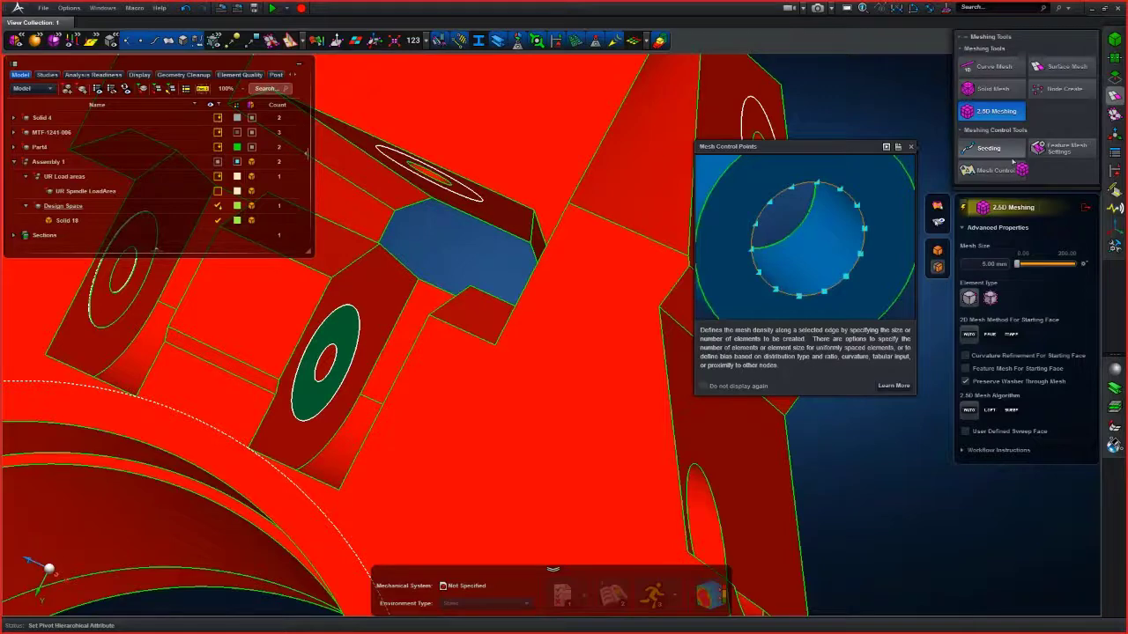
{"action": "left_click", "coordinate": [1087, 208]}
{"action": "left_click", "coordinate": [344, 419]}
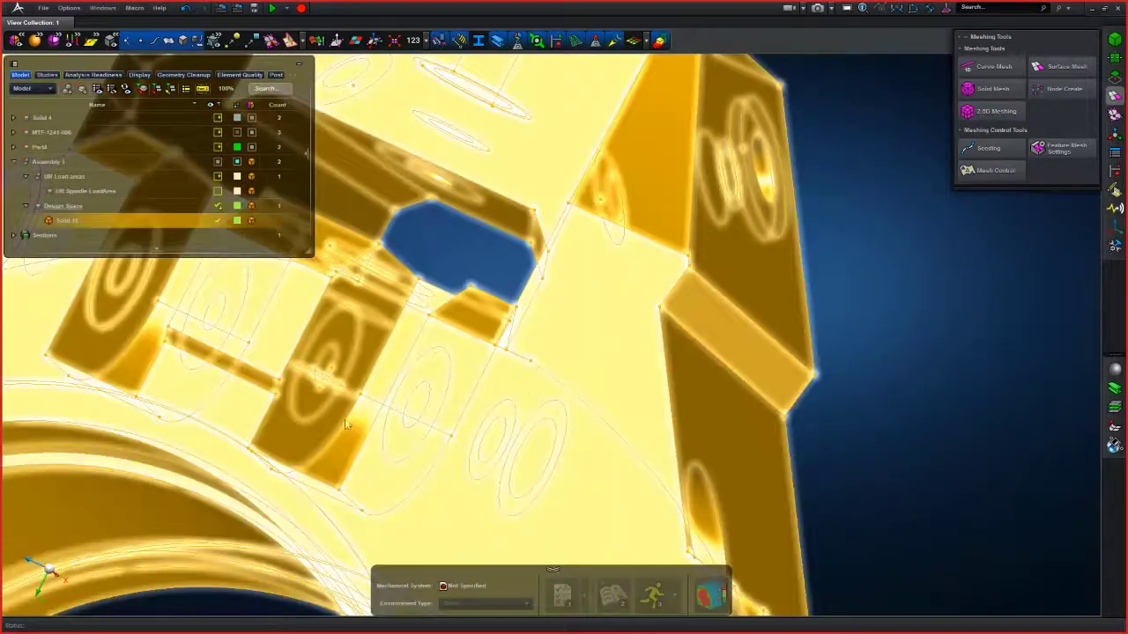